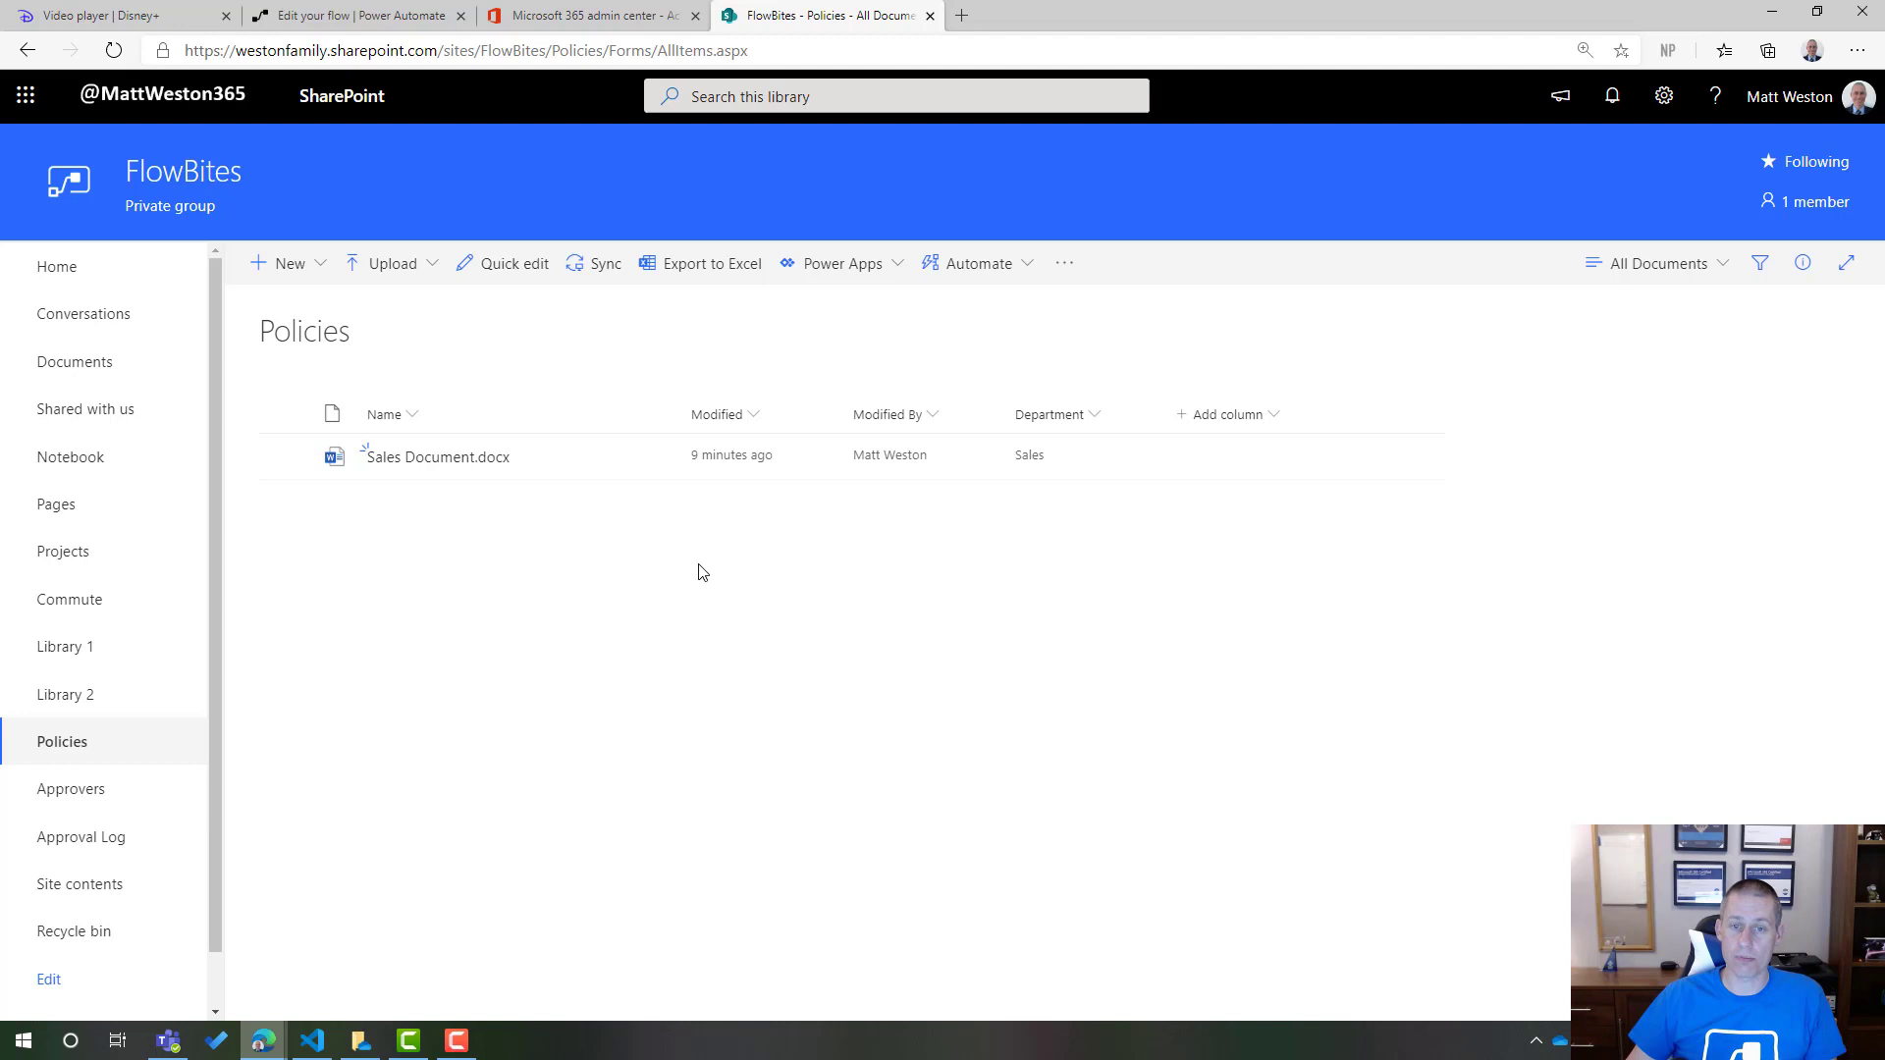
- View the Approvers list, then the empty Approval Log list with Approver, Response and Responded columns
left_click(71, 790)
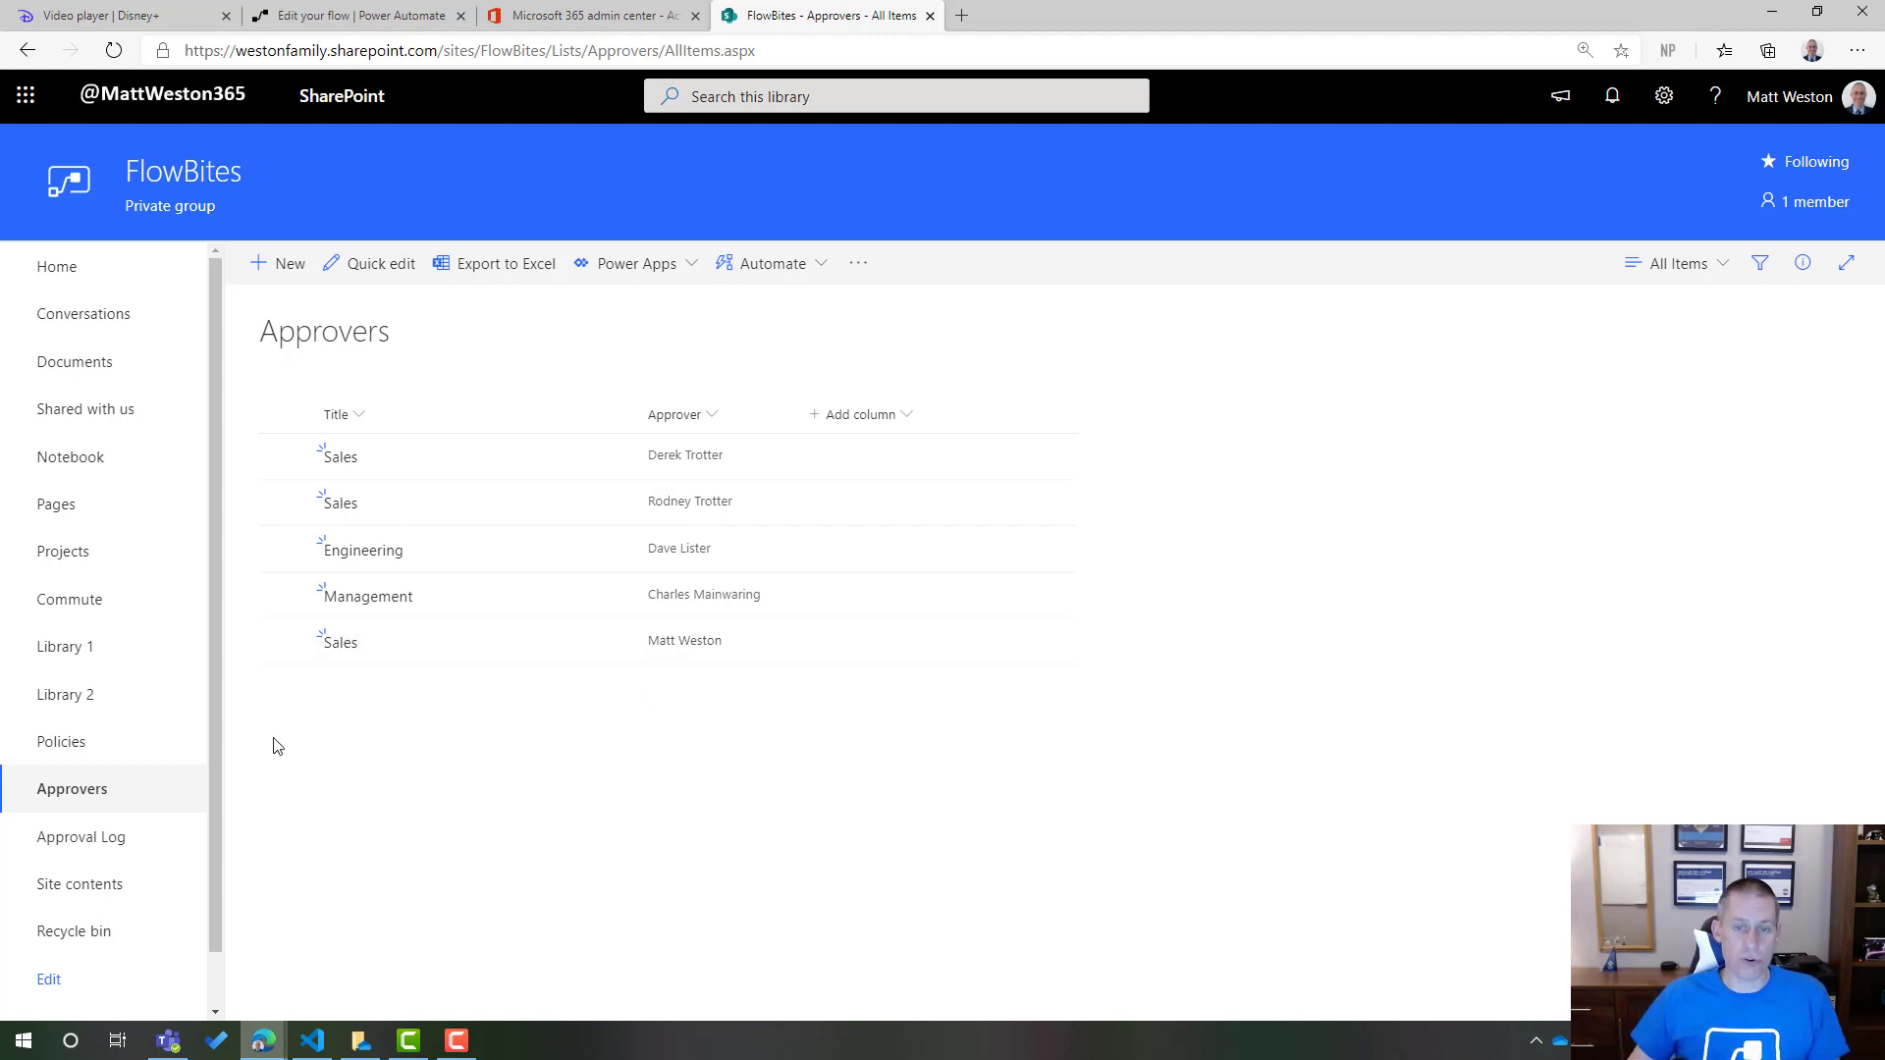
left_click(108, 844)
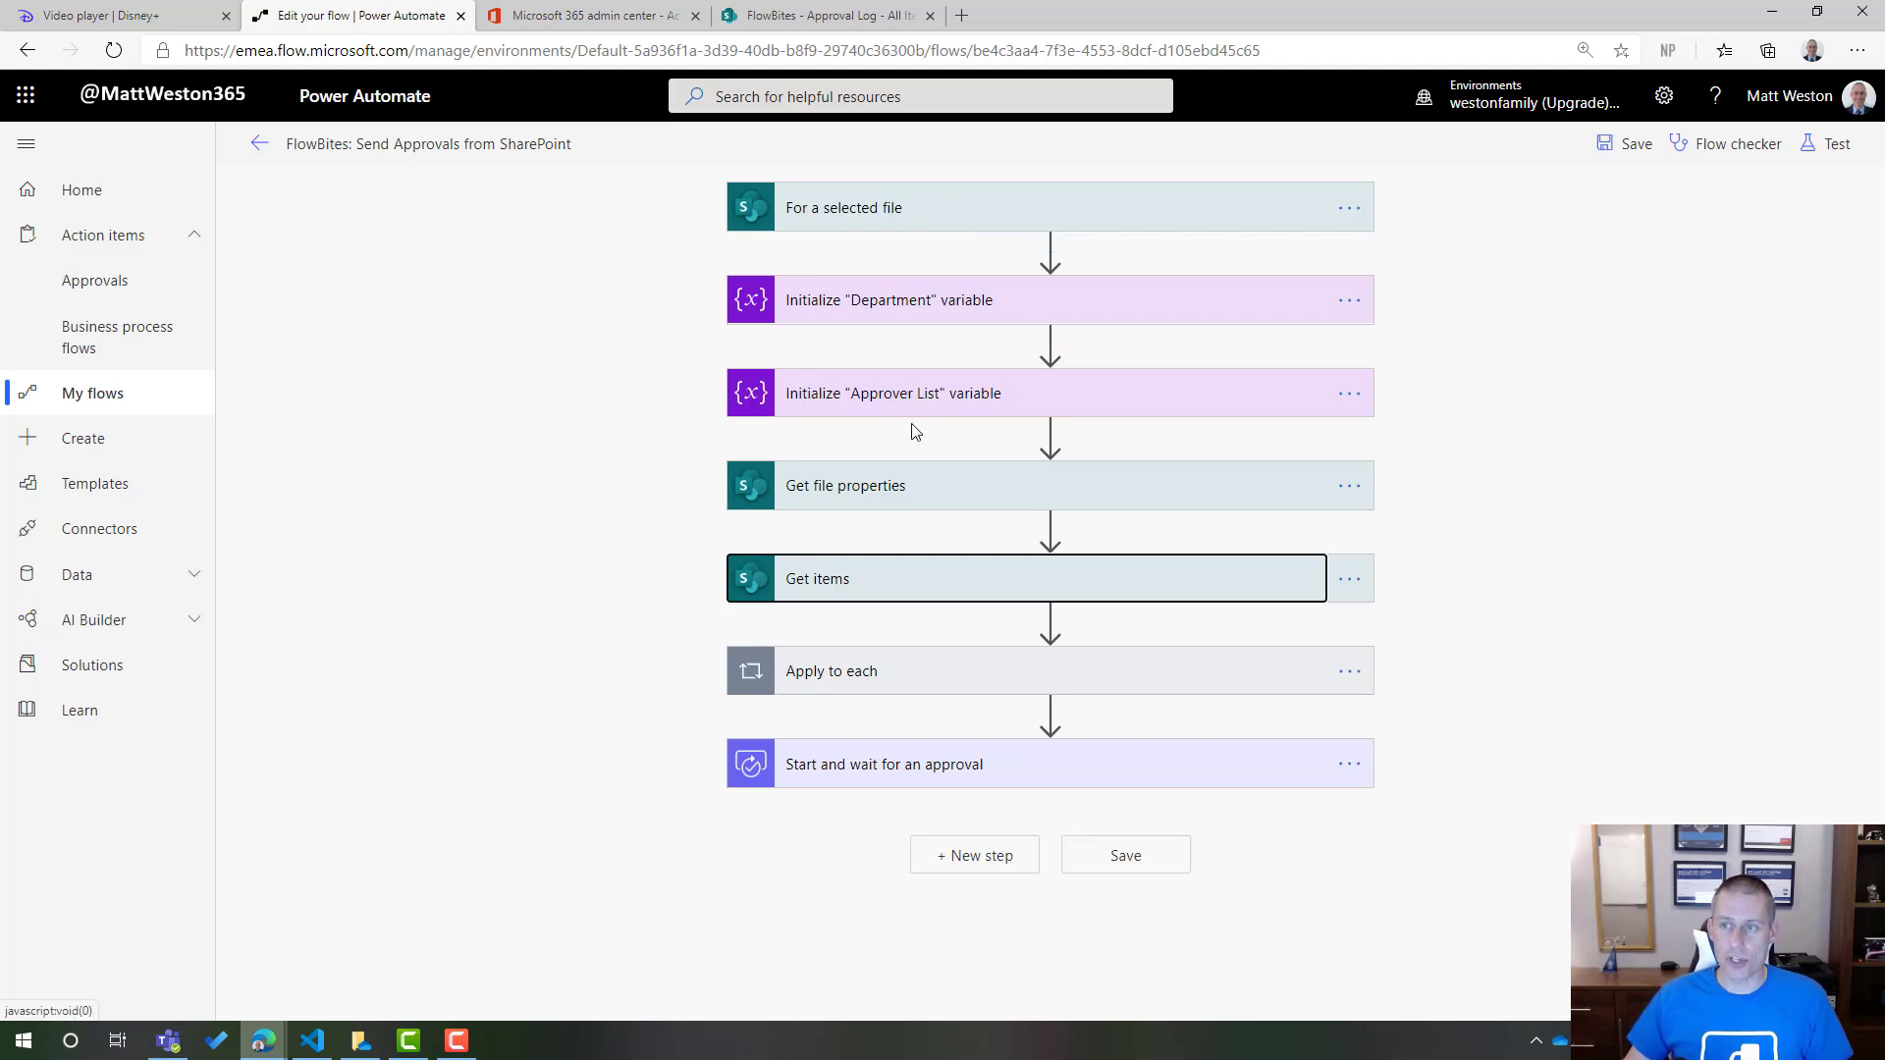
- Inspect the Get items and Start and wait for an approval settings, then go back to My flows
mouse_move(914, 434)
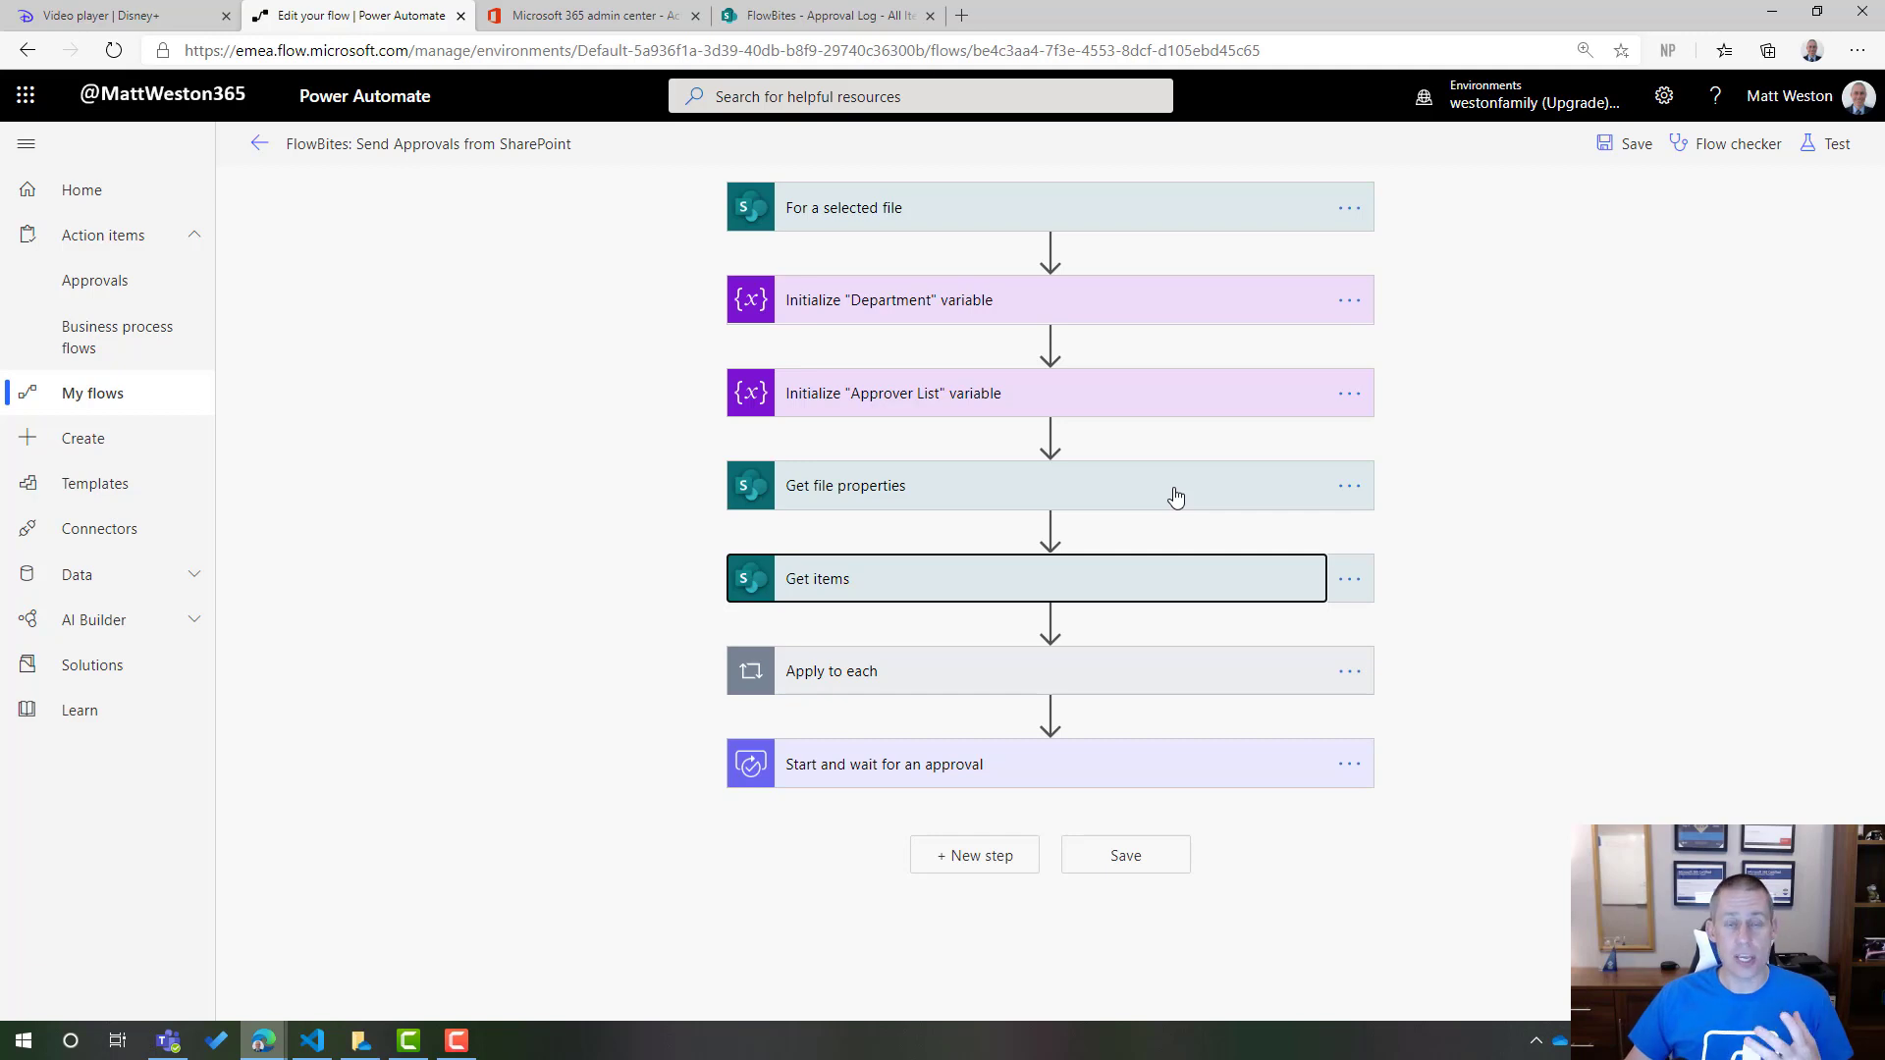
mouse_move(1068, 531)
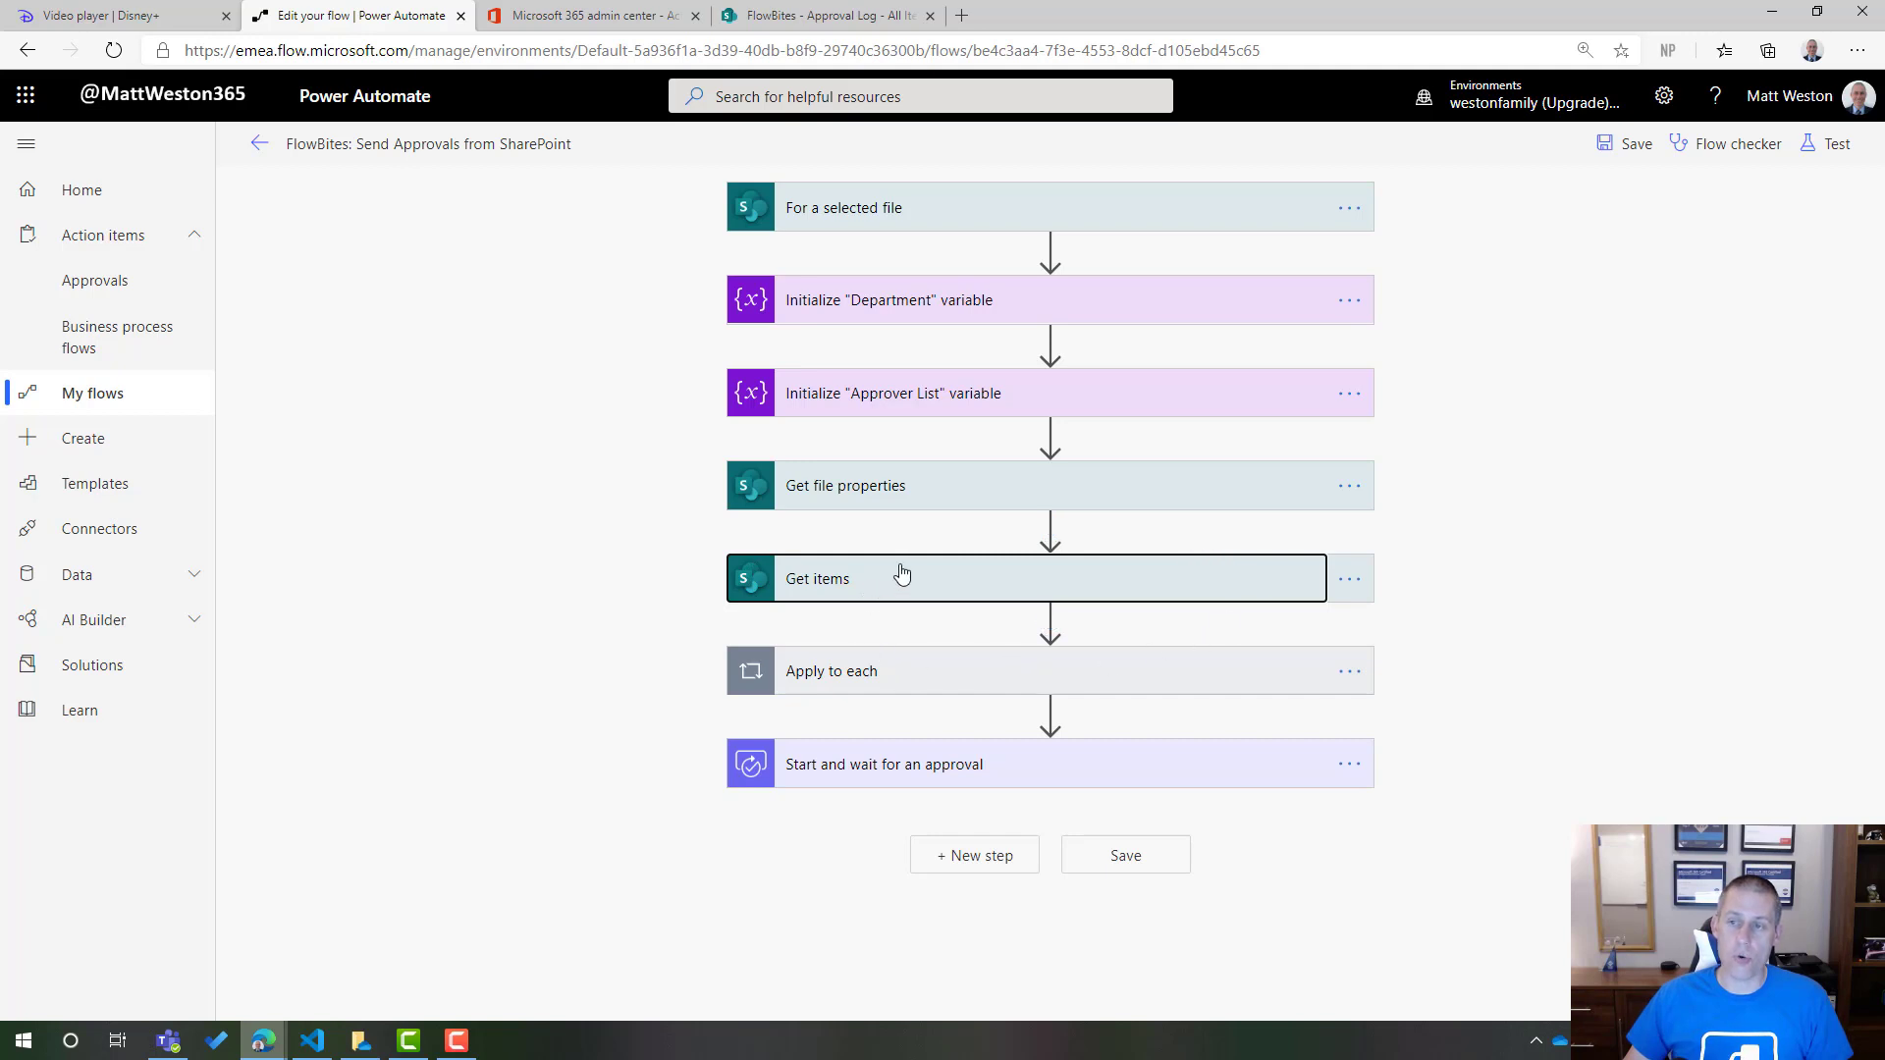
left_click(925, 594)
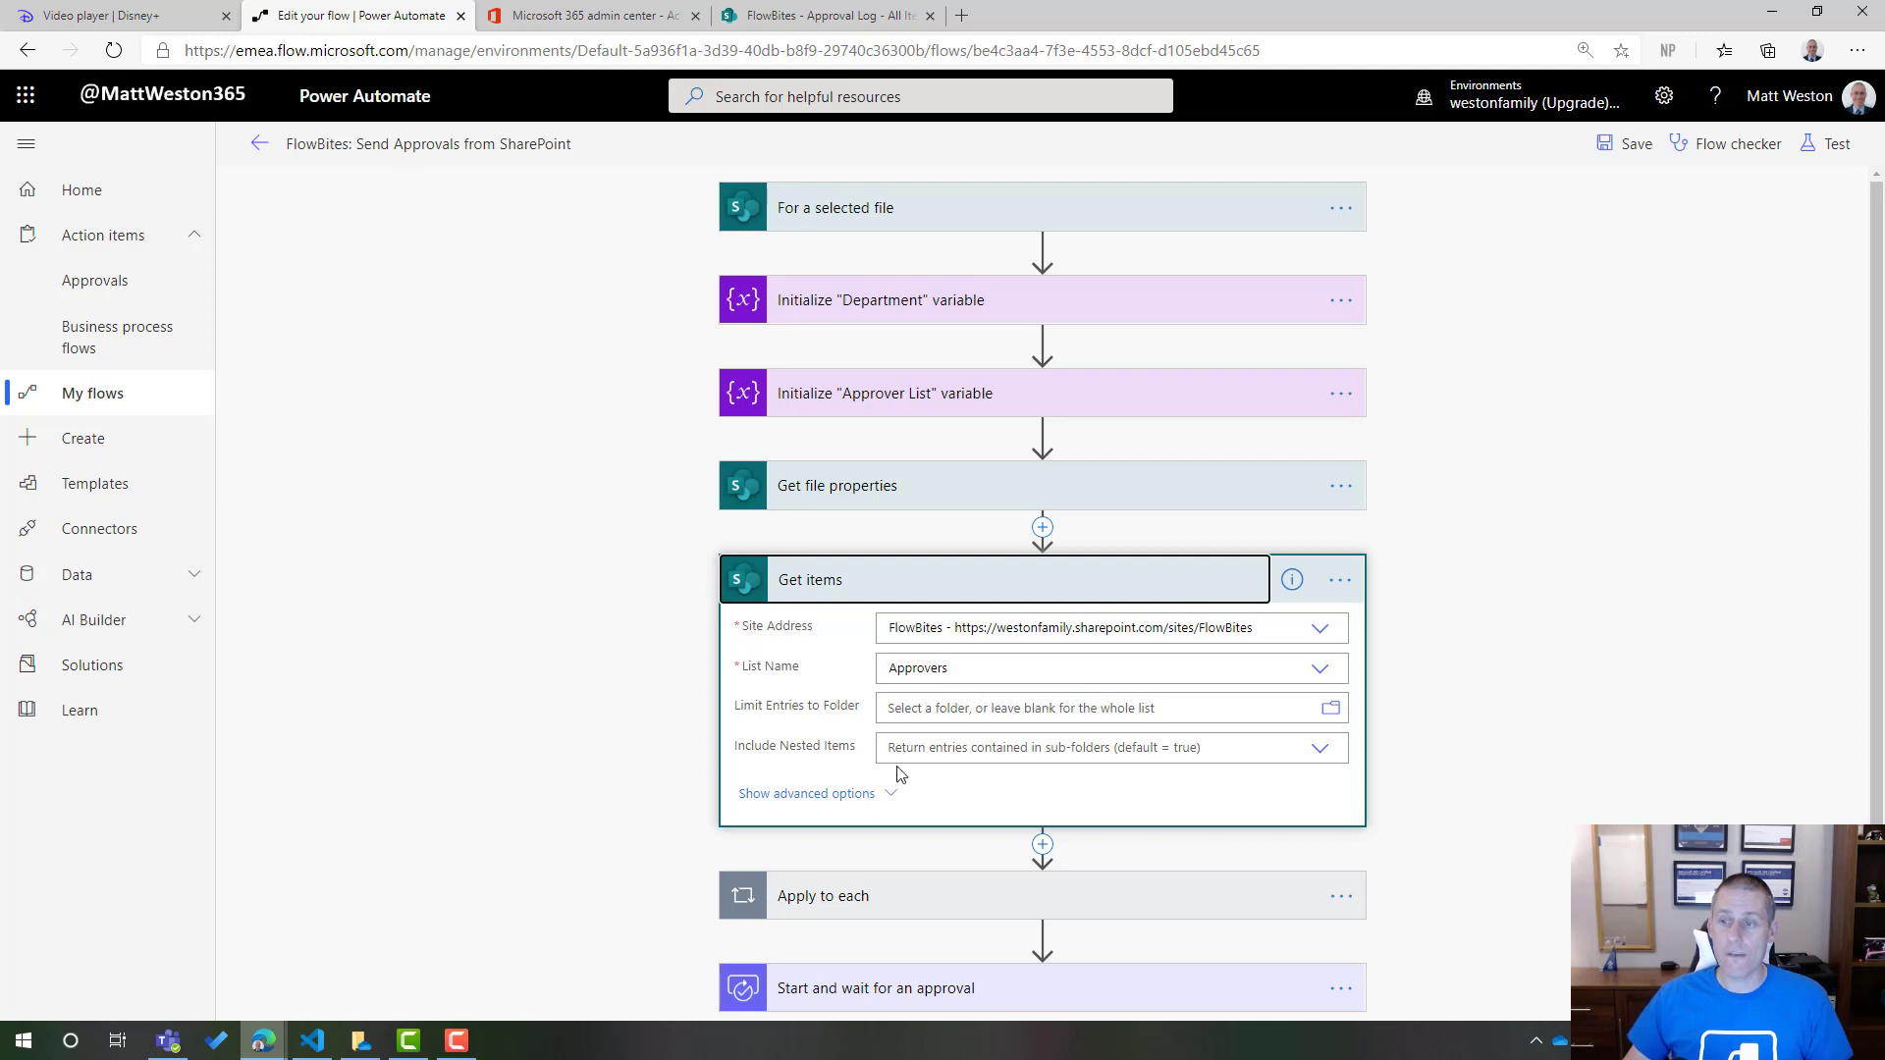
scroll(885, 800, "down", 2)
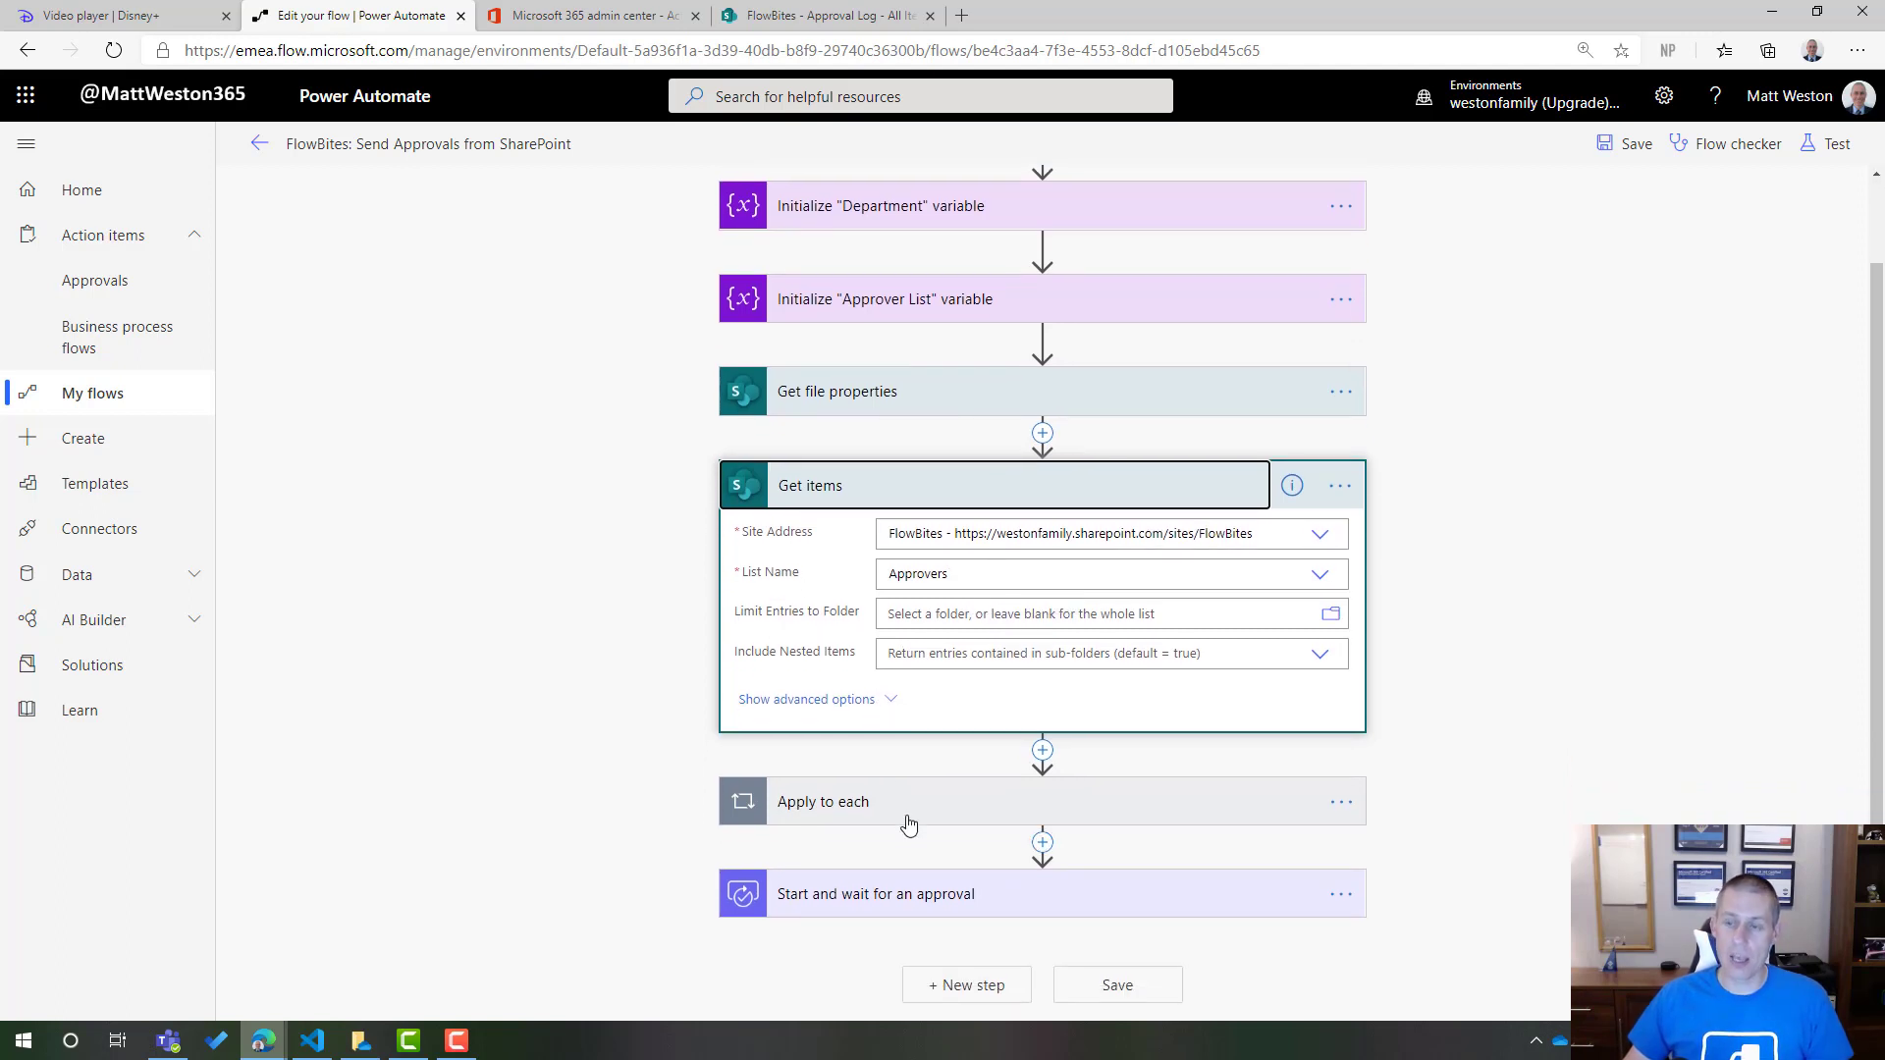
left_click(893, 888)
scroll(981, 746, "down", 3)
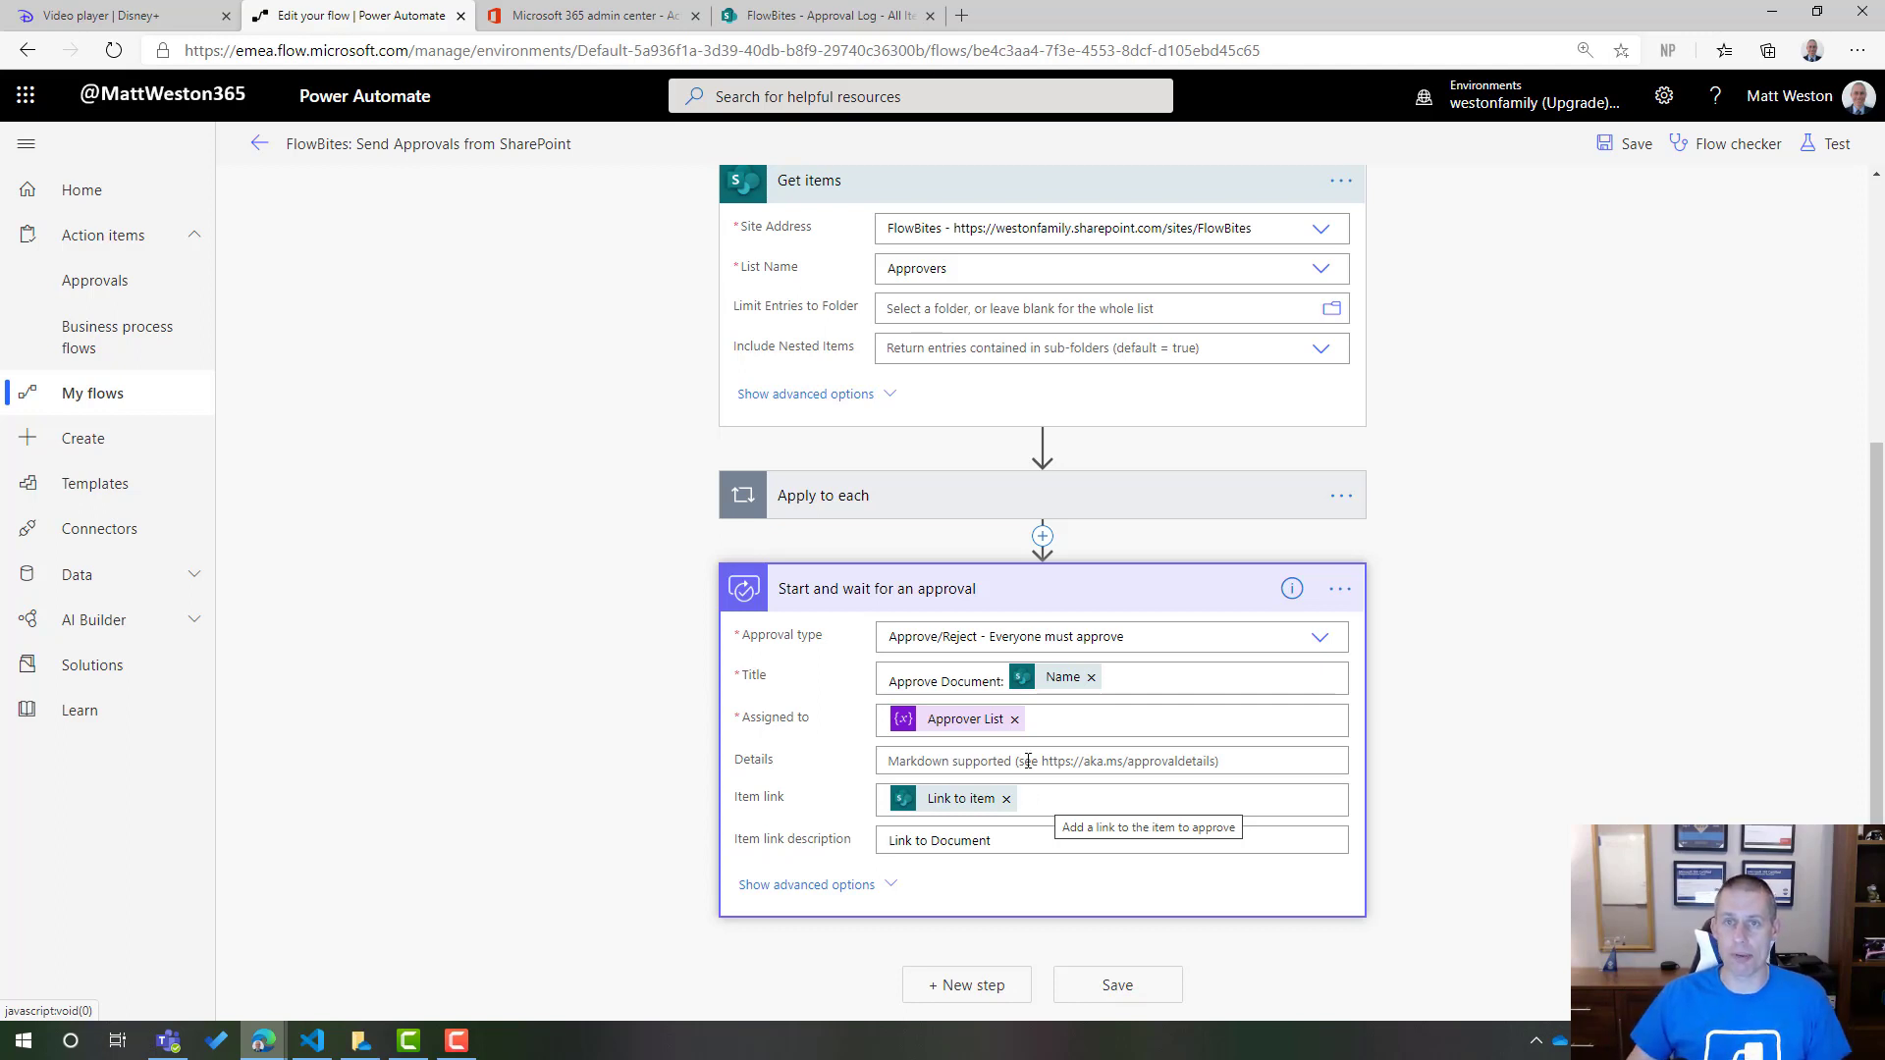
left_click(110, 401)
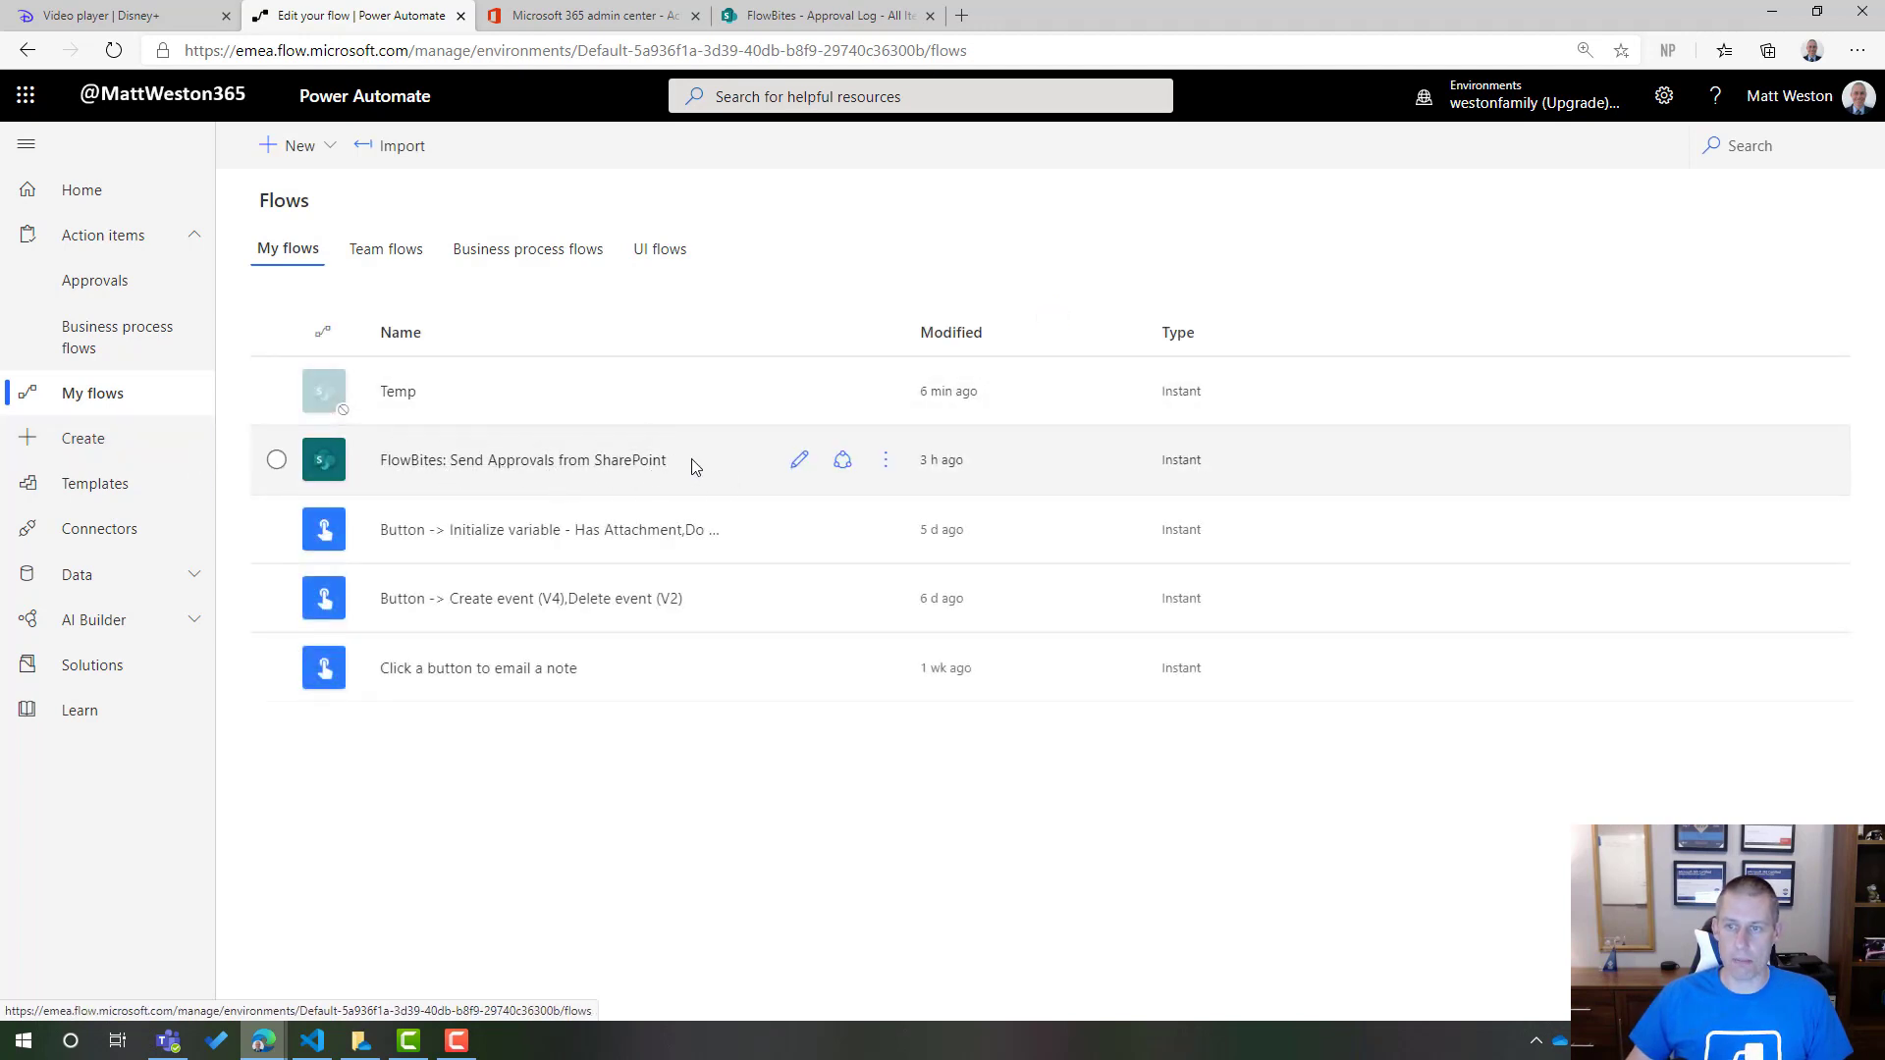
- Save a copy of the flow named 'FlowBites: Send Approvals from SharePoint - Part 2'
left_click(885, 461)
left_click(924, 594)
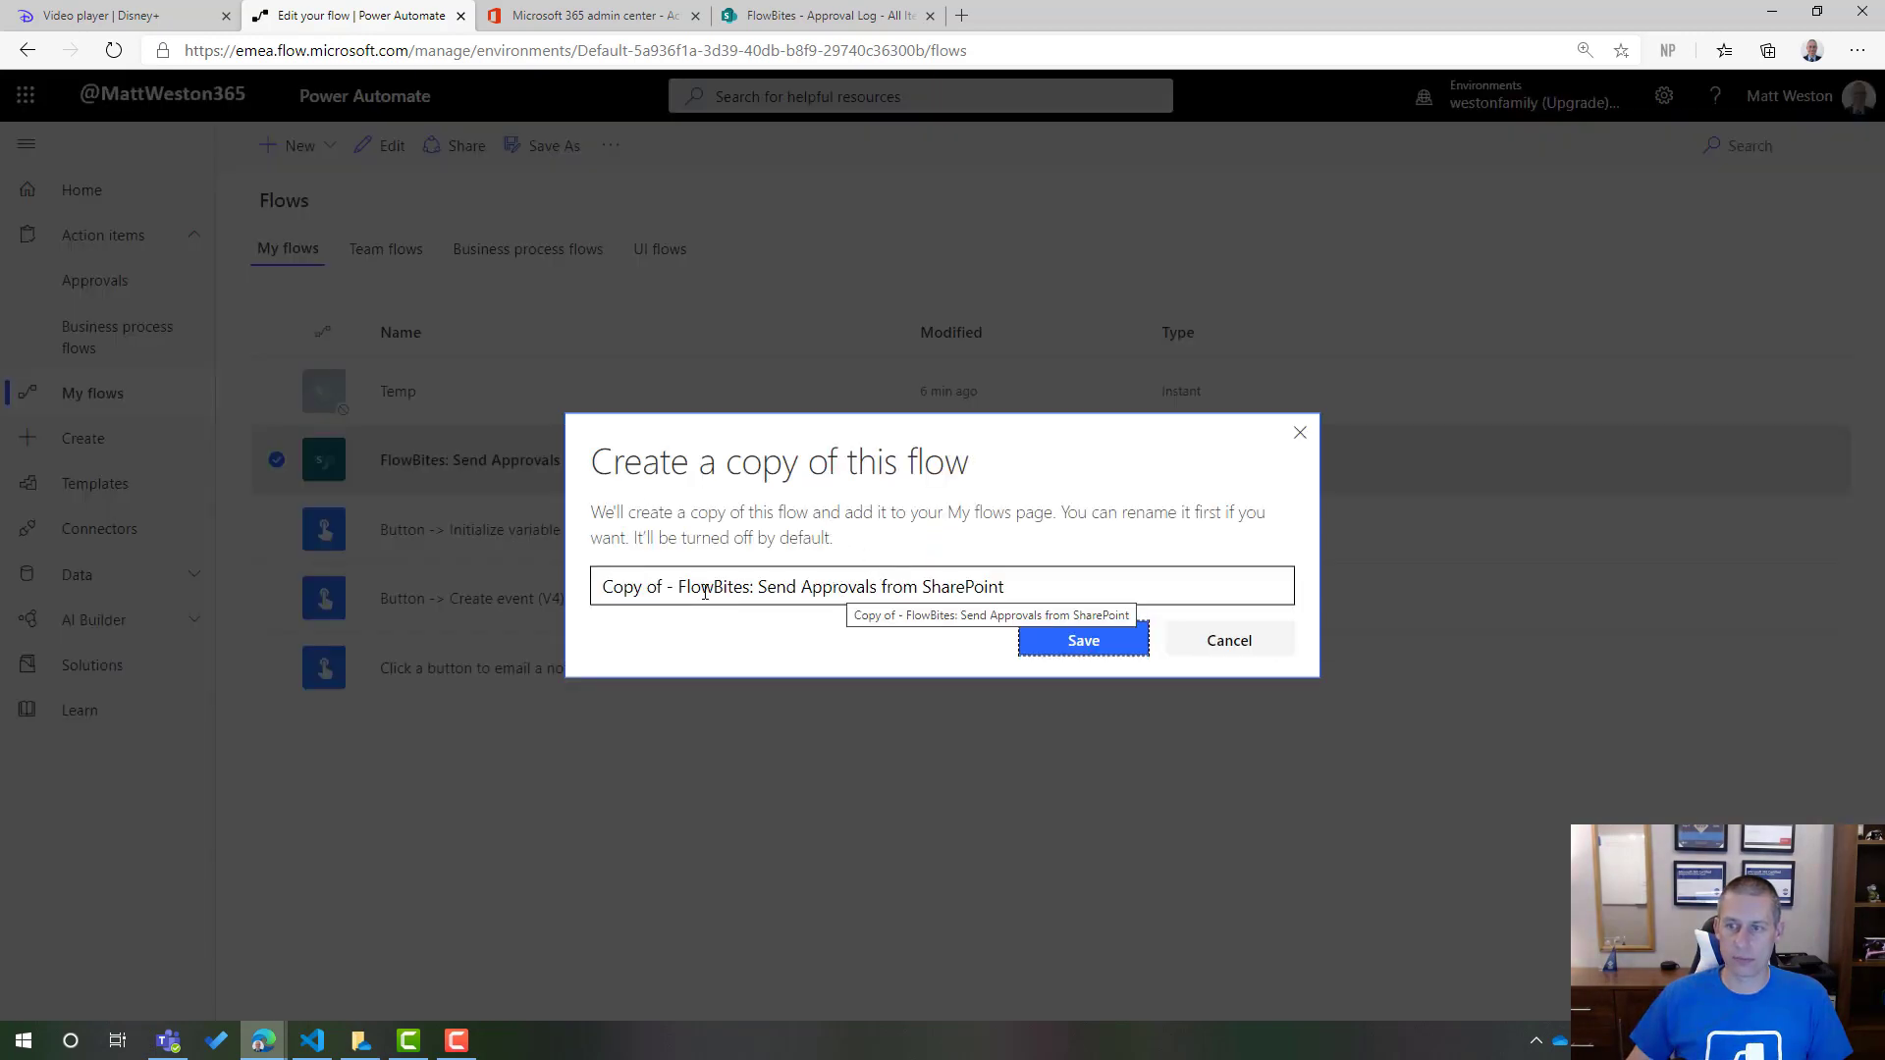
left_click_drag(681, 586, 527, 603)
key("BackSpace")
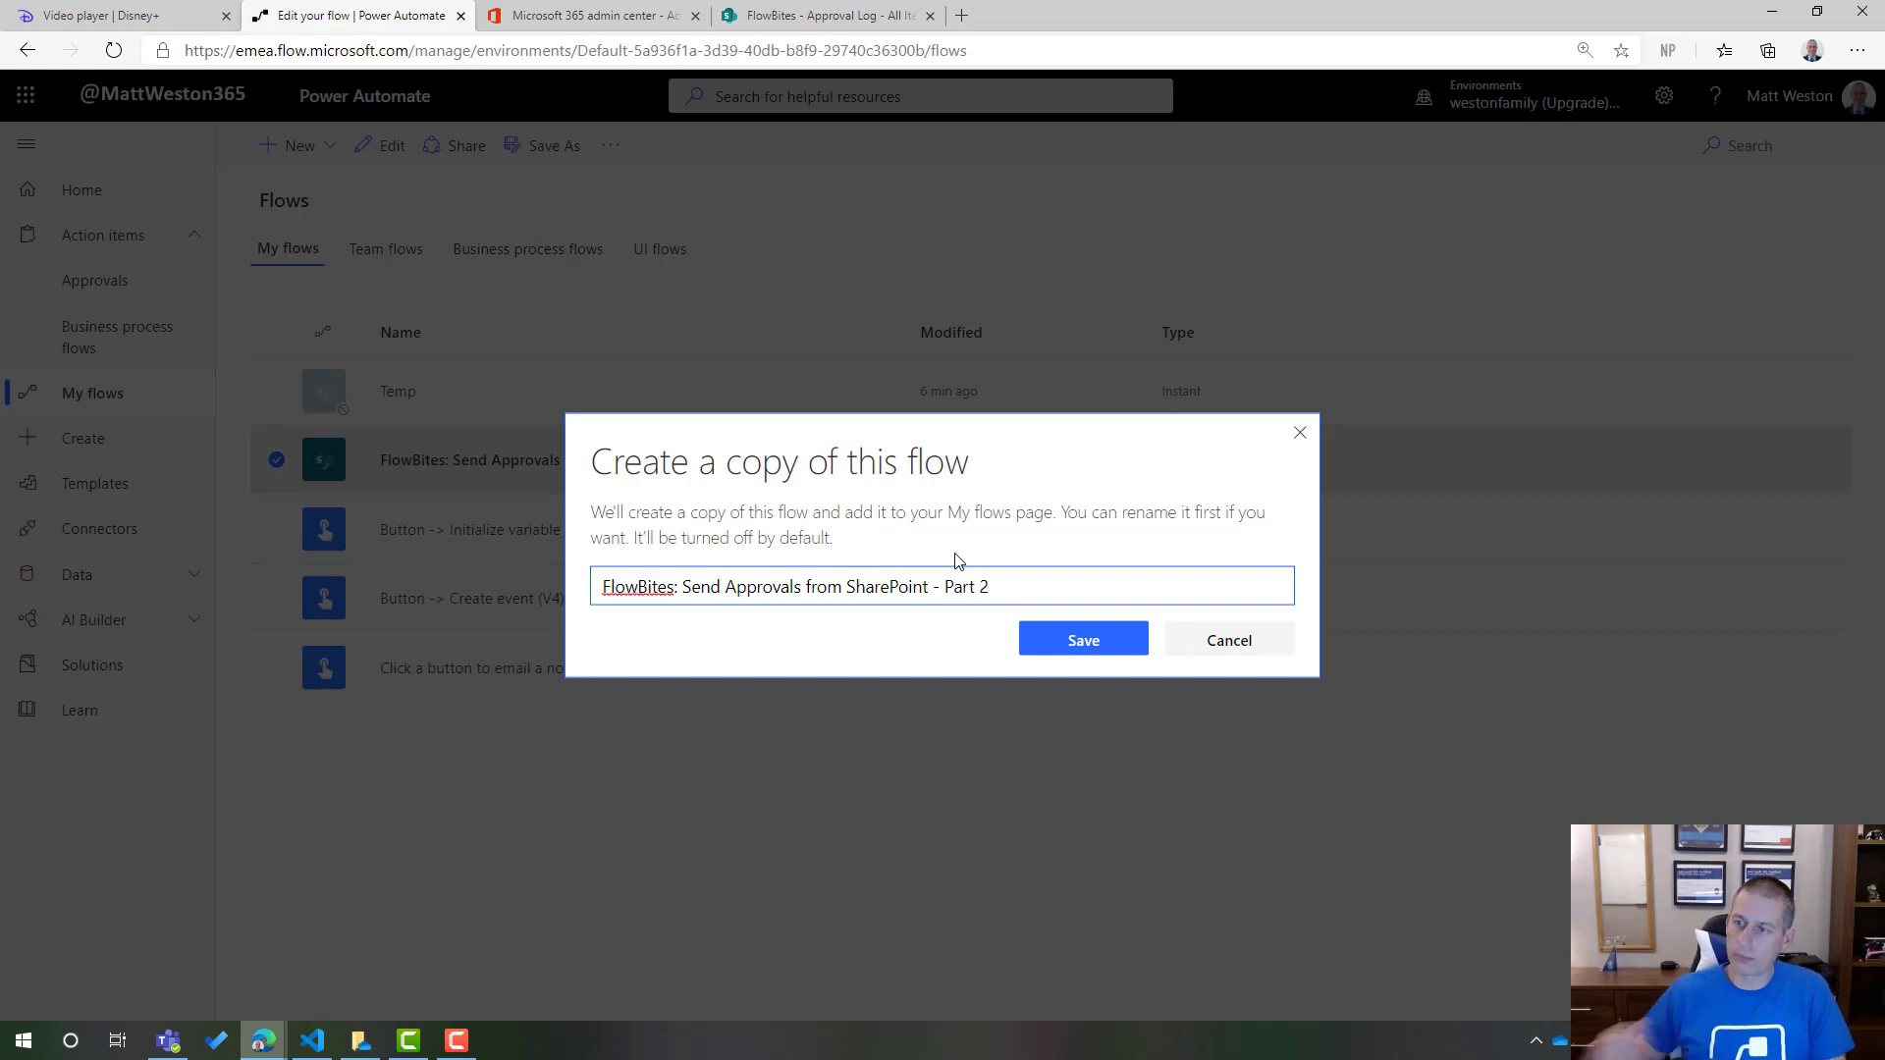
left_click(1057, 638)
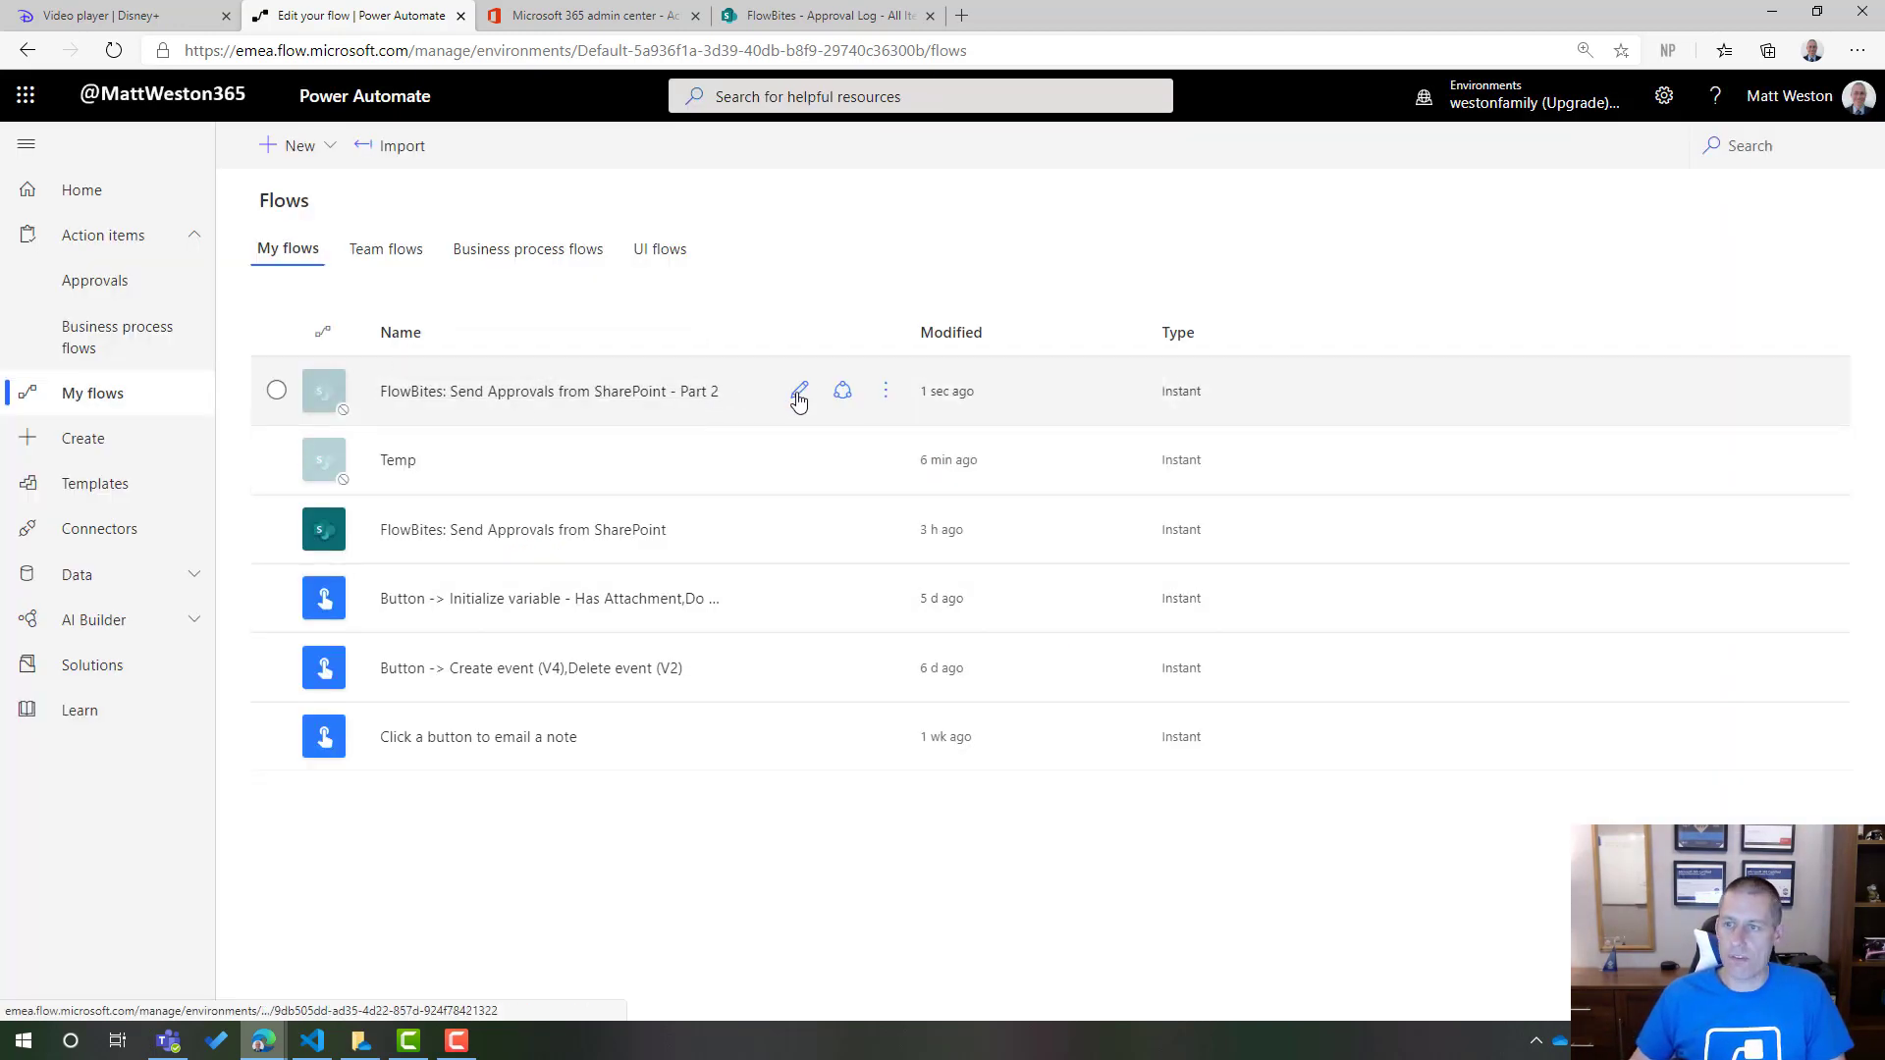
- Edit the Part 2 flow and delete its Start and wait for an approval step
left_click(799, 395)
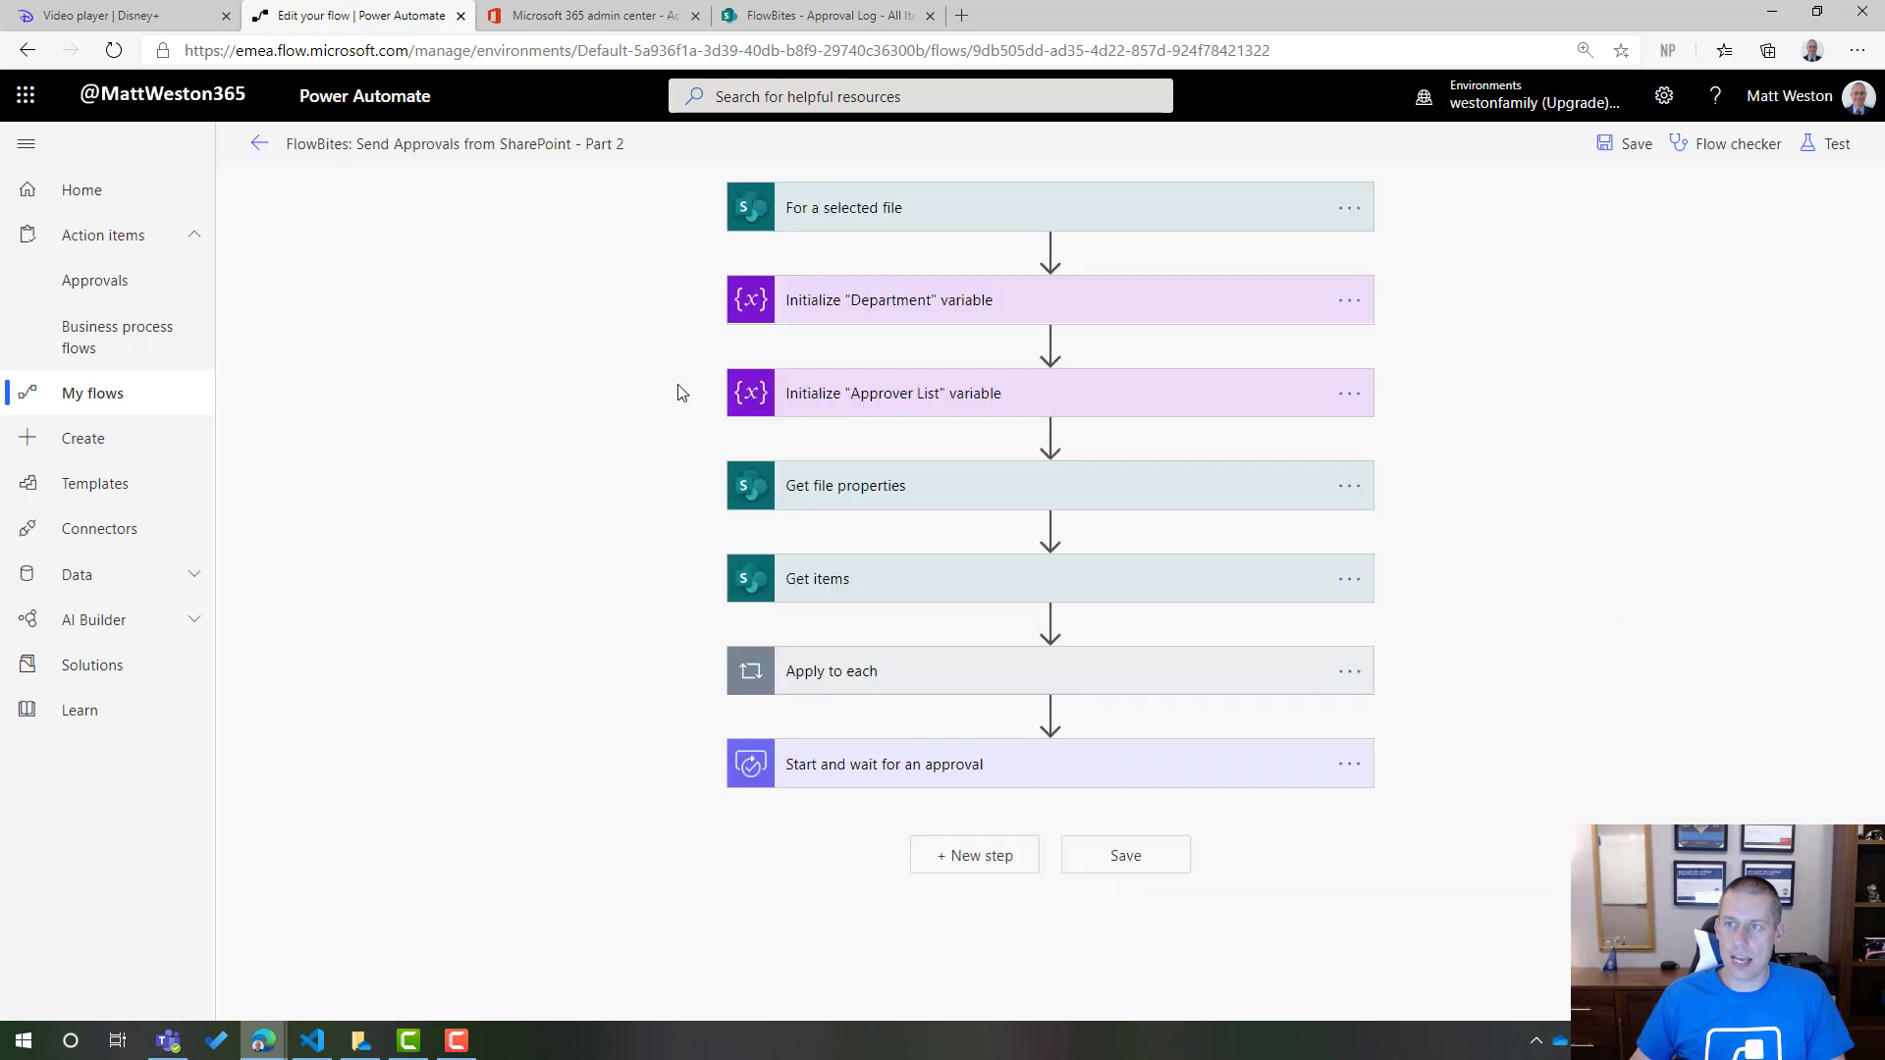
mouse_move(943, 342)
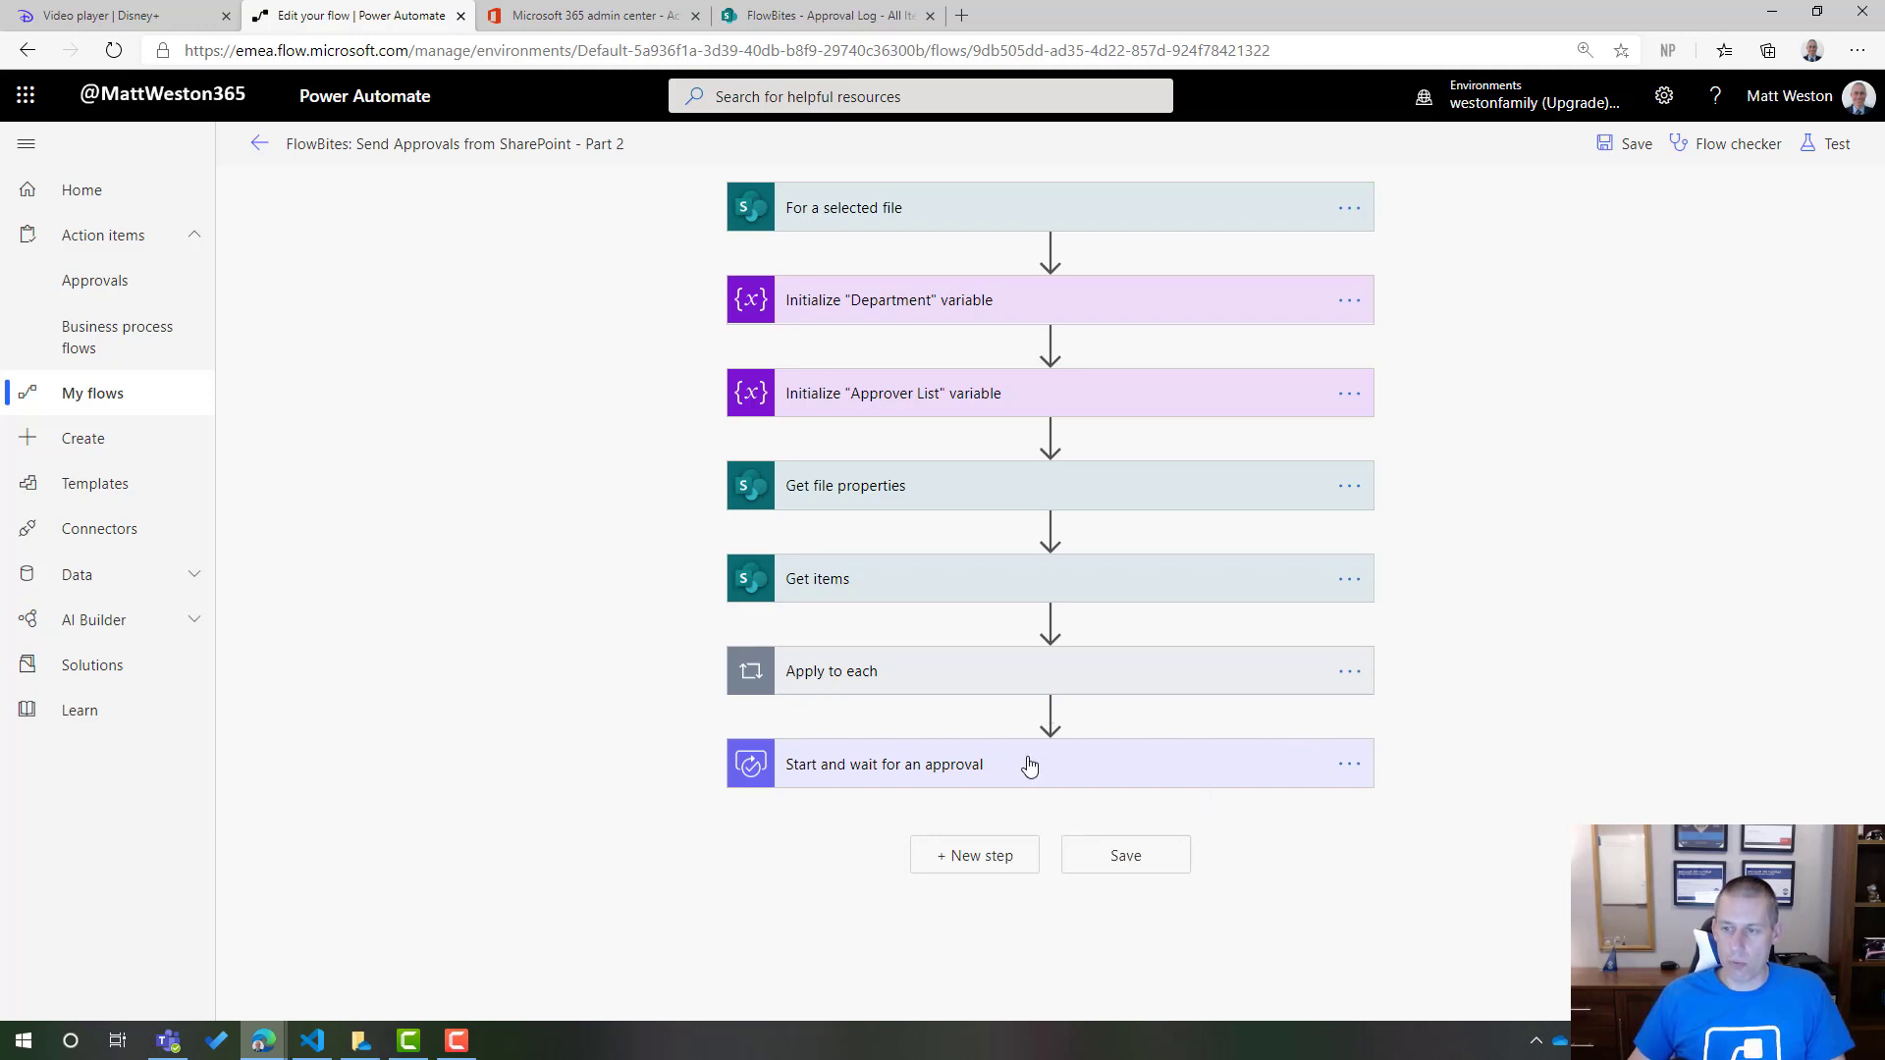
left_click(1352, 771)
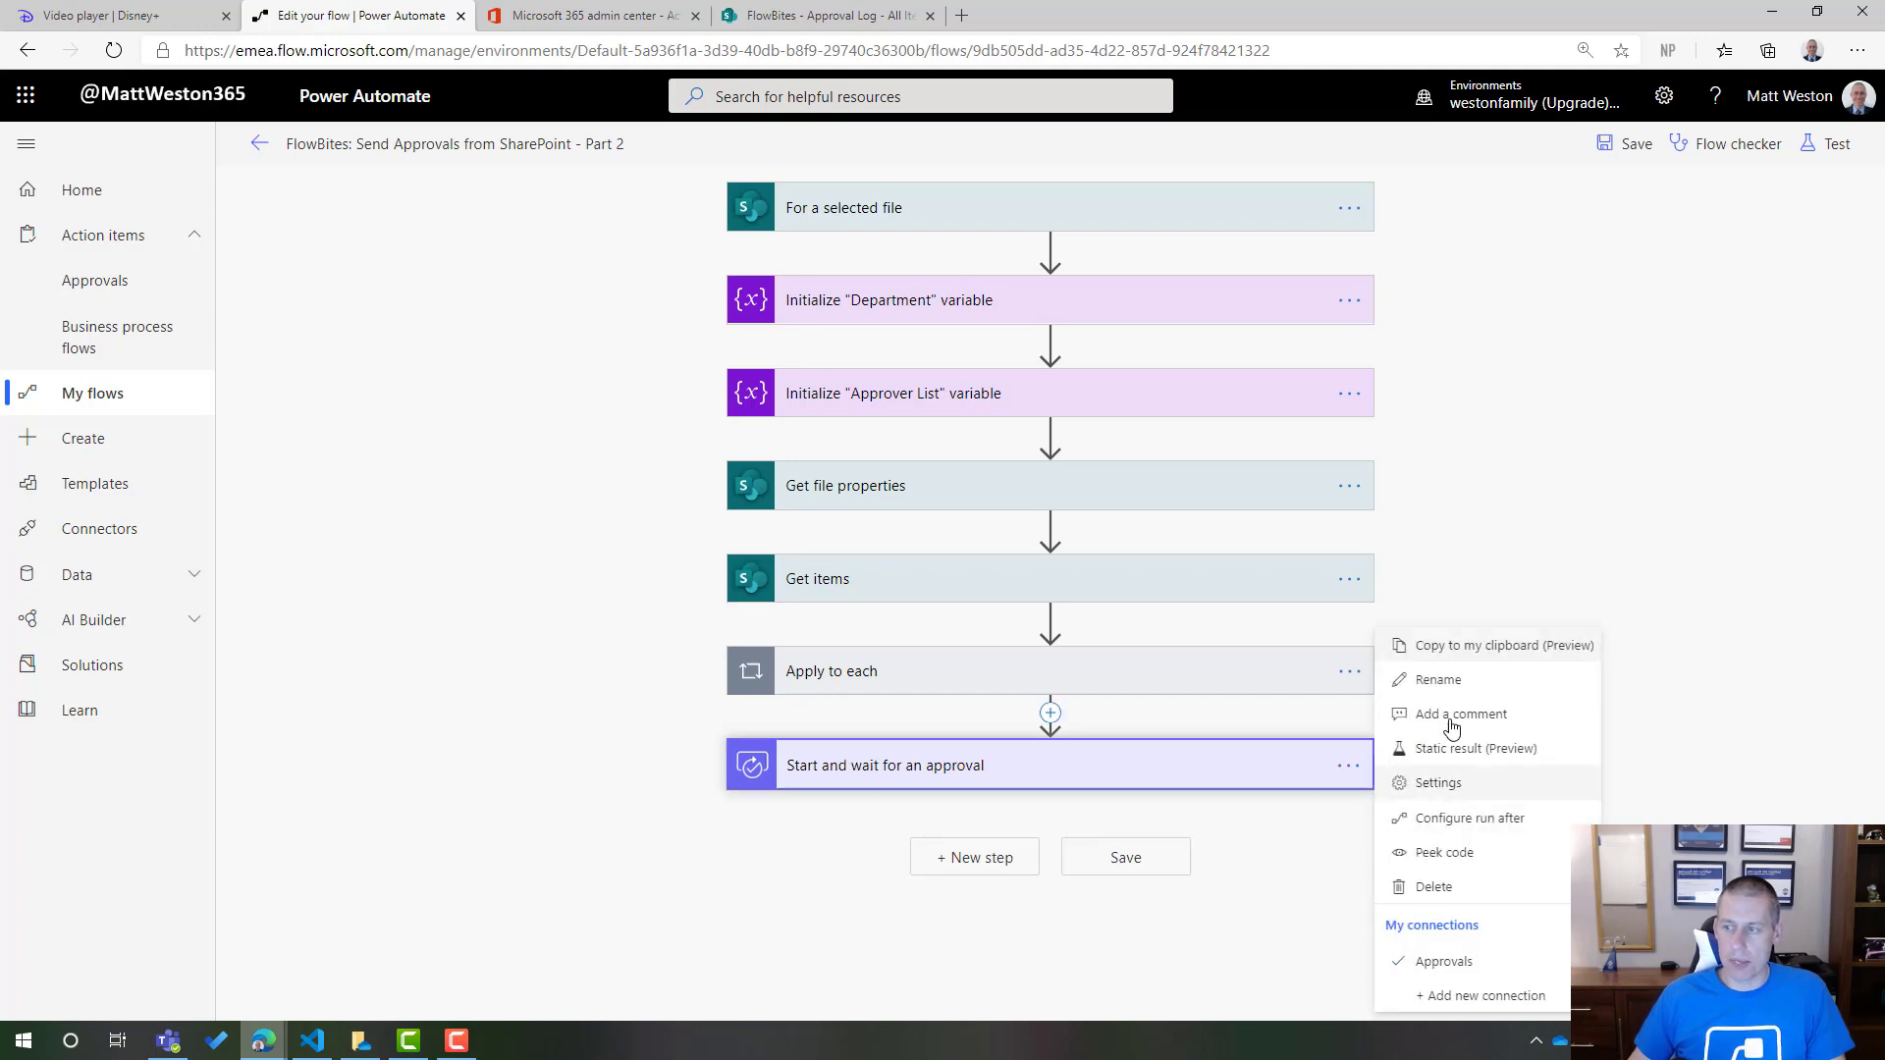
left_click(1435, 888)
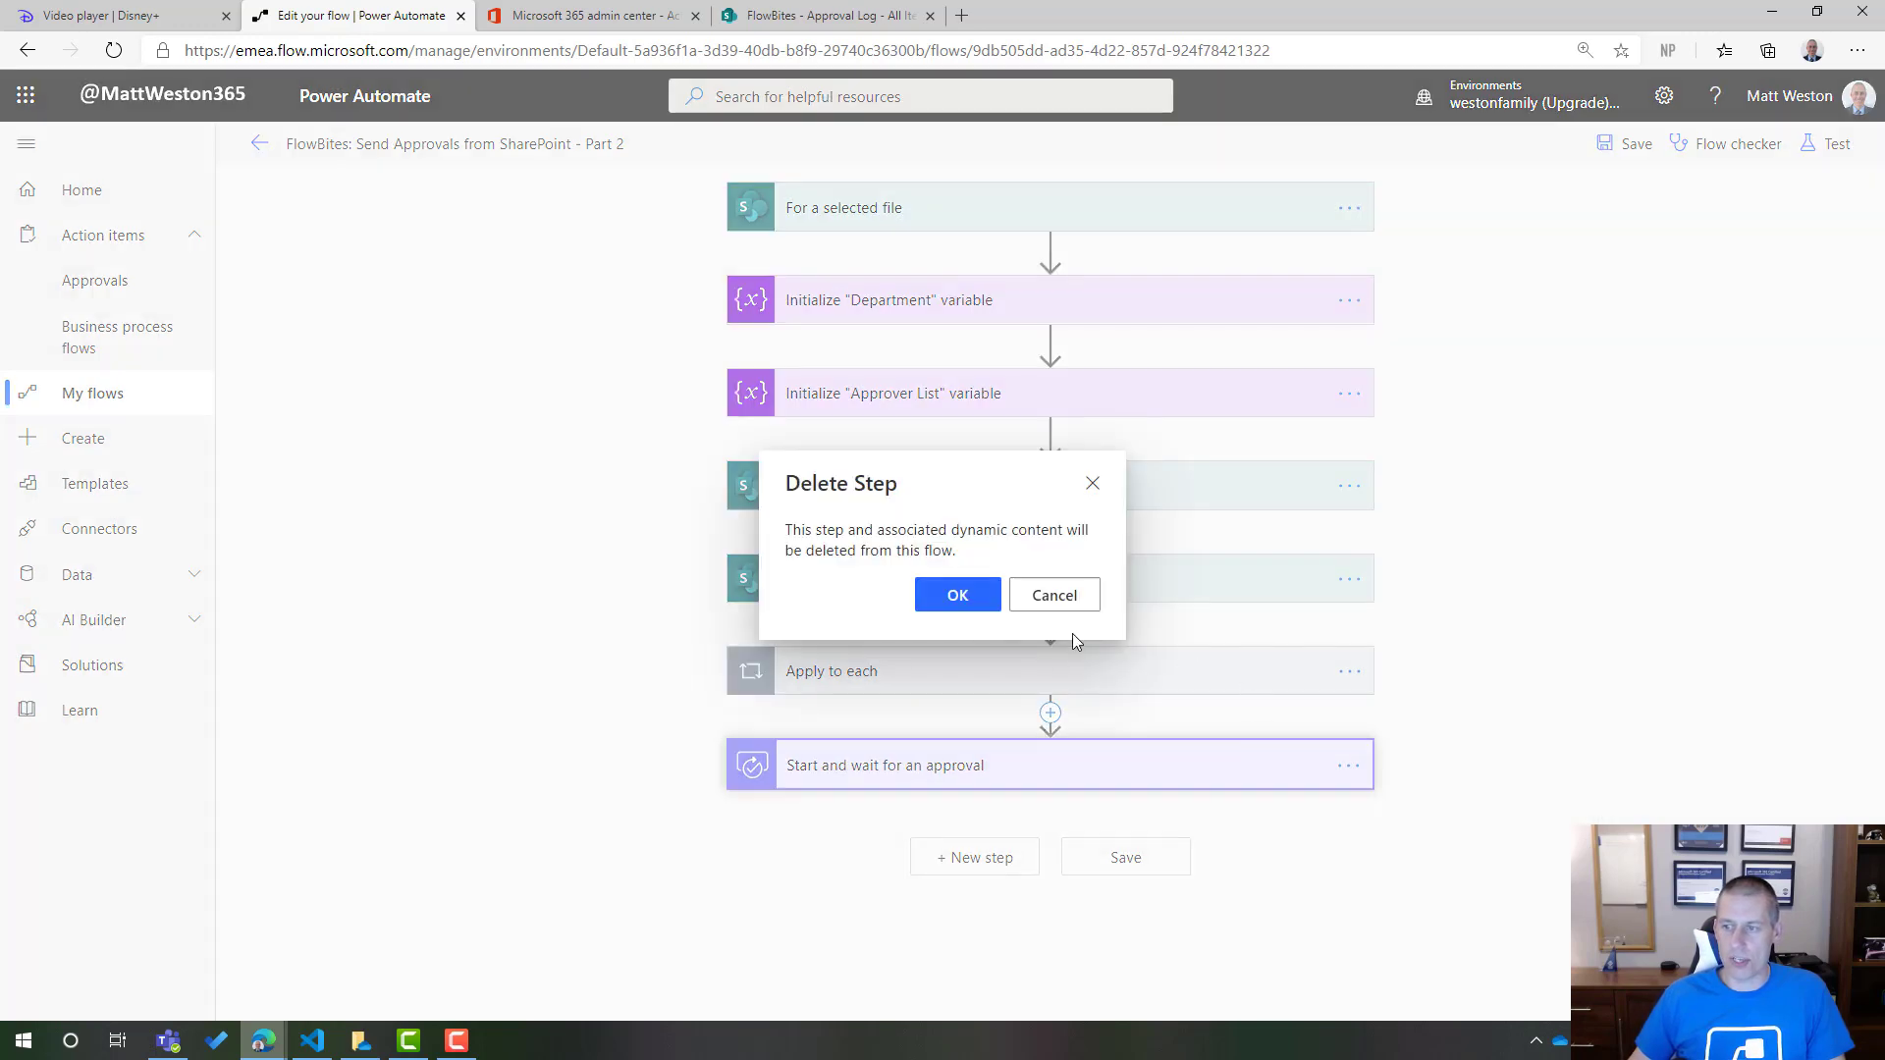
left_click(951, 594)
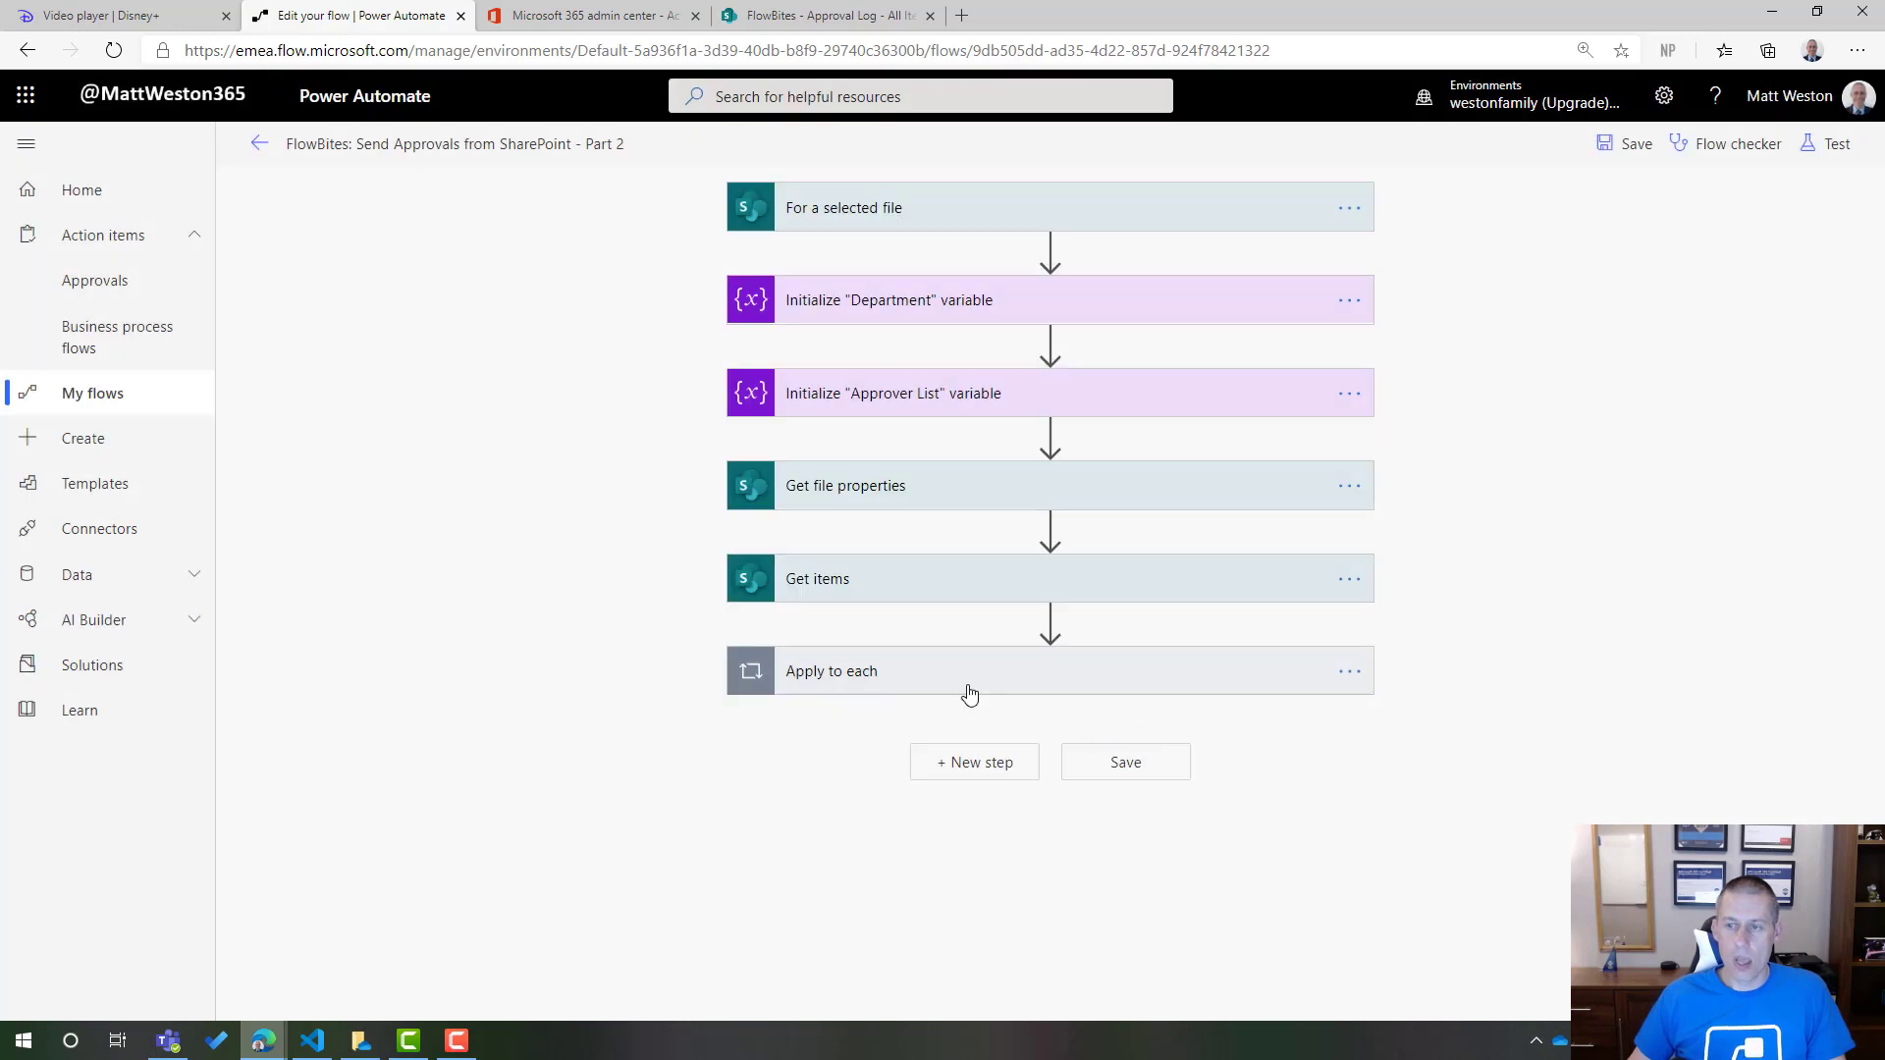
- Delete the Apply to each loop from the Part 2 flow
left_click(1166, 680)
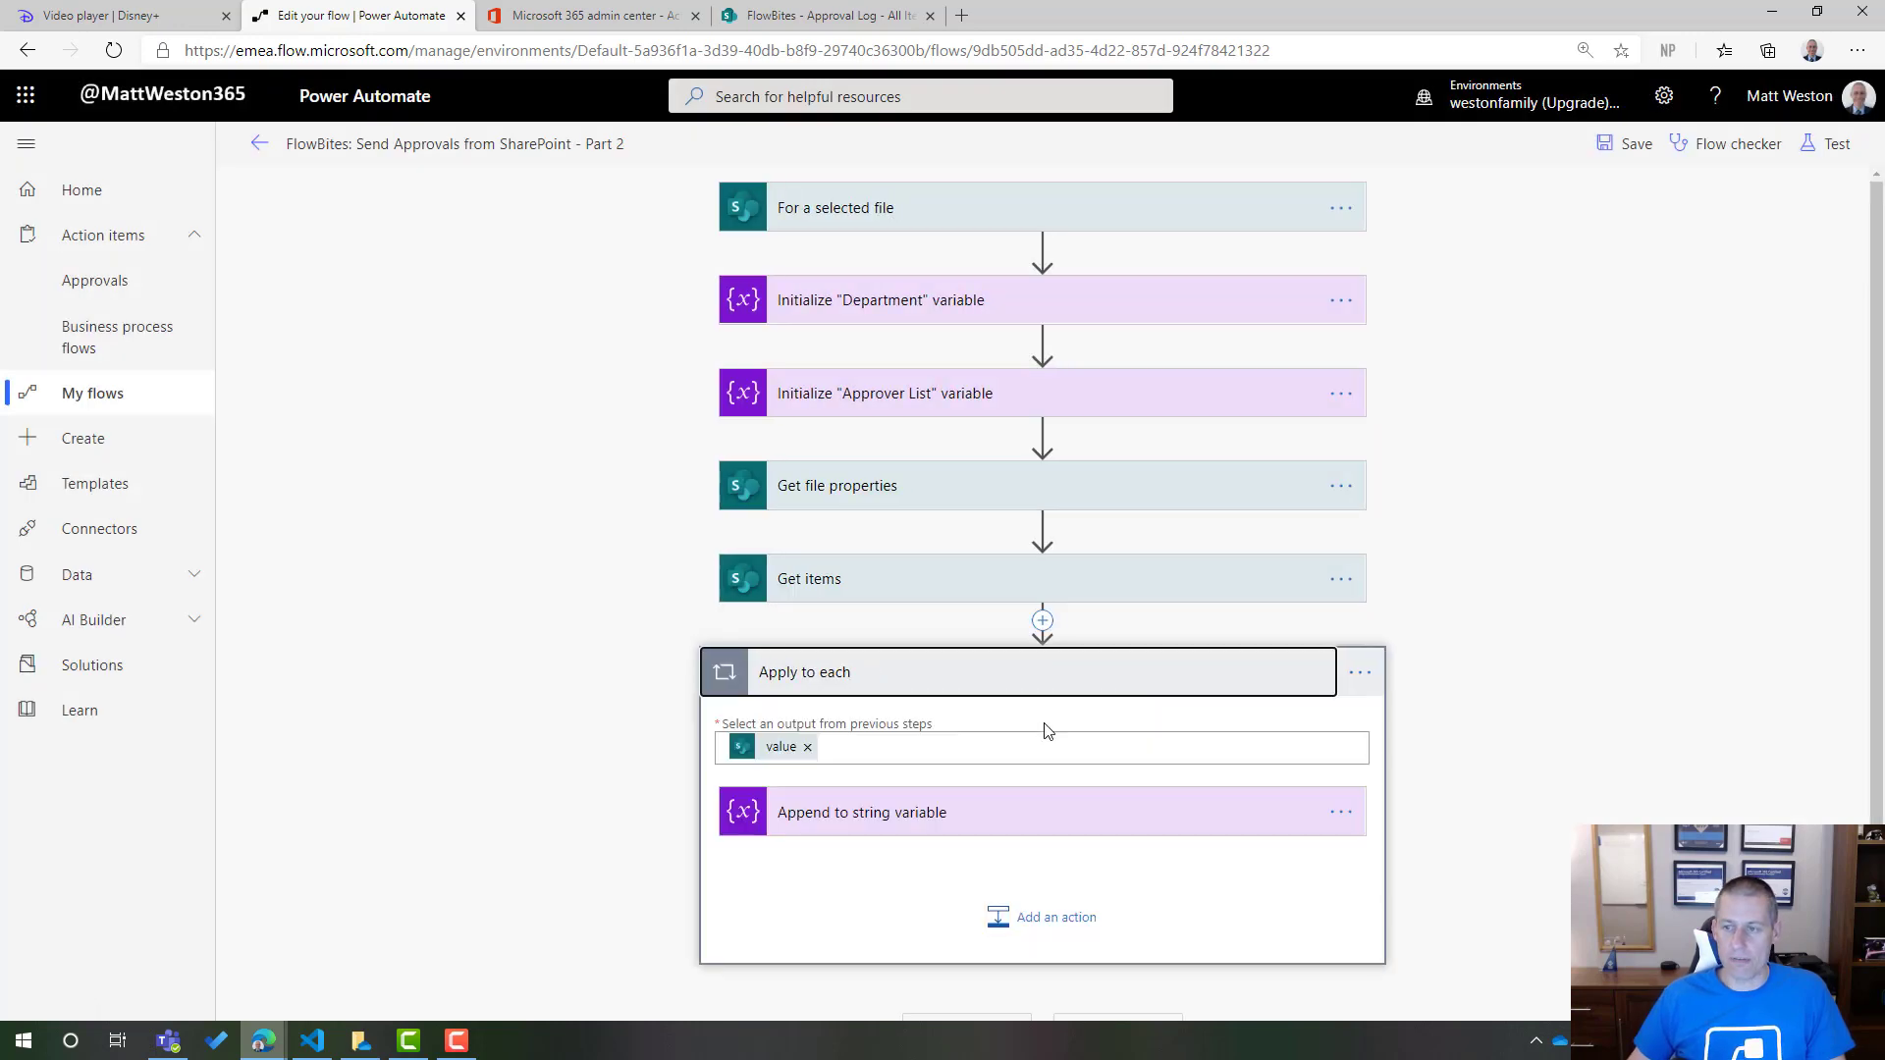
left_click(1360, 672)
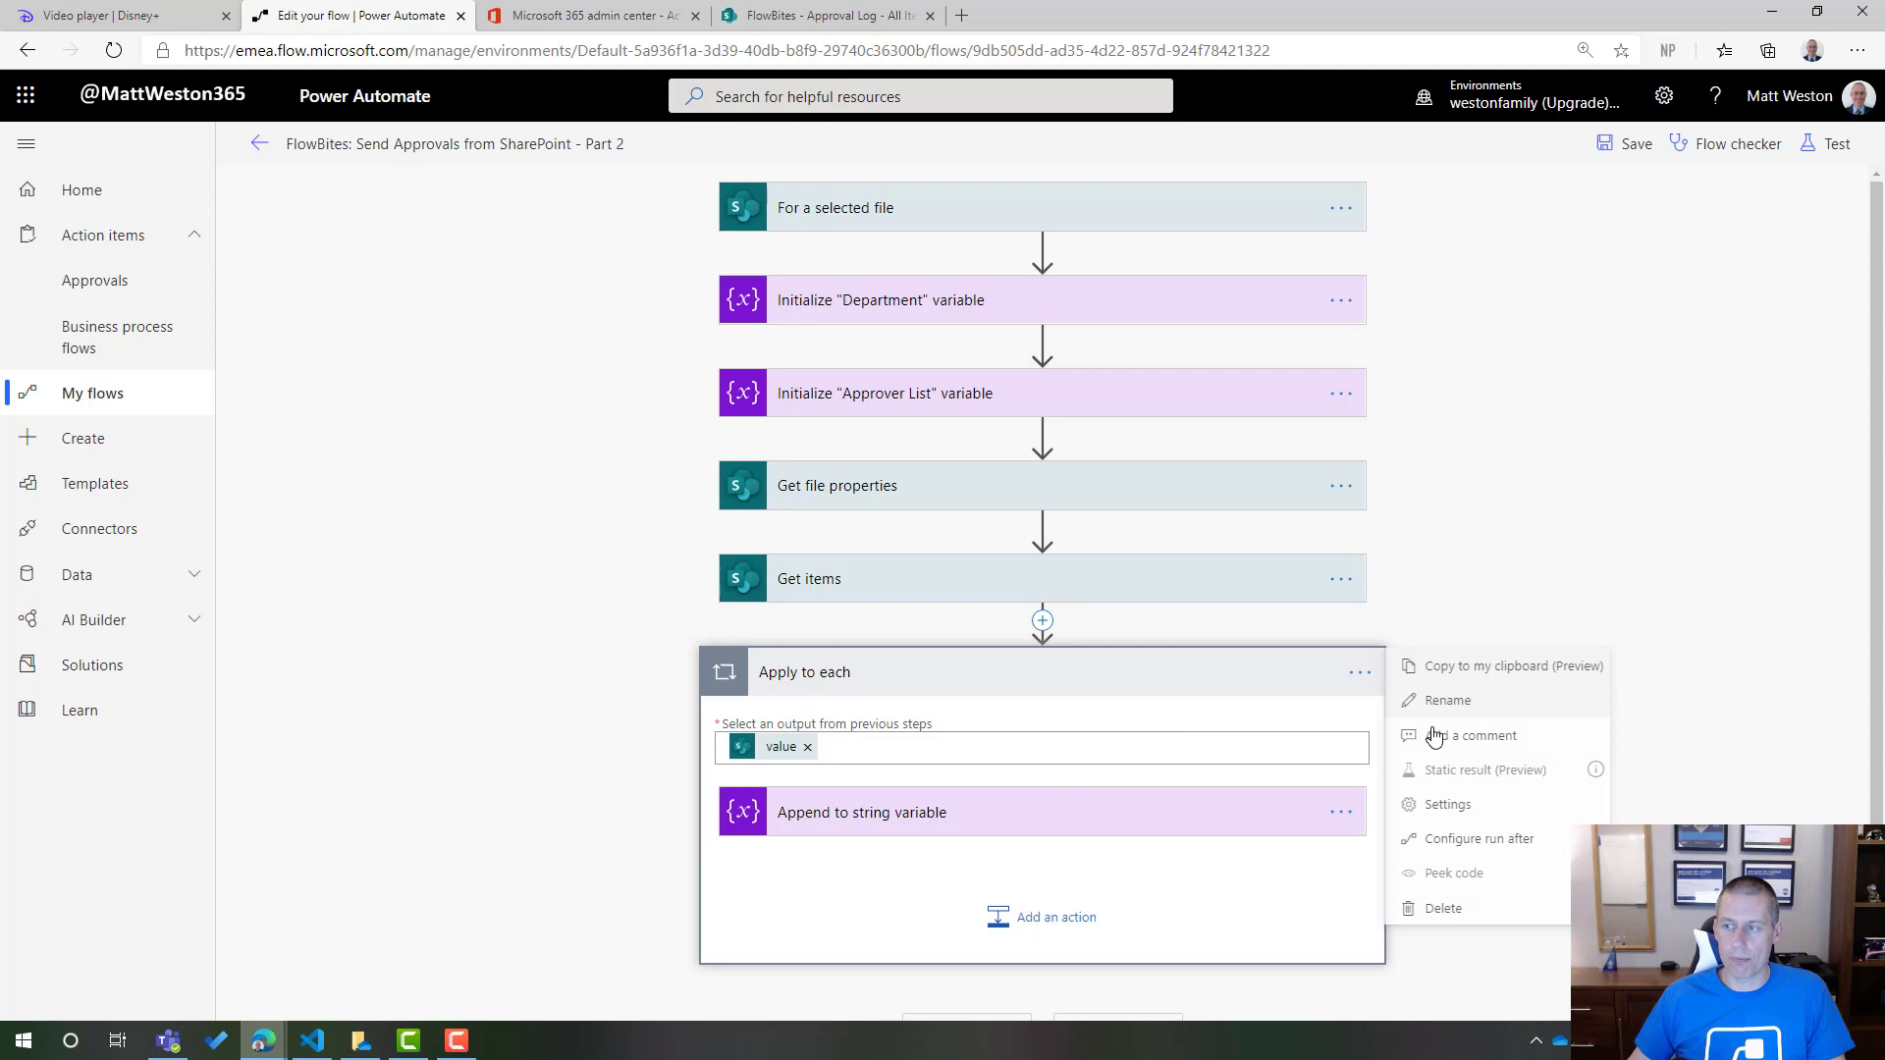
left_click(1445, 908)
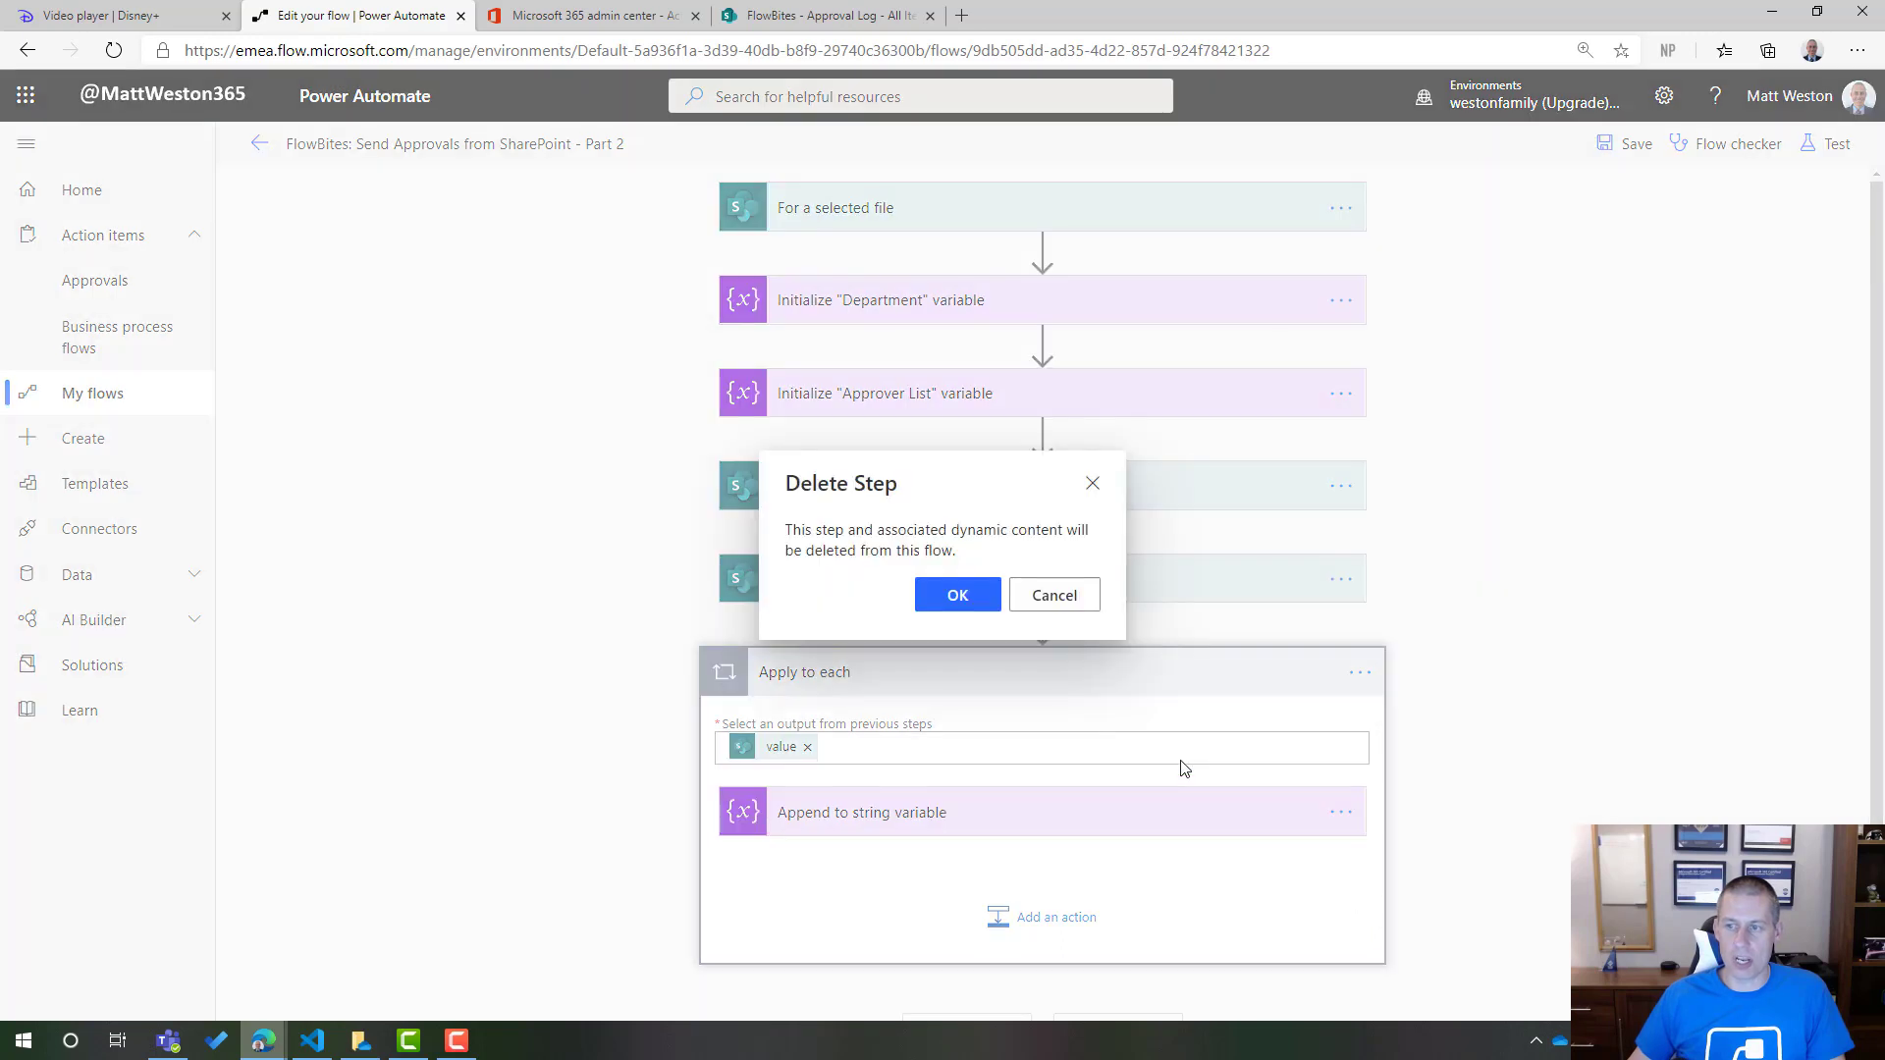
left_click(979, 601)
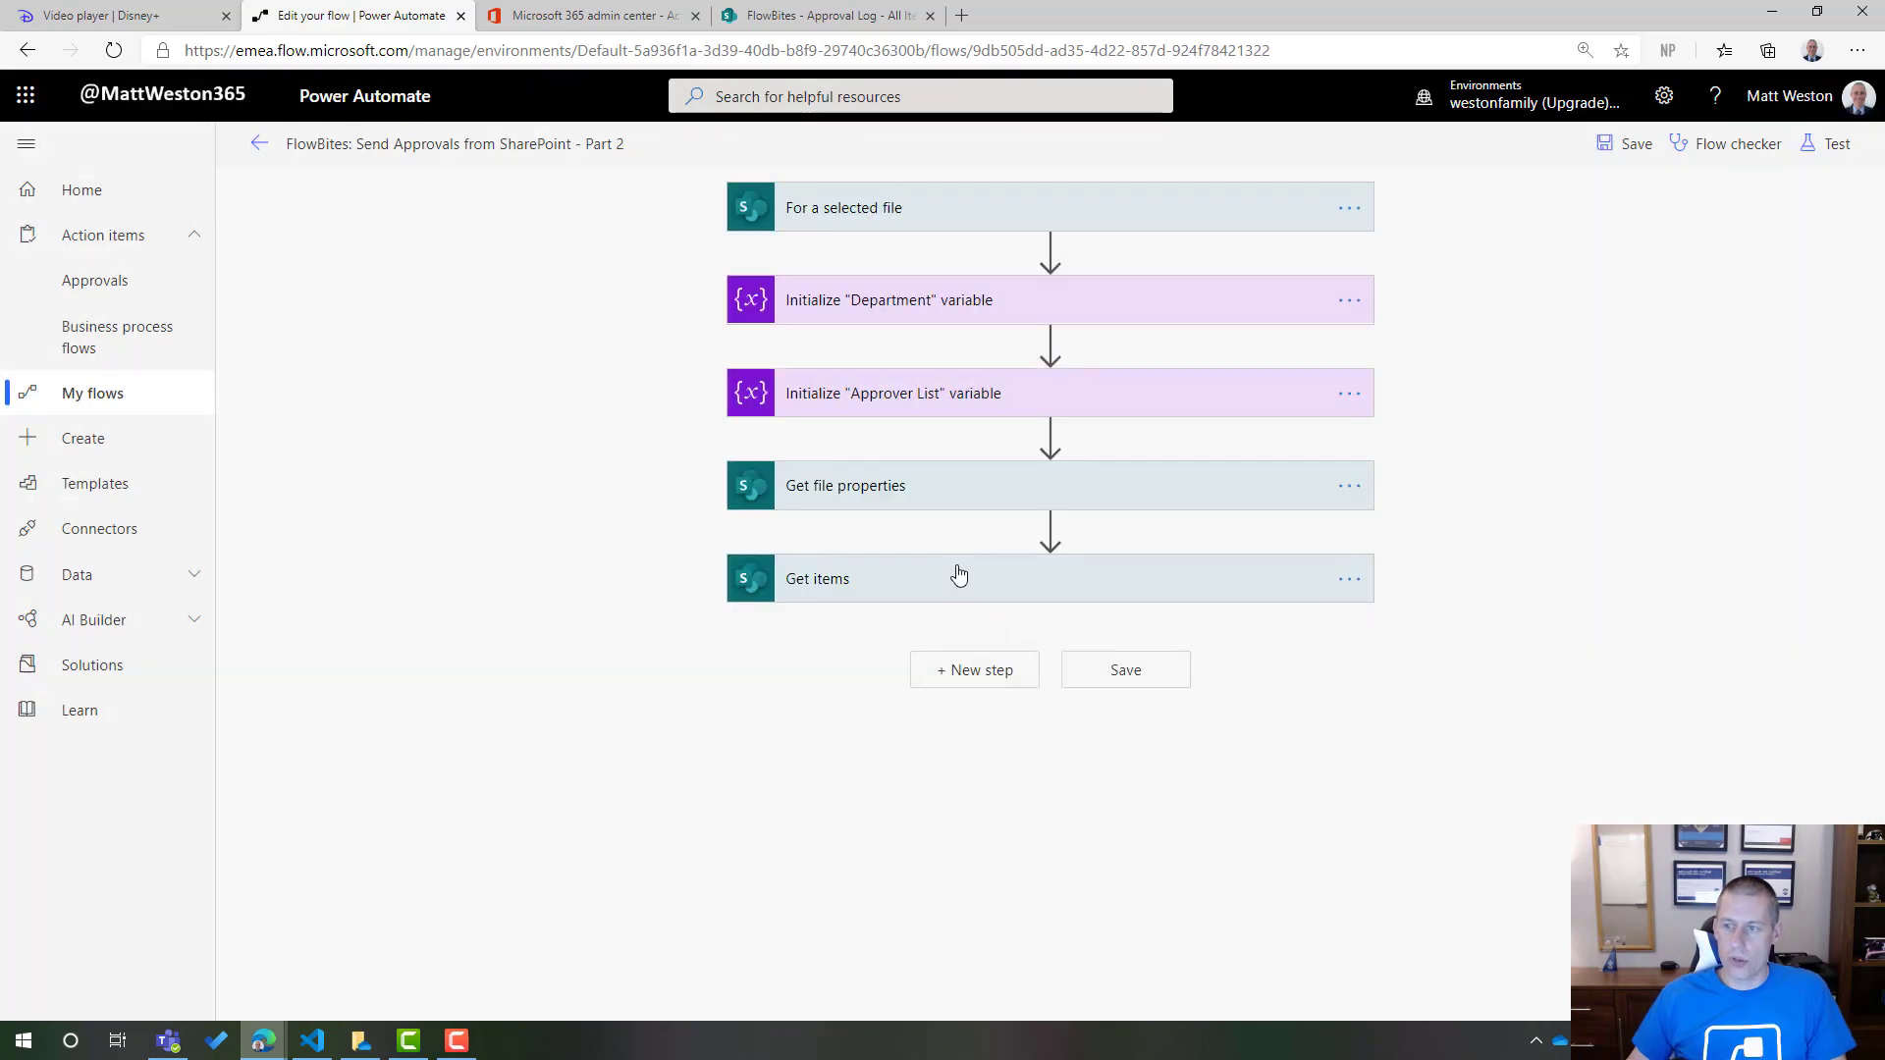
- Check Get file properties, then expand Get items to show its advanced options like Filter Query
left_click(959, 515)
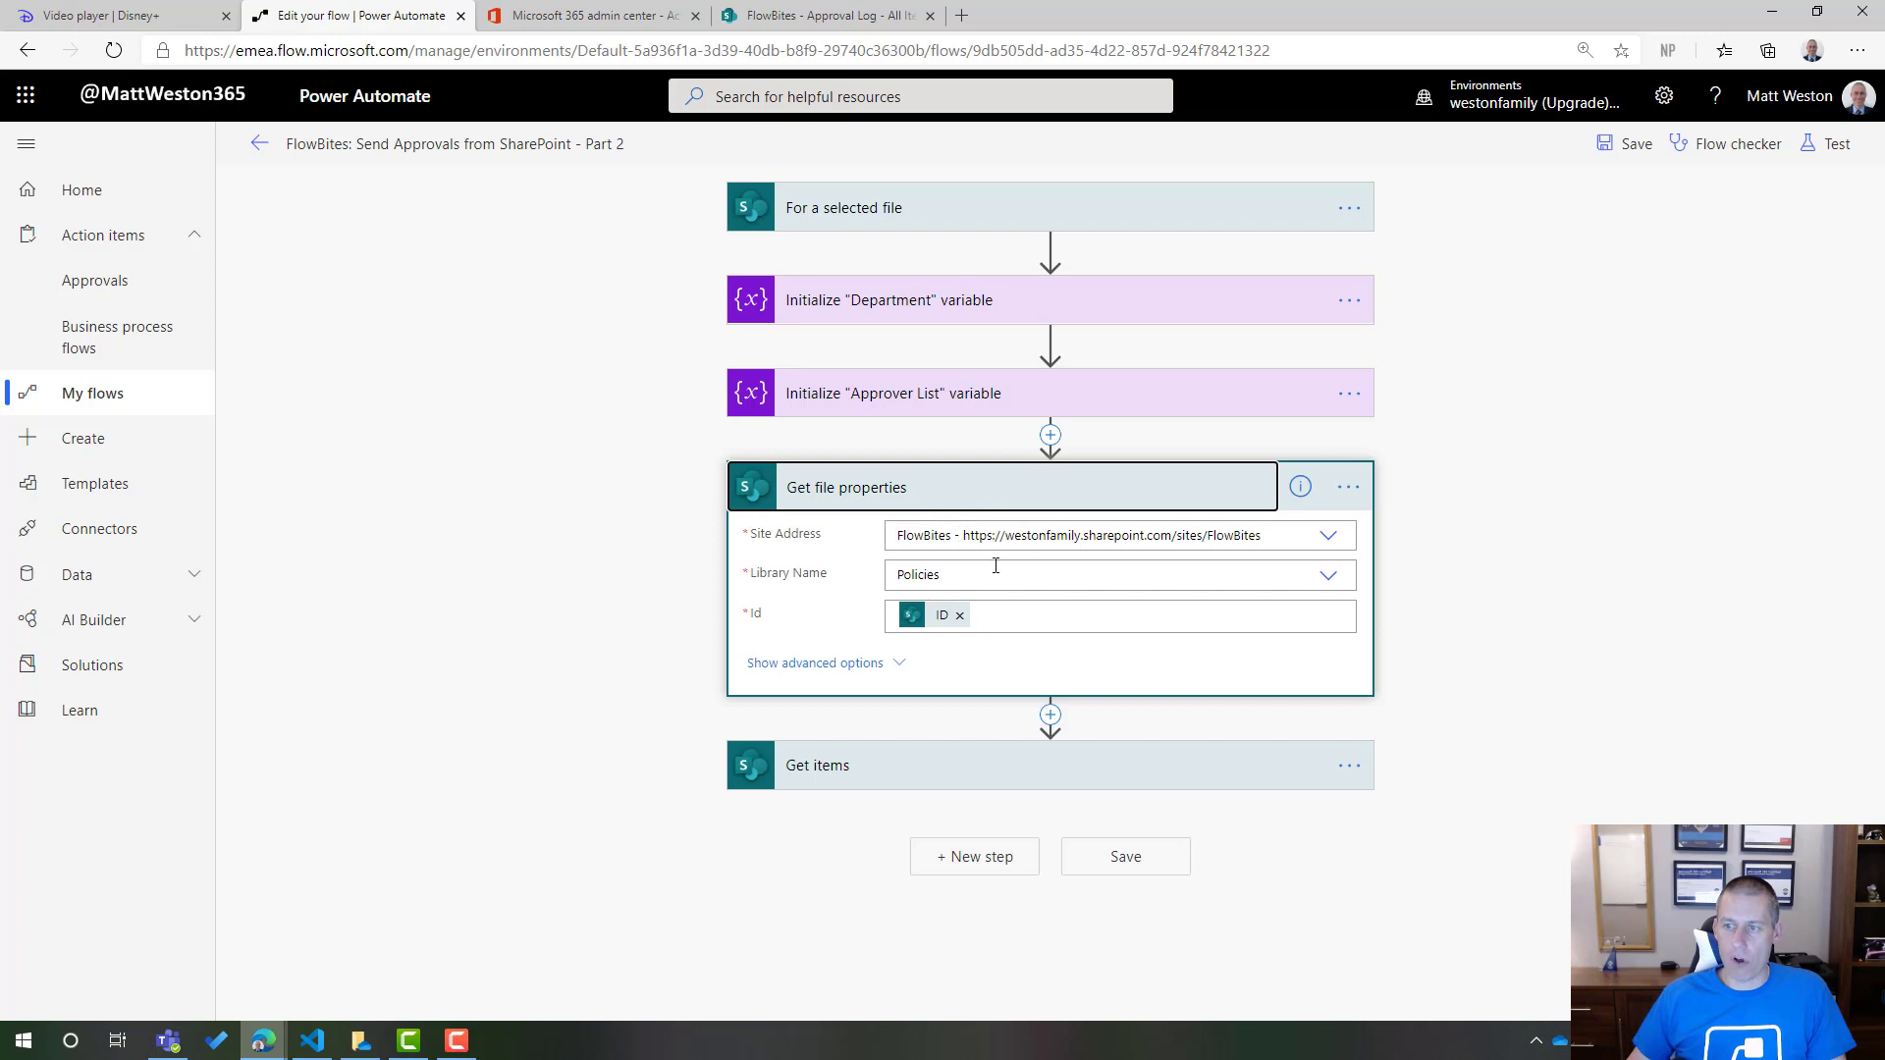
left_click(909, 758)
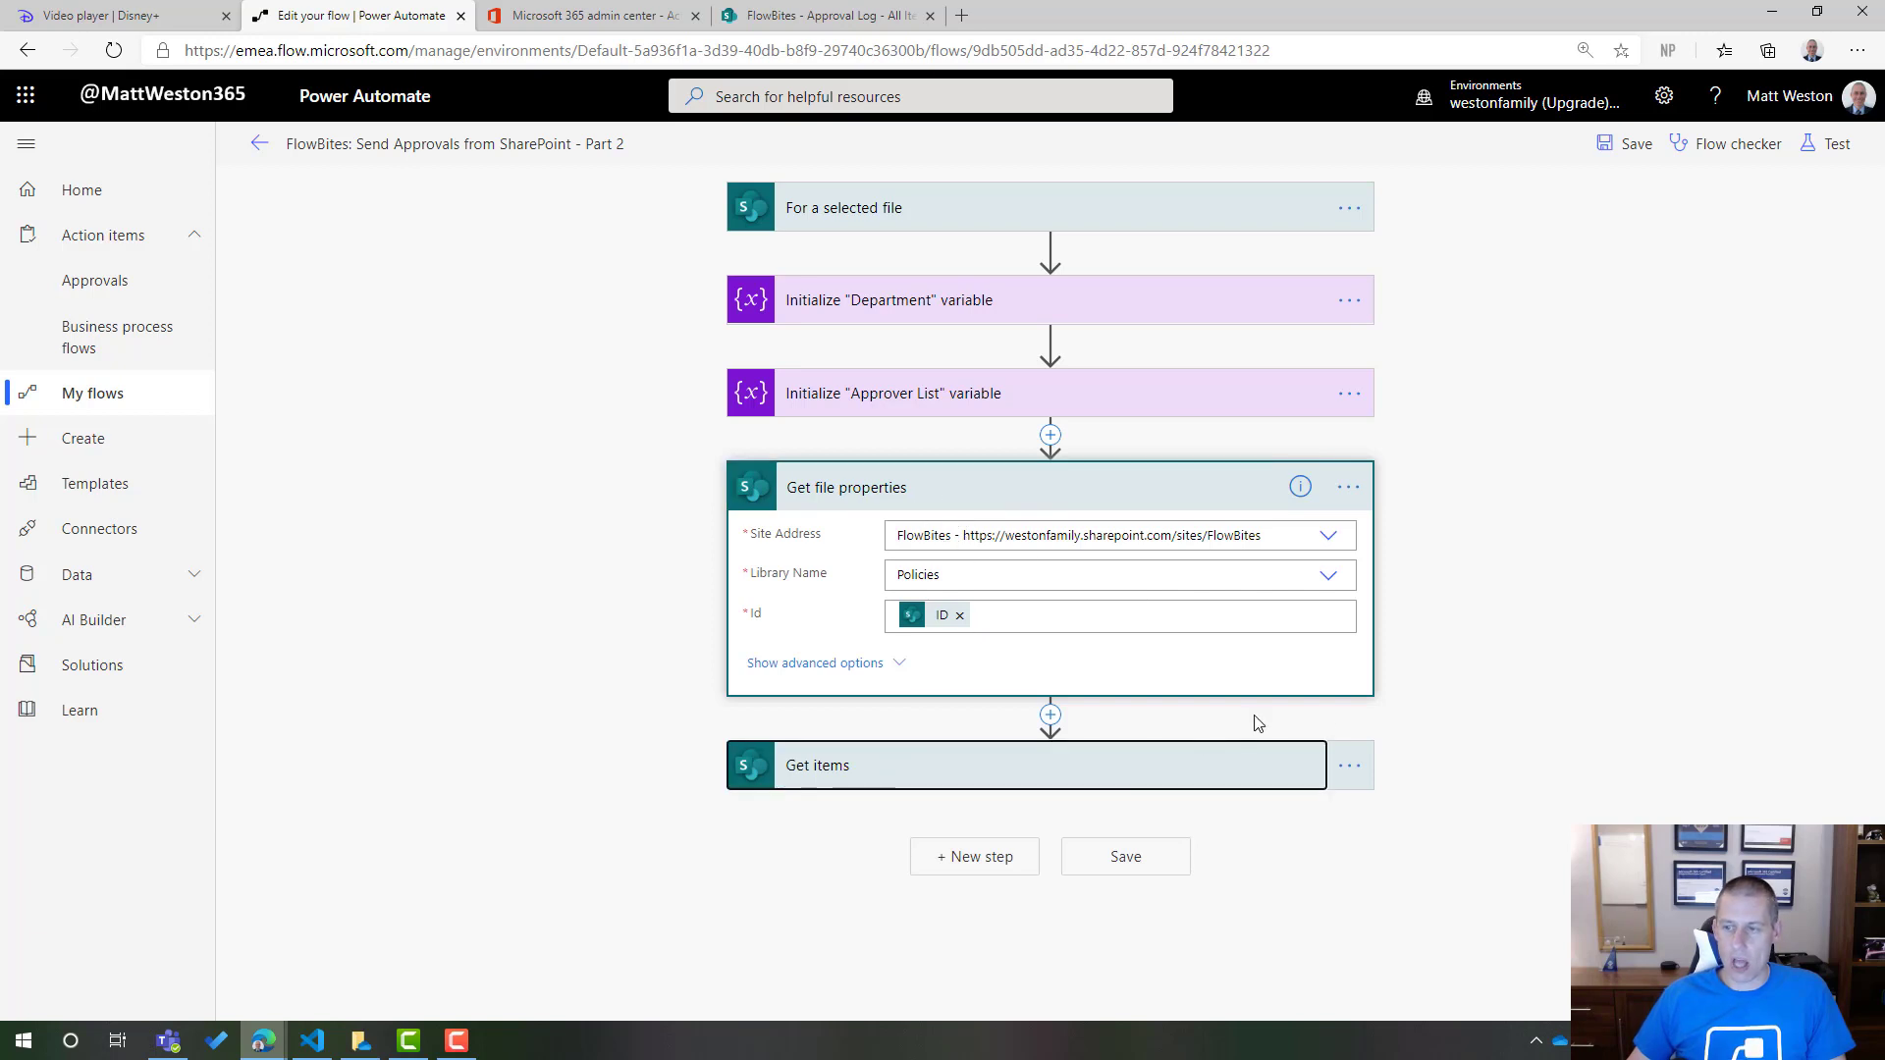
left_click(998, 783)
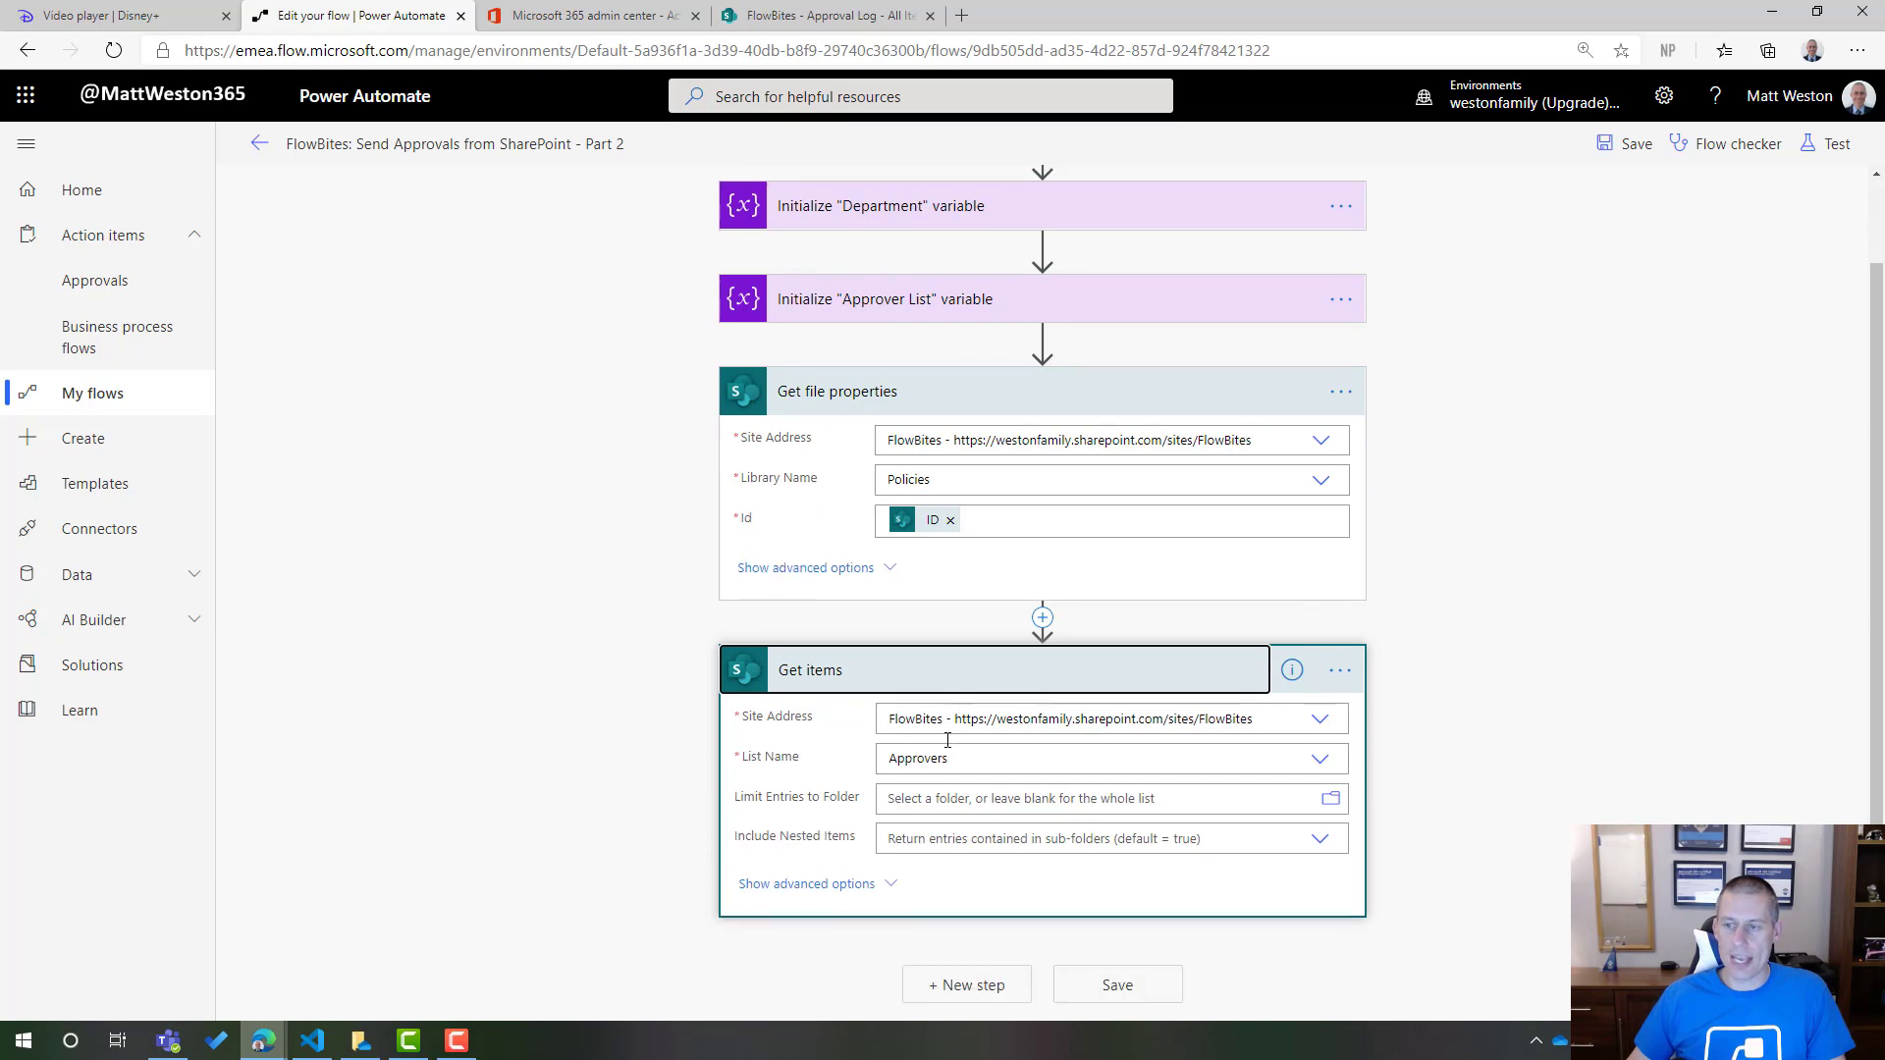
left_click(889, 885)
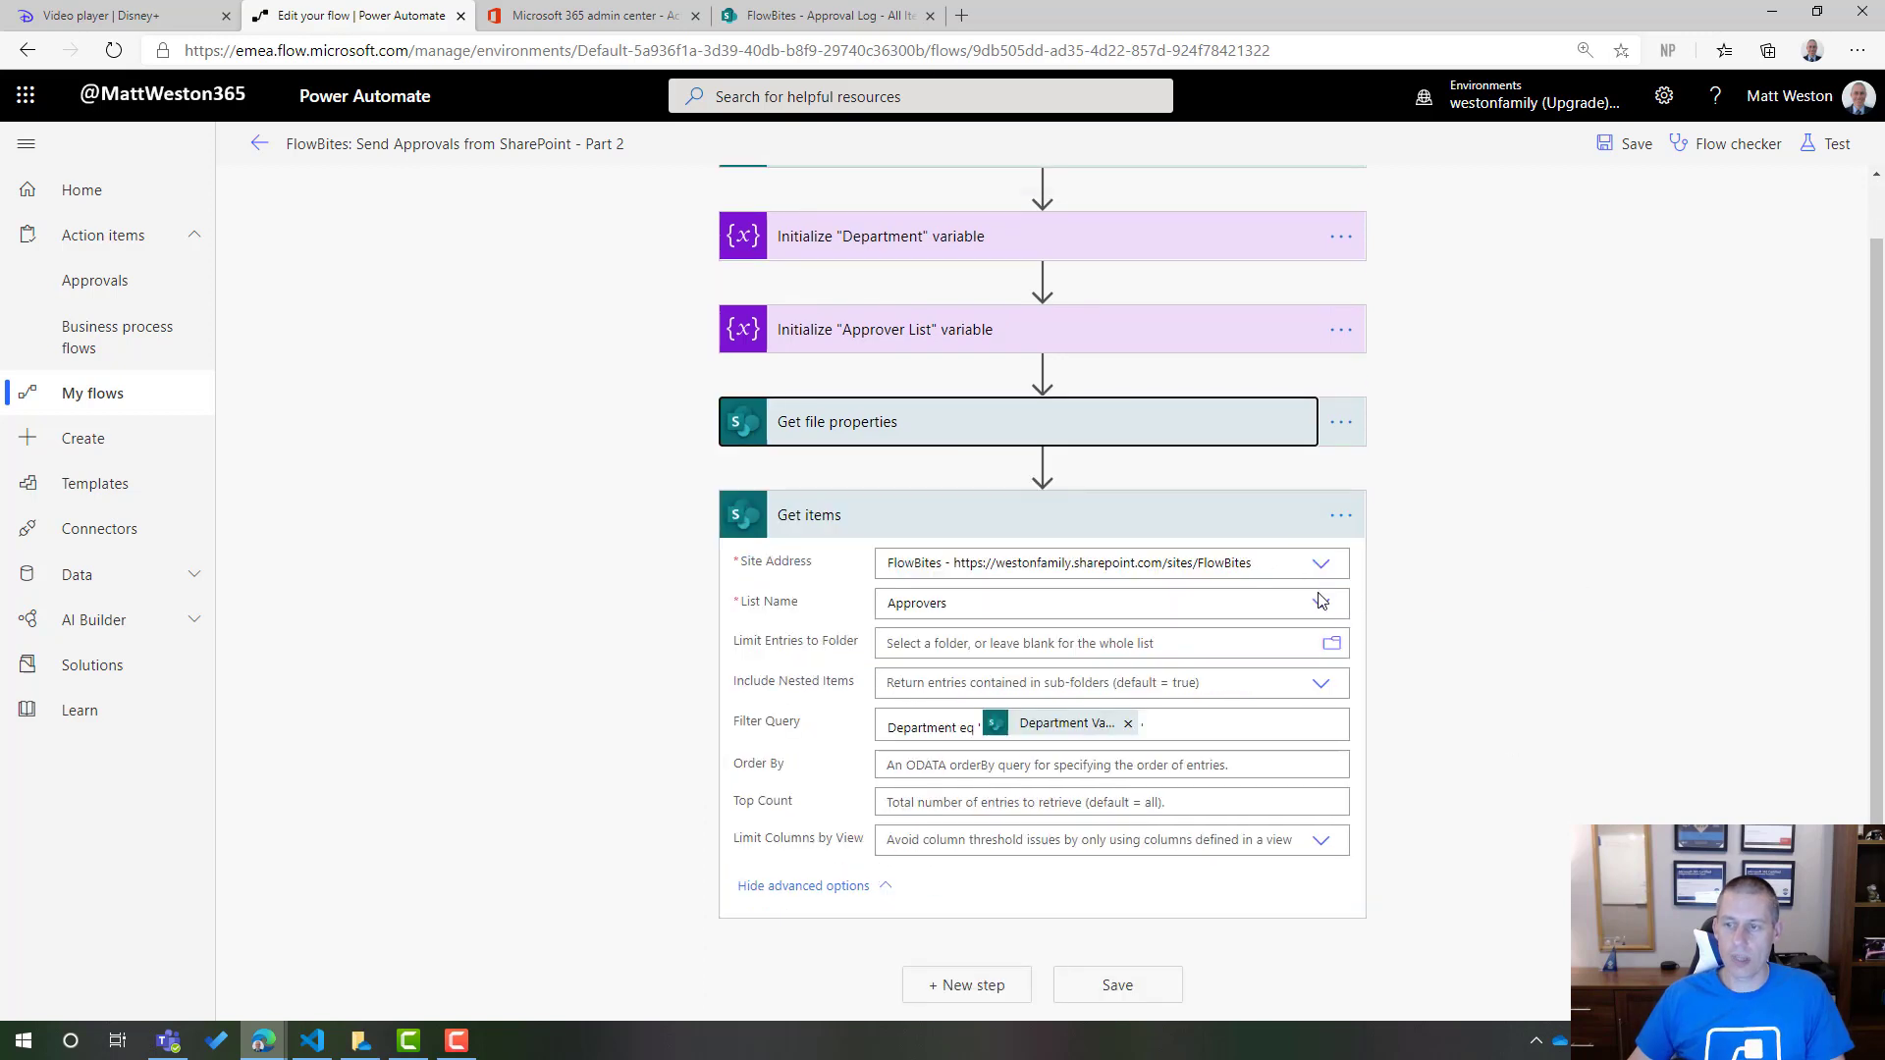
- Add an Apply to each loop after Get items that loops over its value output
left_click(972, 985)
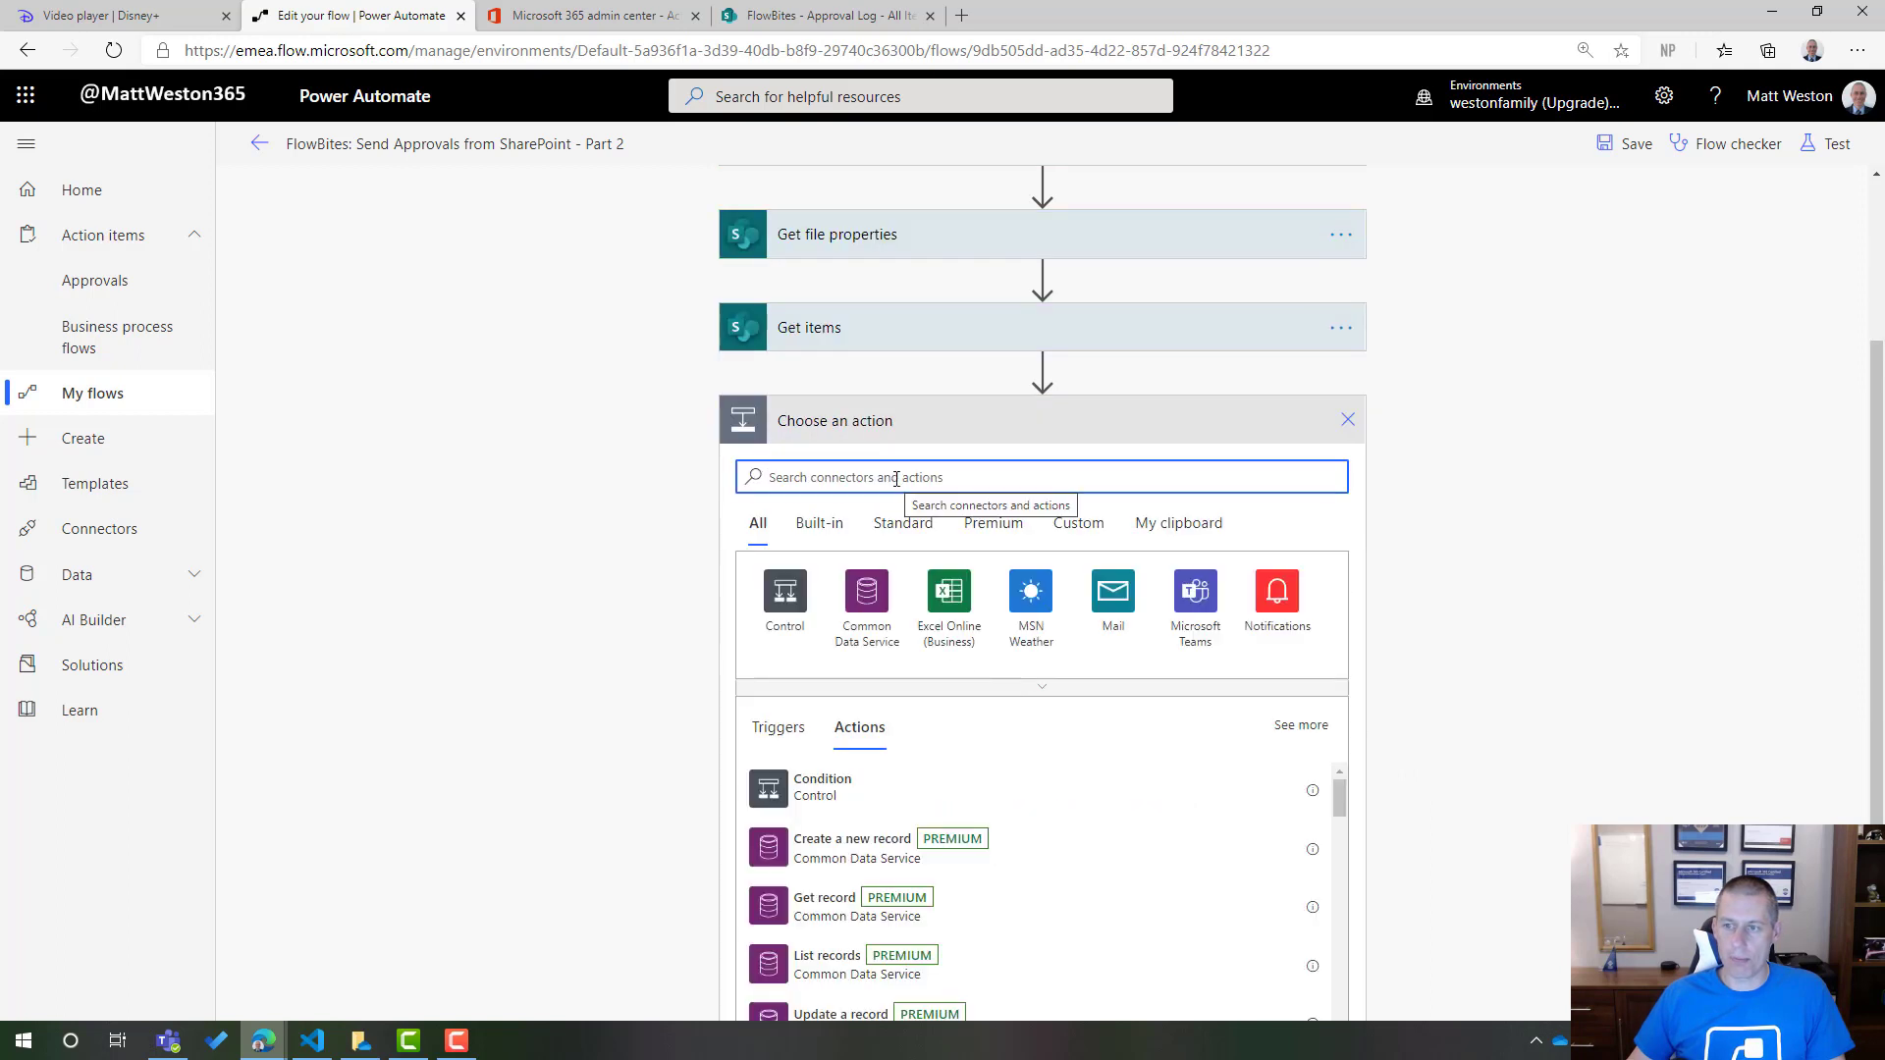
left_click(785, 594)
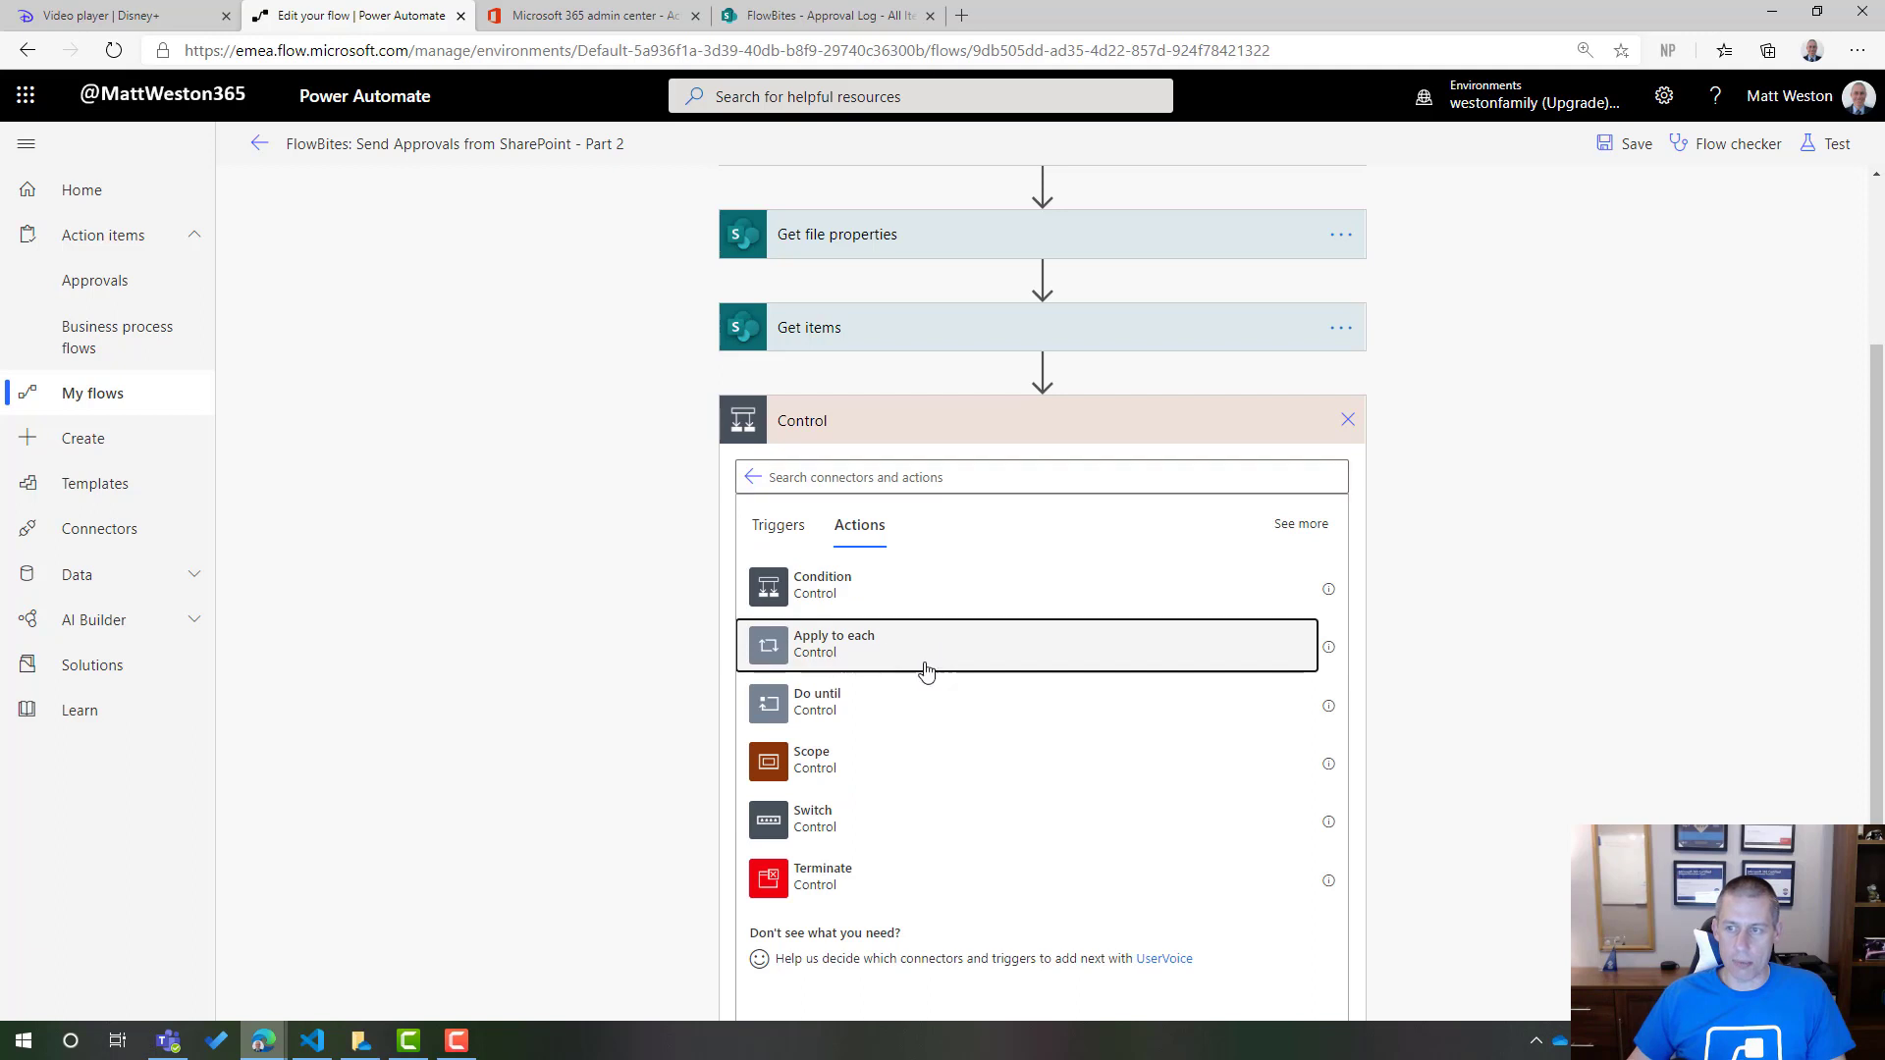
left_click(923, 668)
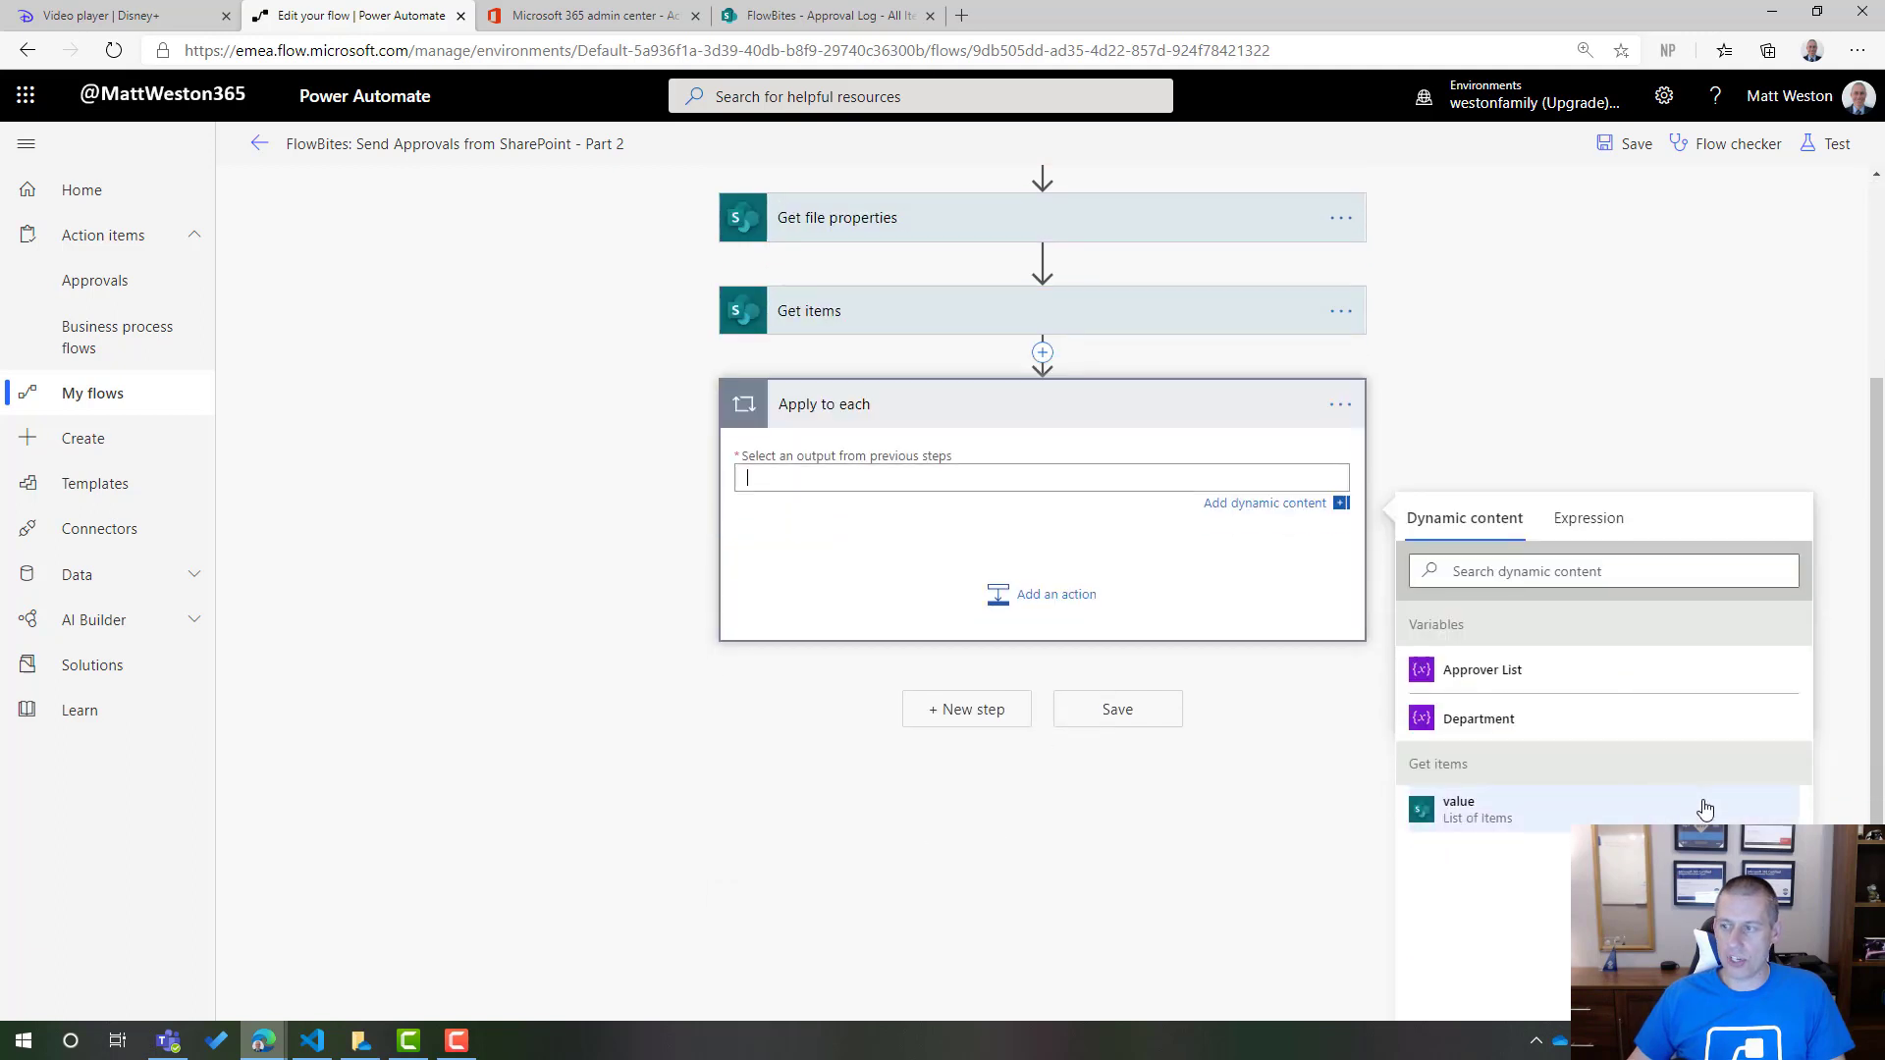
left_click(1469, 813)
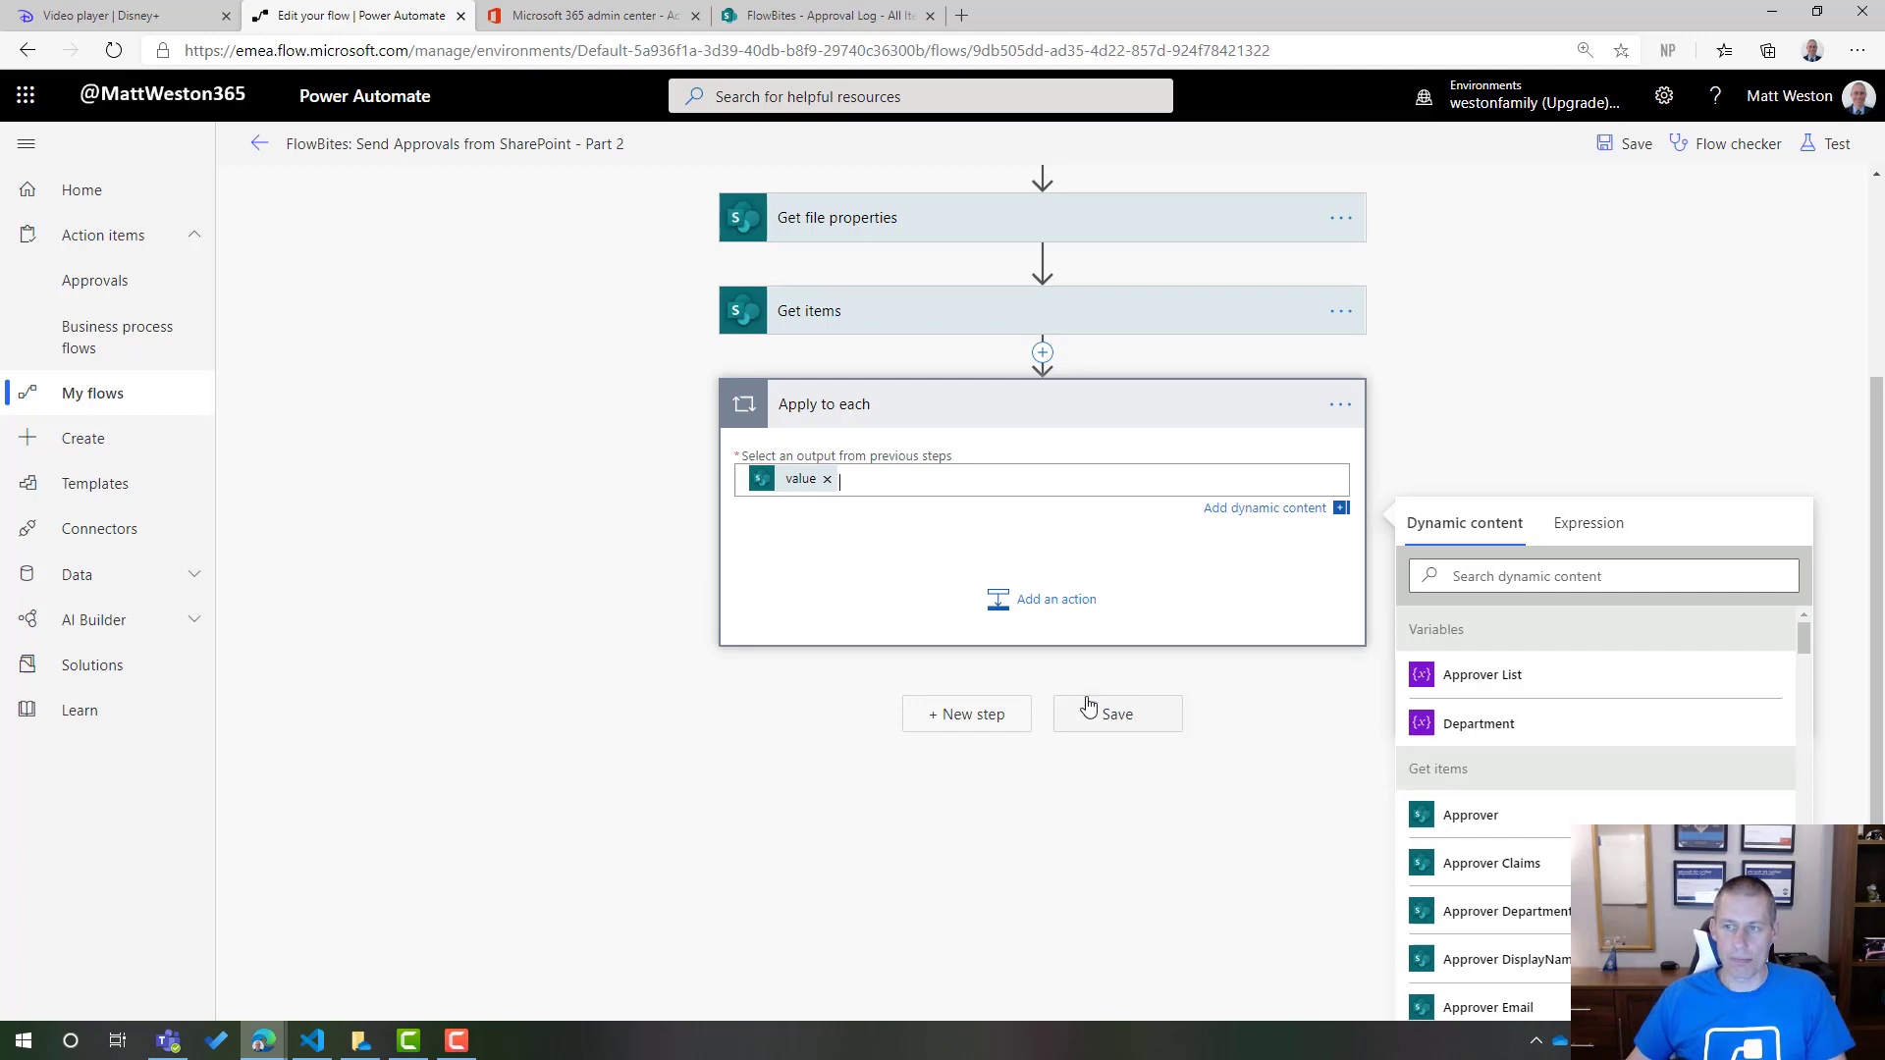
- Search 'appr' and add a Create an approval action inside the loop
left_click(1044, 601)
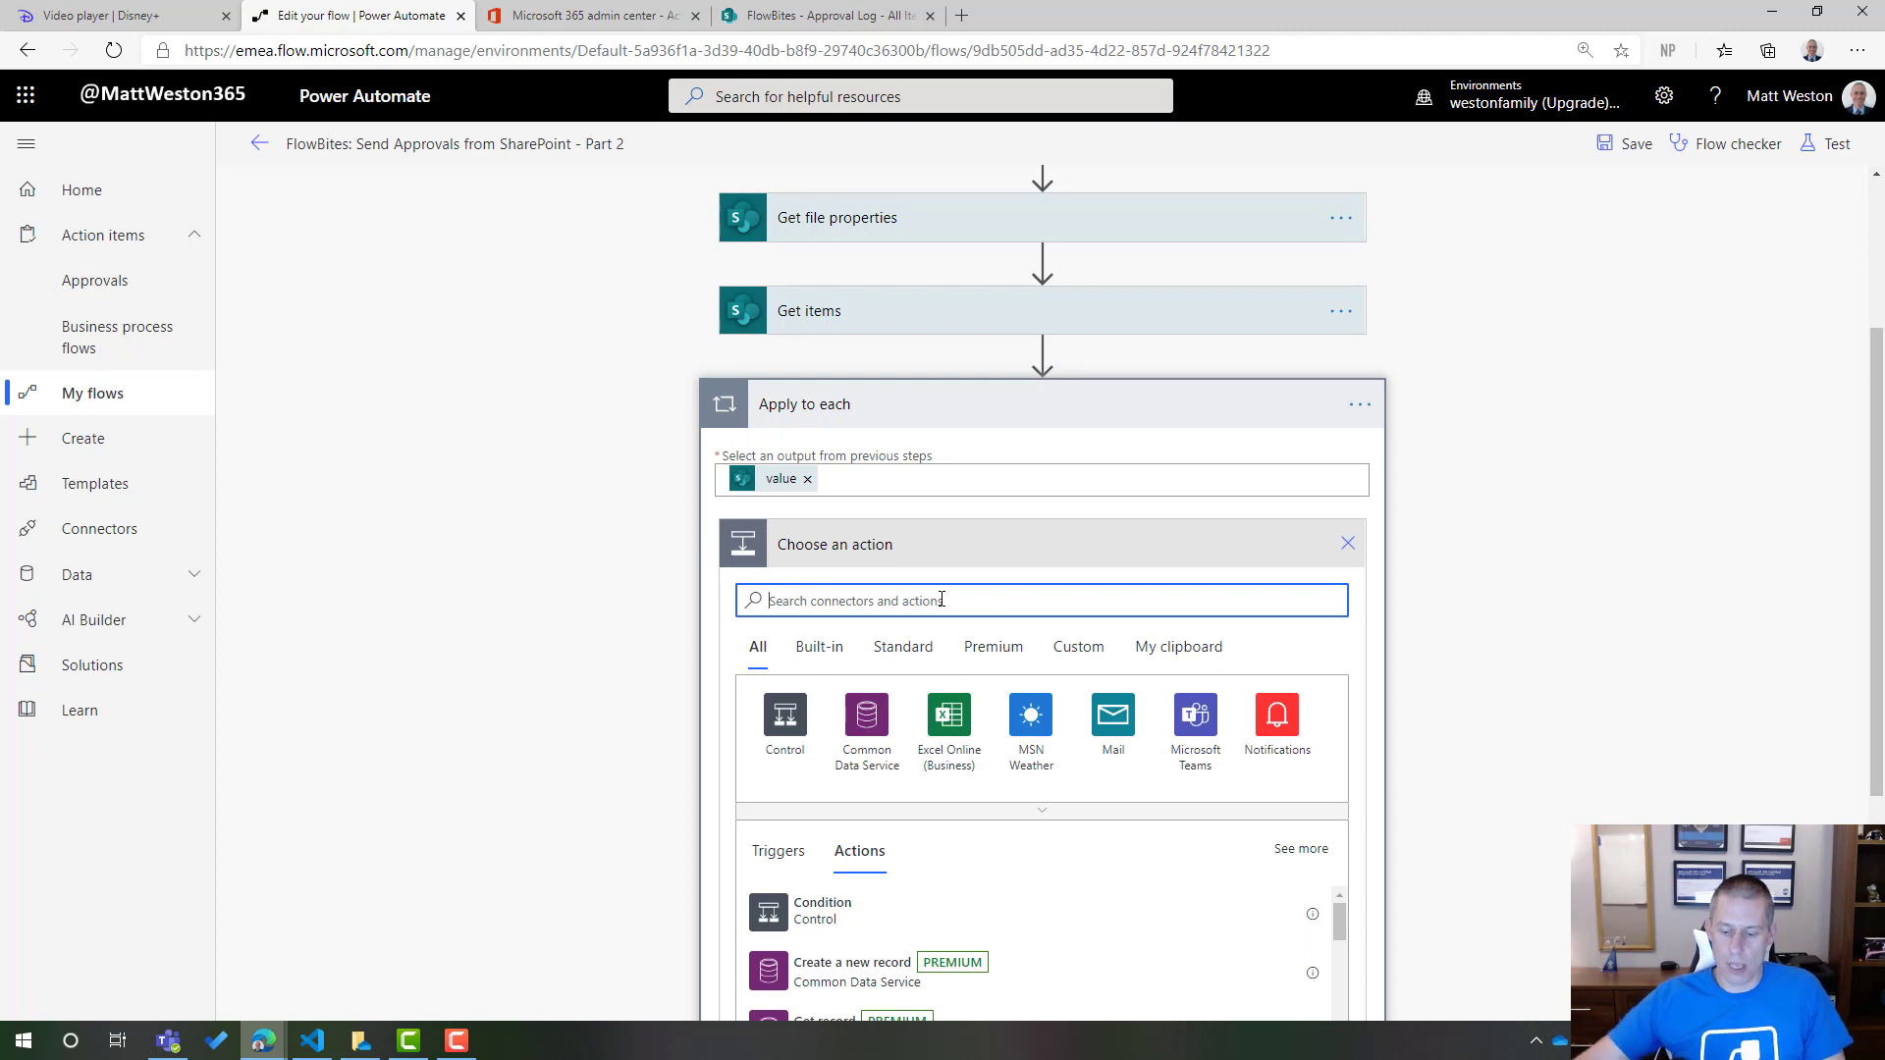
type("appr")
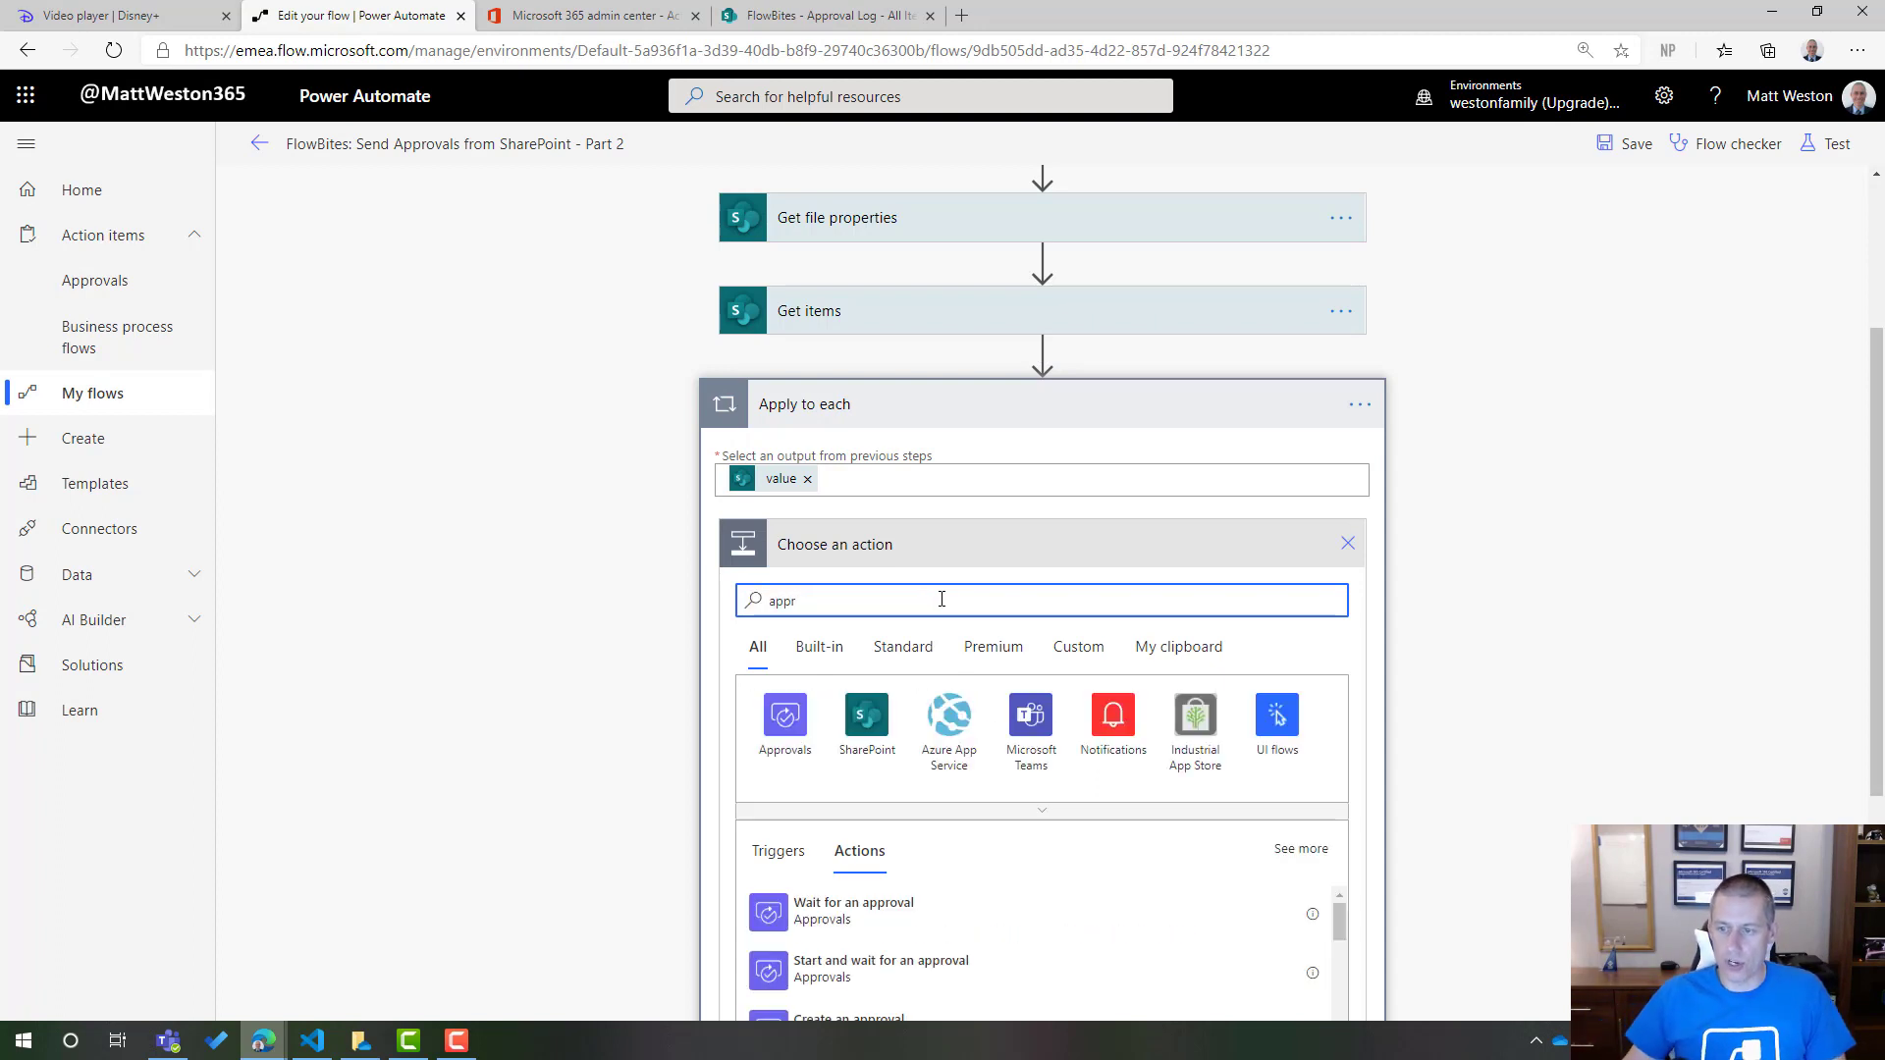
scroll(942, 599, "down", 2)
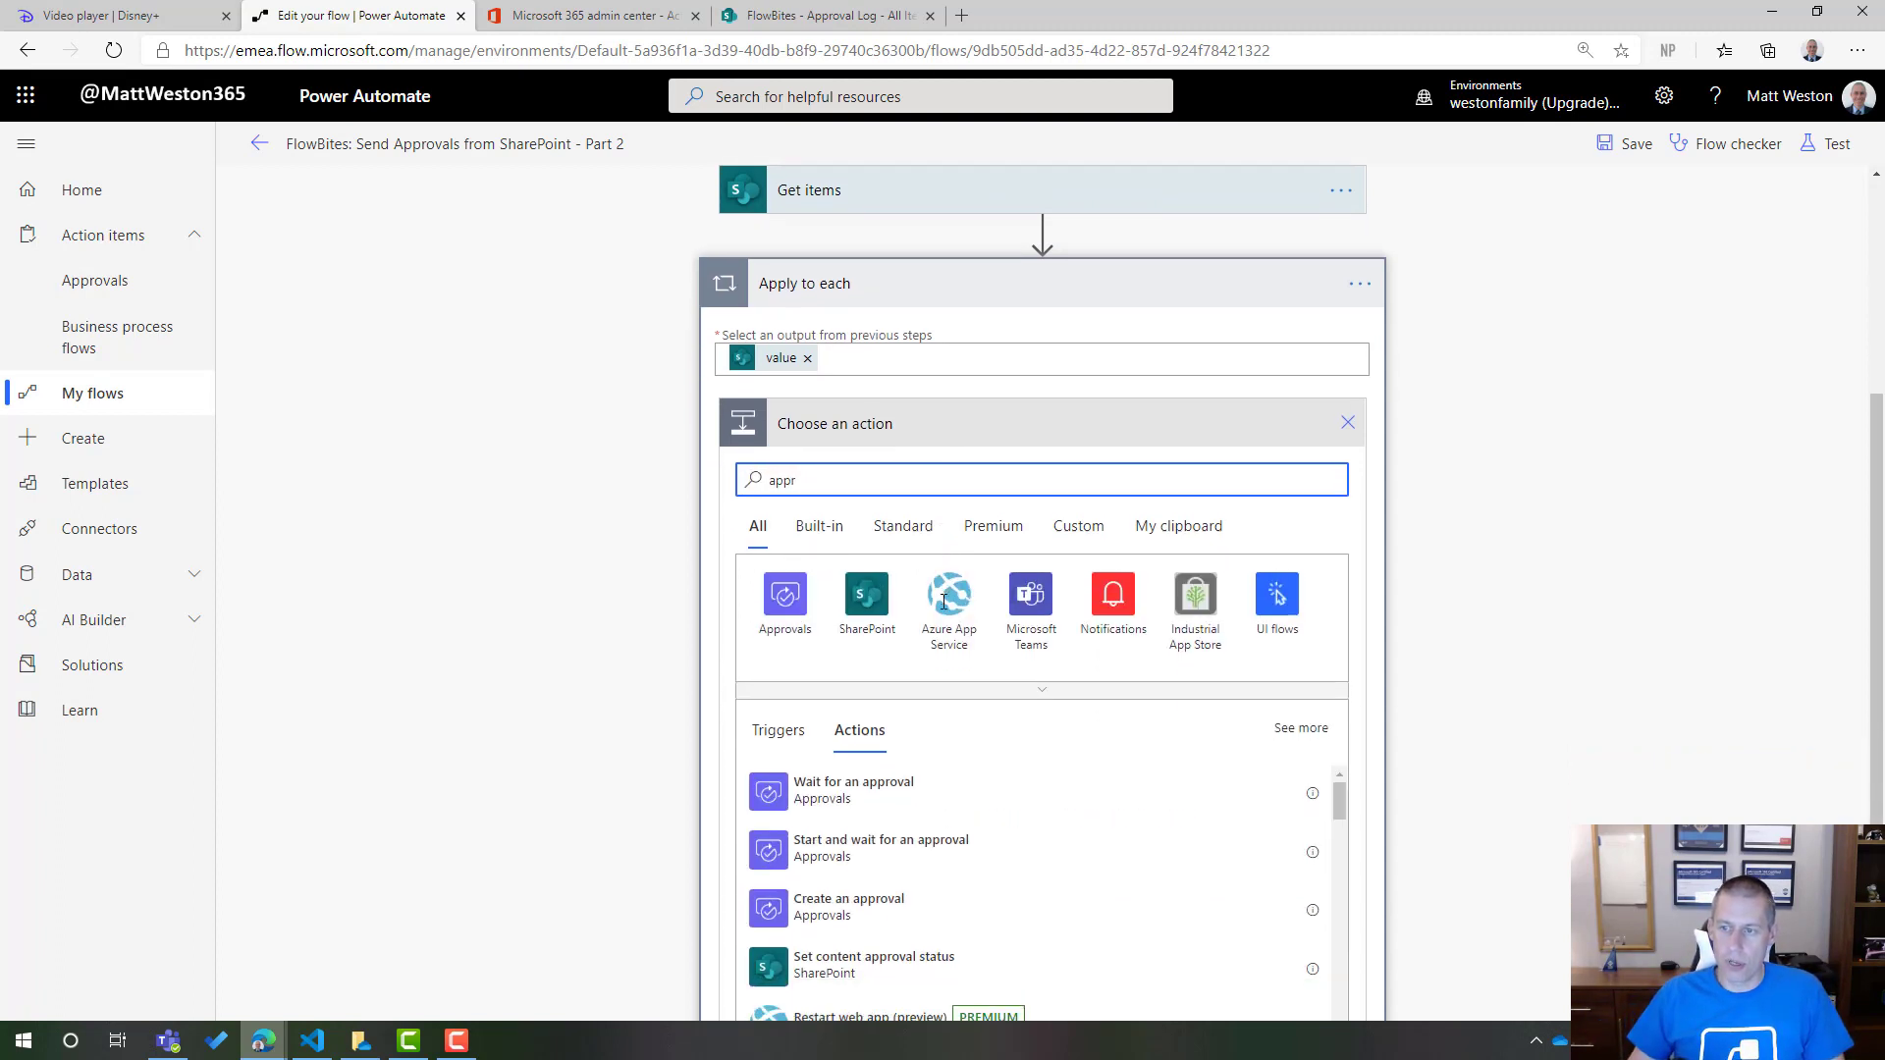
scroll(943, 601, "down", 2)
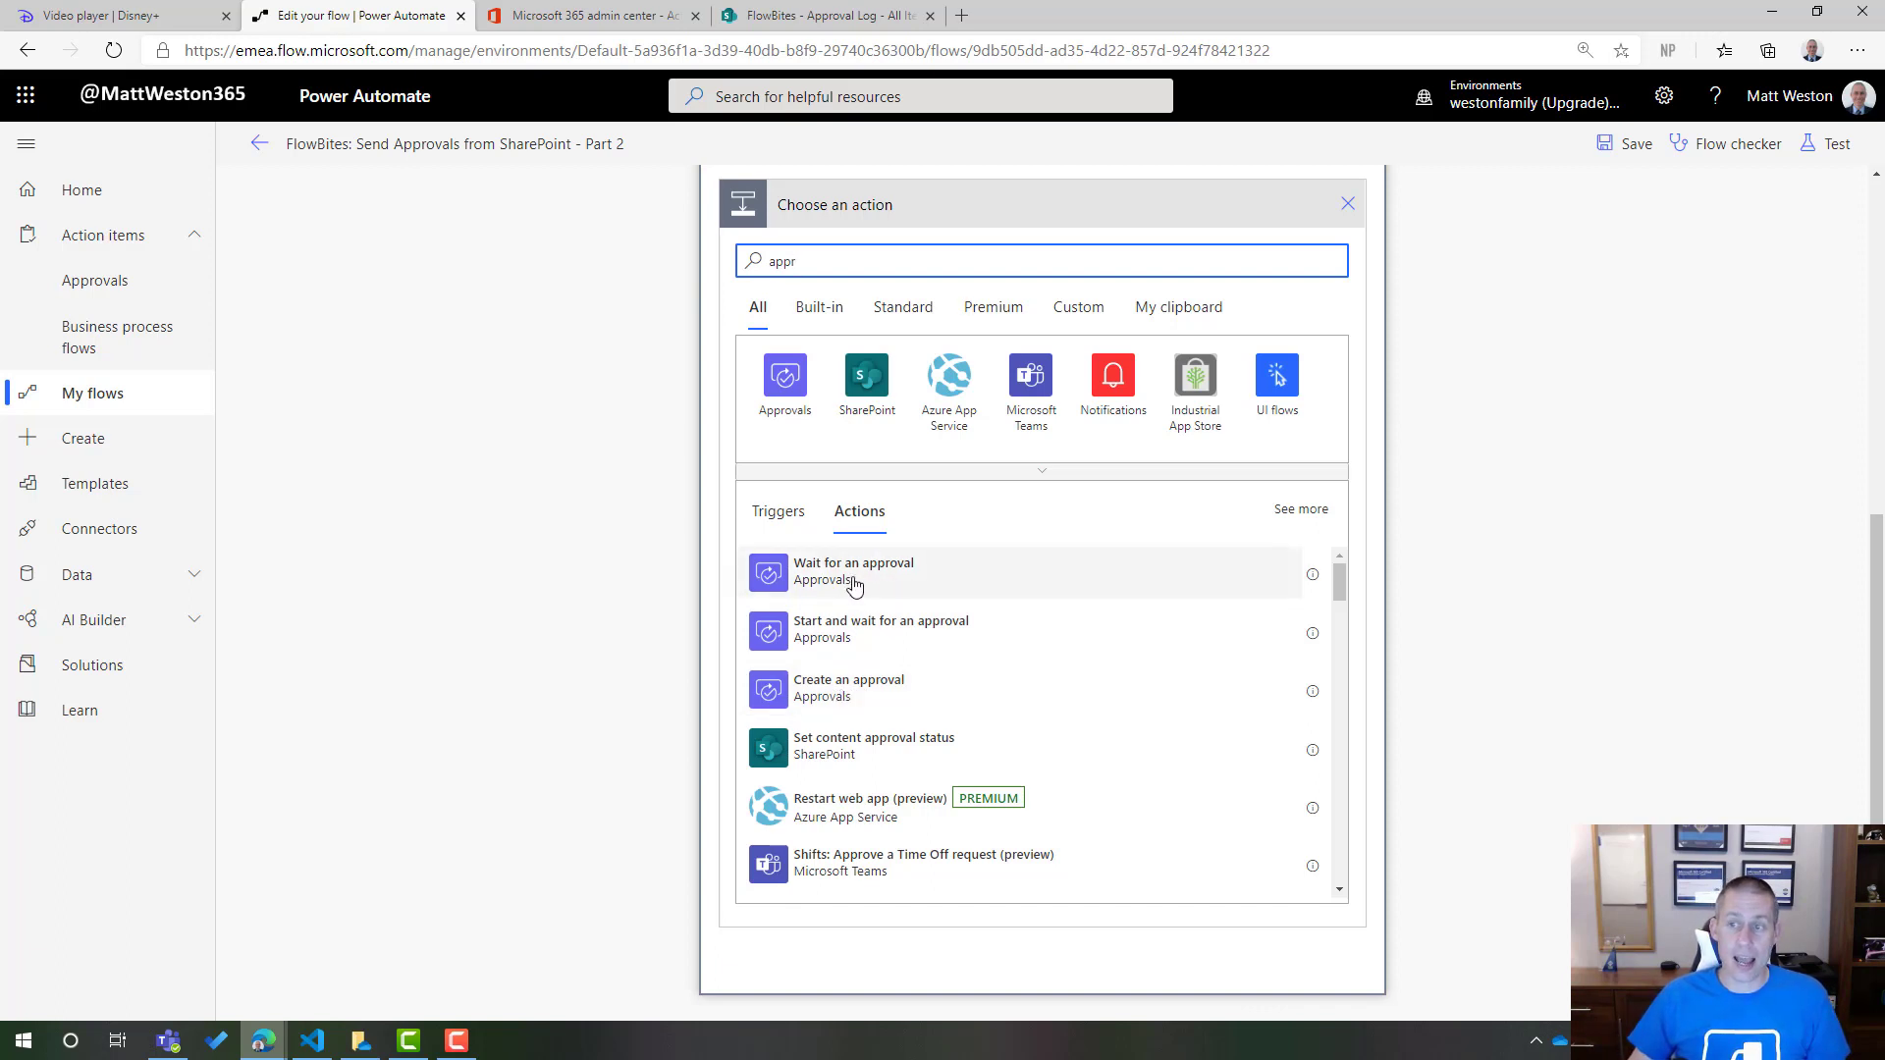
left_click(830, 691)
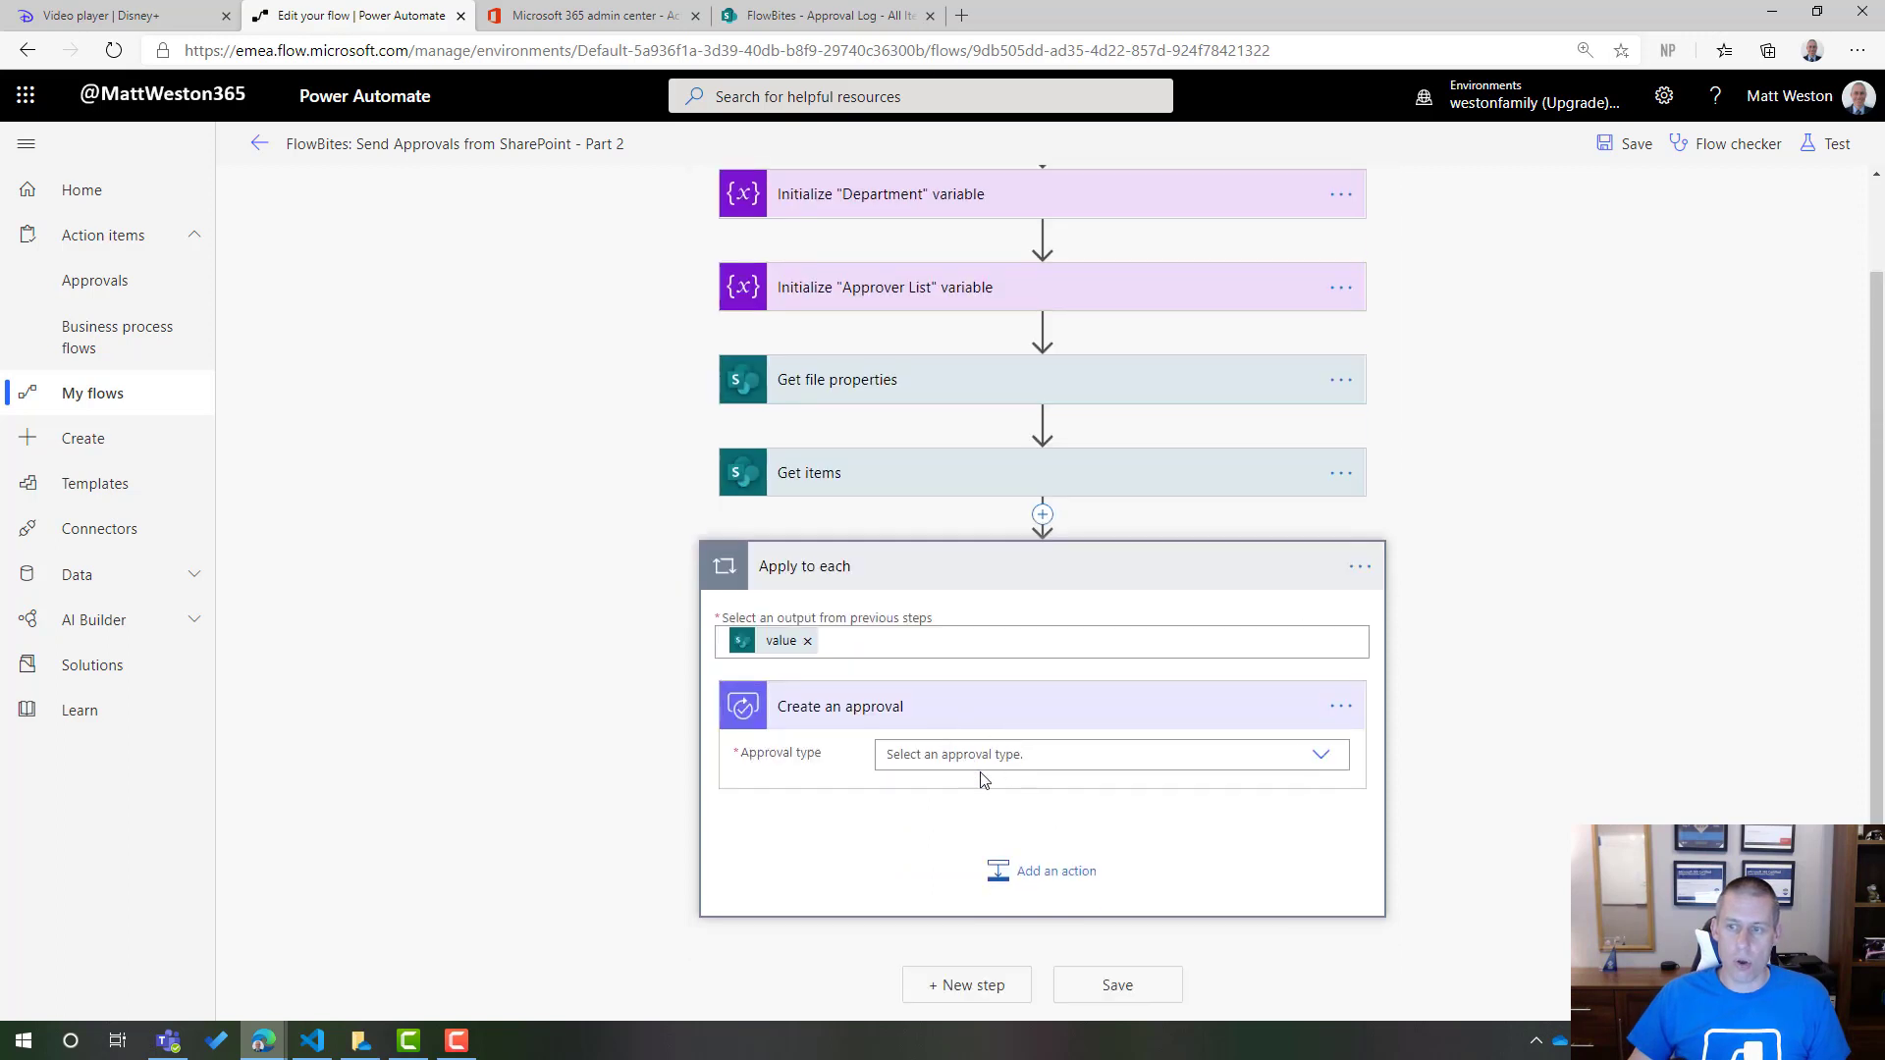
- Search 'app' and add the Approvals connector's Wait for an approval action below Create an approval
left_click(1047, 880)
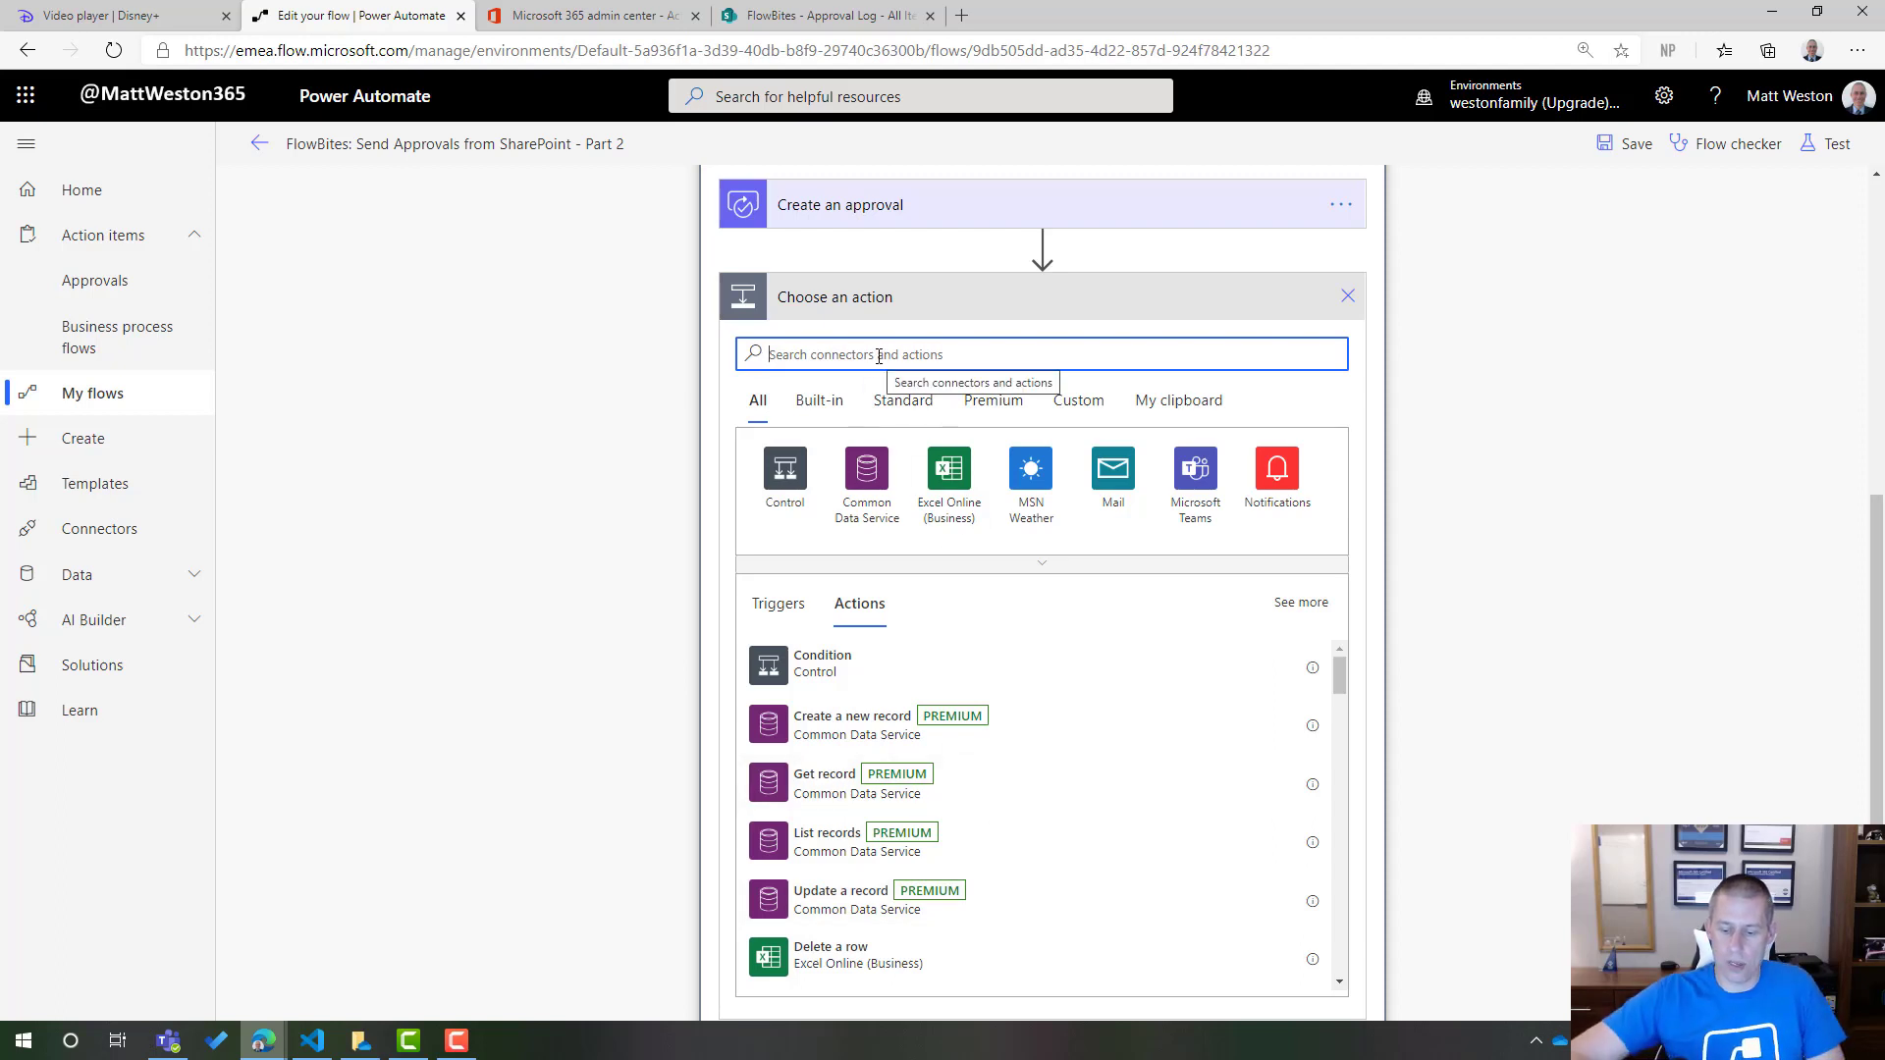
type("app")
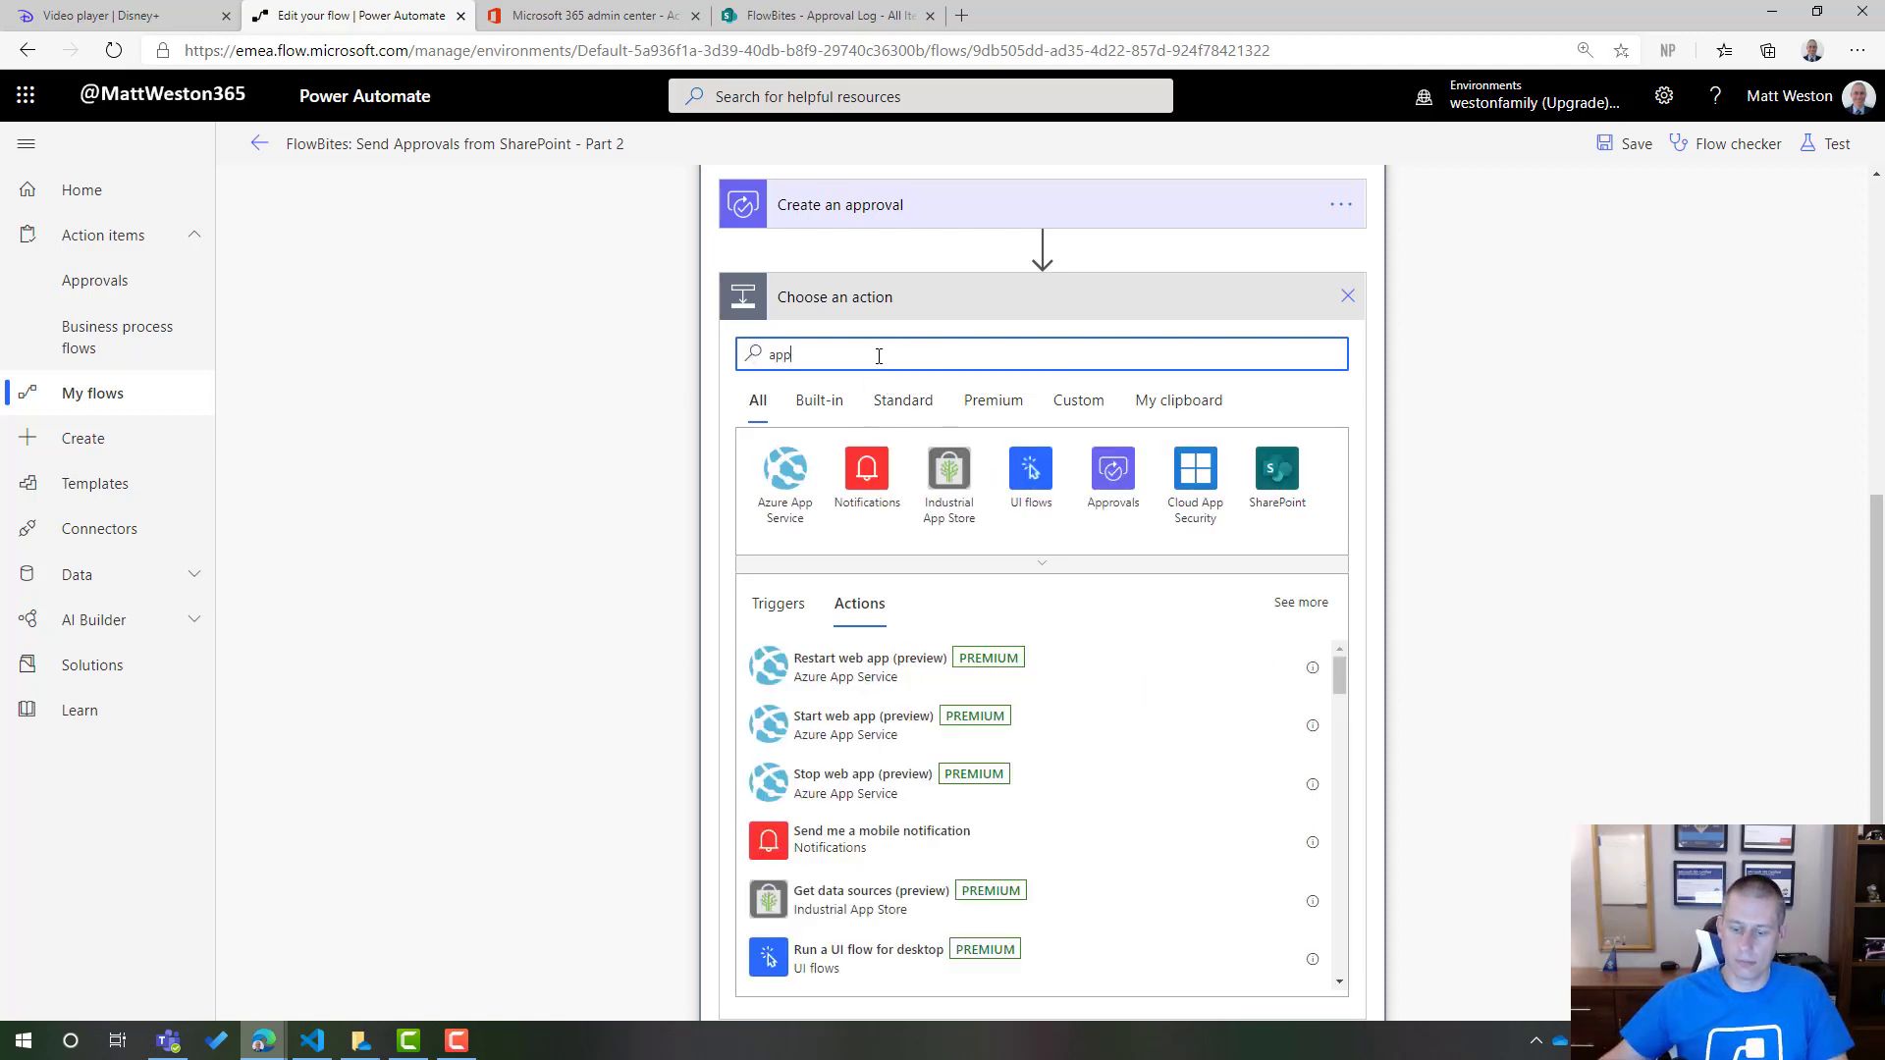
left_click(1113, 468)
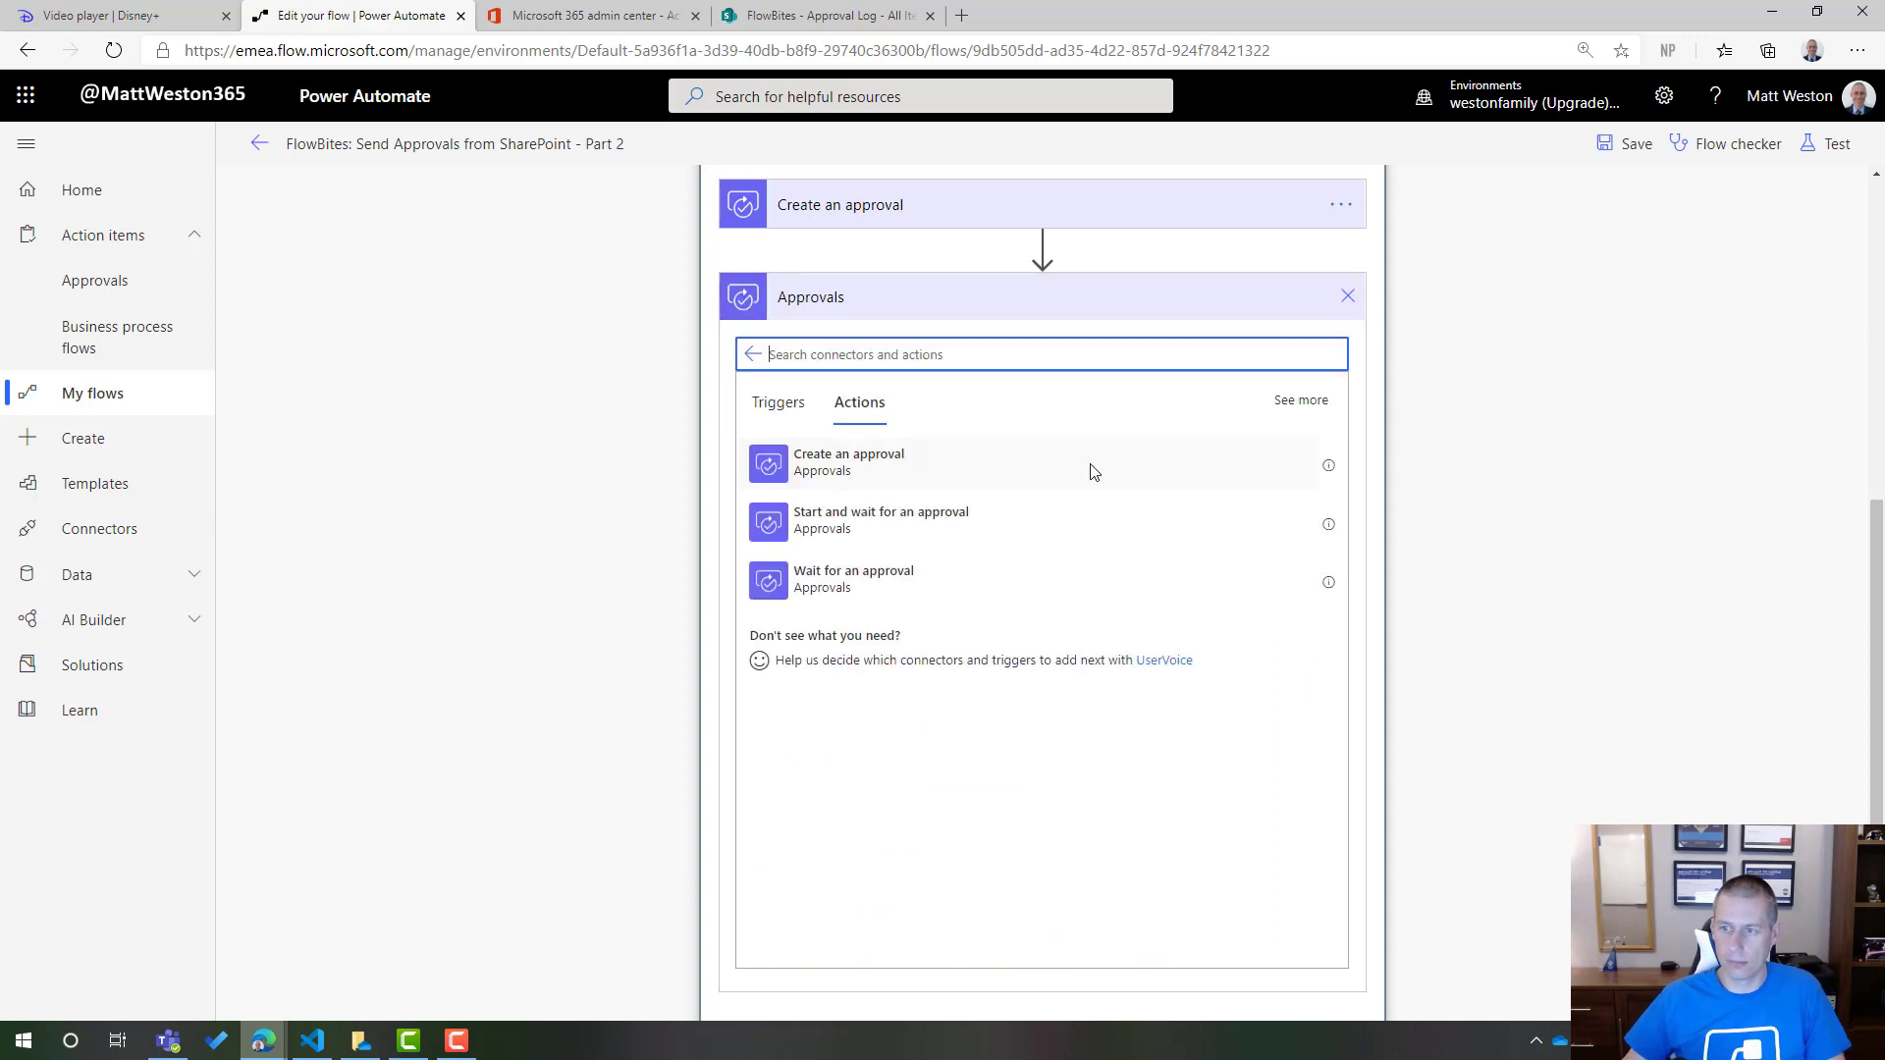
left_click(812, 581)
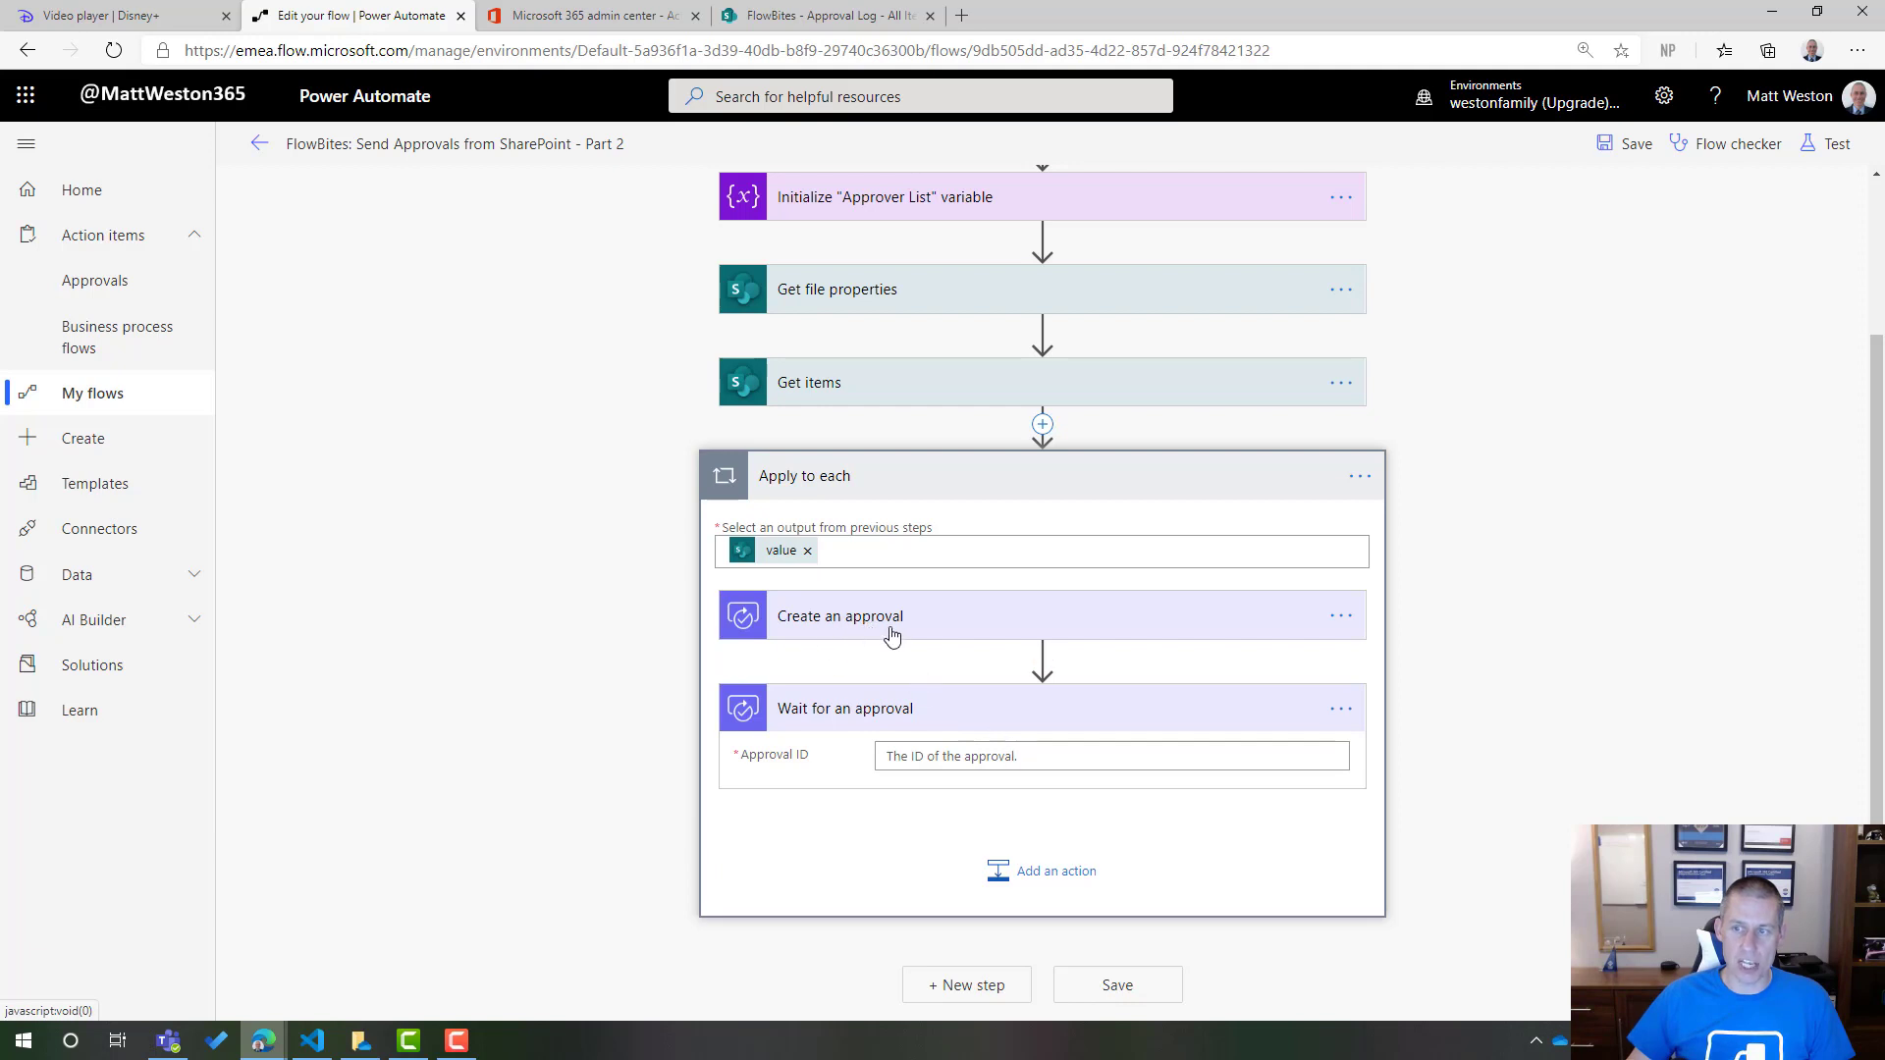
- Search the dynamic values for 'id' for the wait step's Approval ID field
left_click(972, 756)
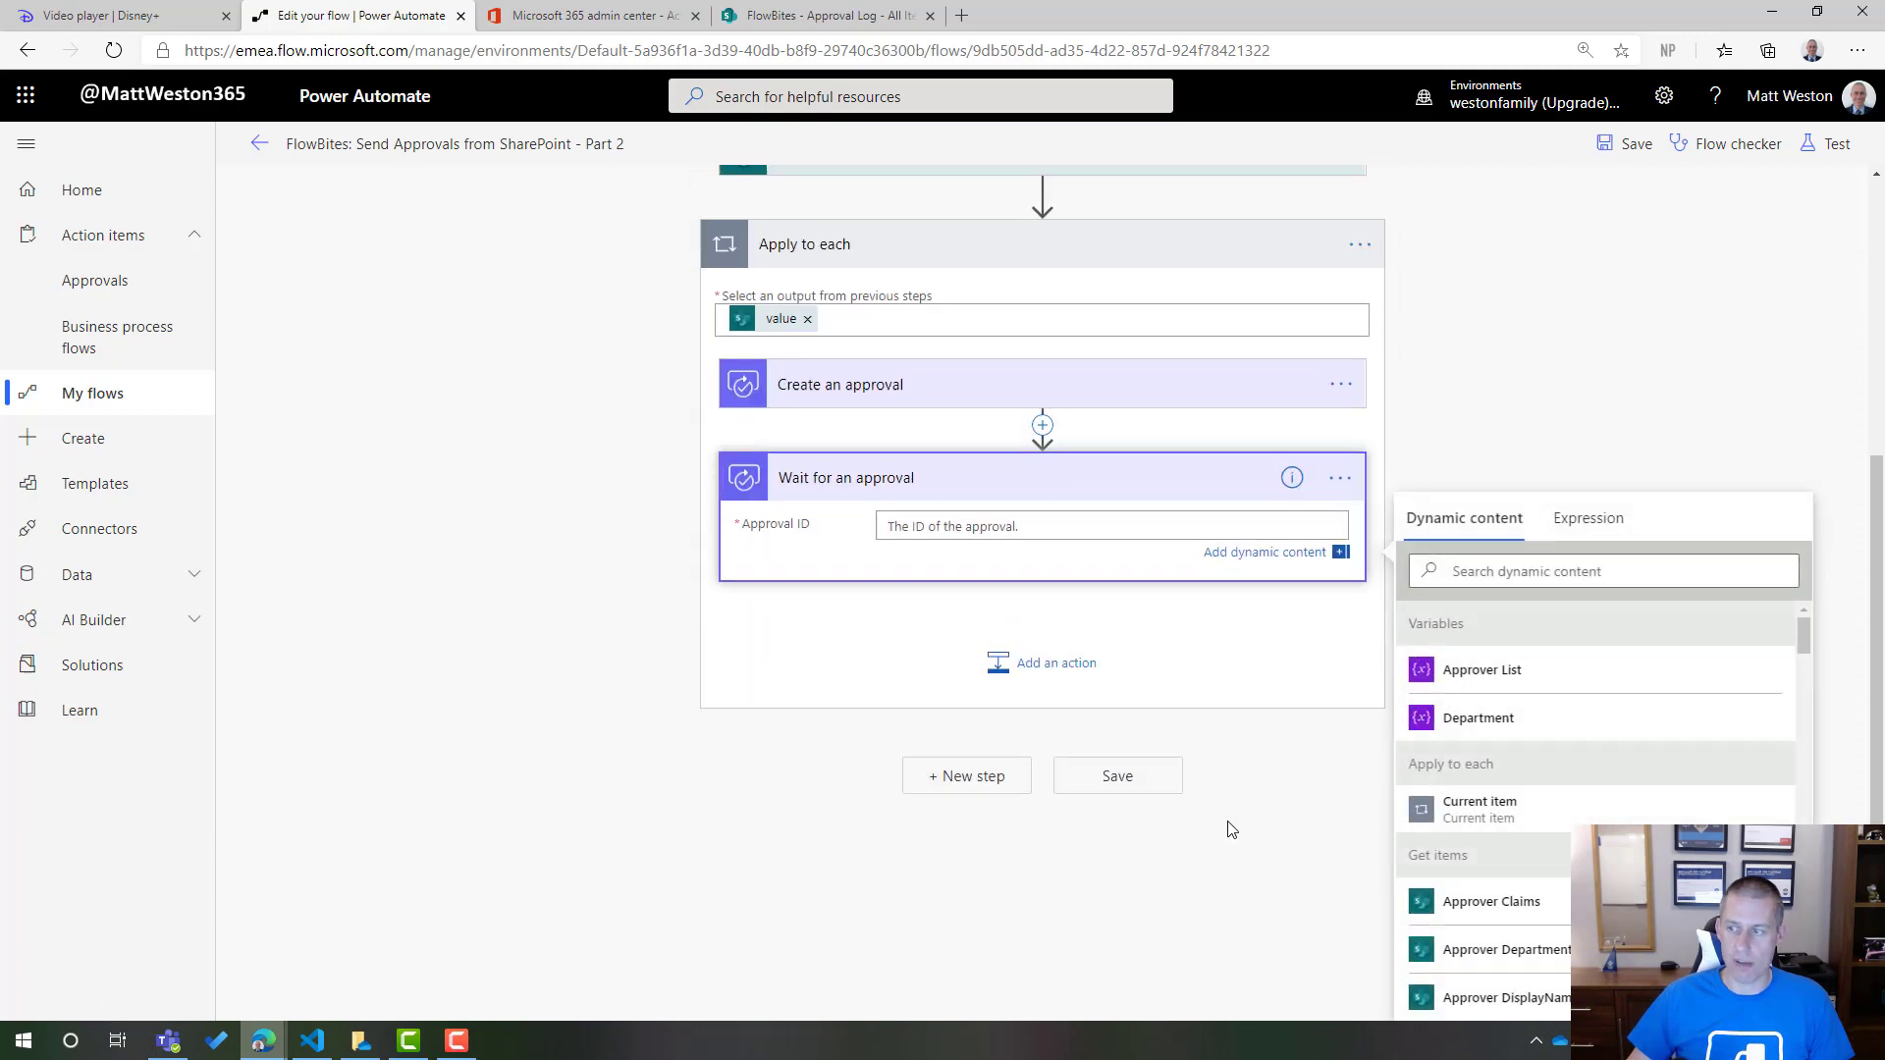
left_click(1594, 573)
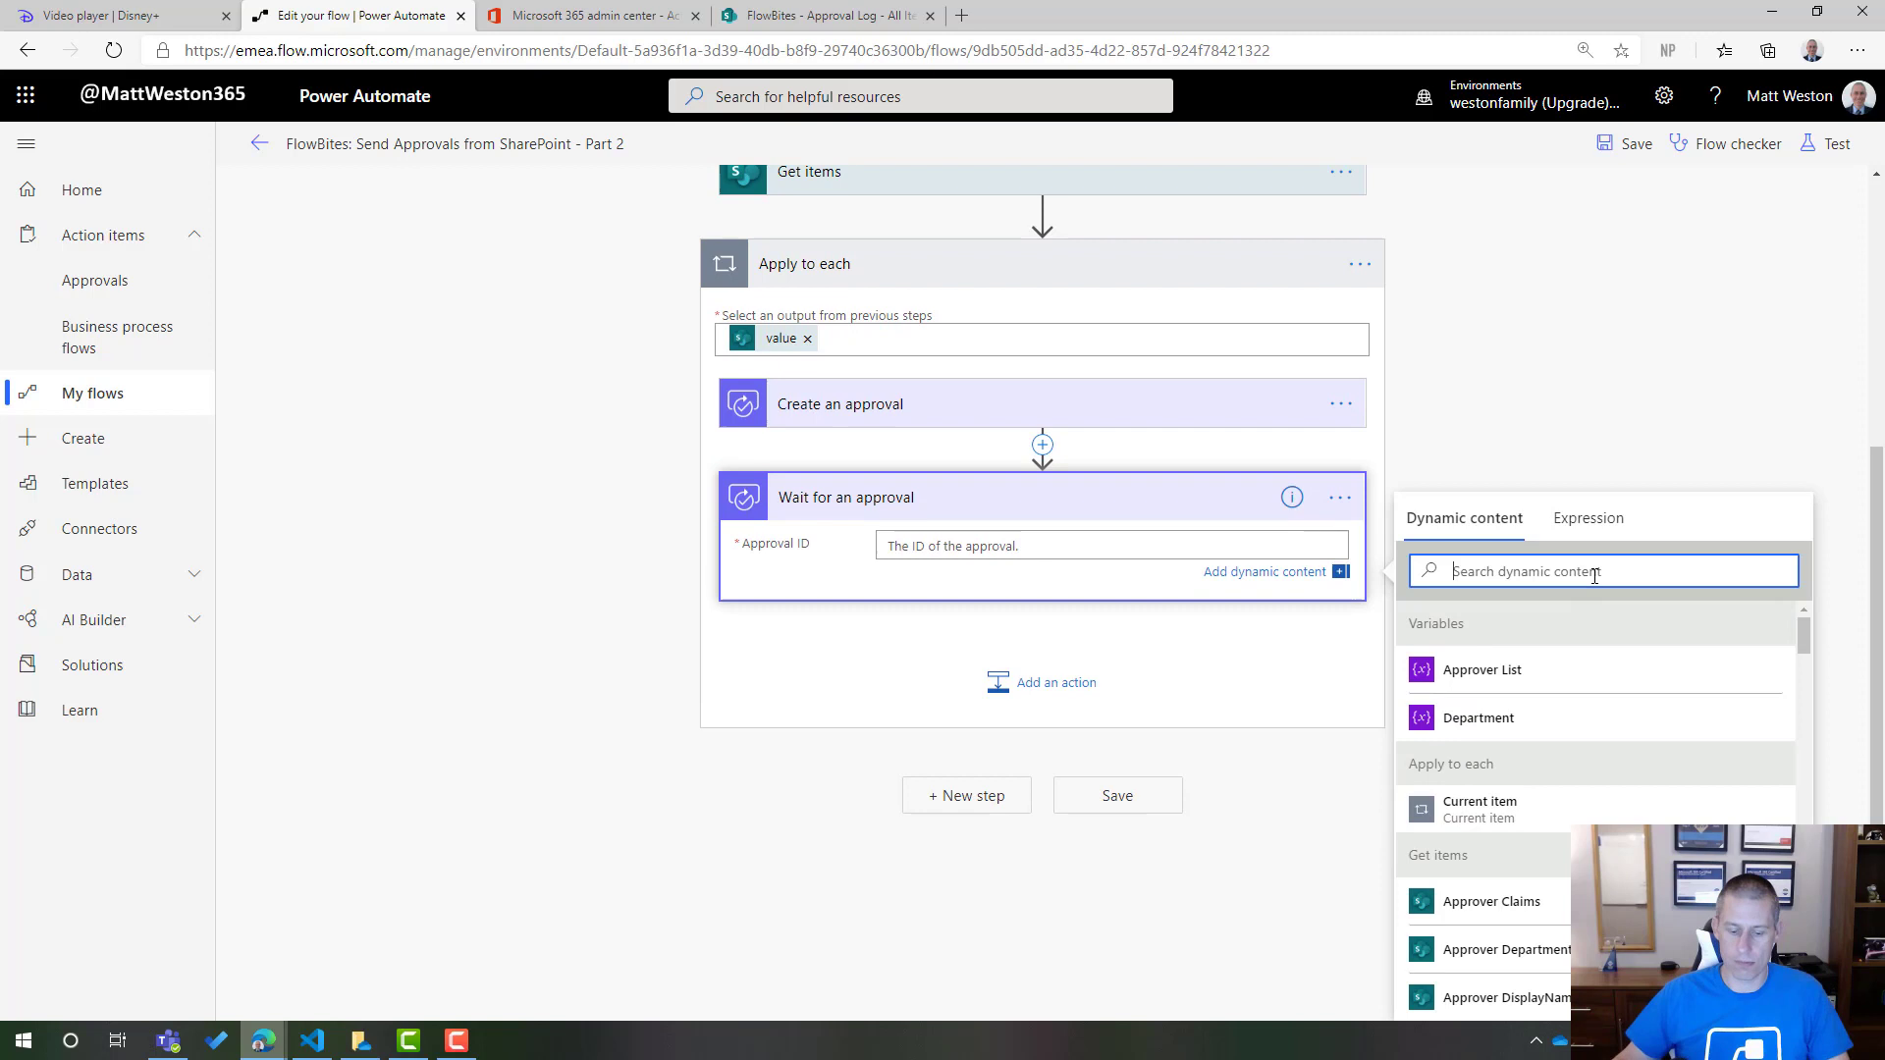
type("id")
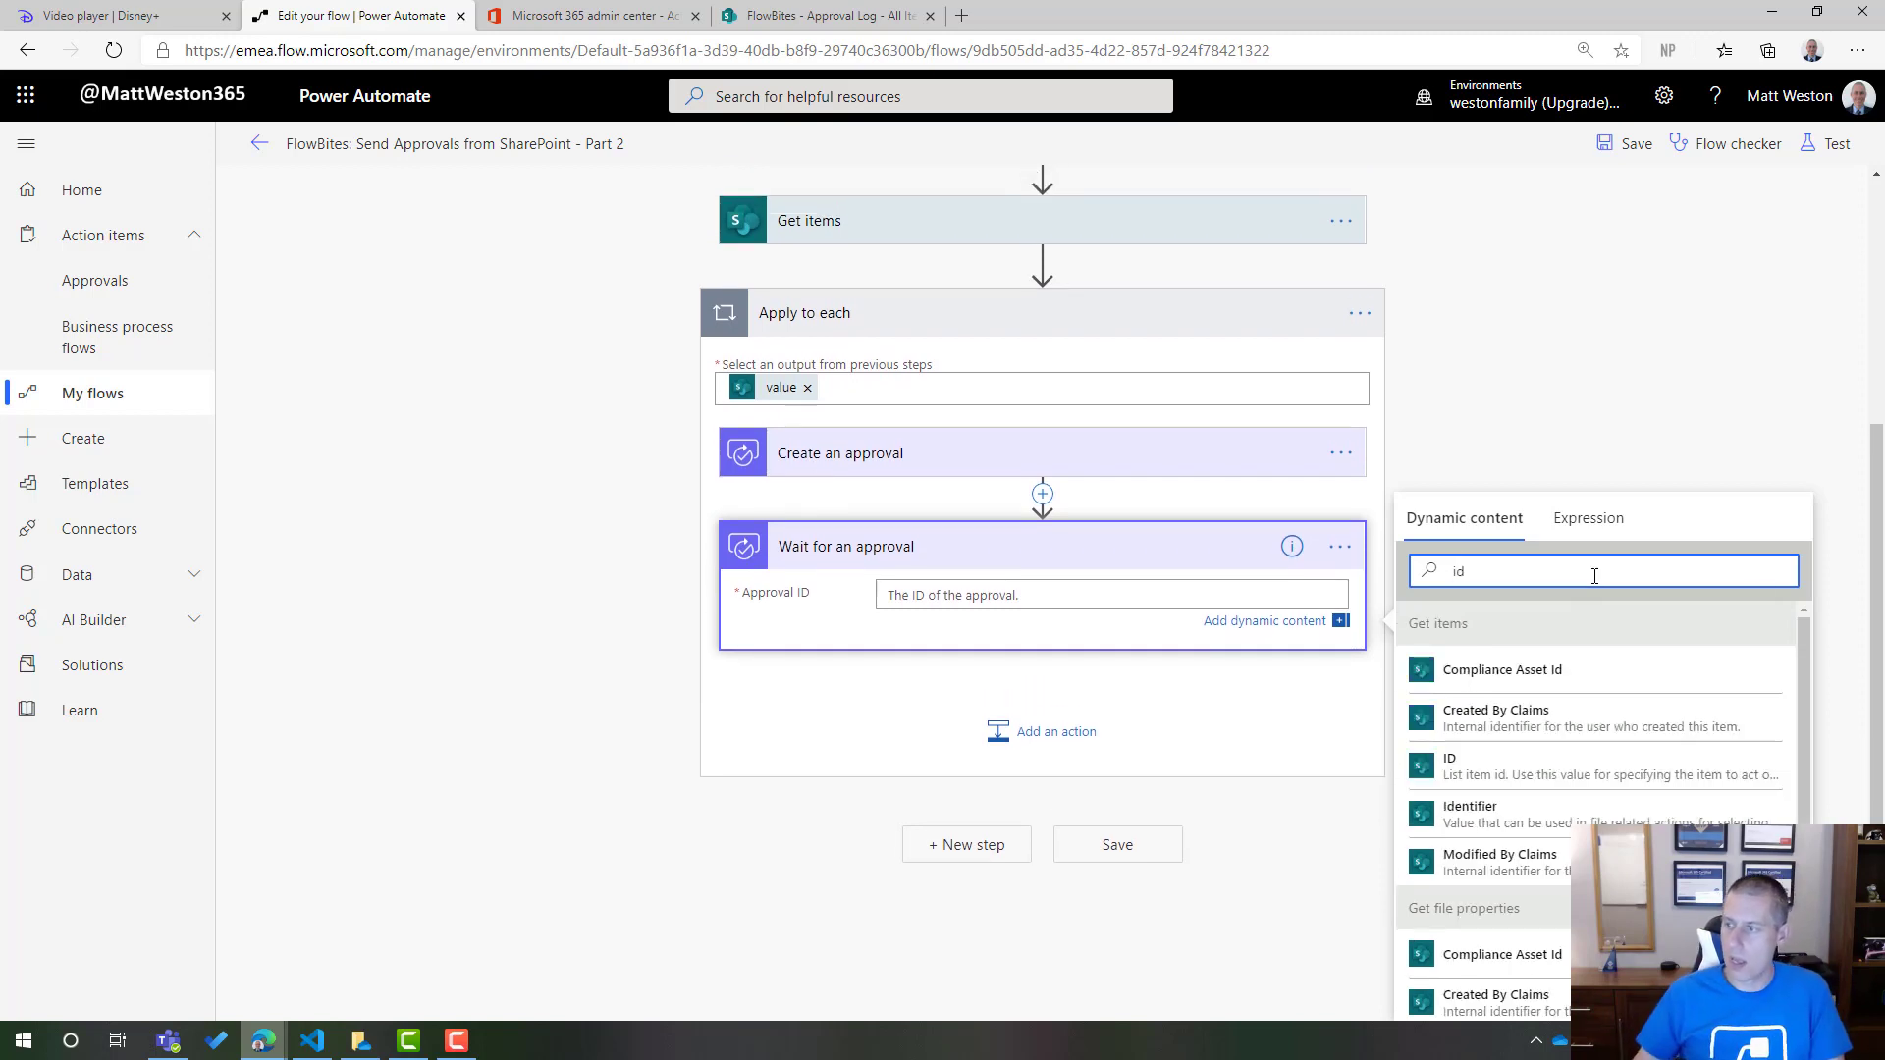
scroll(1733, 803, "down", 3)
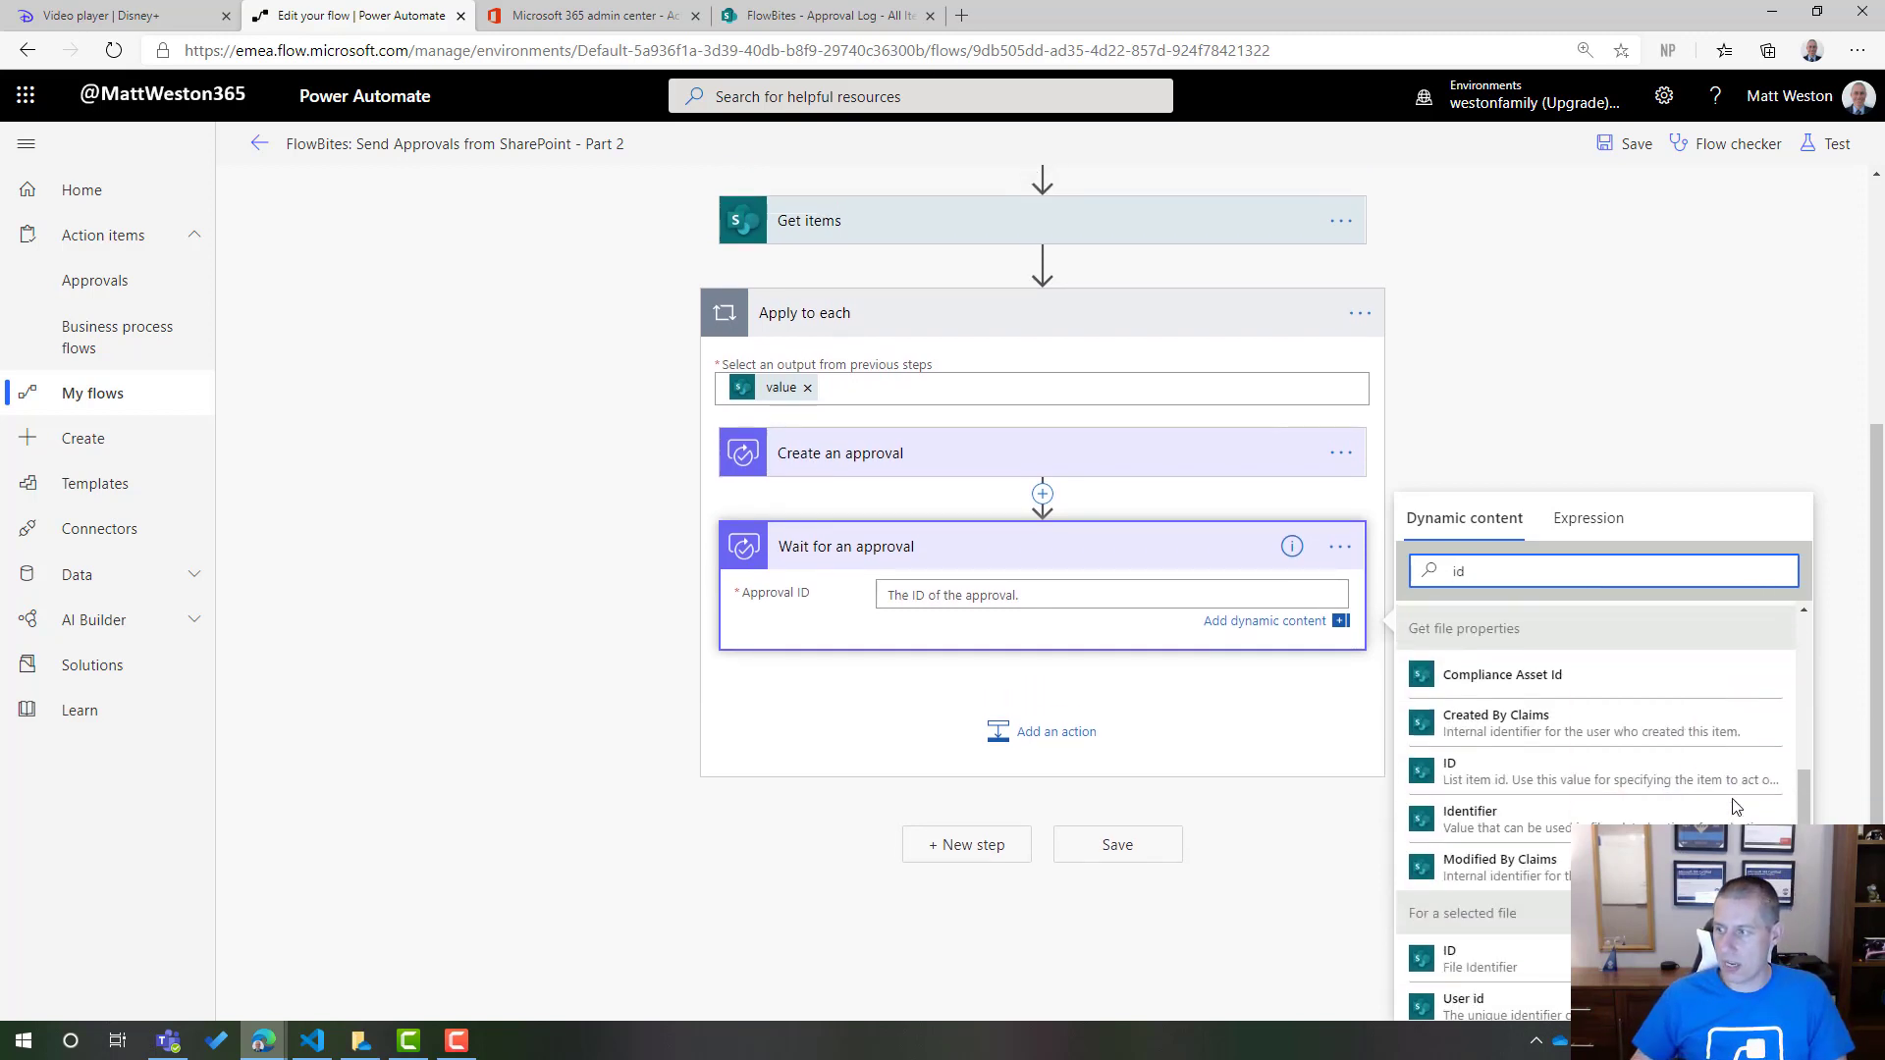
scroll(1733, 805, "up", 3)
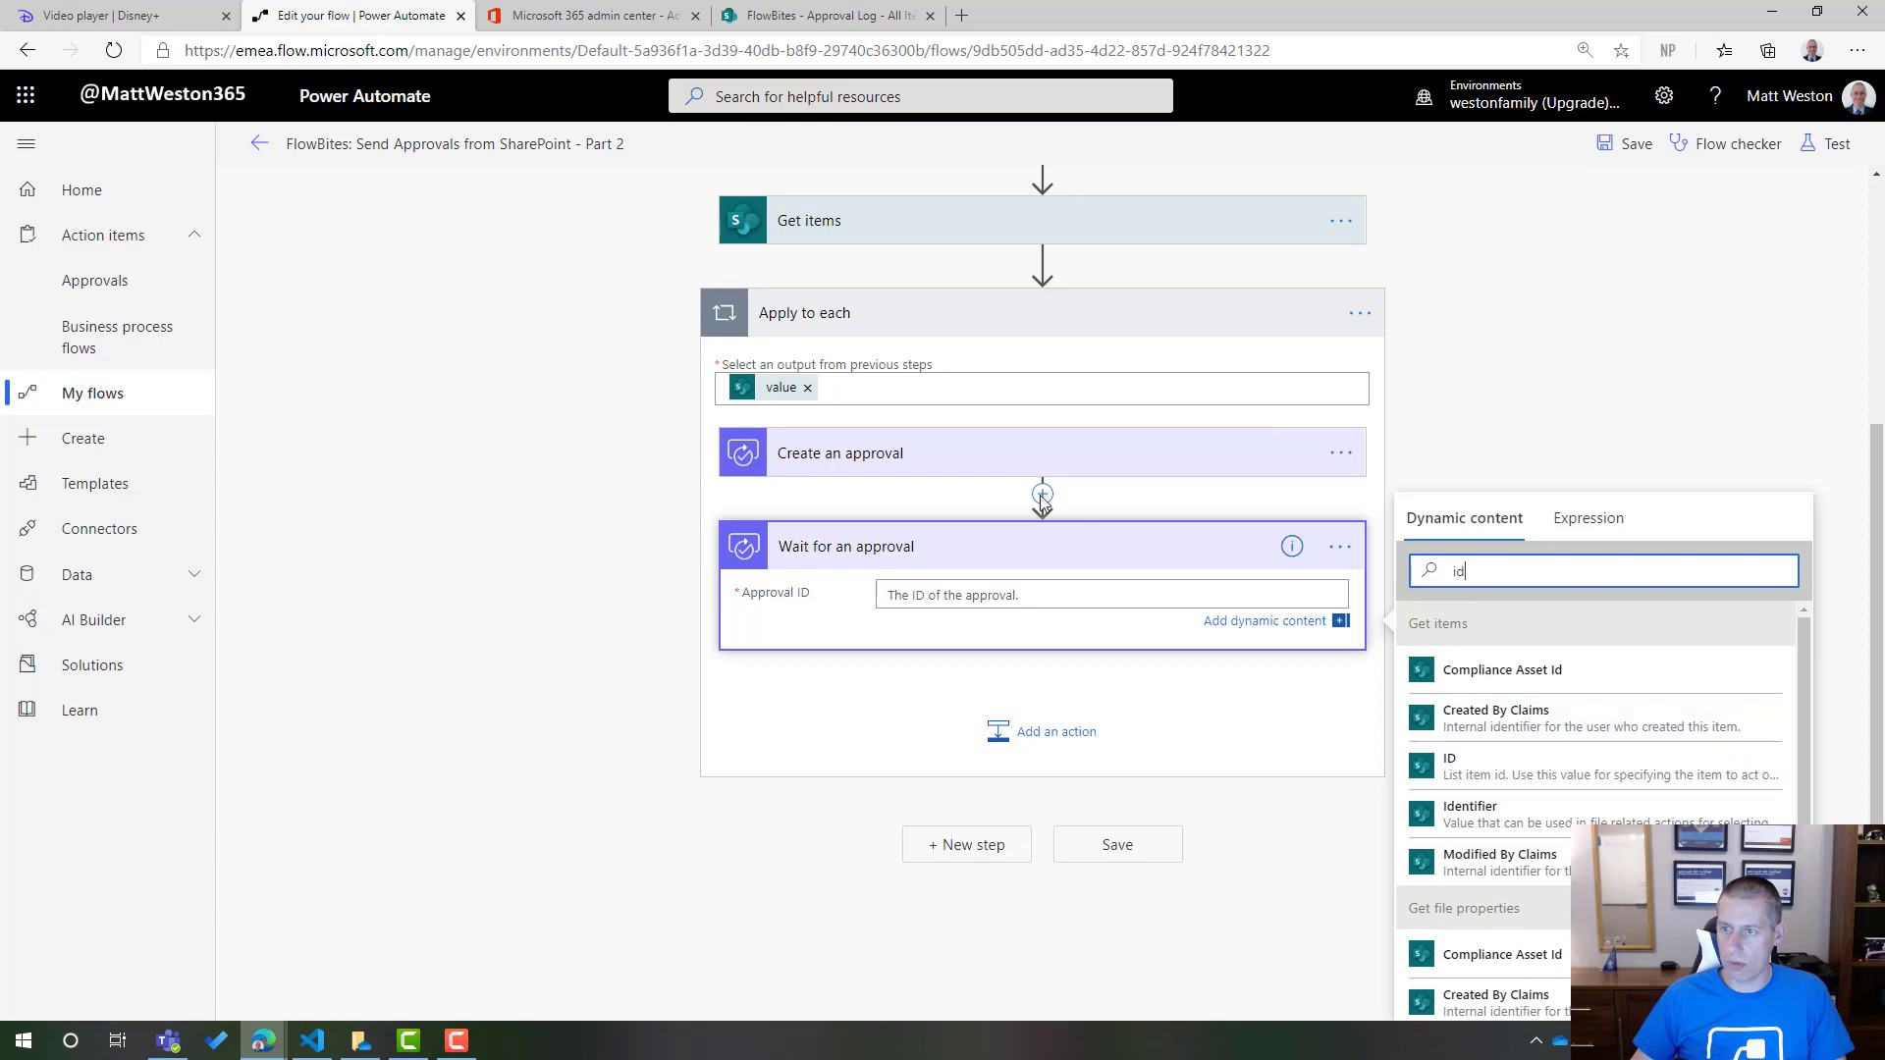
- Set Create an approval's type to 'Approve/Reject - Everyone must approve'
left_click(991, 468)
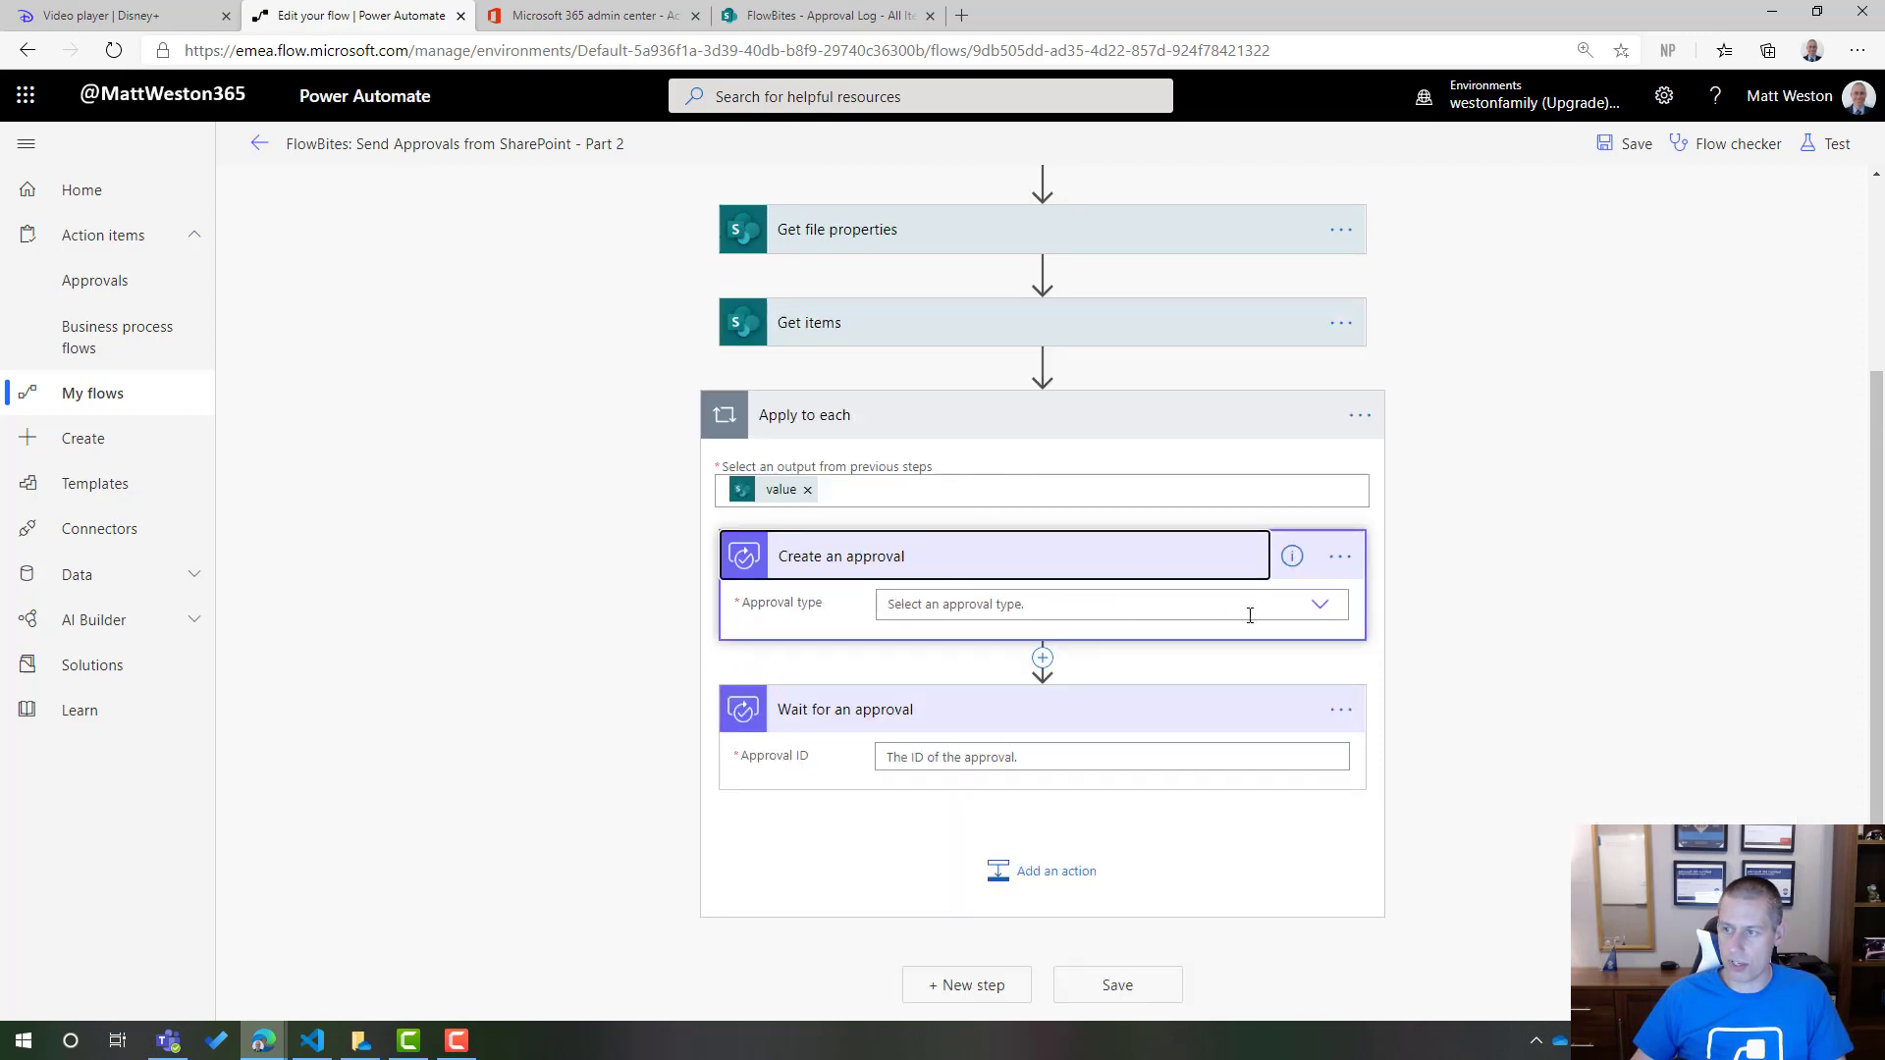
left_click(1320, 605)
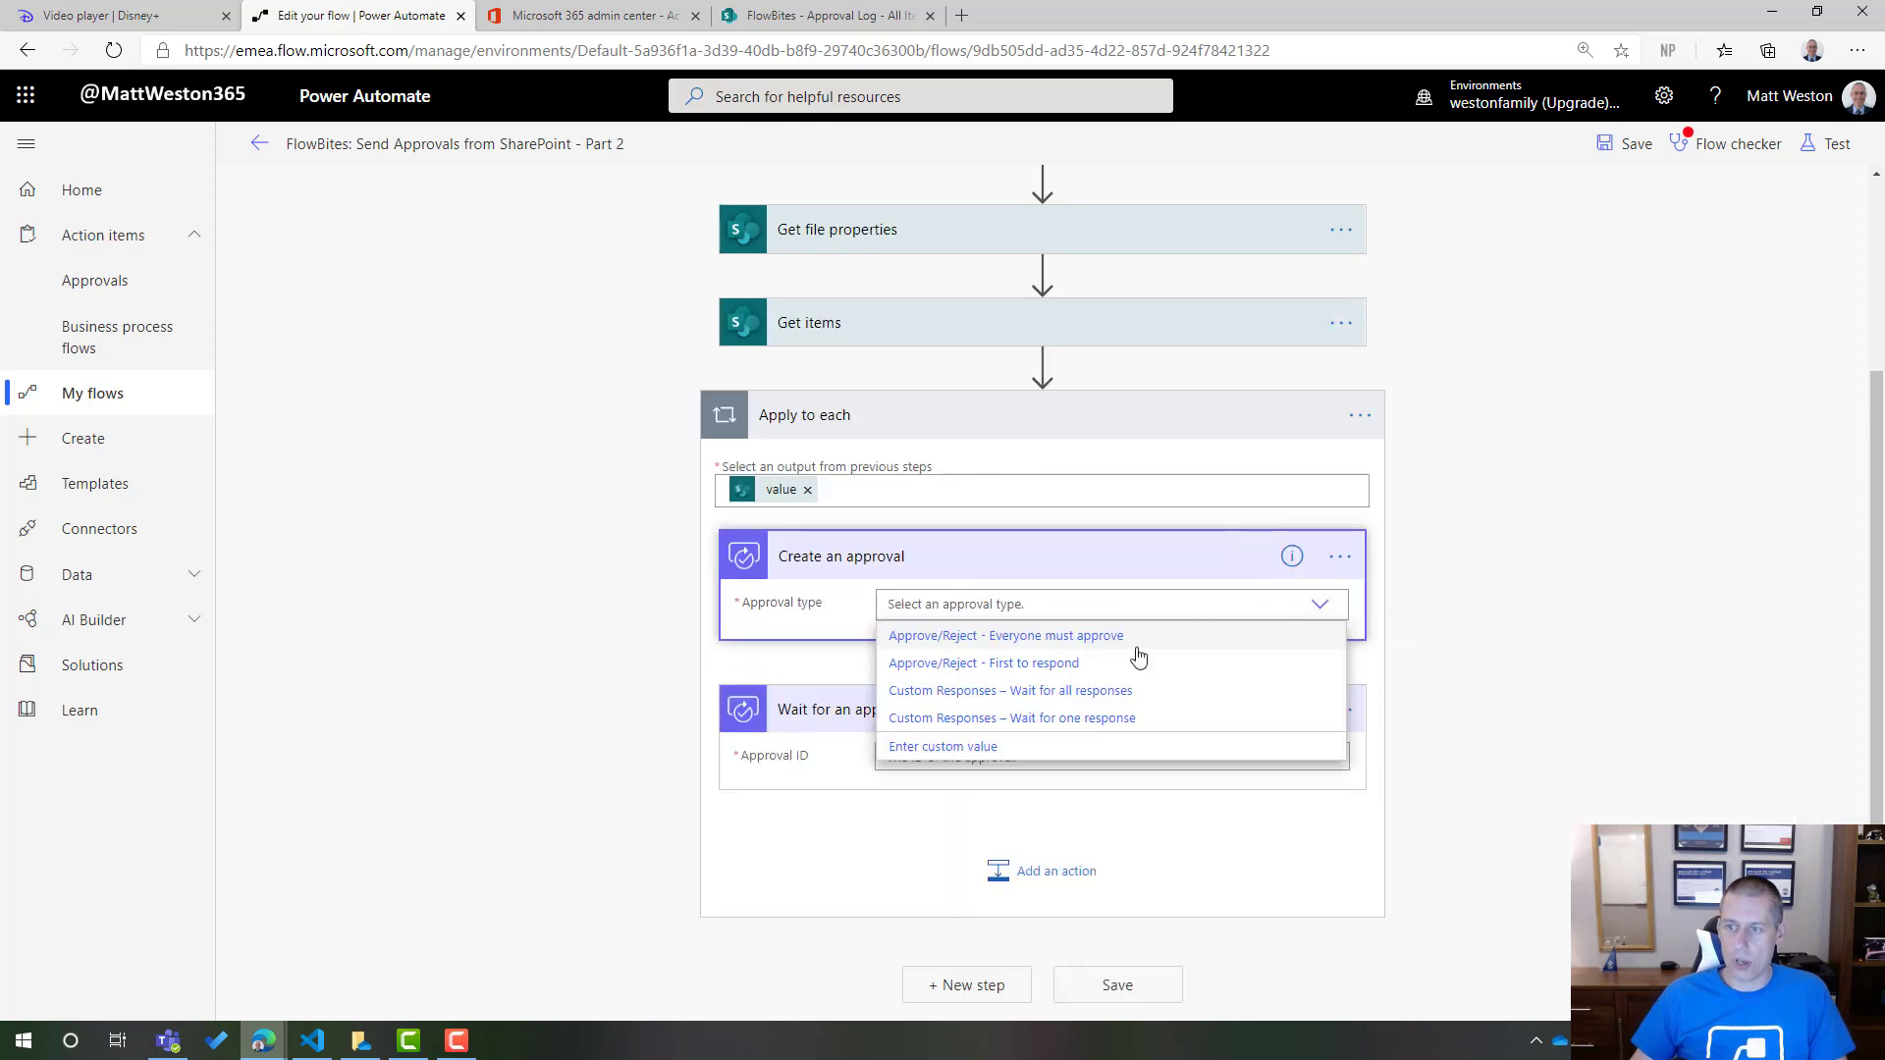
left_click(977, 636)
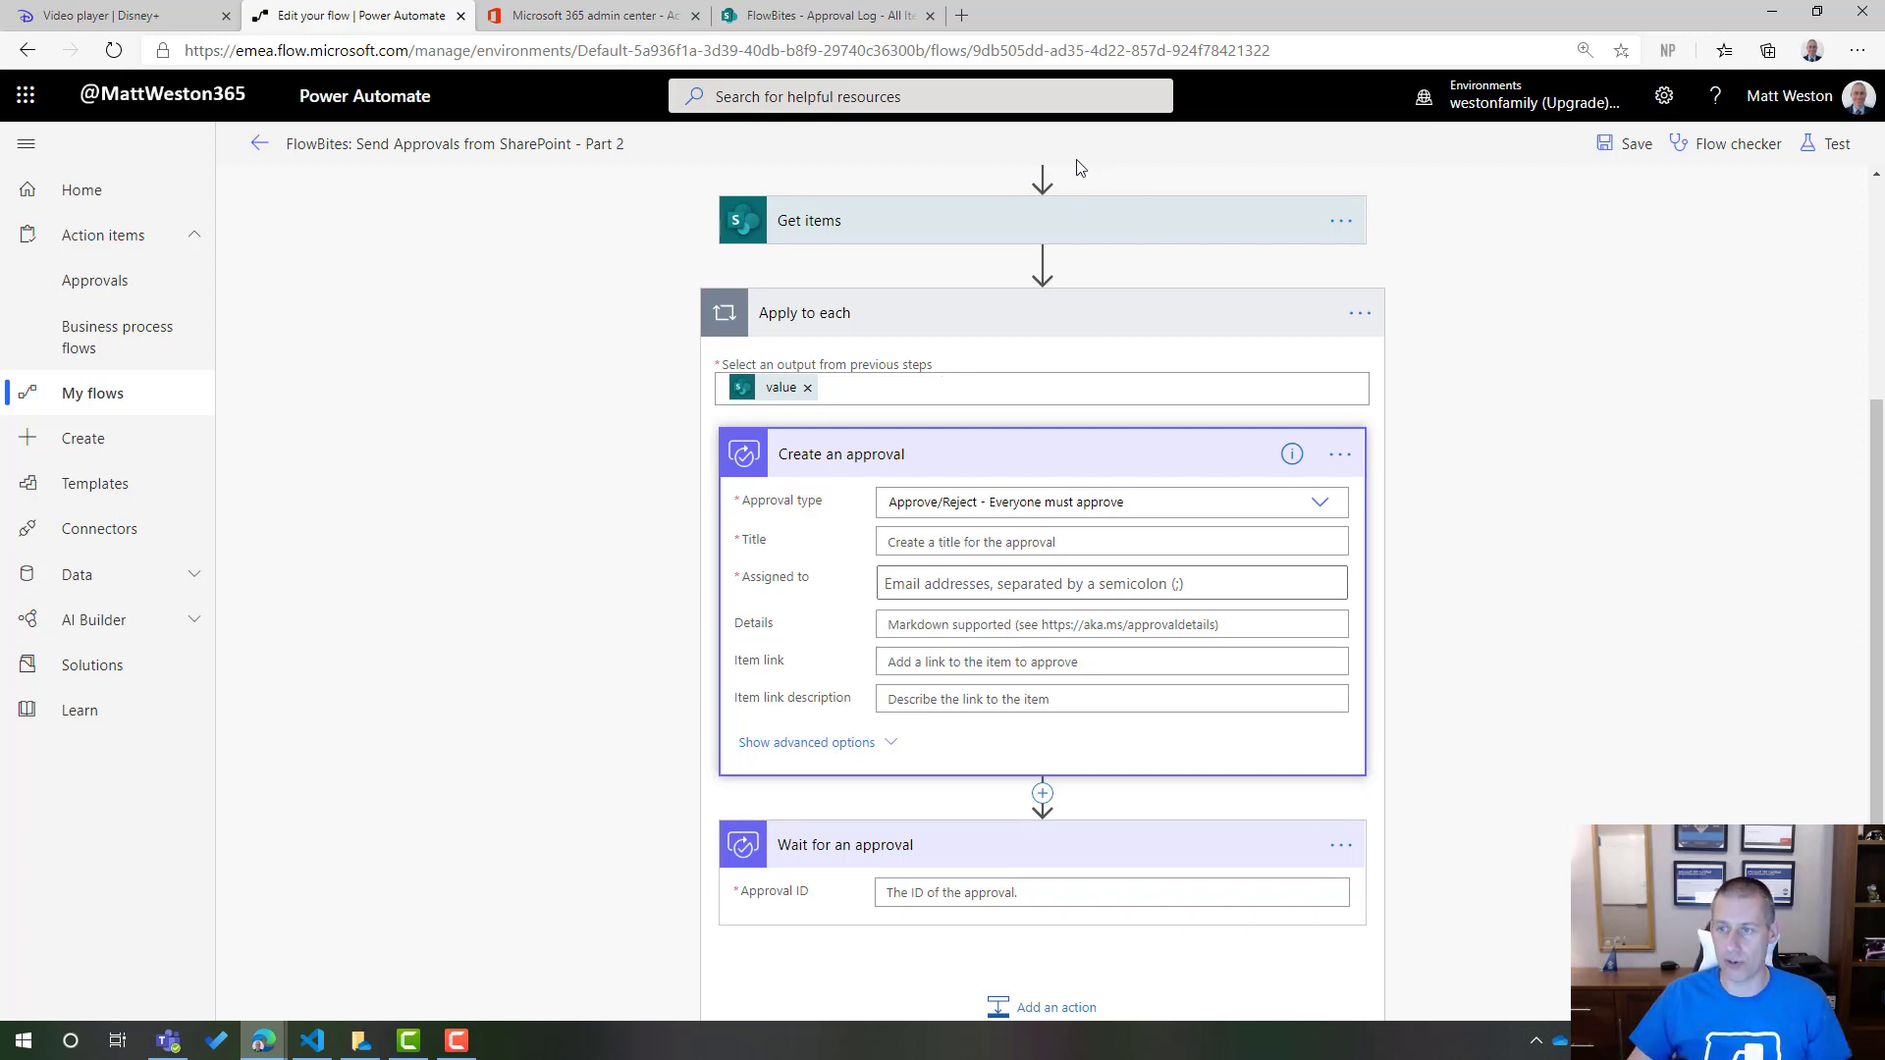
- Title the approval 'Approve Document: ' followed by the document Name
left_click(962, 538)
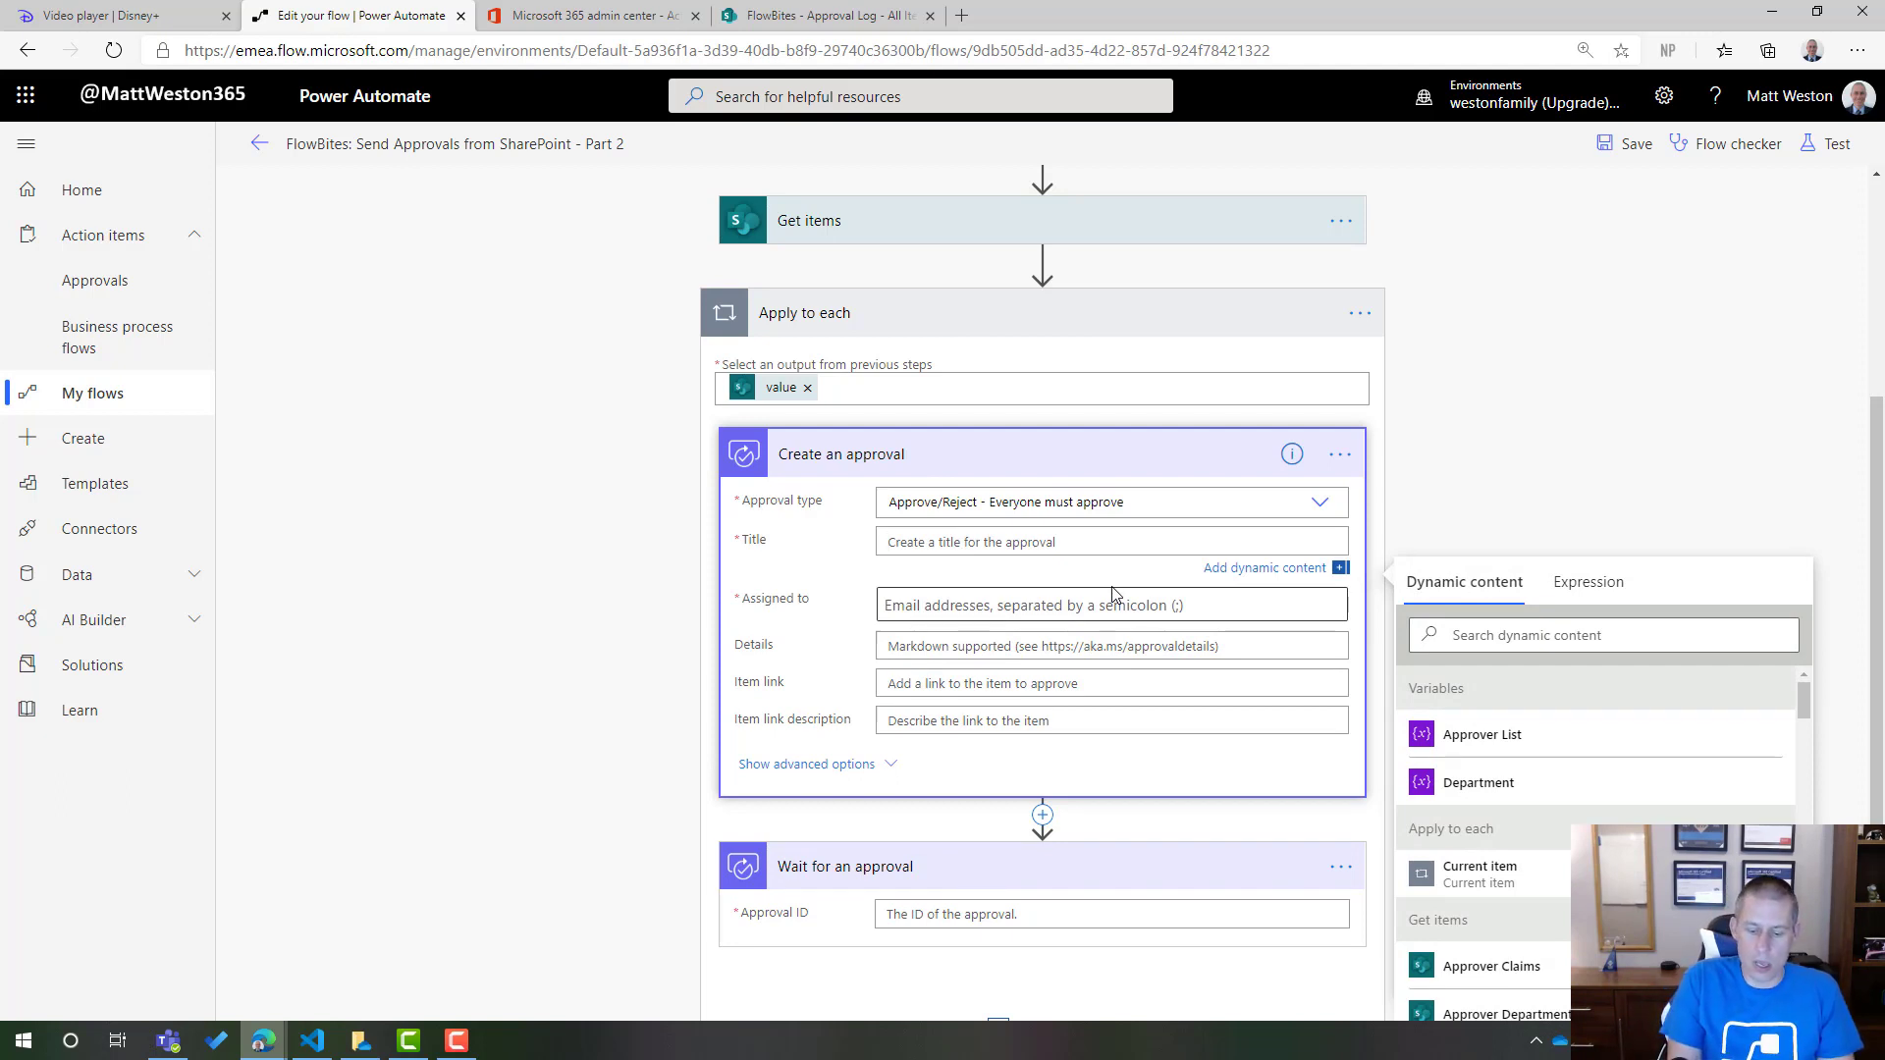
type("Approve Document:")
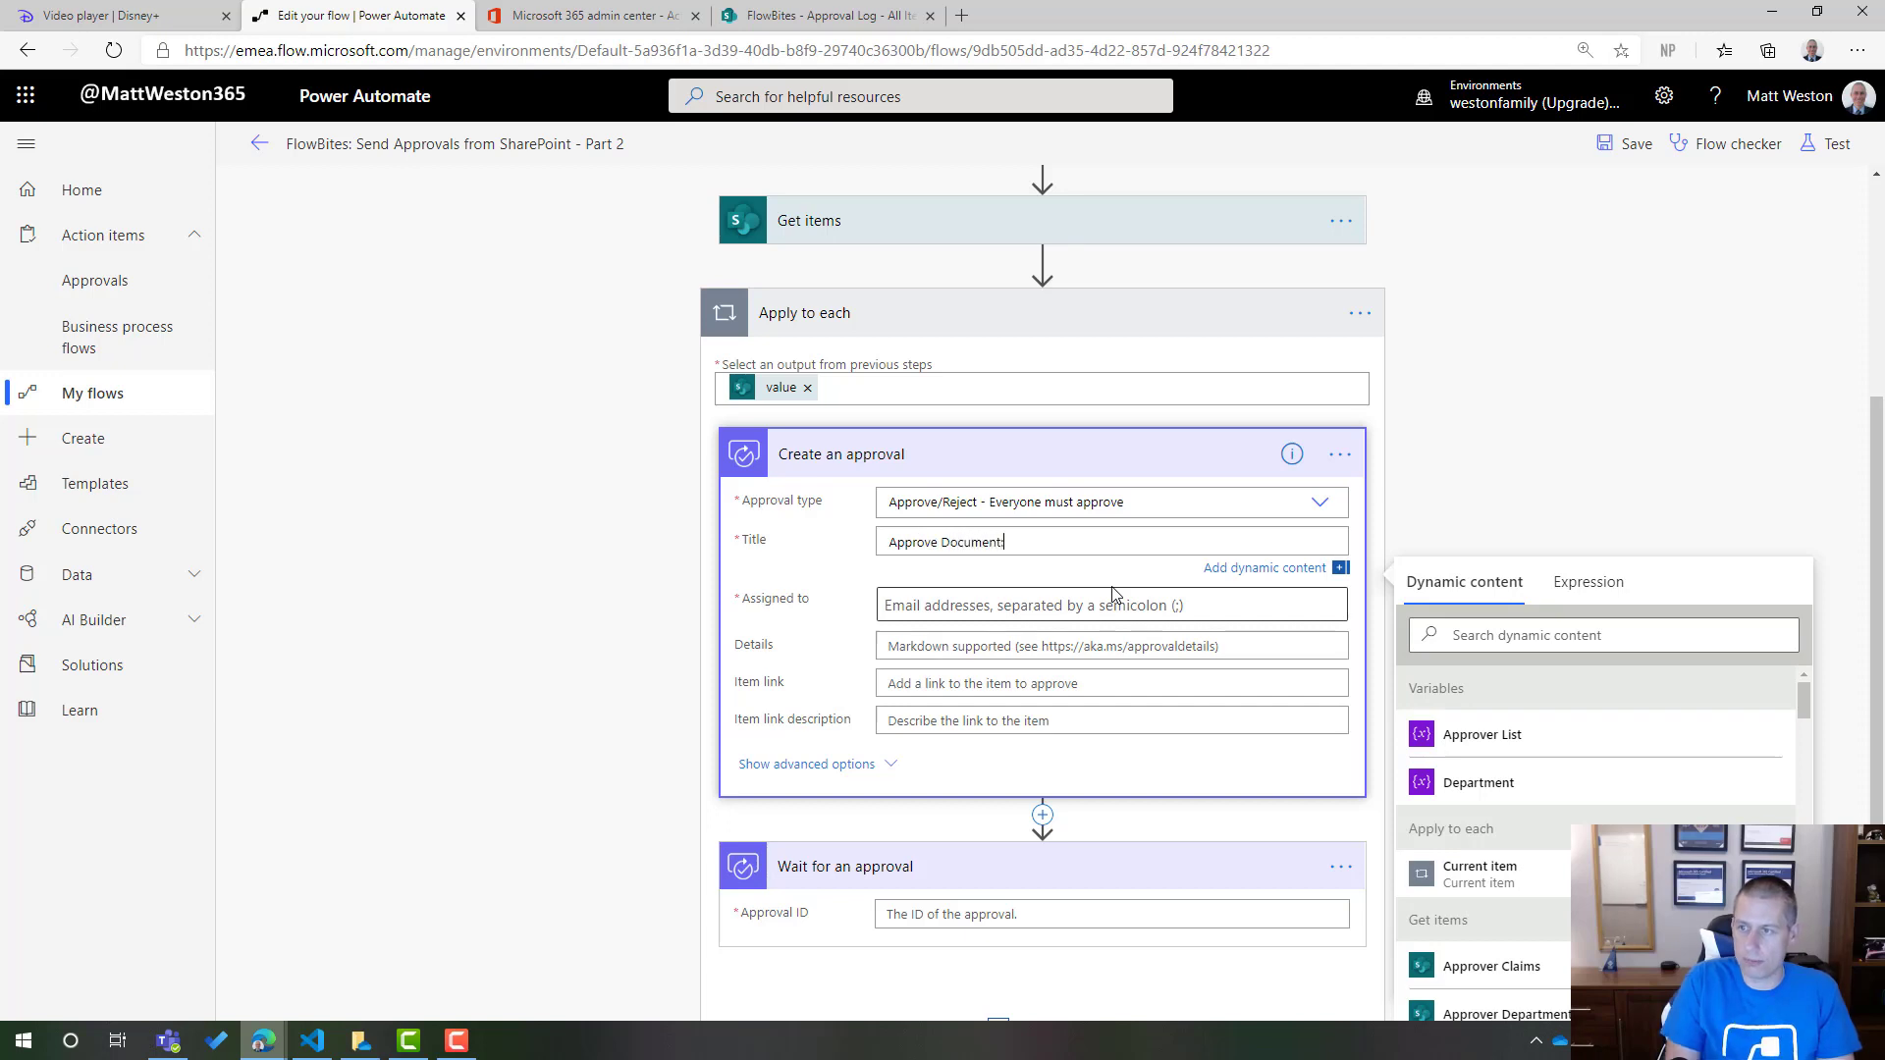
left_click(1604, 642)
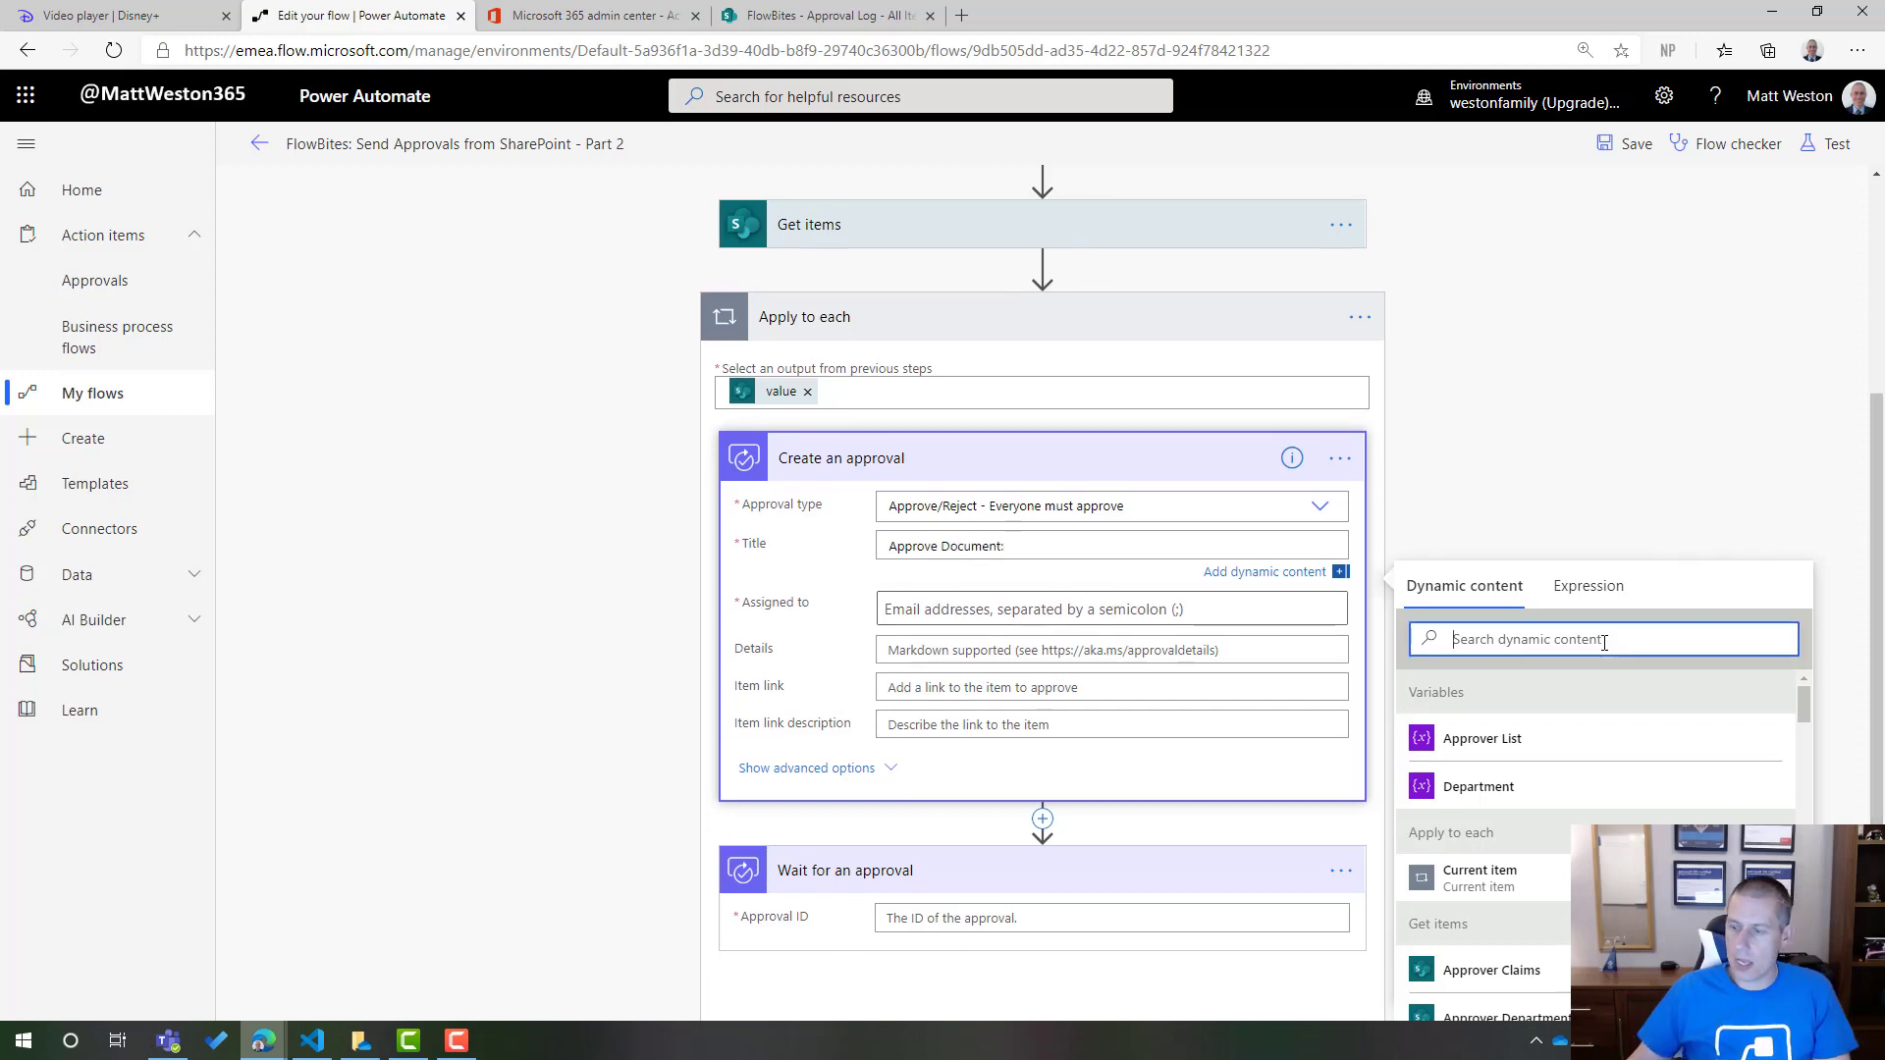
type("na")
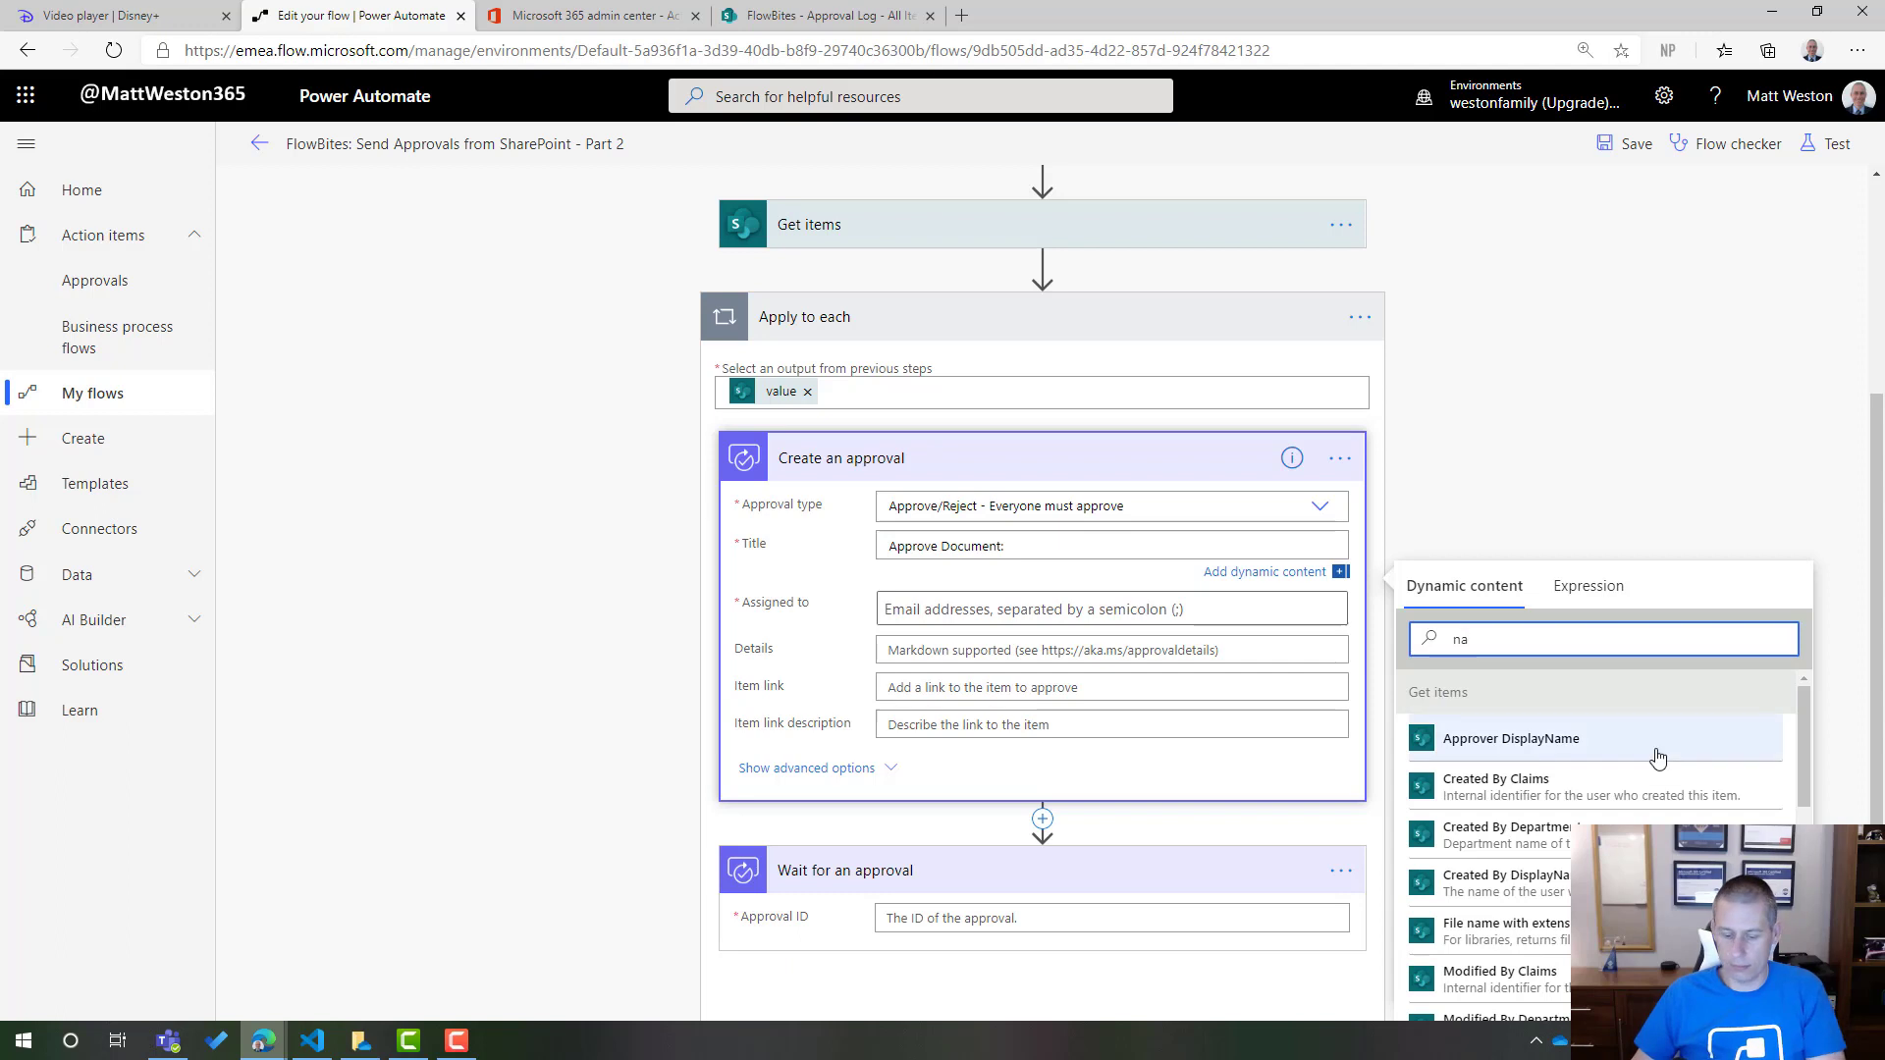
type("me")
scroll(1673, 785, "down", 2)
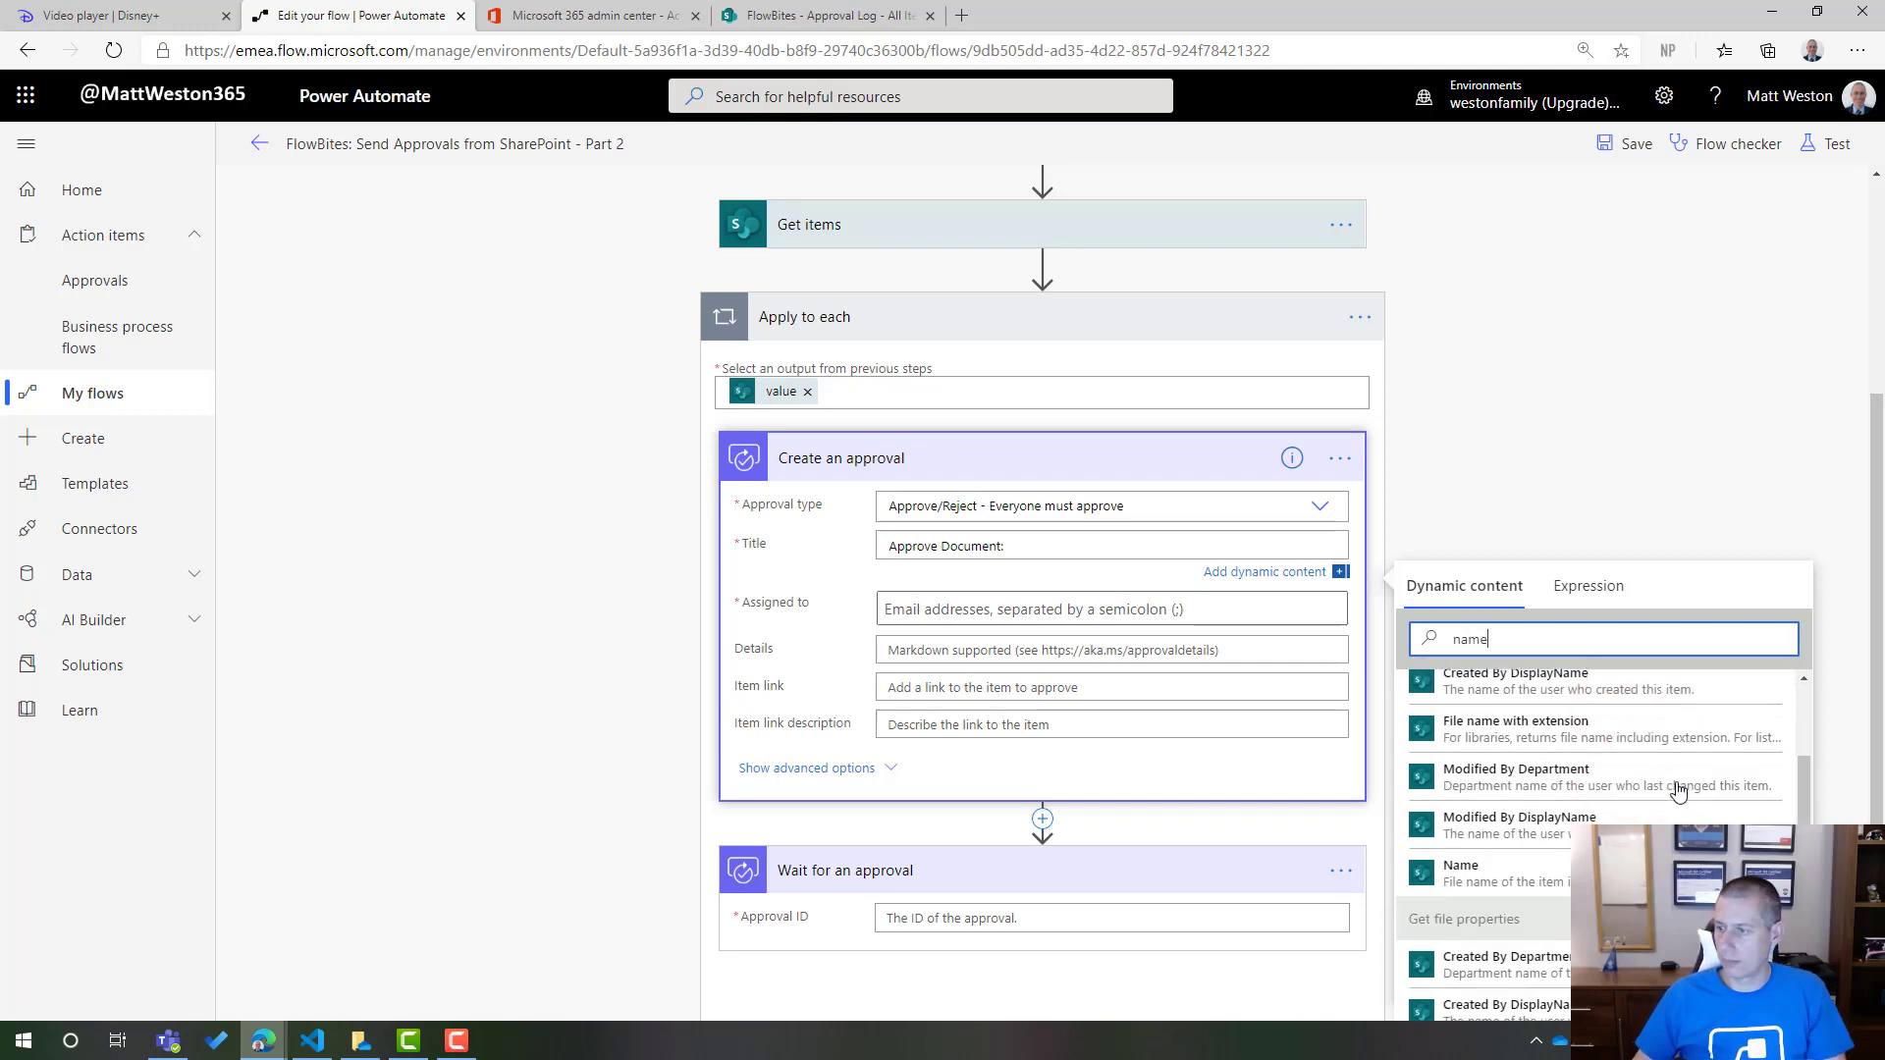
left_click(1512, 874)
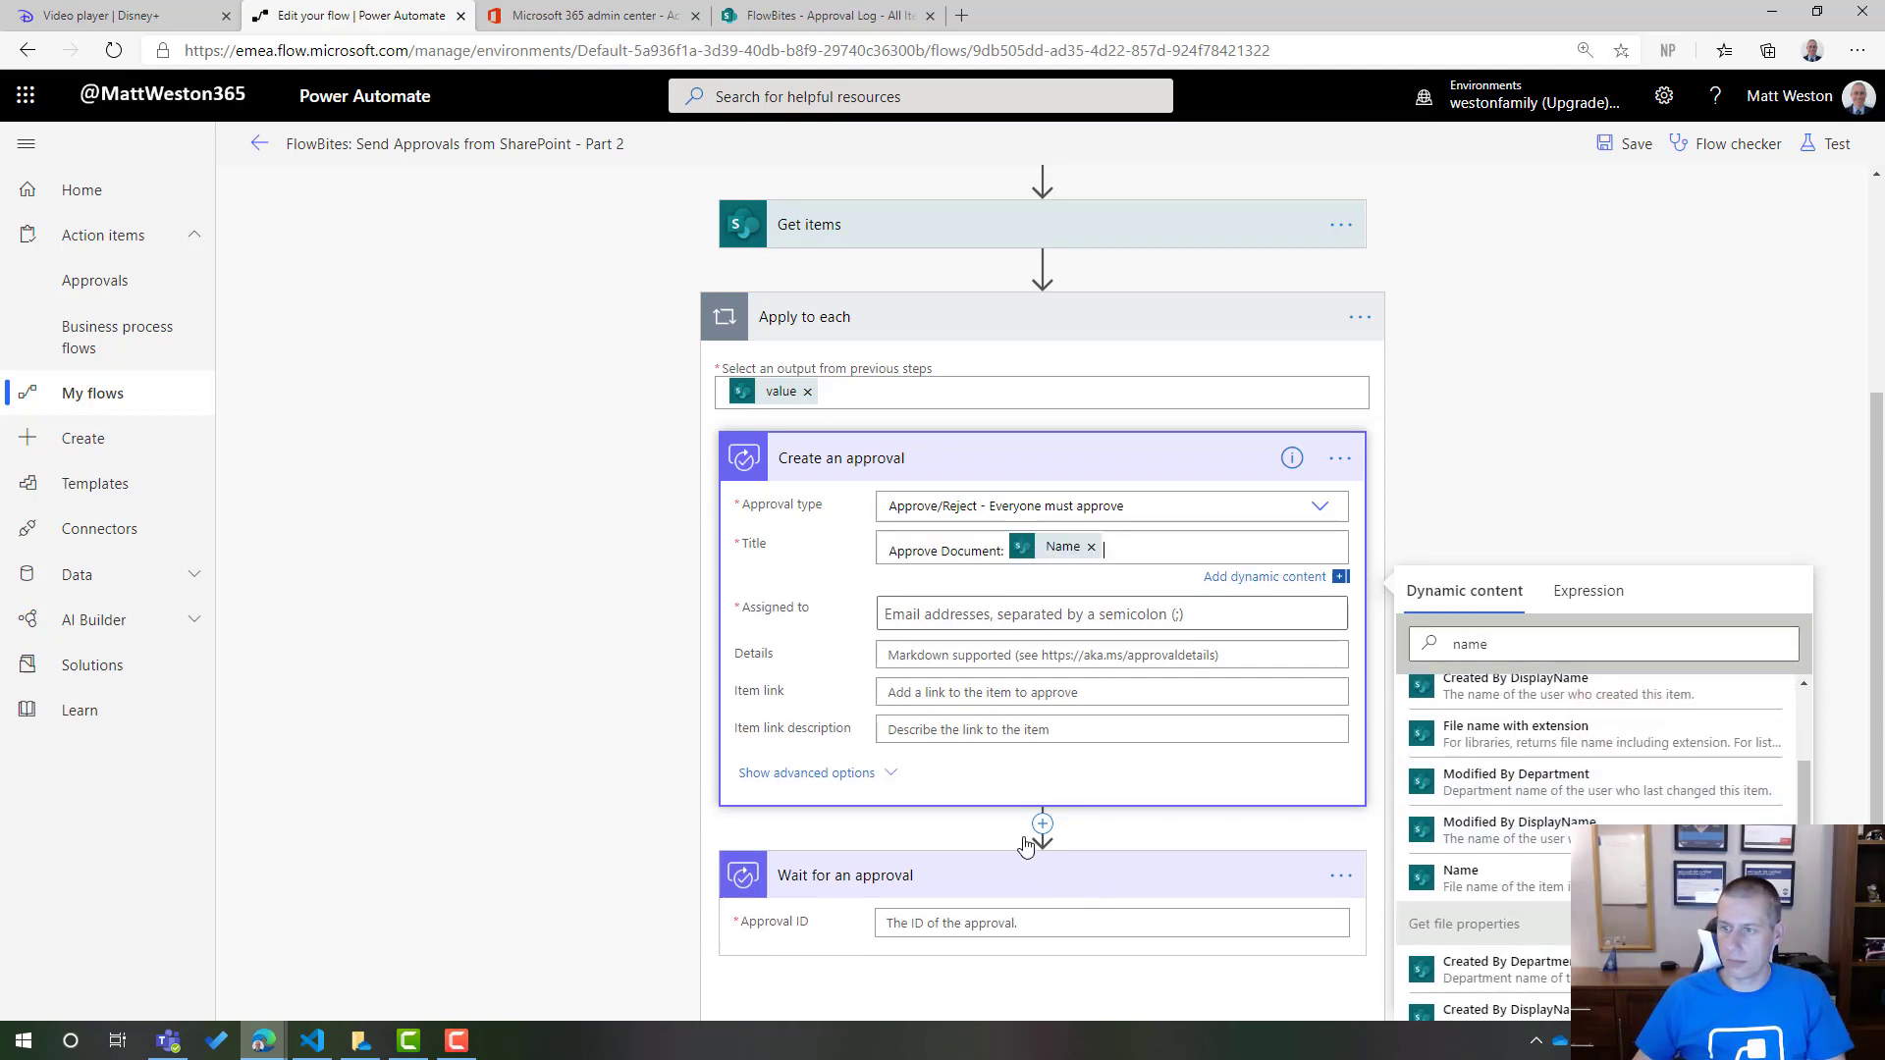
- Assign the approval to the Approver Email dynamic value
left_click(942, 615)
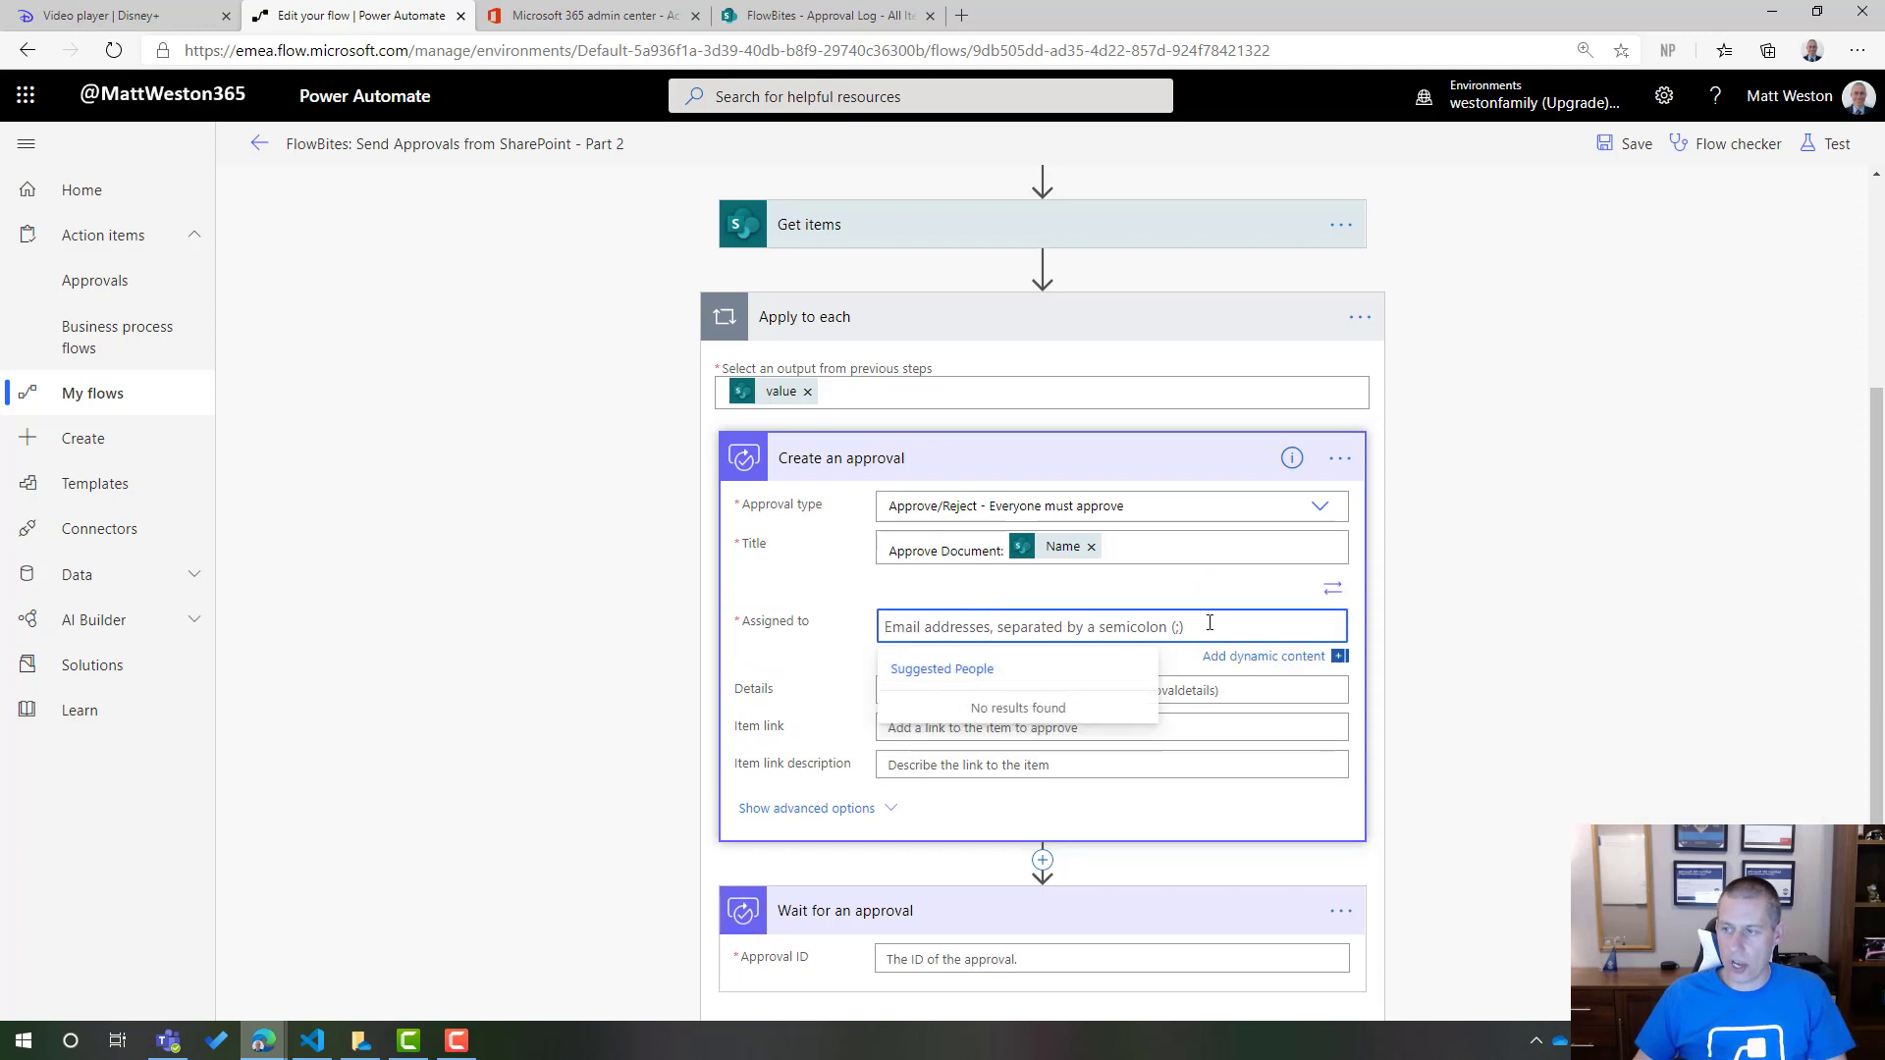
left_click(1259, 658)
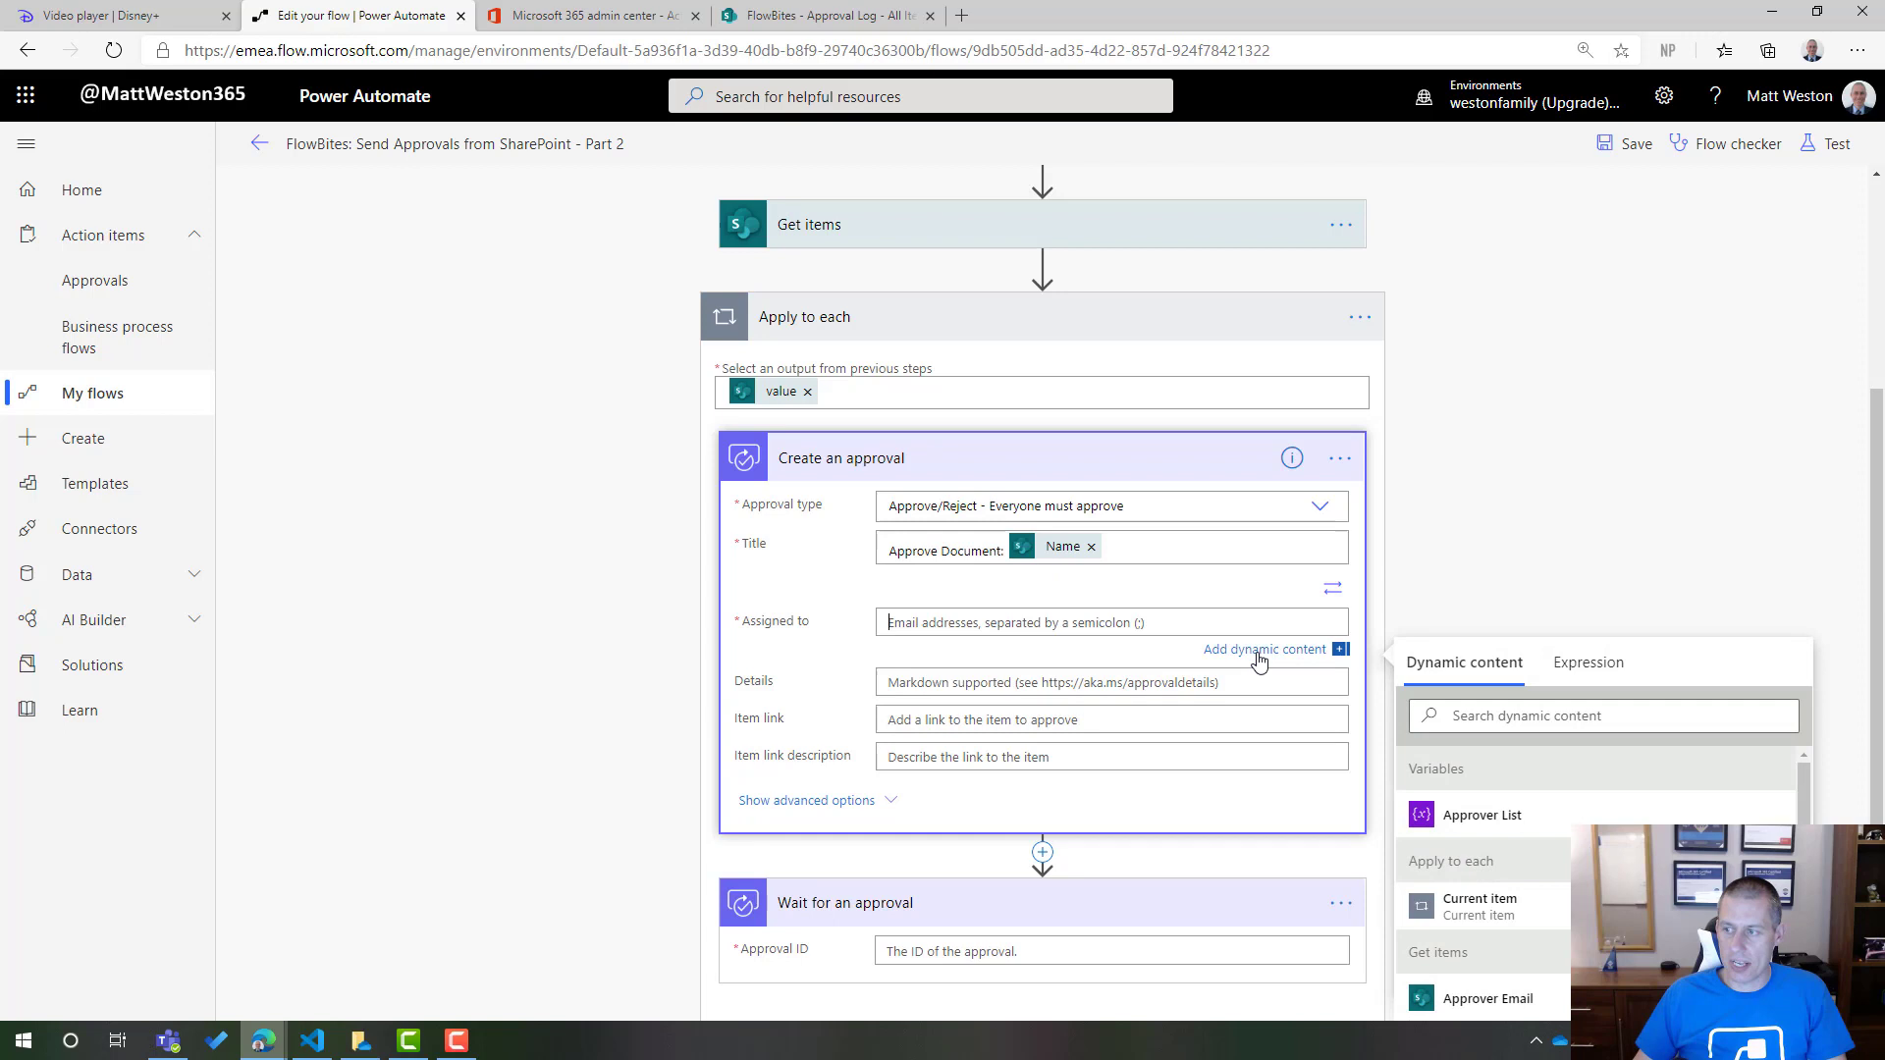
scroll(1492, 815, "down", 2)
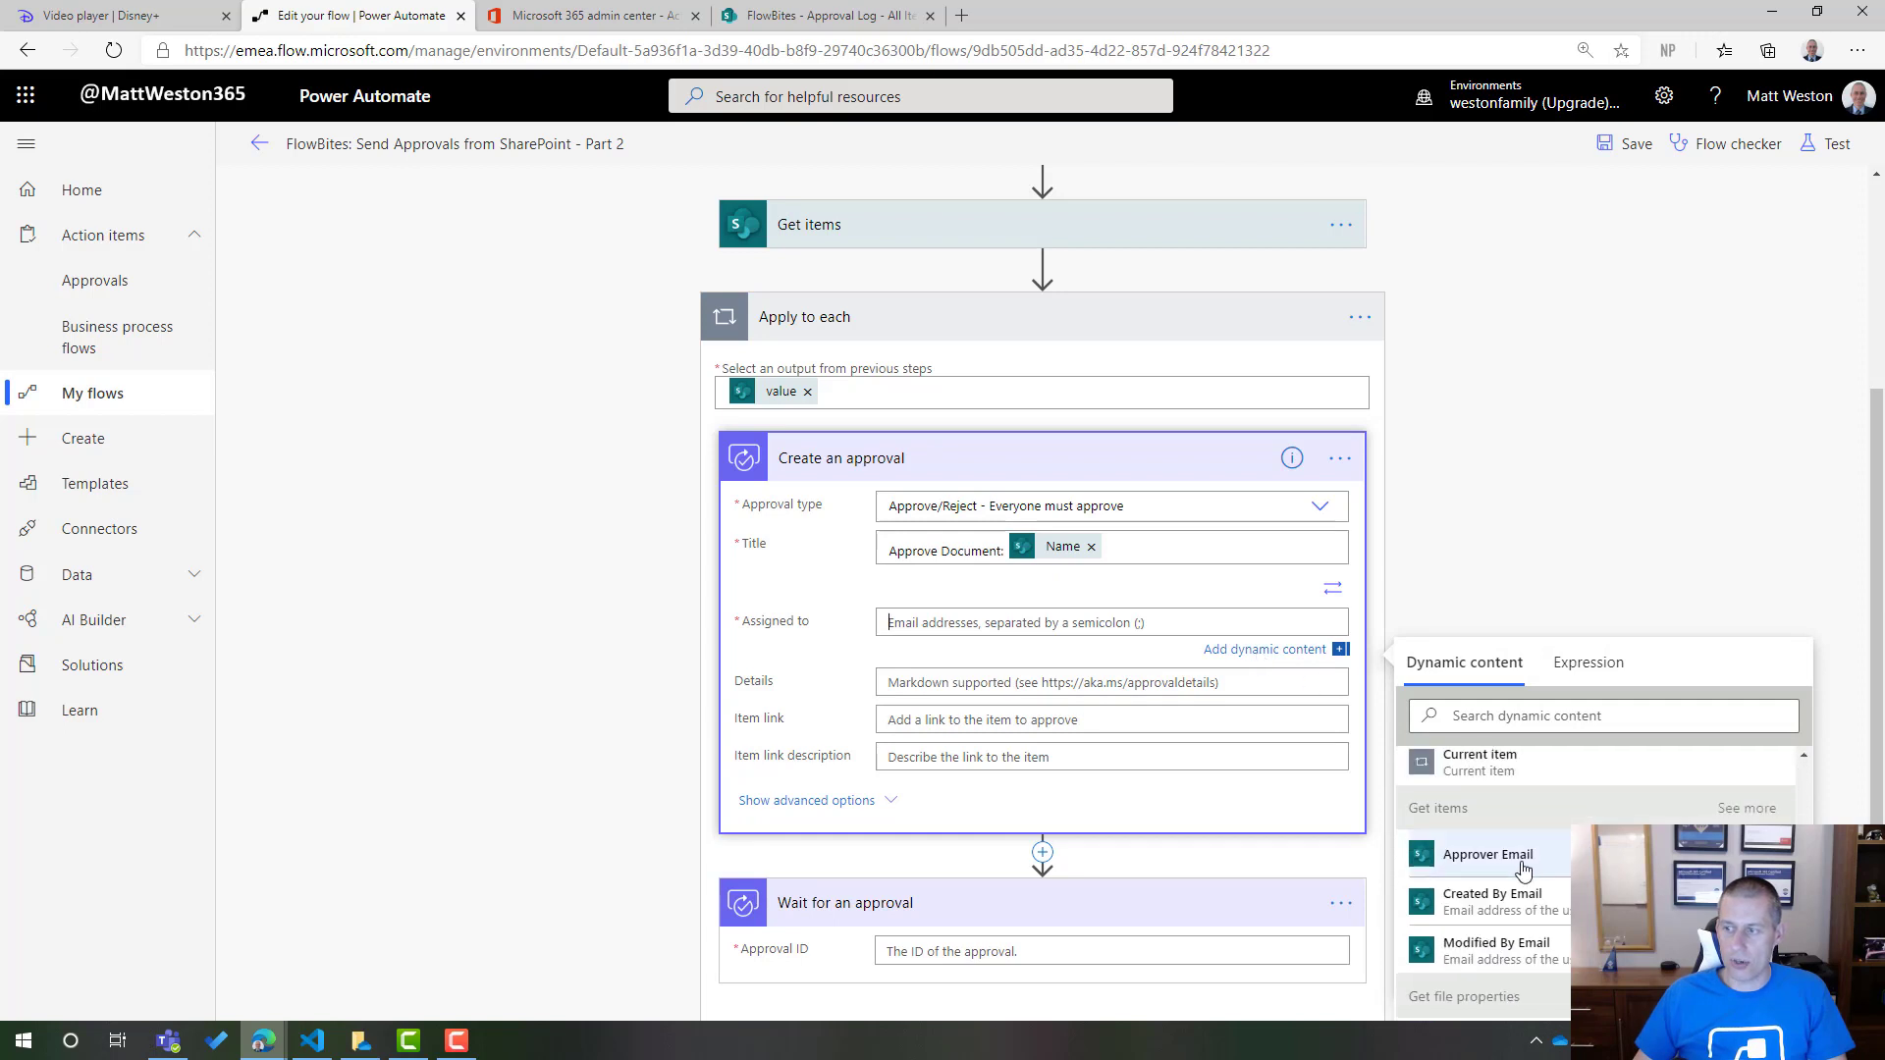
left_click(1499, 861)
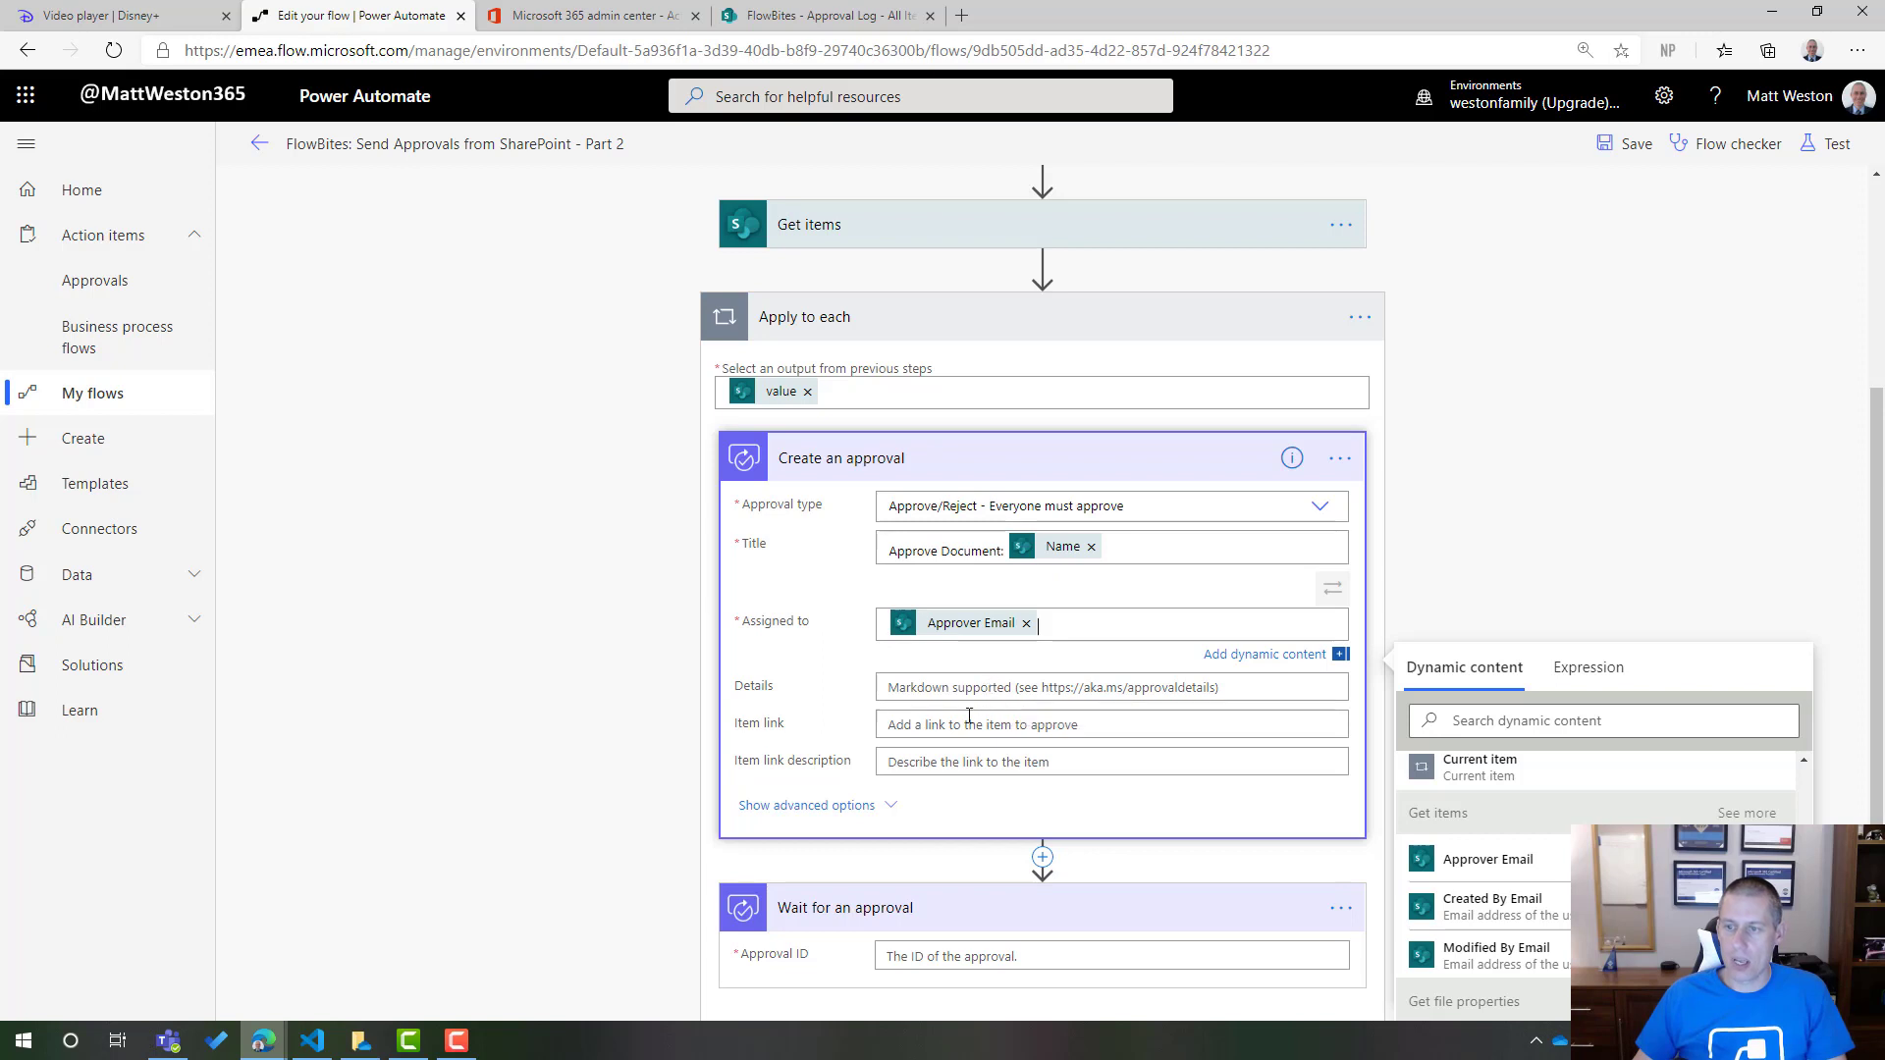
- Set the approval's item link to the file's Link to item value
left_click(1585, 754)
type("li")
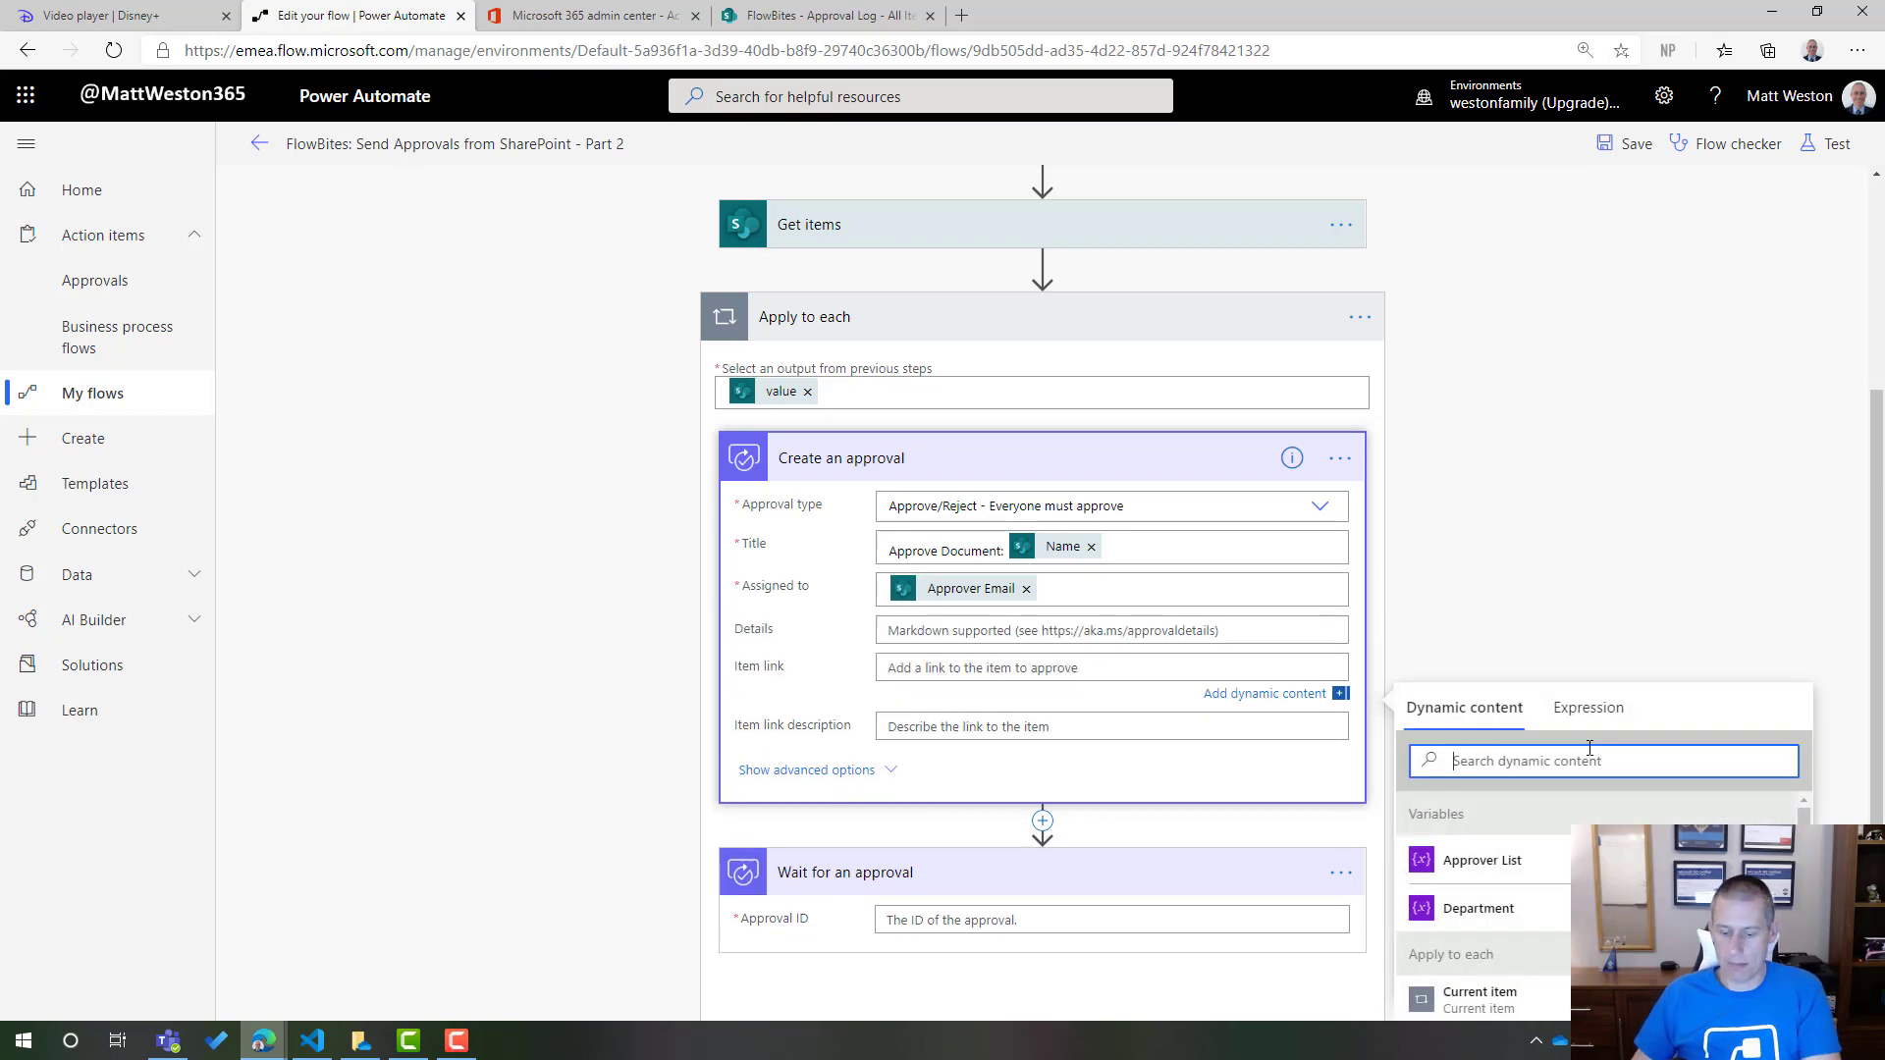
type("nk")
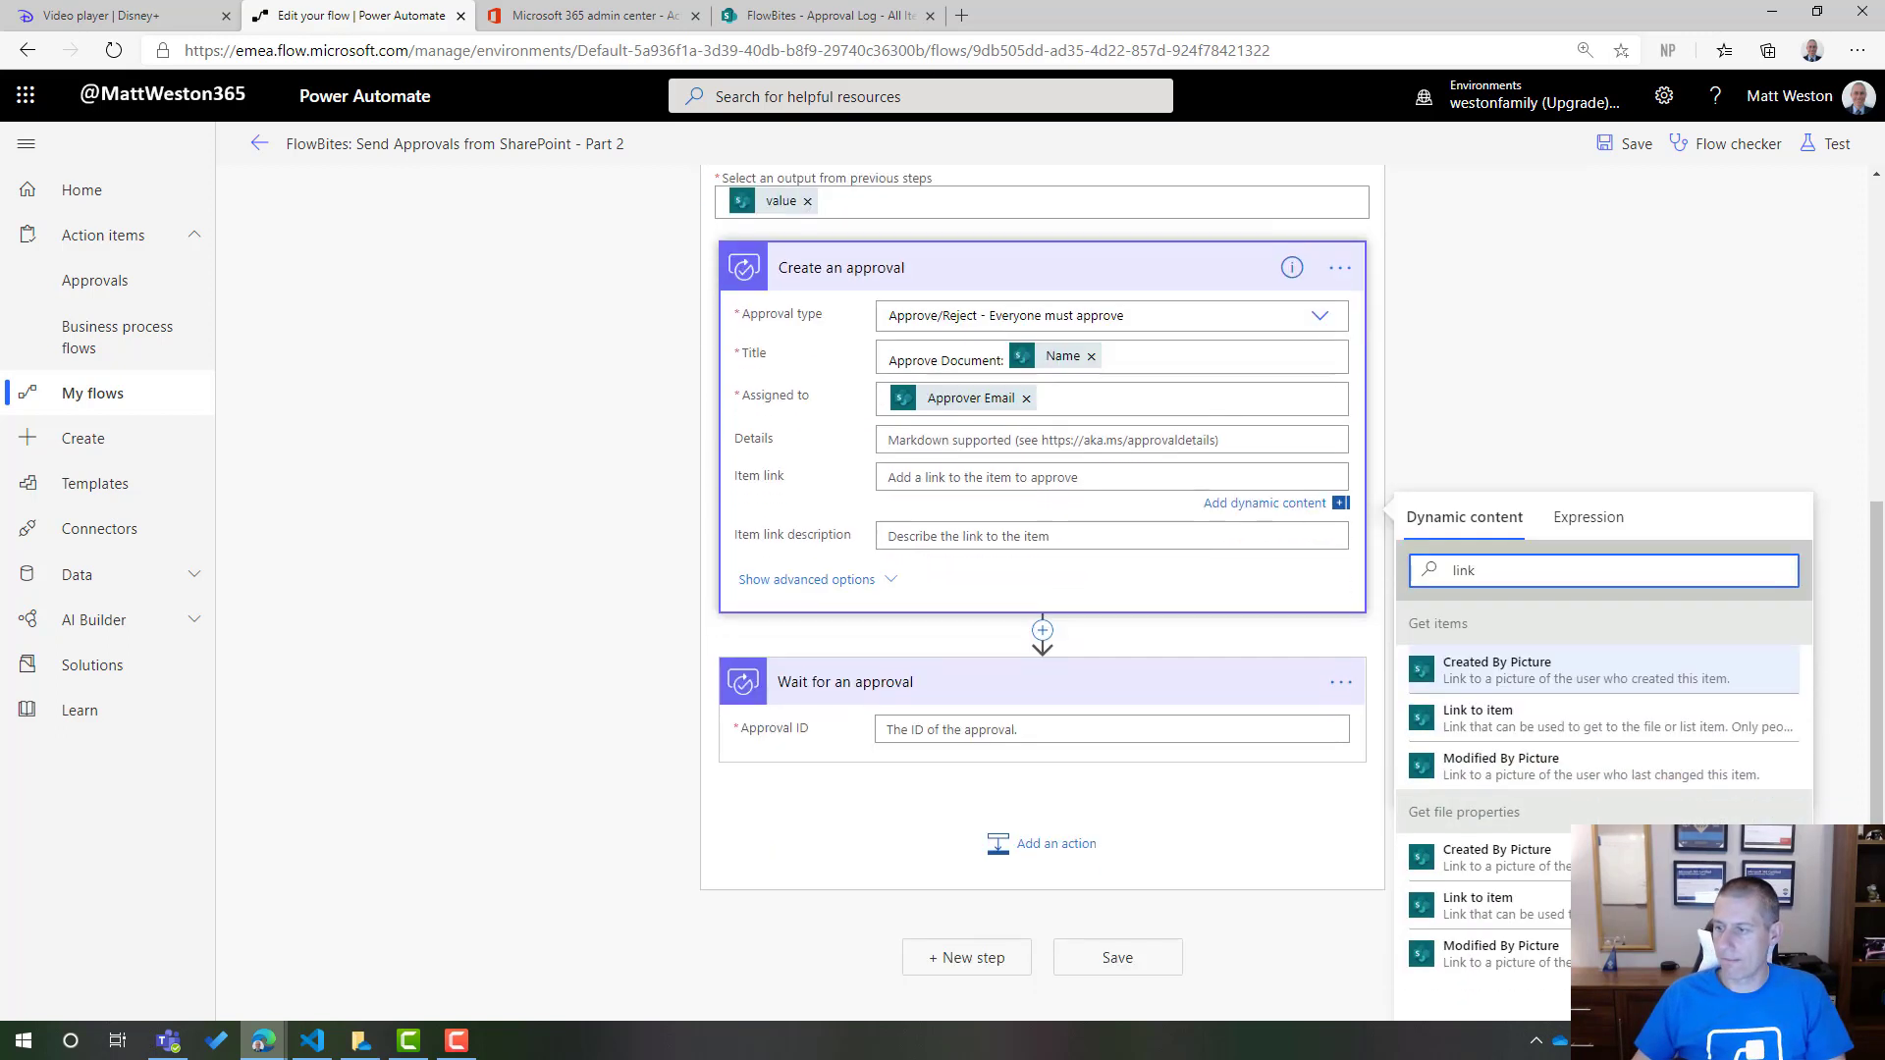
scroll(1546, 776, "down", 2)
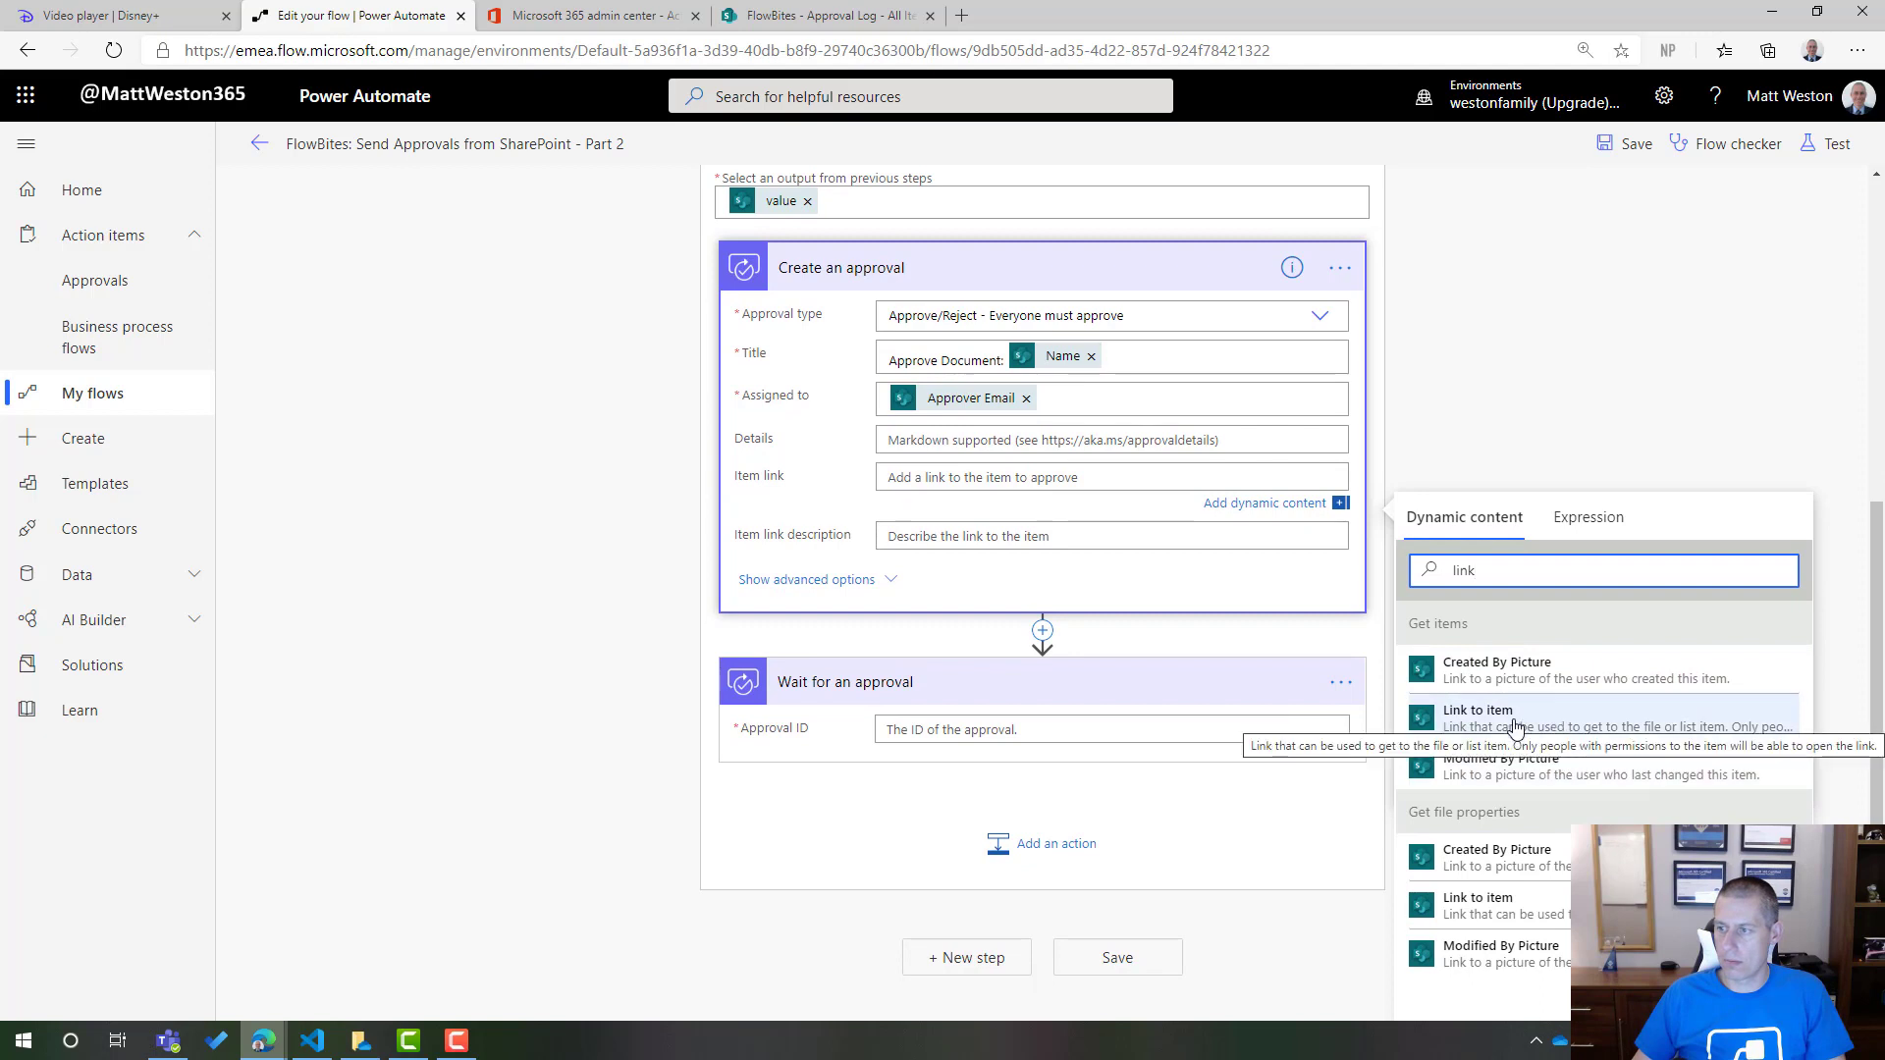
left_click(1499, 913)
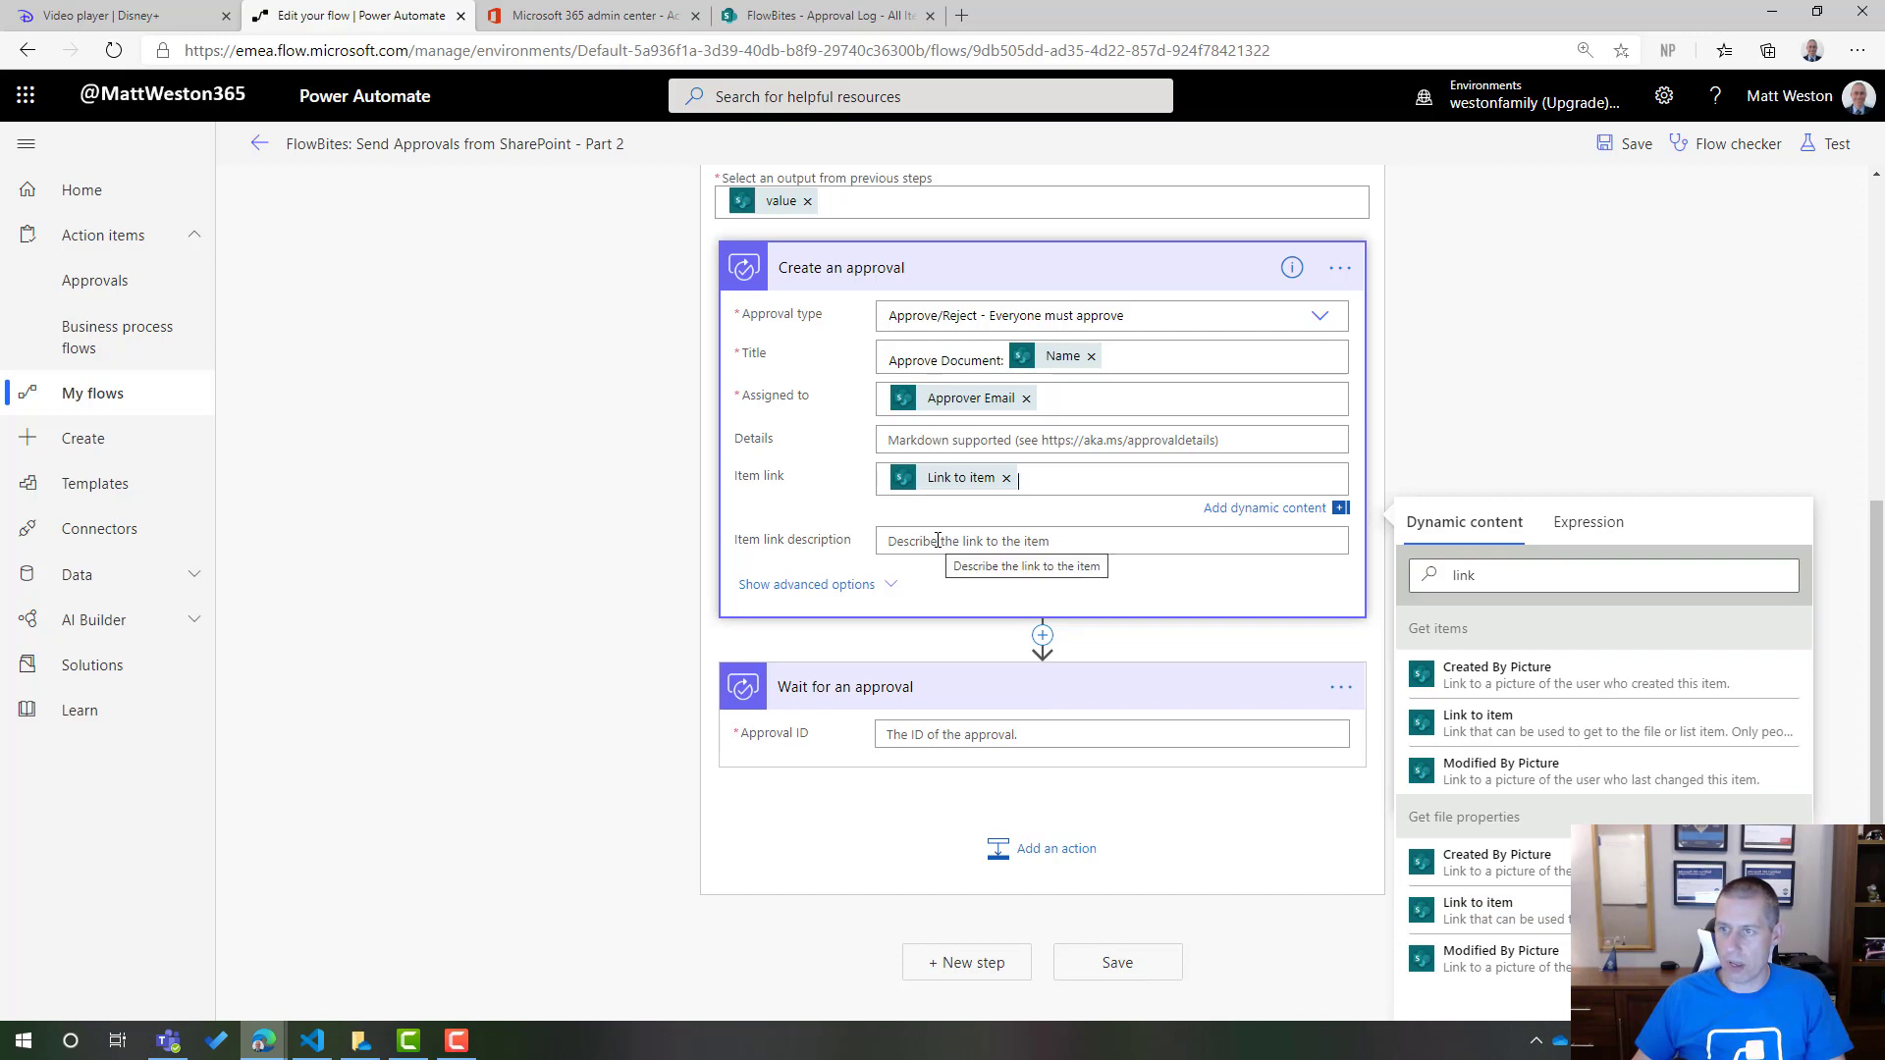
- Enter 'Link to the document' as the item link description
left_click(938, 540)
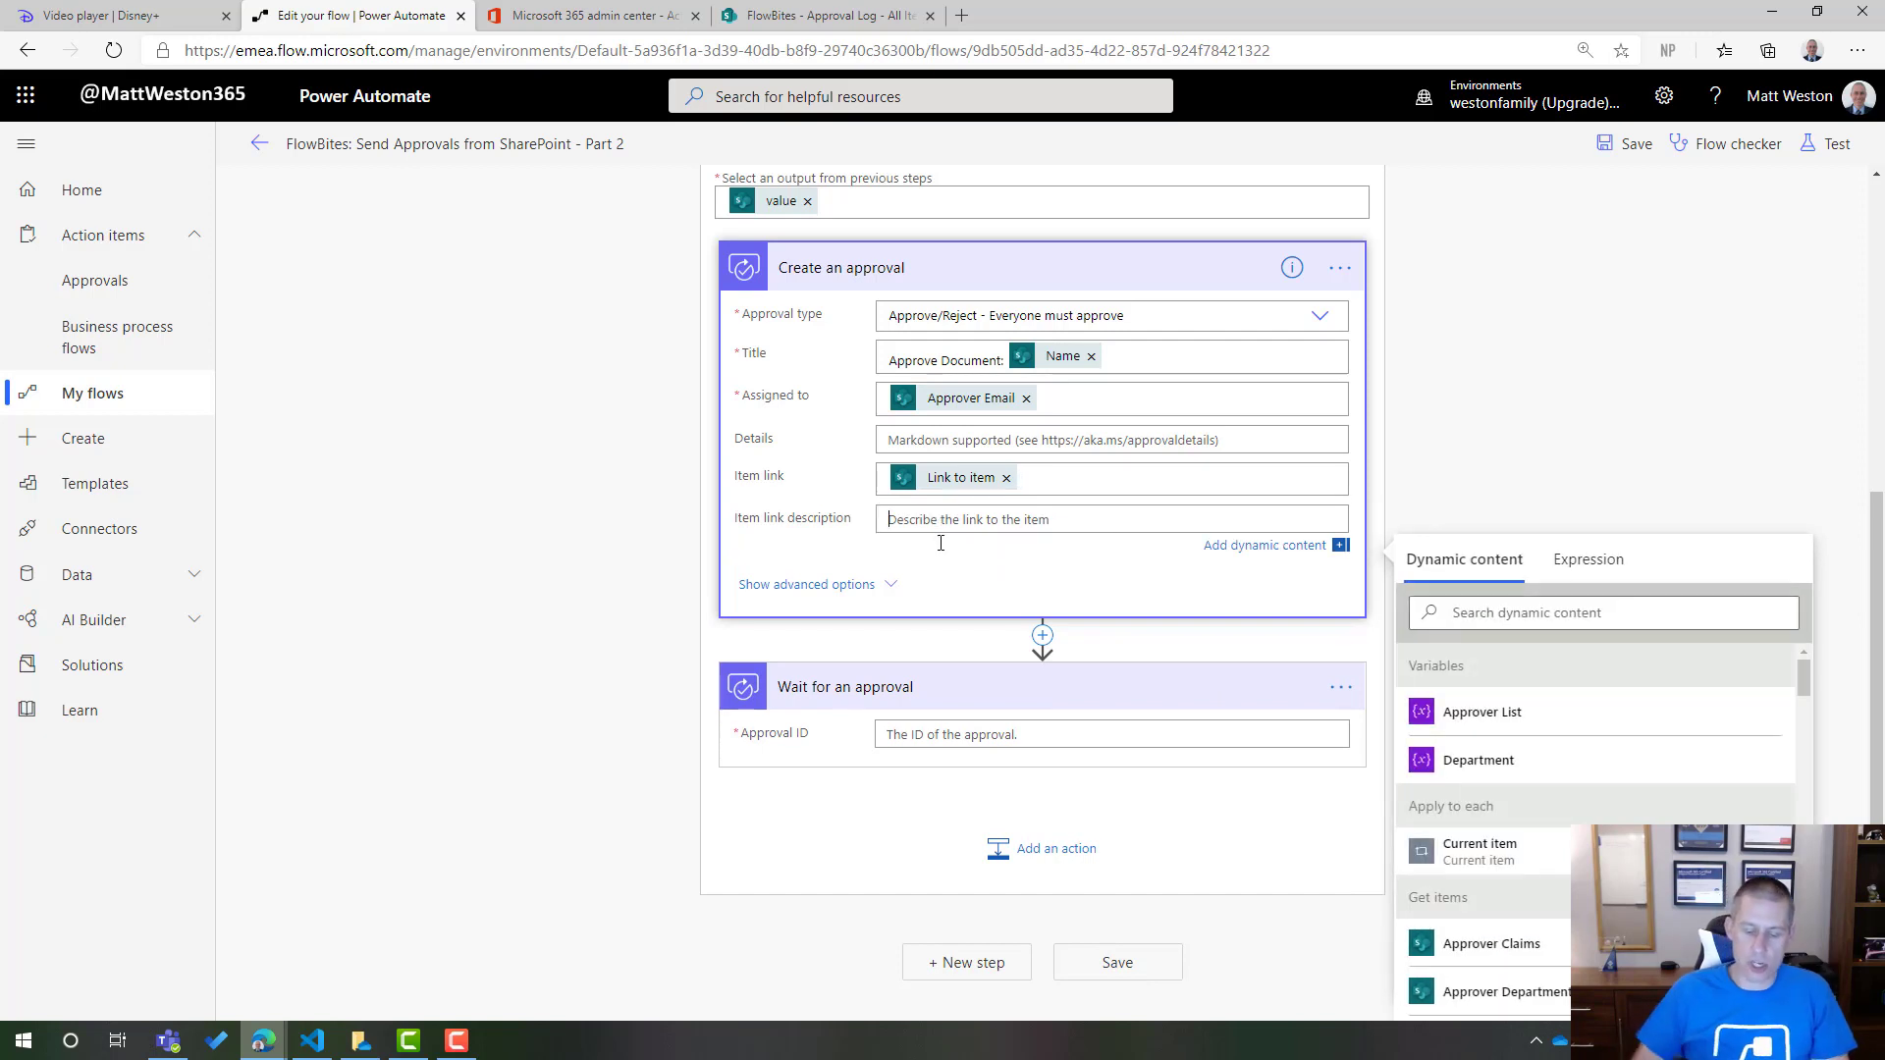
type("Cl")
key("BackSpace")
key("BackSpace")
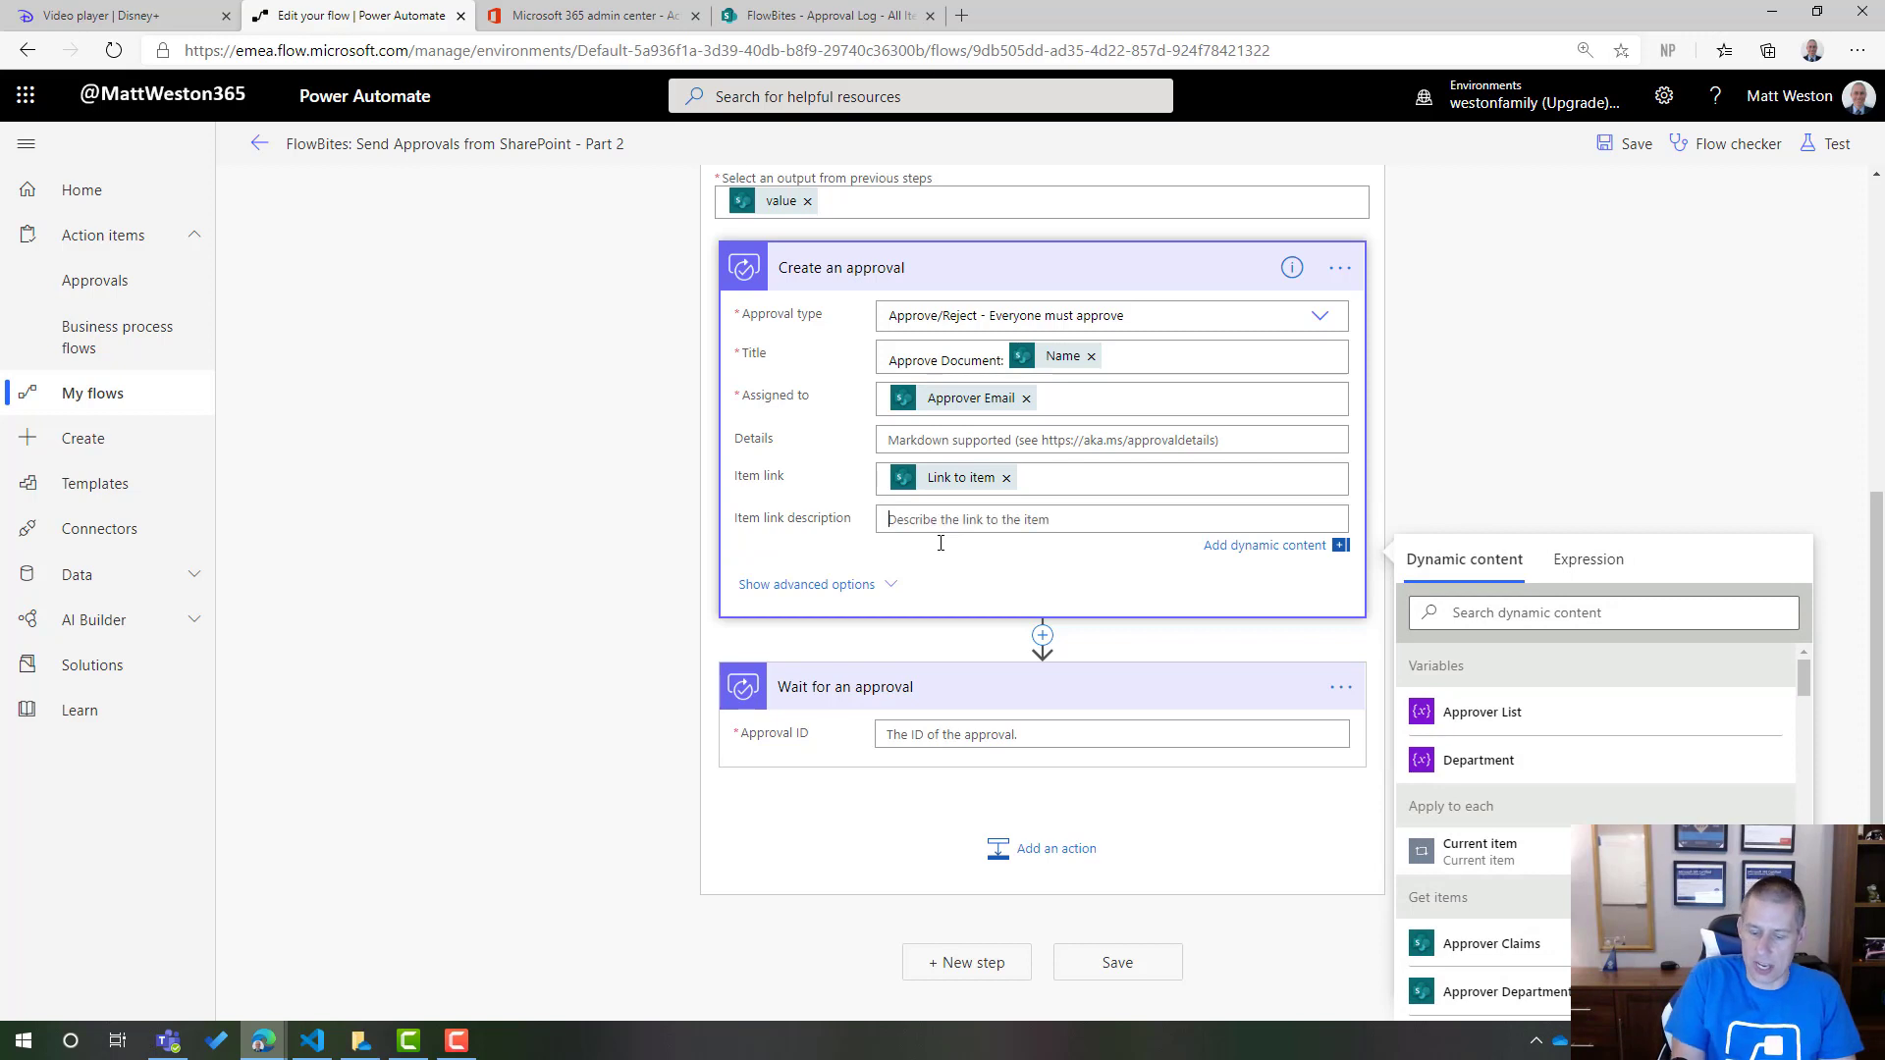
type("Link to the document")
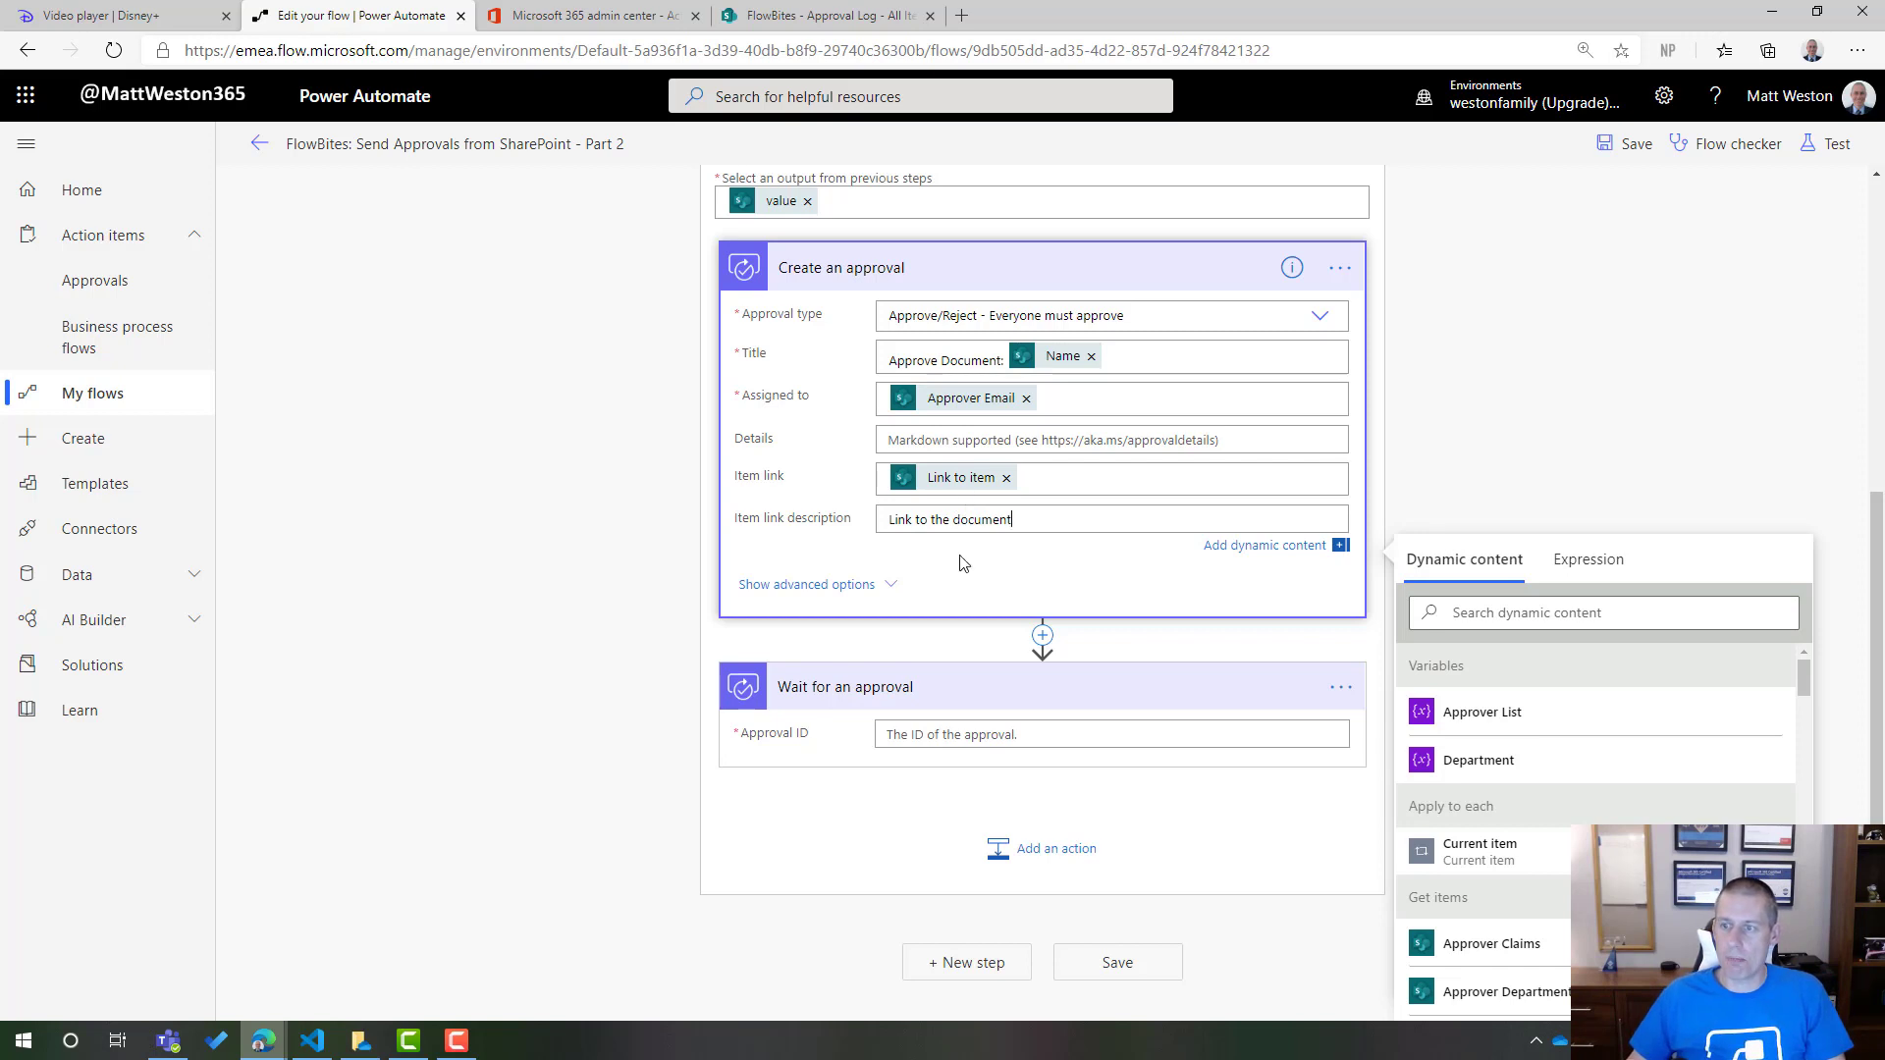
- Set Wait for an approval's Approval ID to Create an approval's Approval ID output
left_click(952, 736)
type("id")
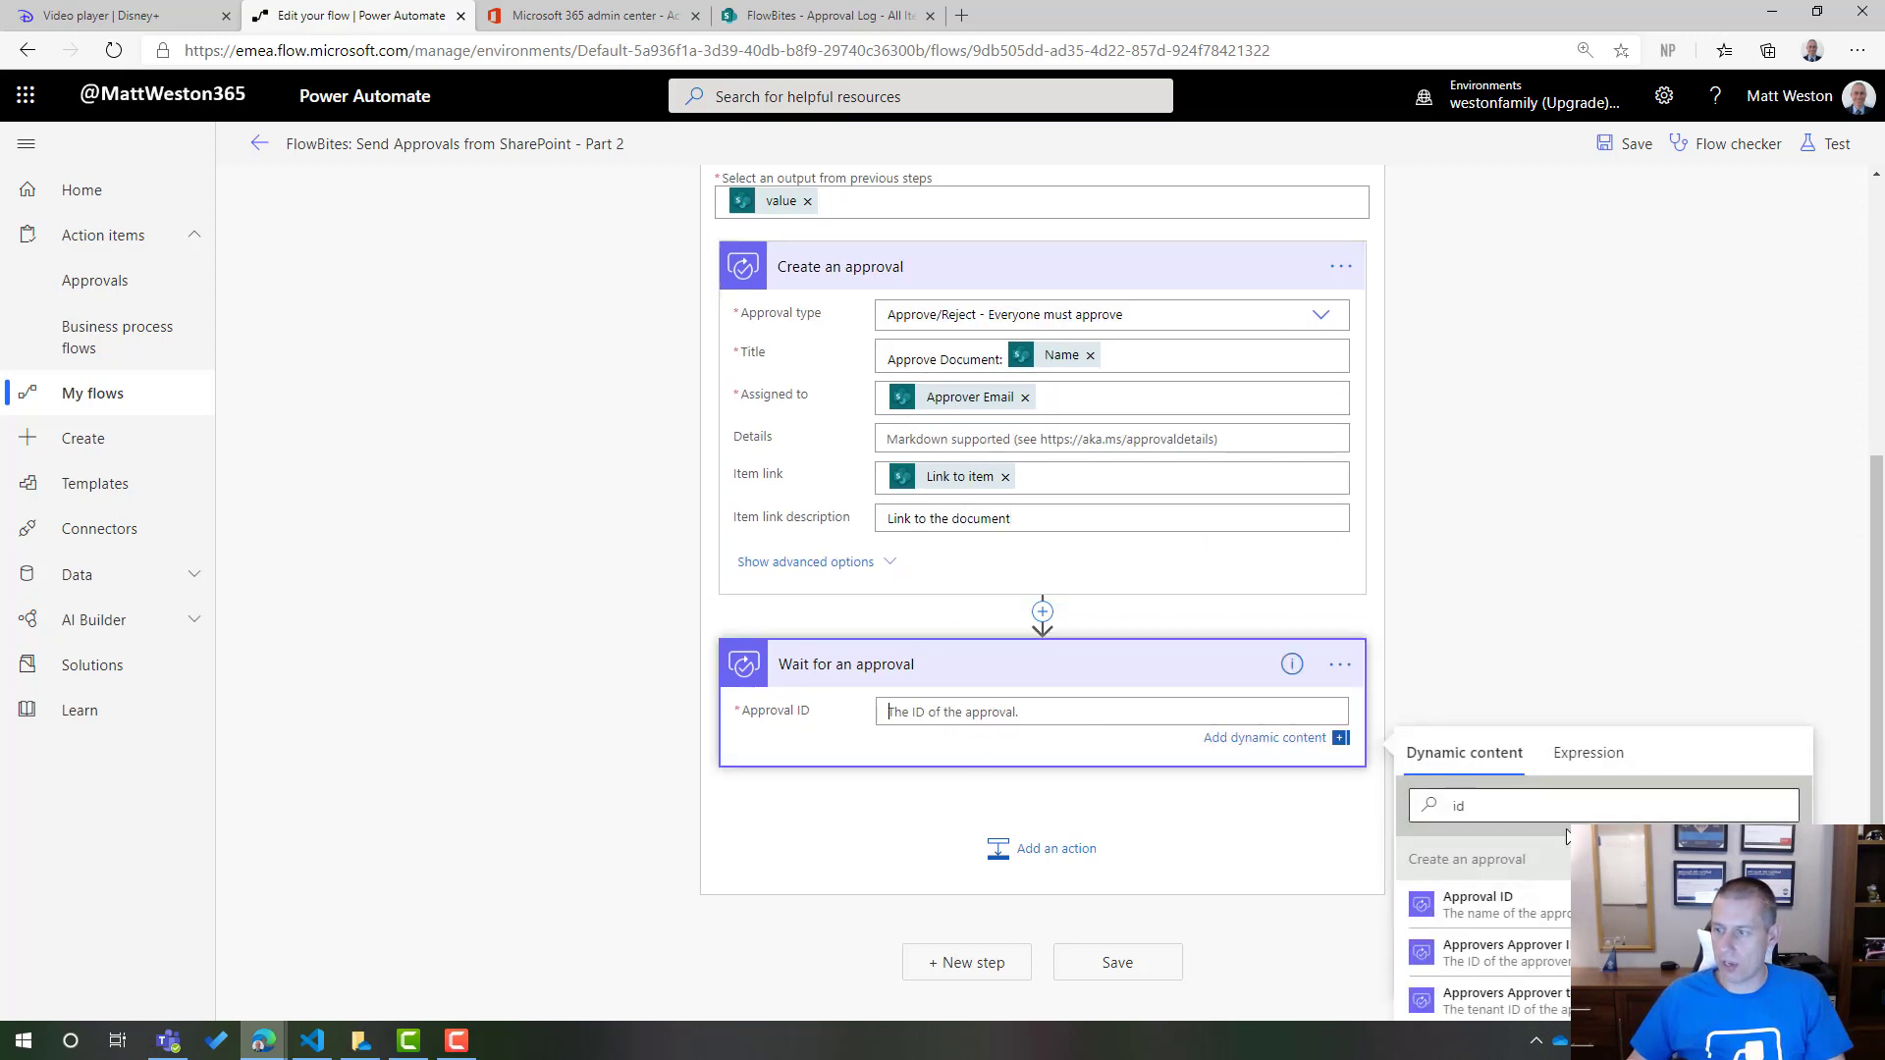
left_click(1535, 912)
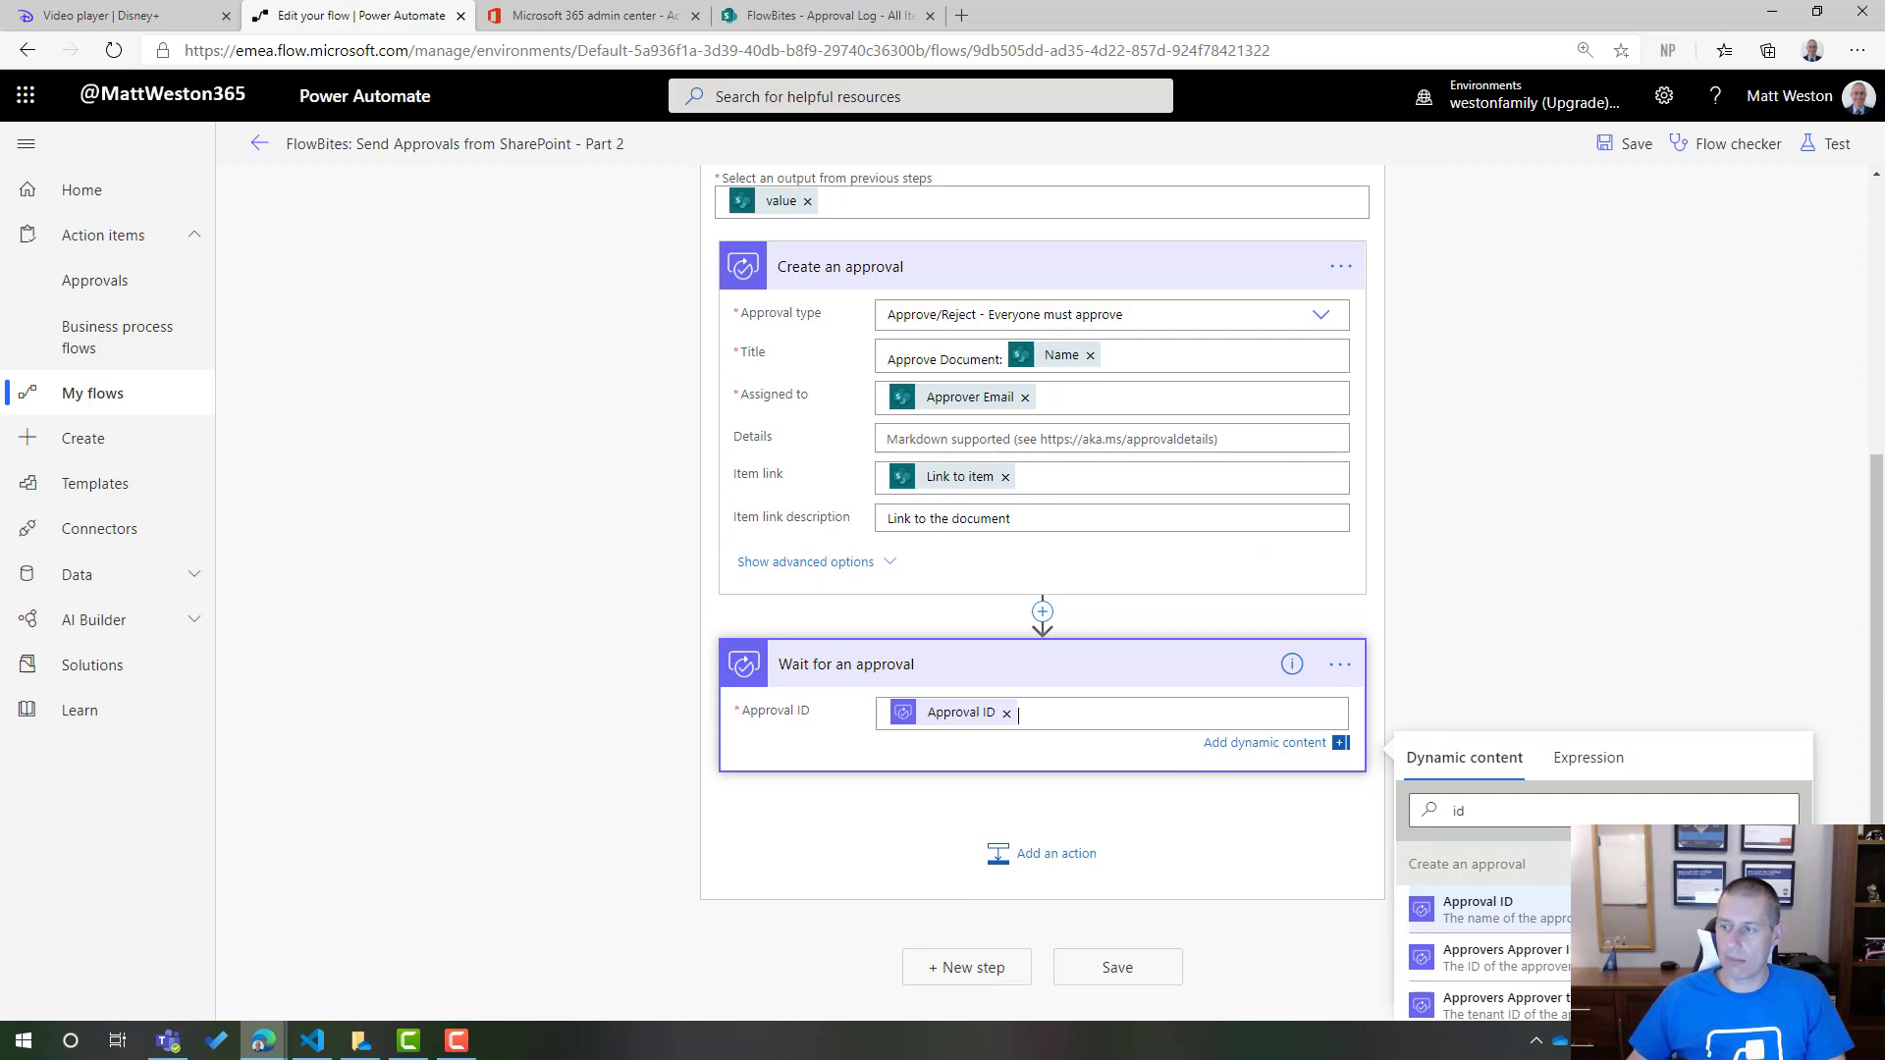
scroll(932, 368, "down", 1)
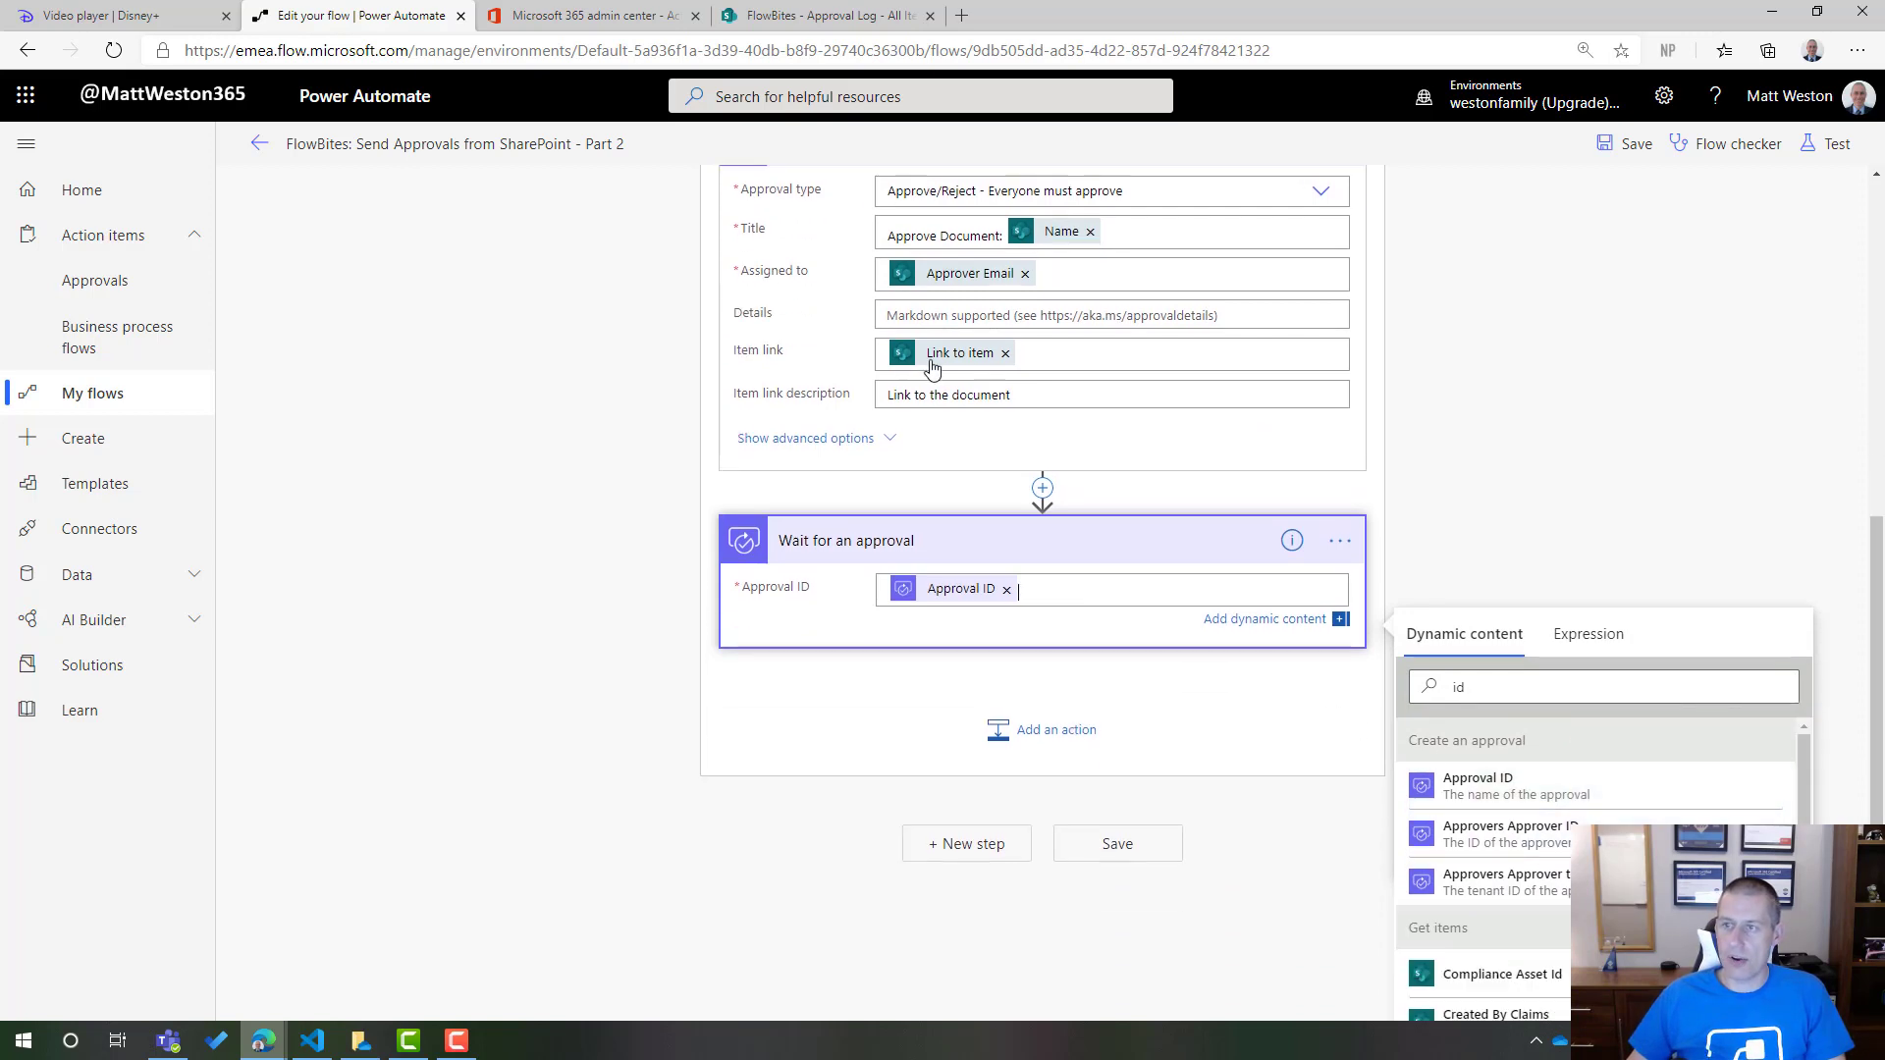
scroll(917, 224, "up", 2)
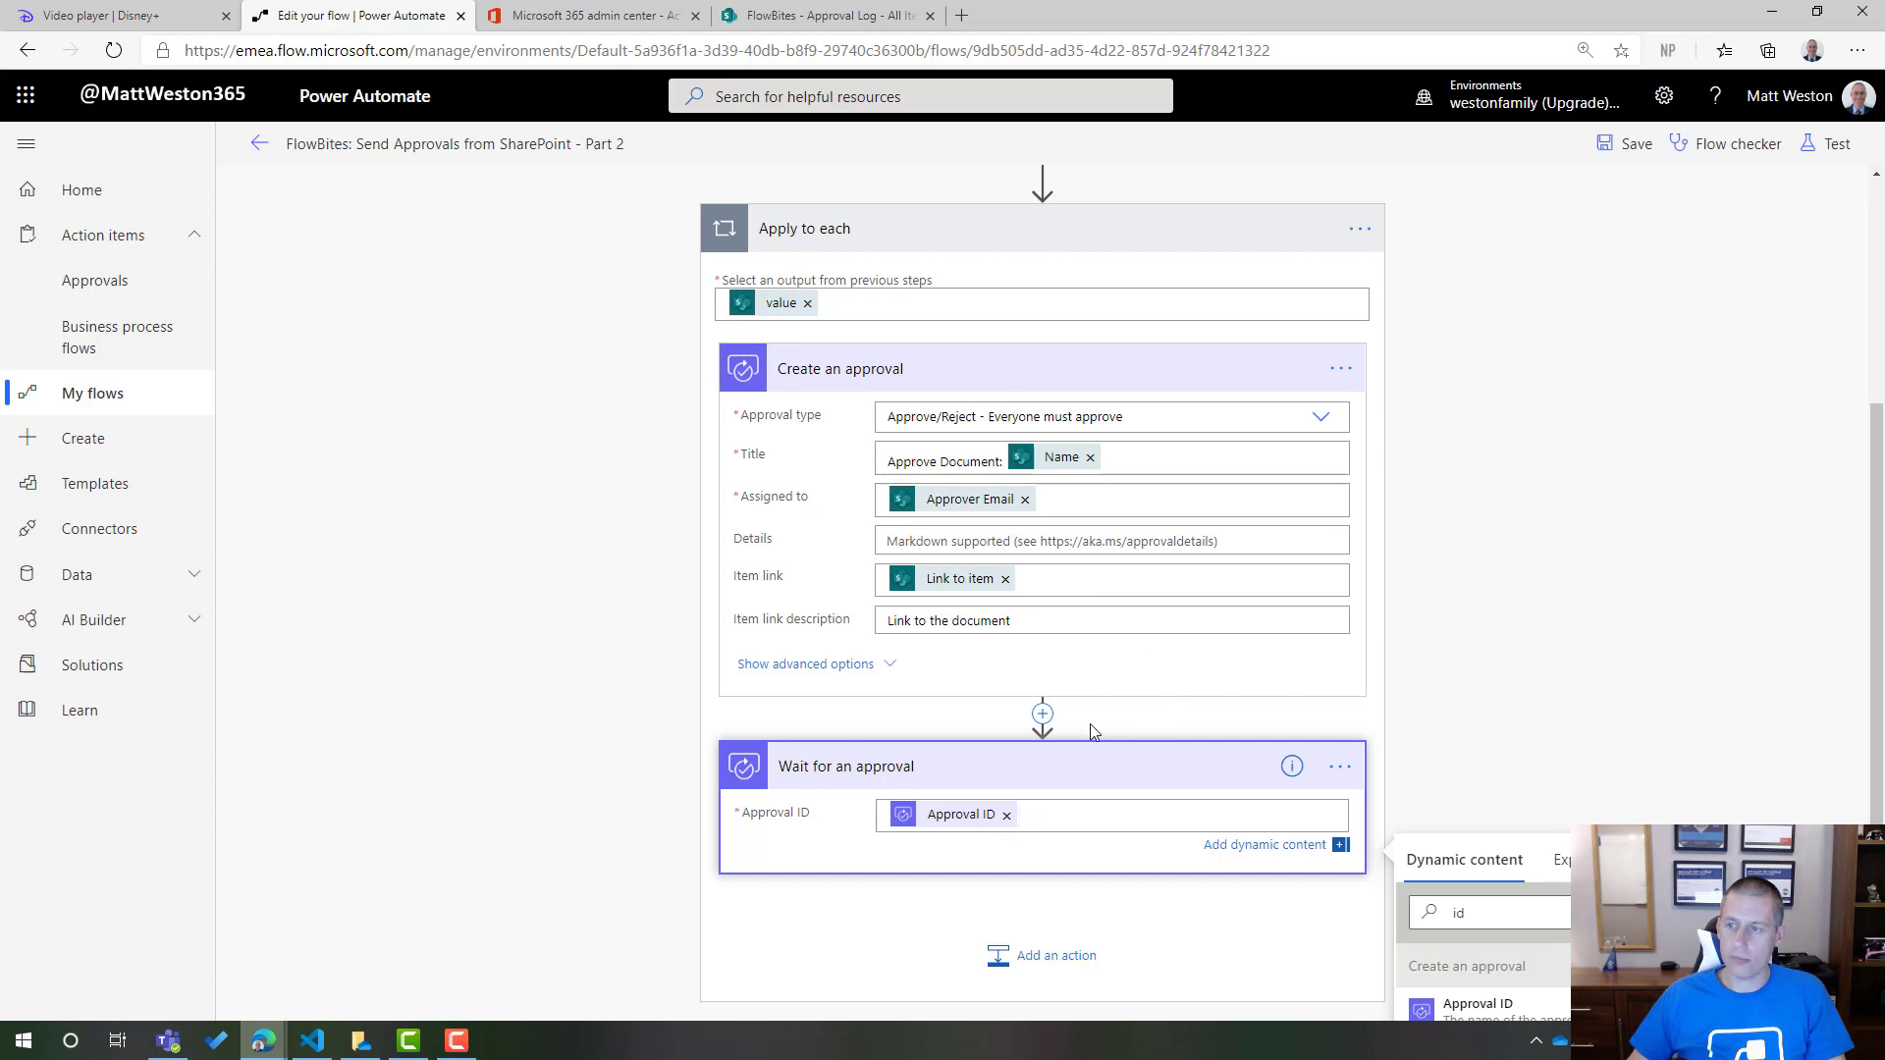
left_click(1235, 725)
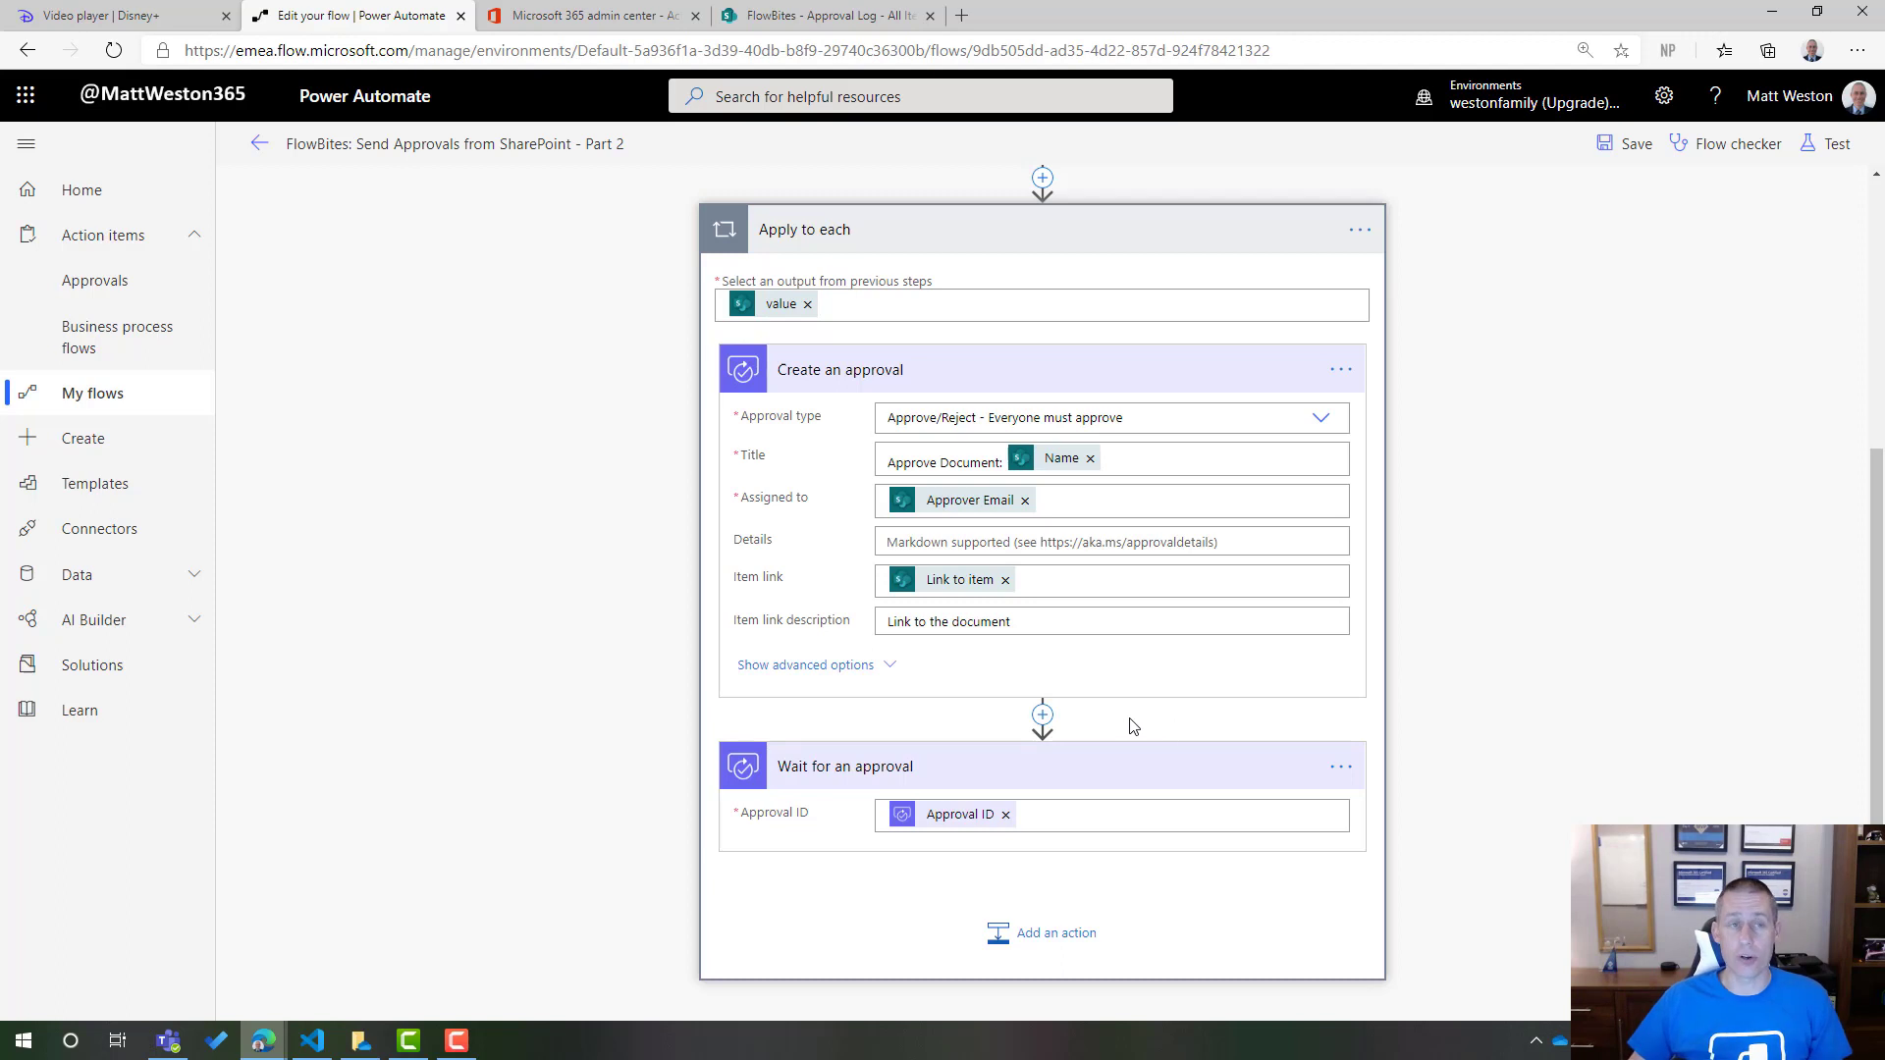
- Insert a SharePoint Create item action between Create an approval and Wait for an approval
left_click(1042, 714)
left_click(1025, 746)
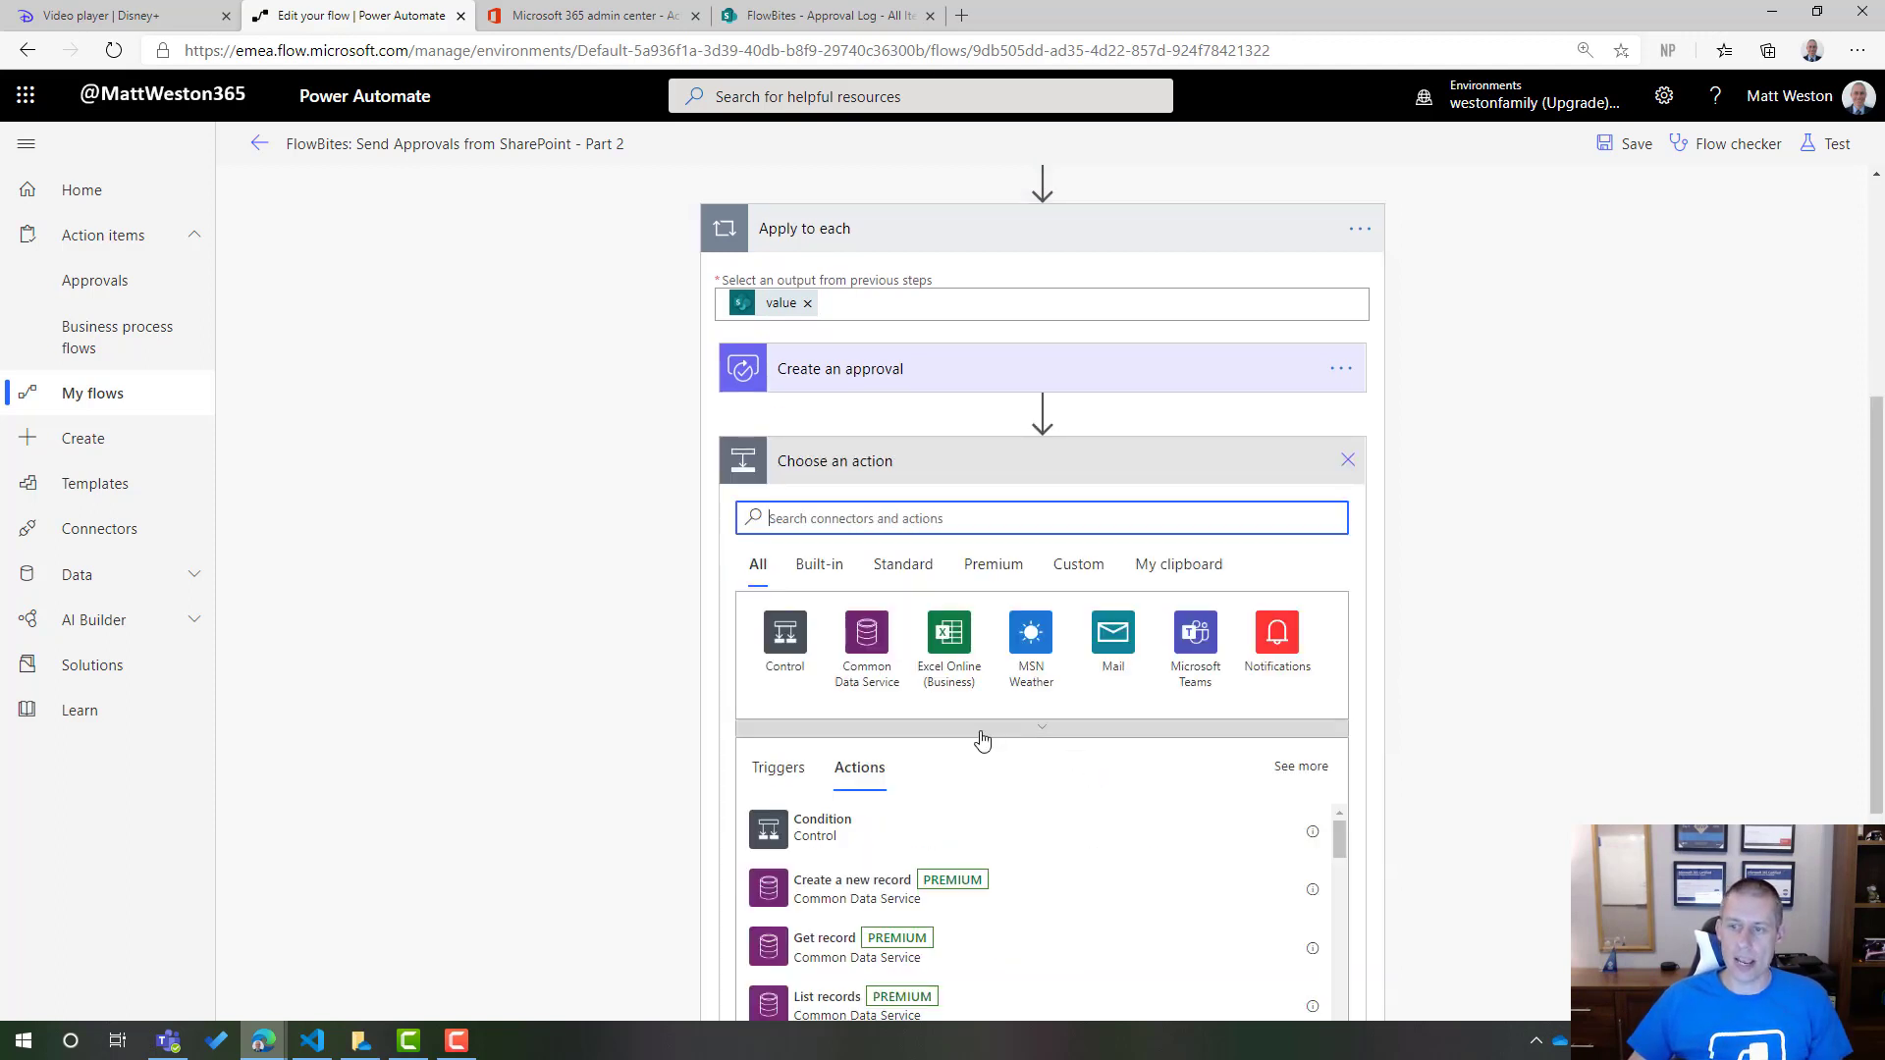
type("c")
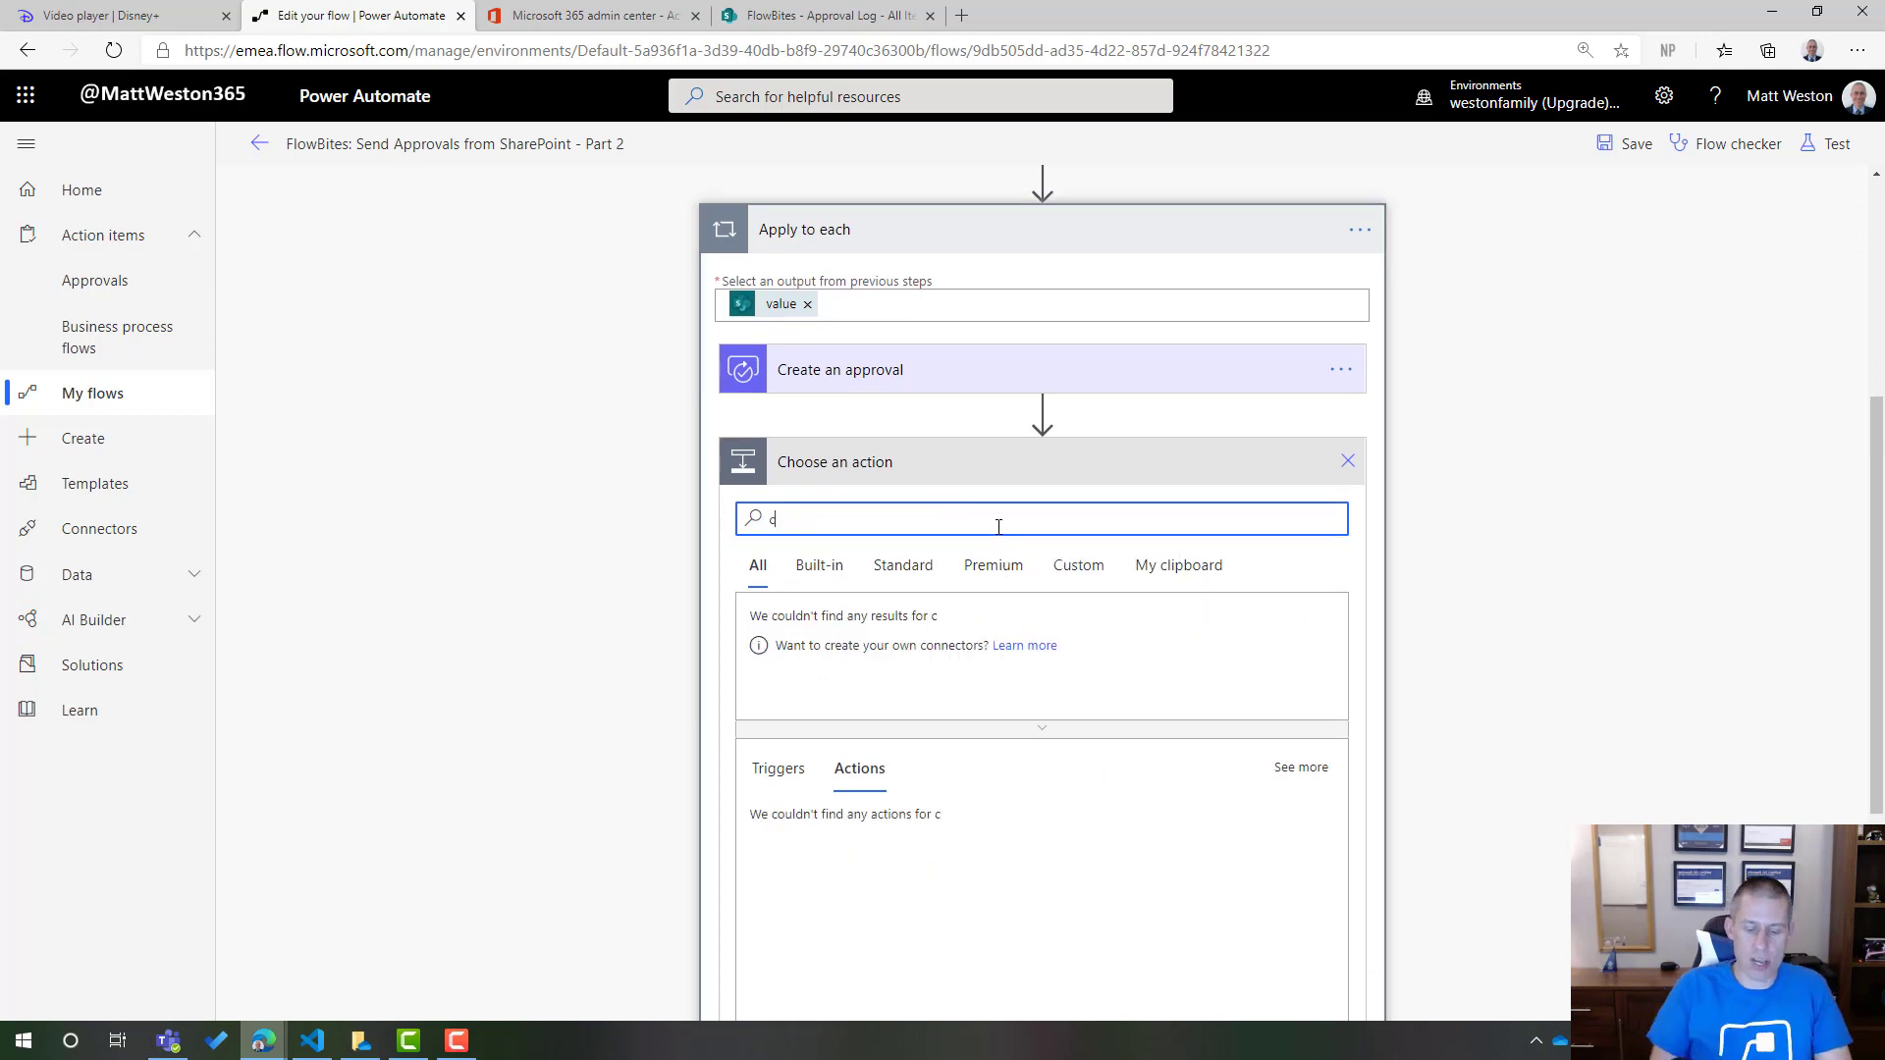
type("reate it")
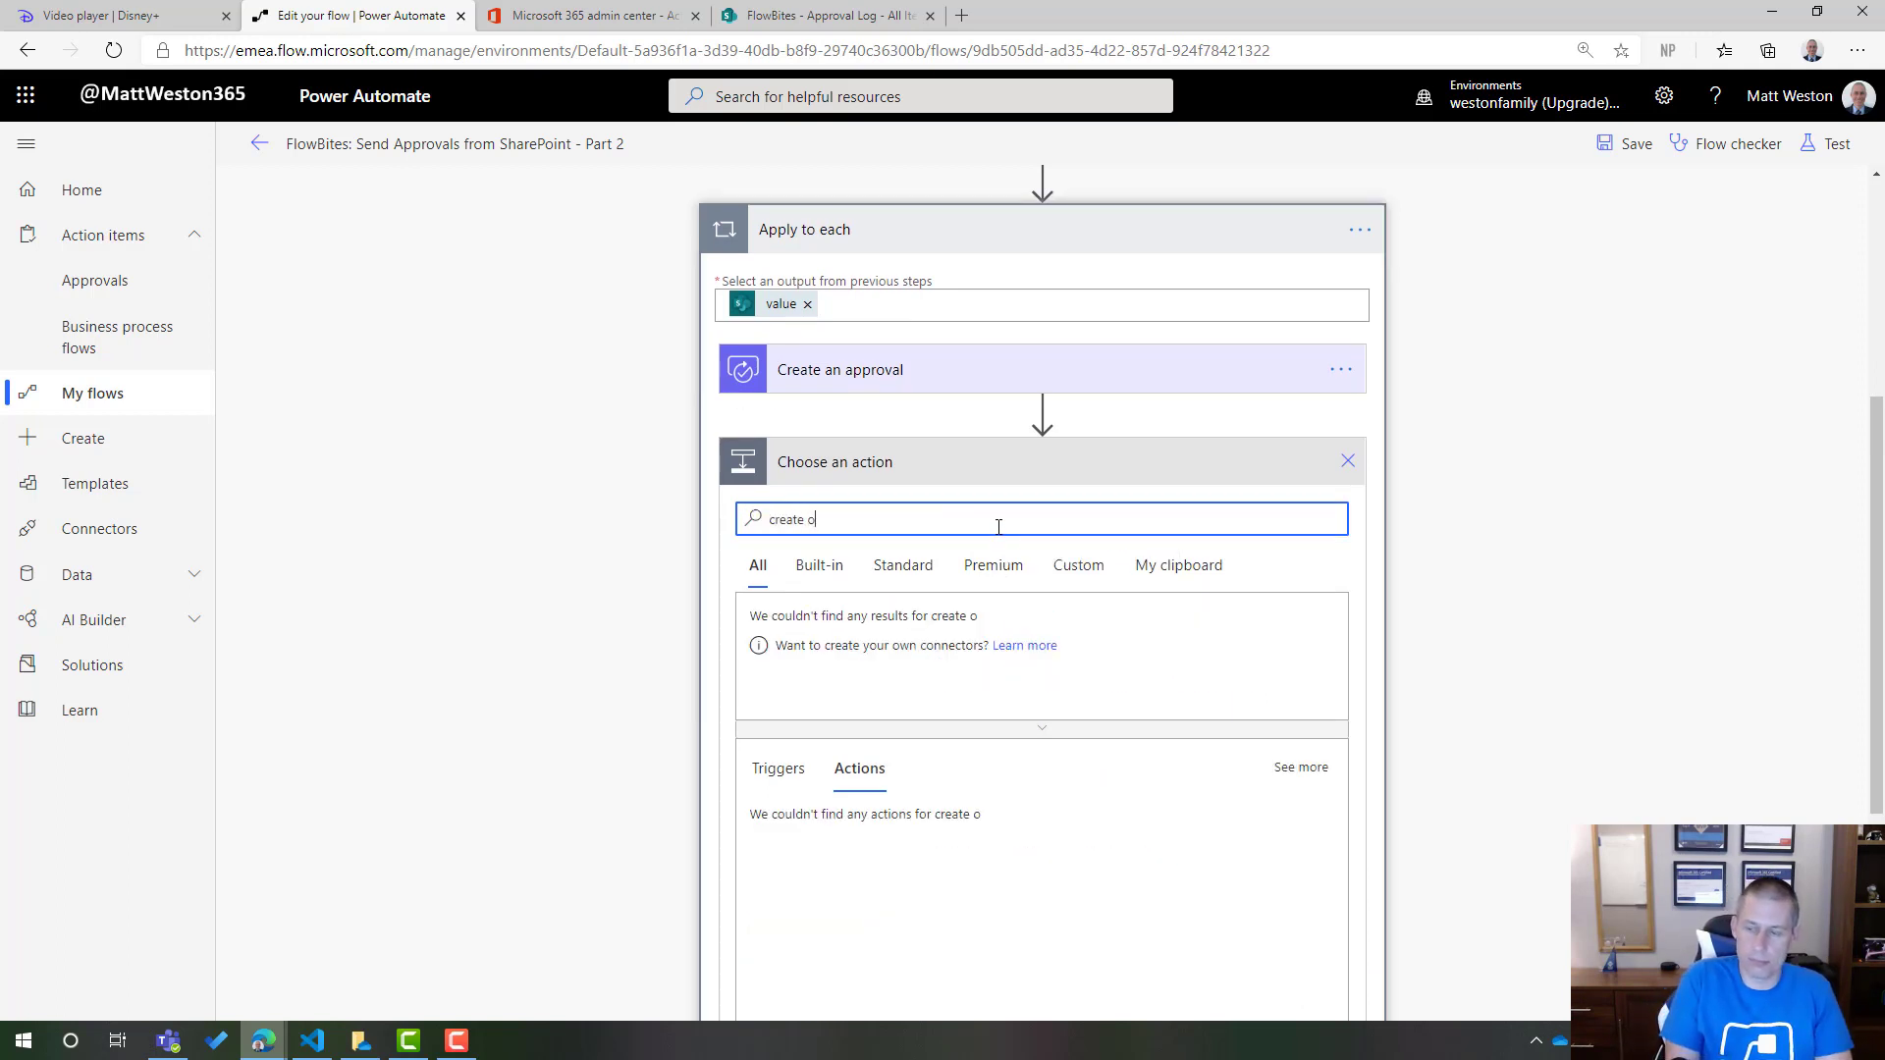
key("BackSpace")
key("BackSpace")
type("item,")
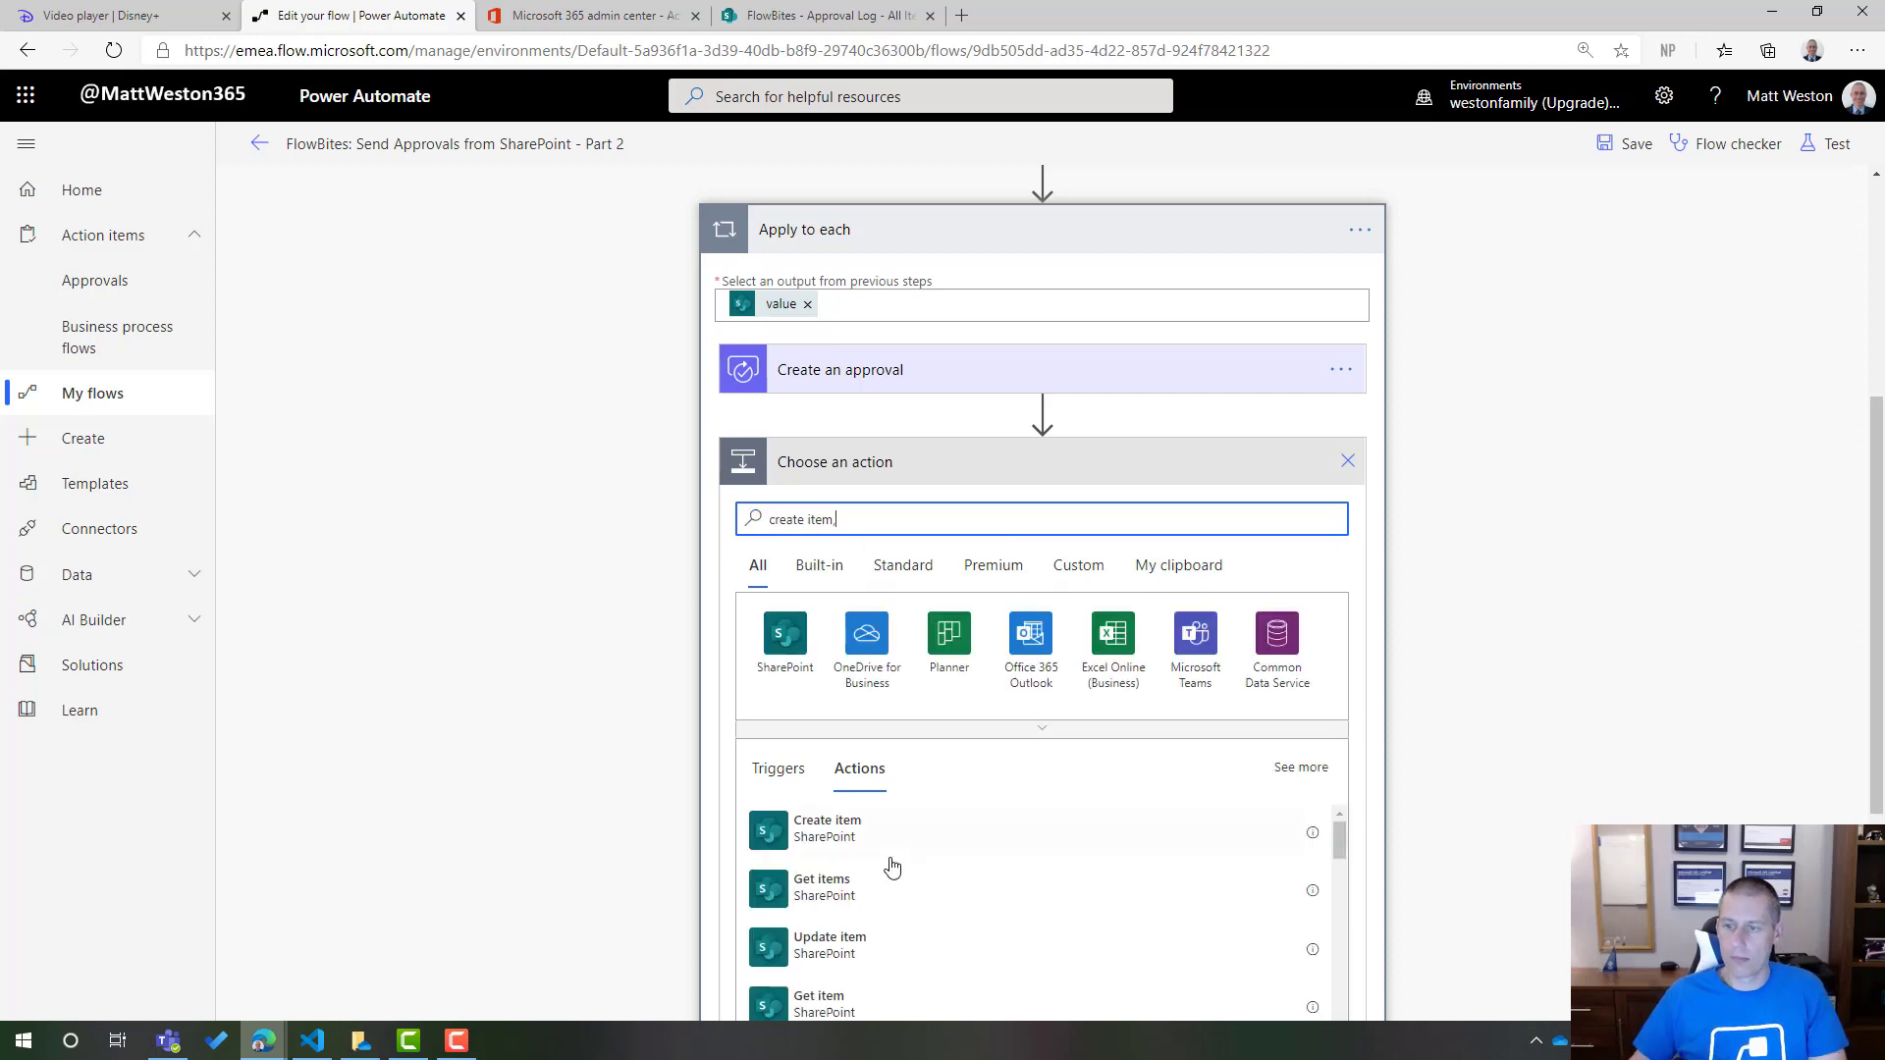
left_click(999, 817)
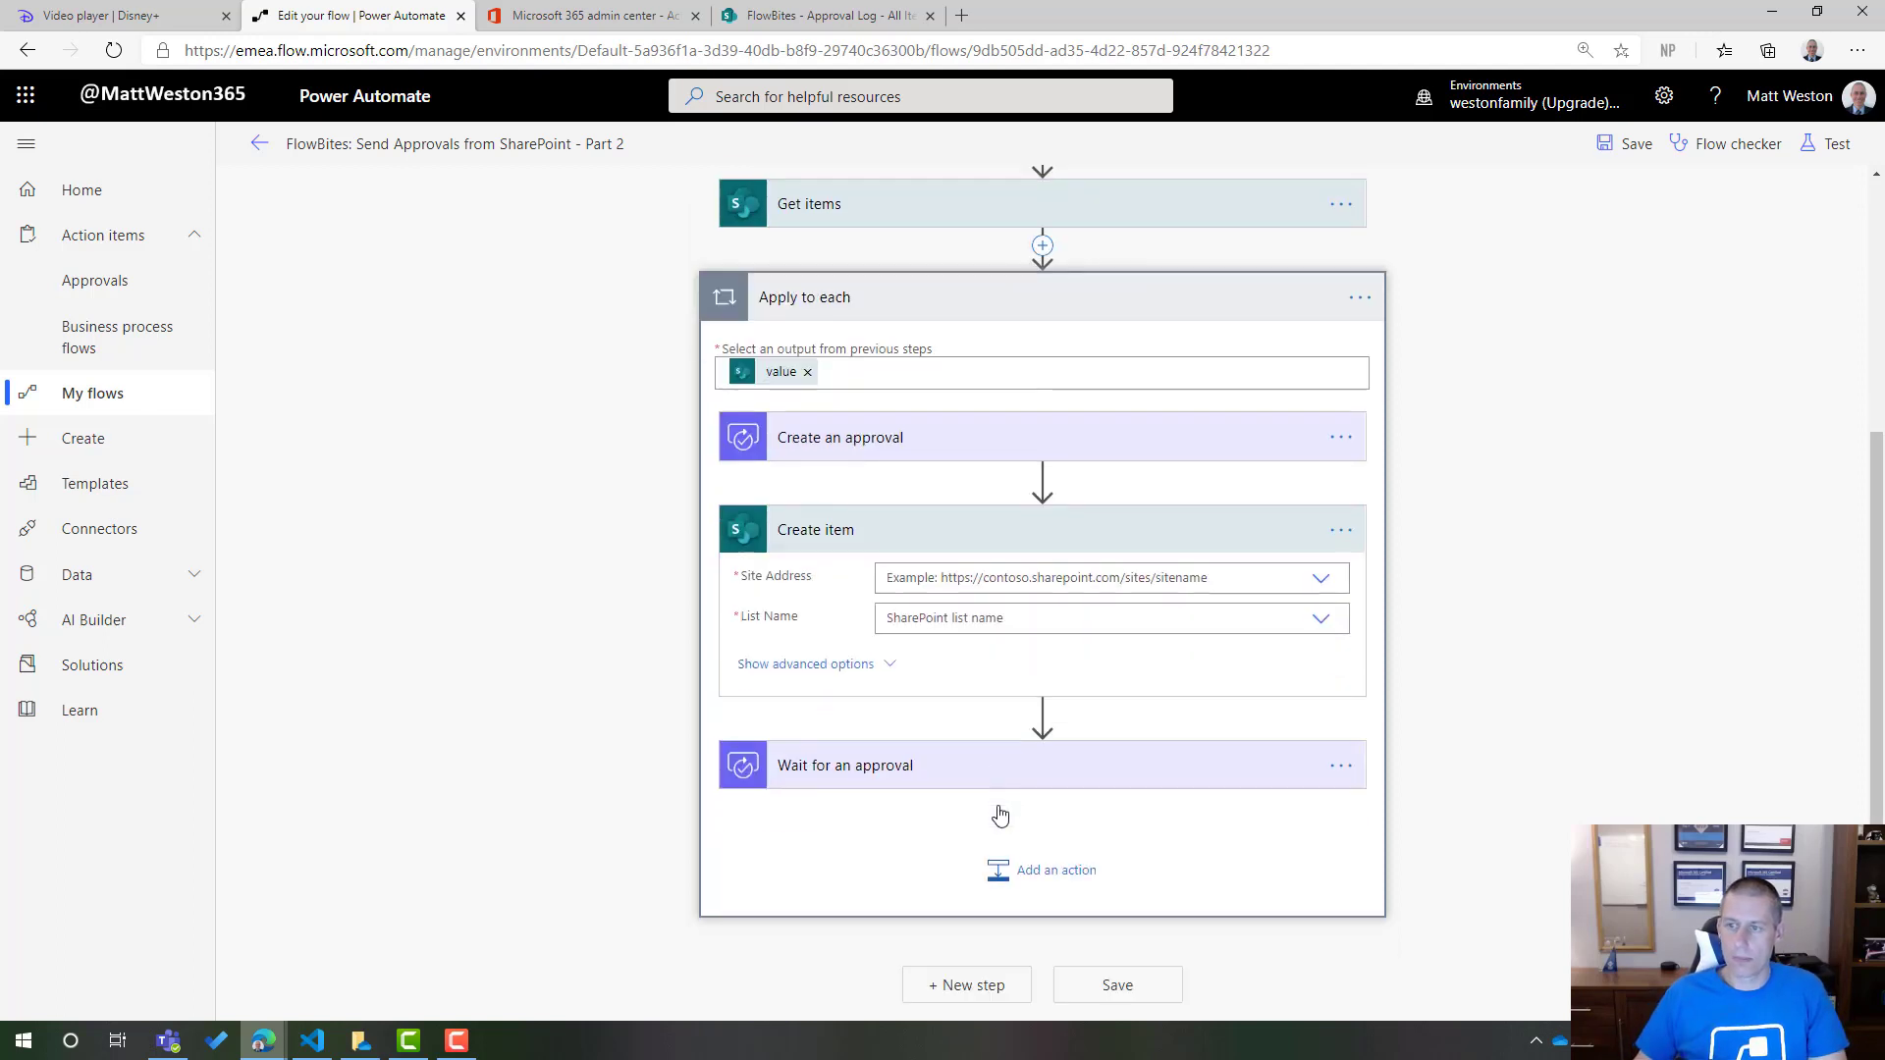
- Point Create item at the FlowBites site's Approval Log list with Title set to Name
left_click(977, 579)
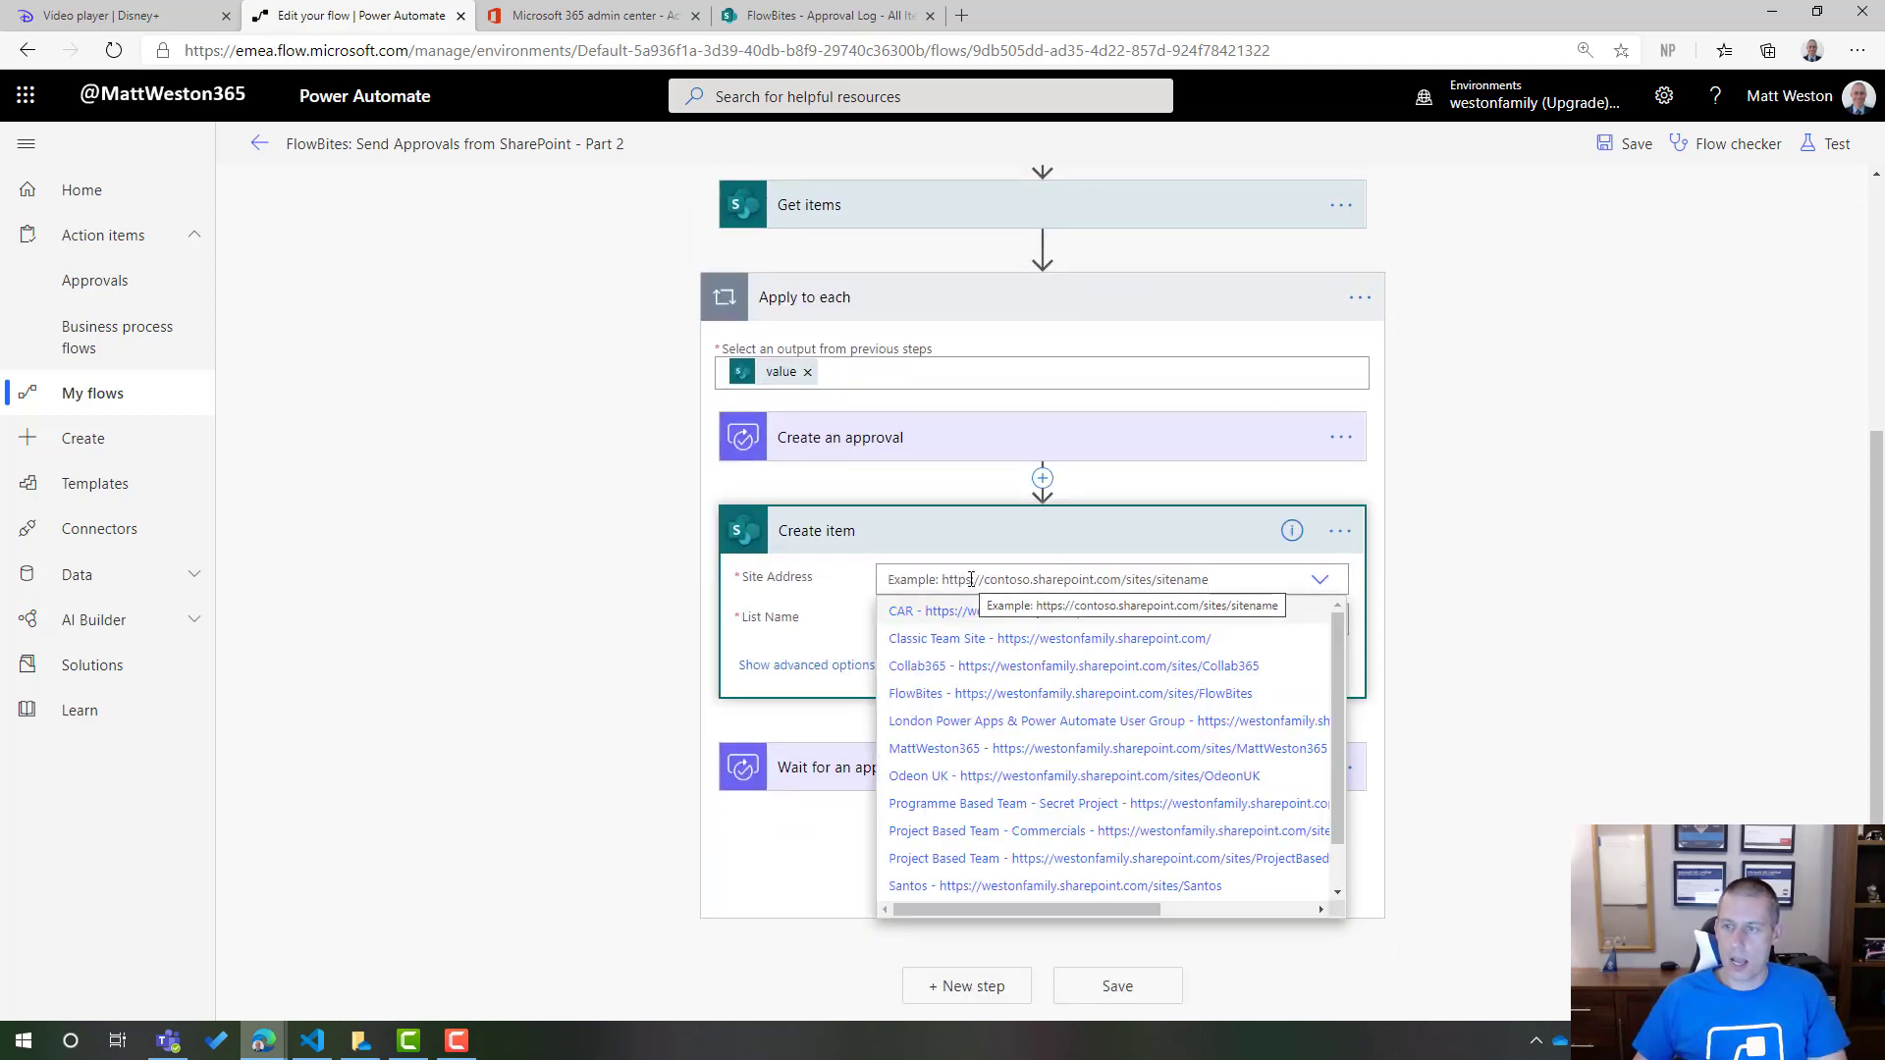
left_click(996, 694)
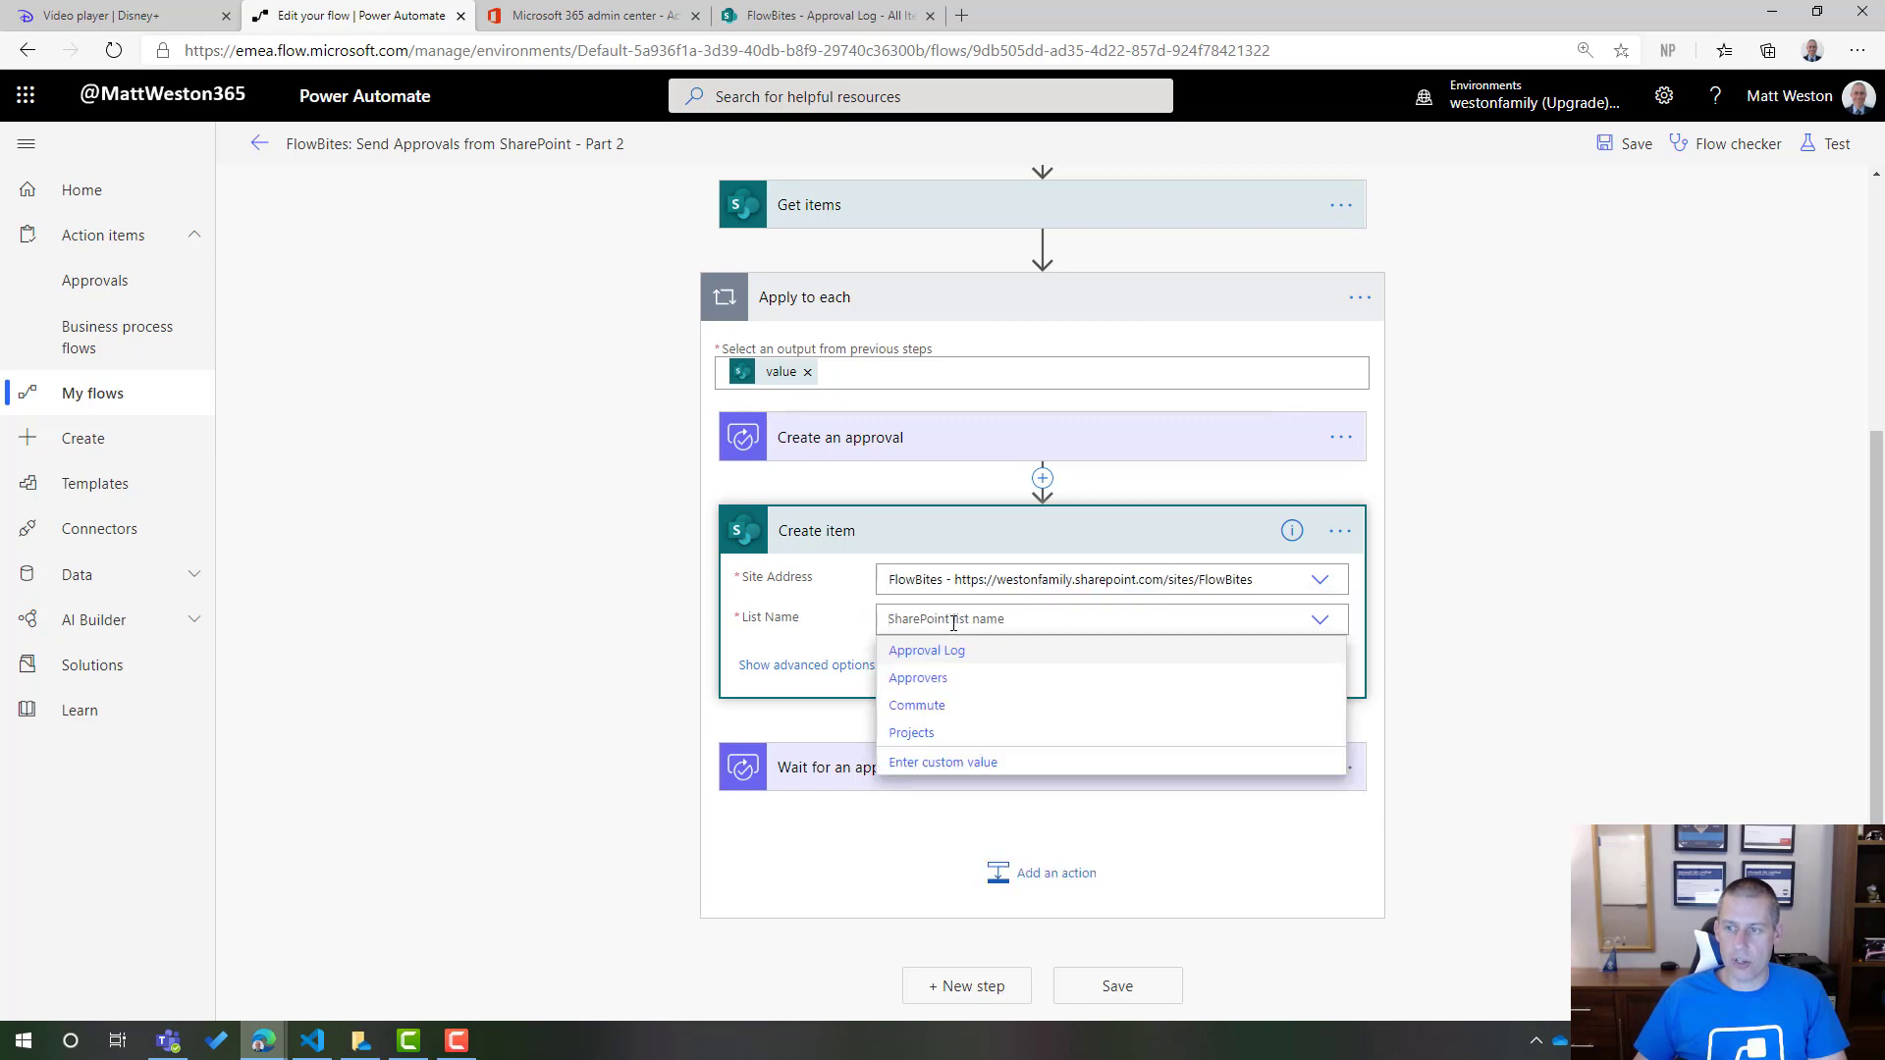
left_click(1009, 653)
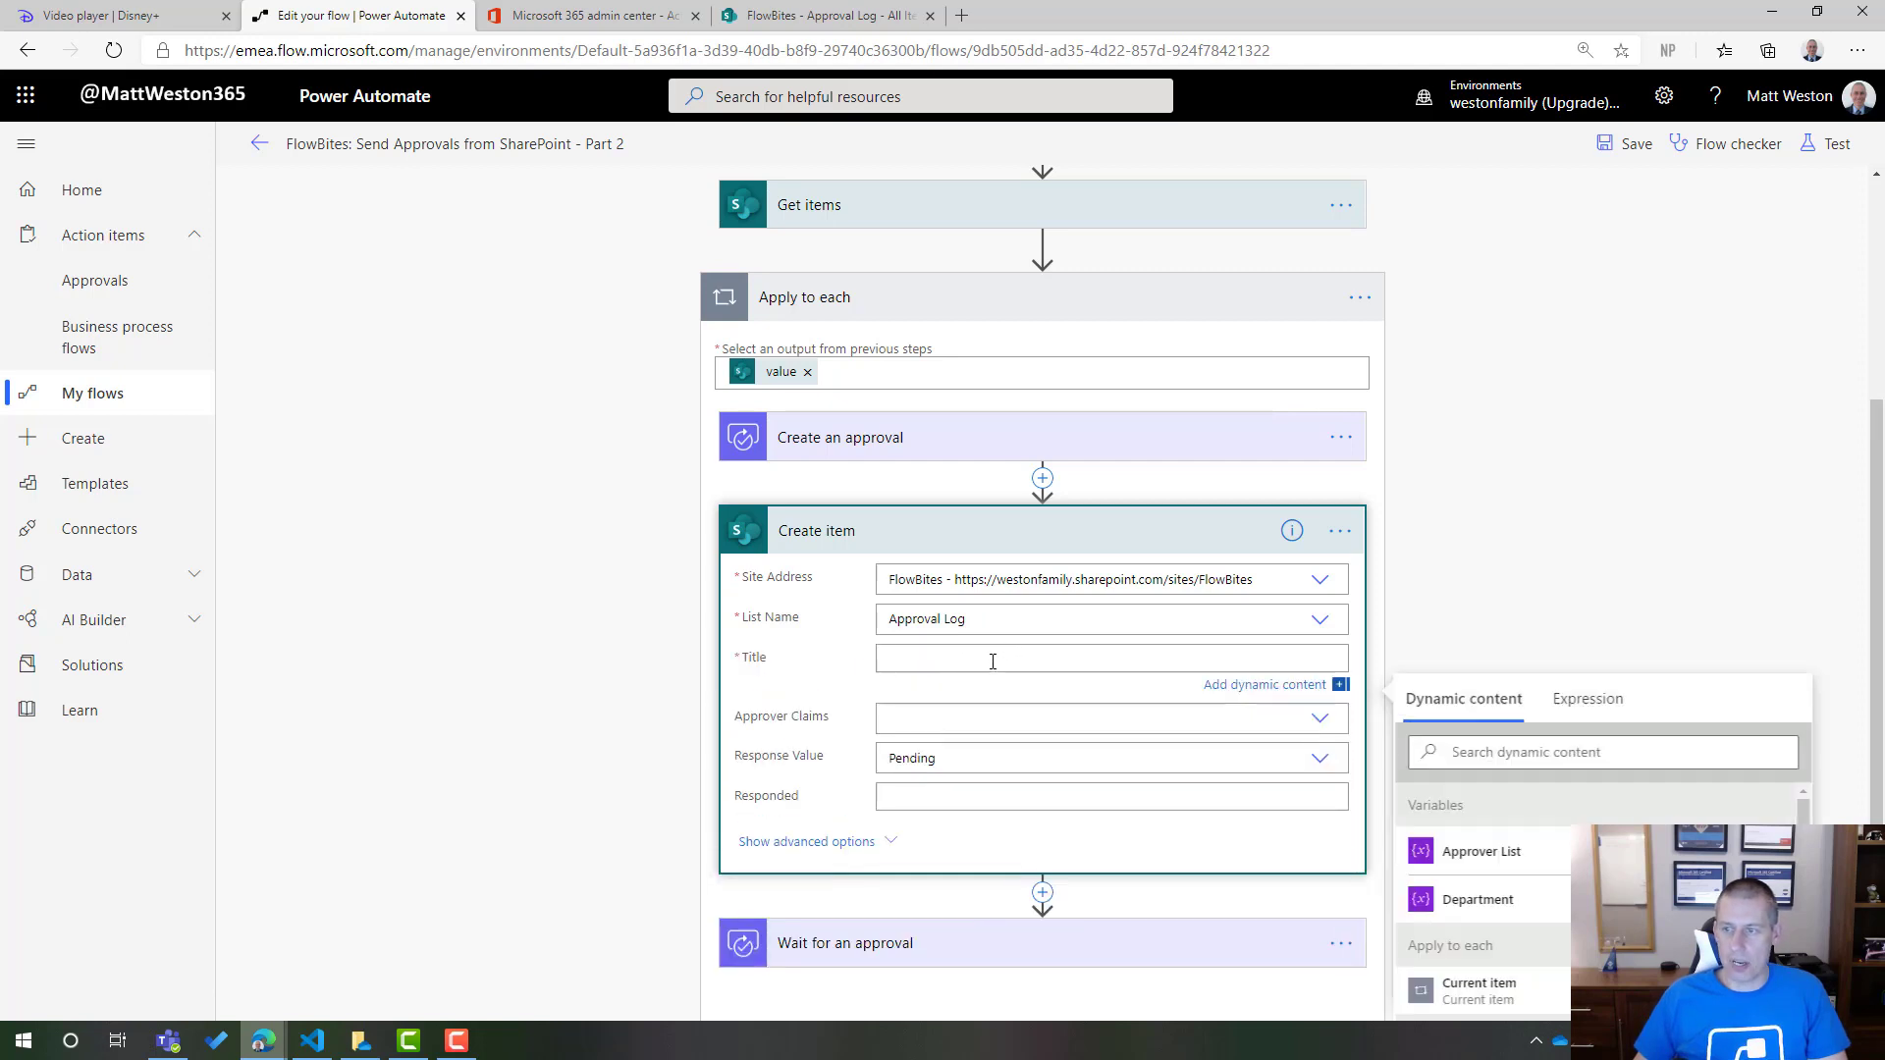
left_click(1658, 753)
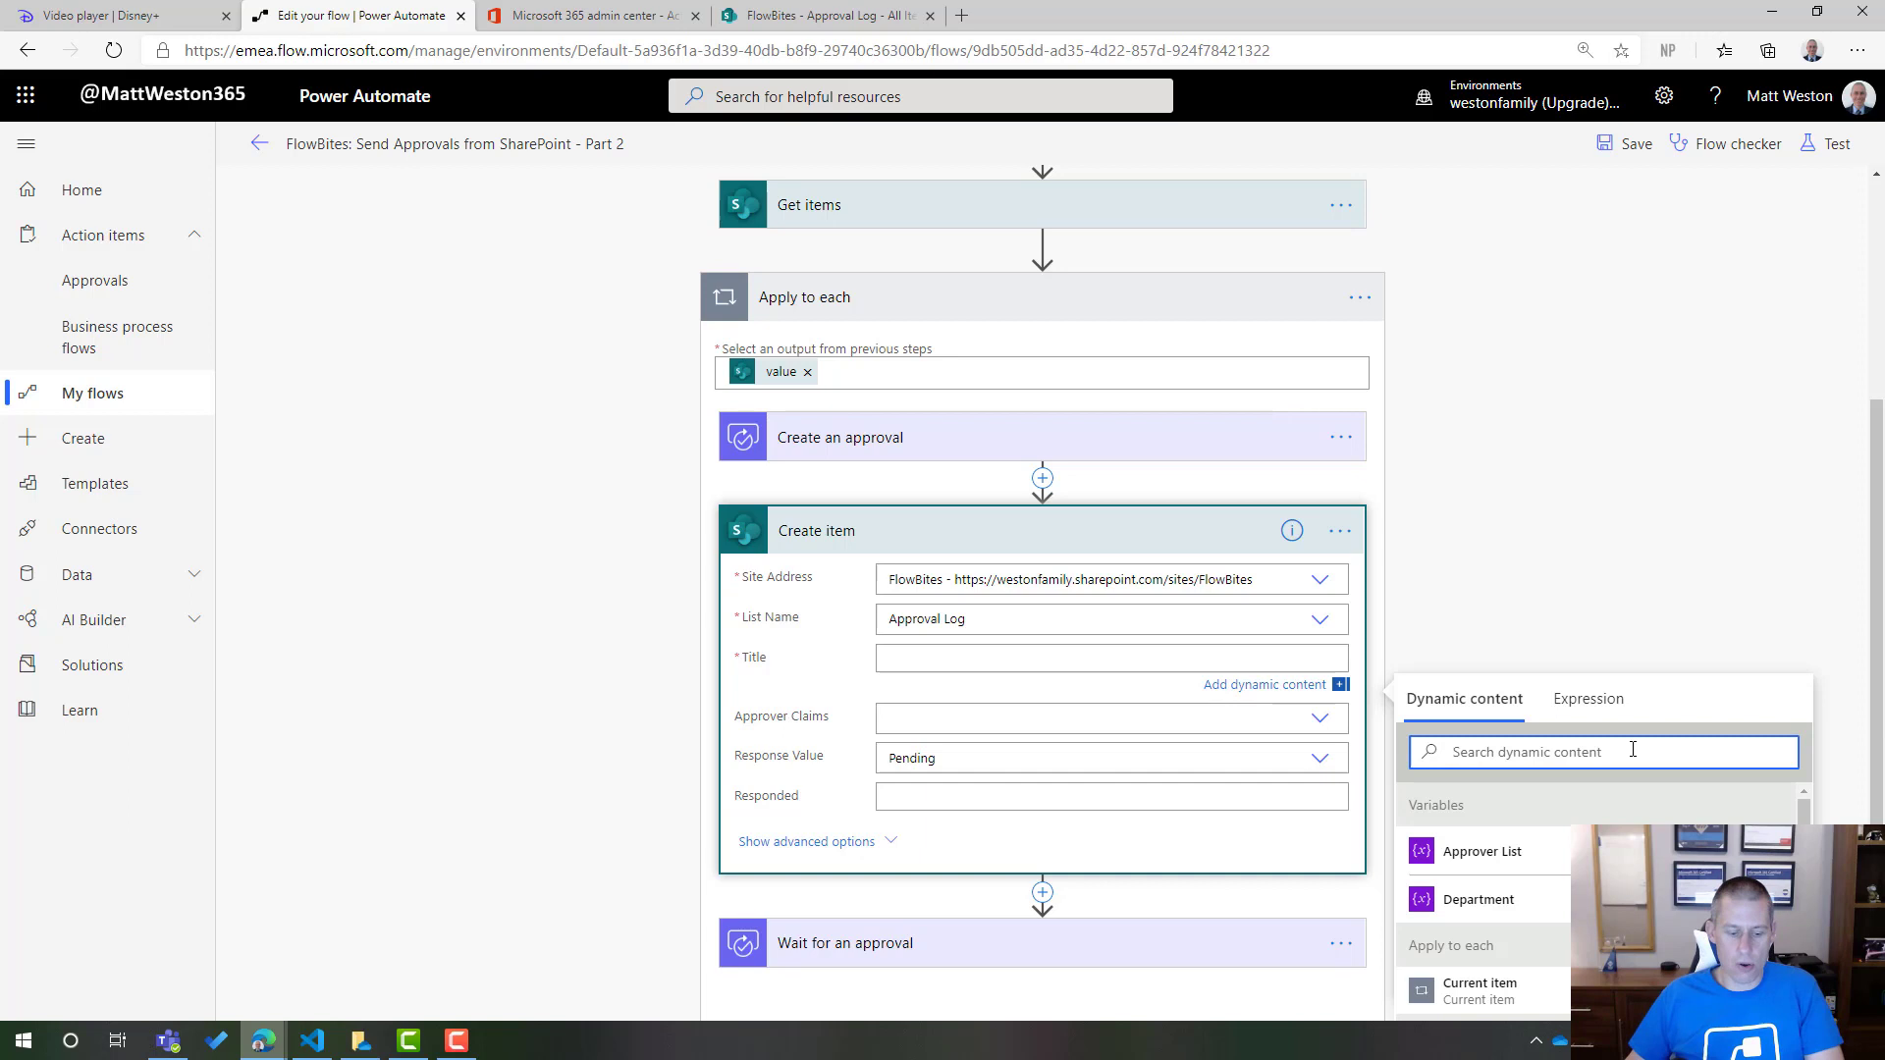
type("name")
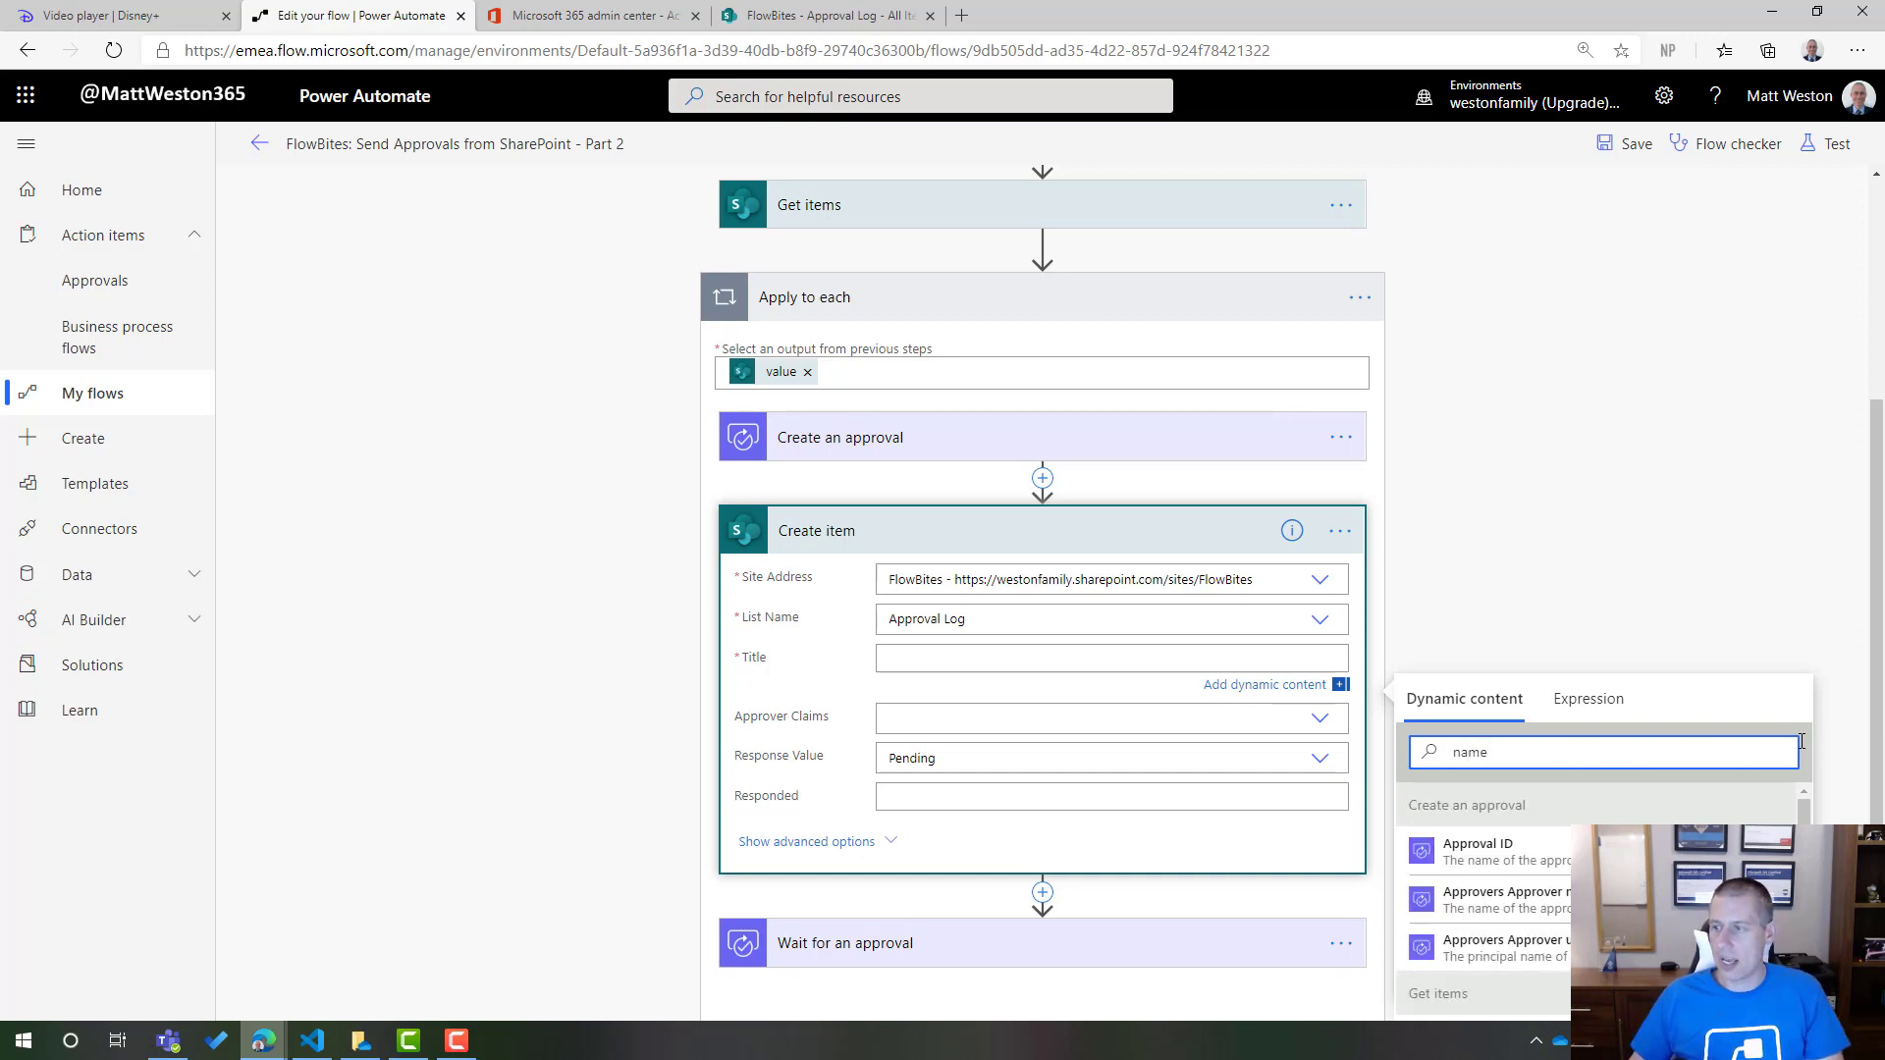
scroll(1798, 763, "down", 5)
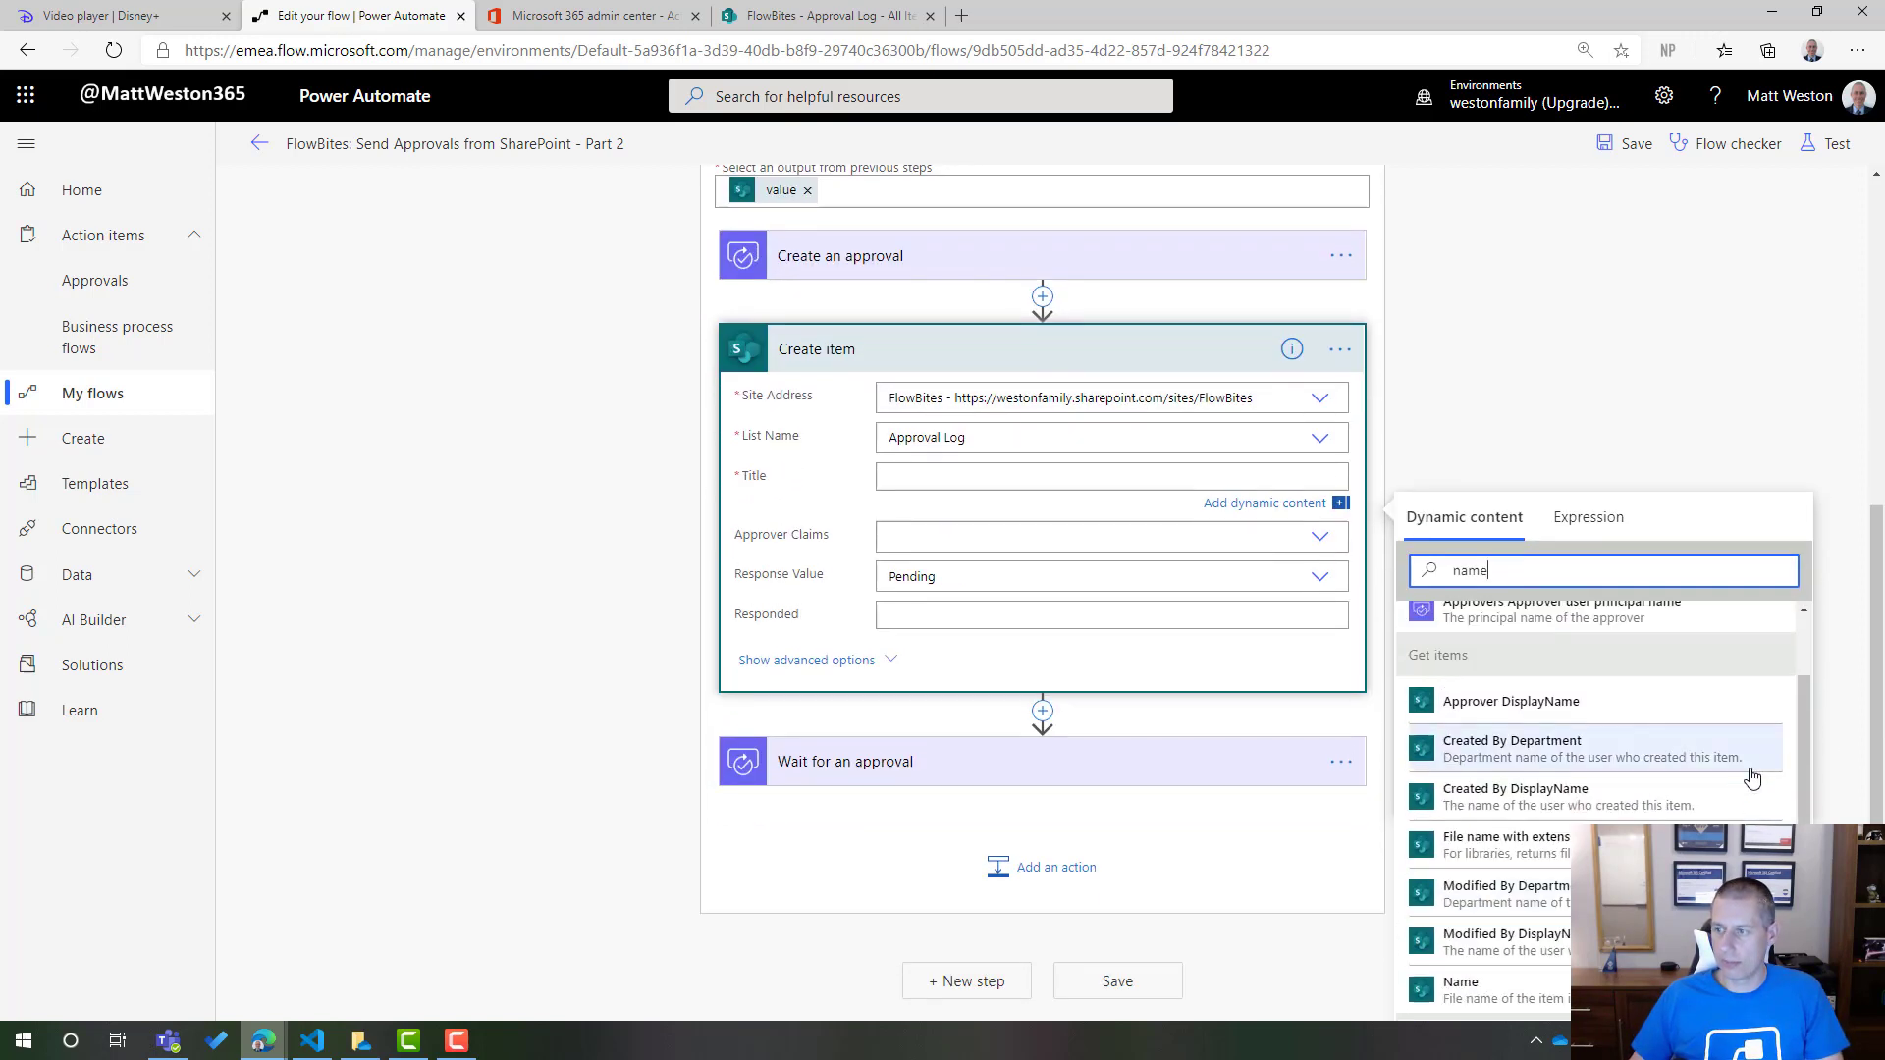
scroll(1752, 779, "down", 5)
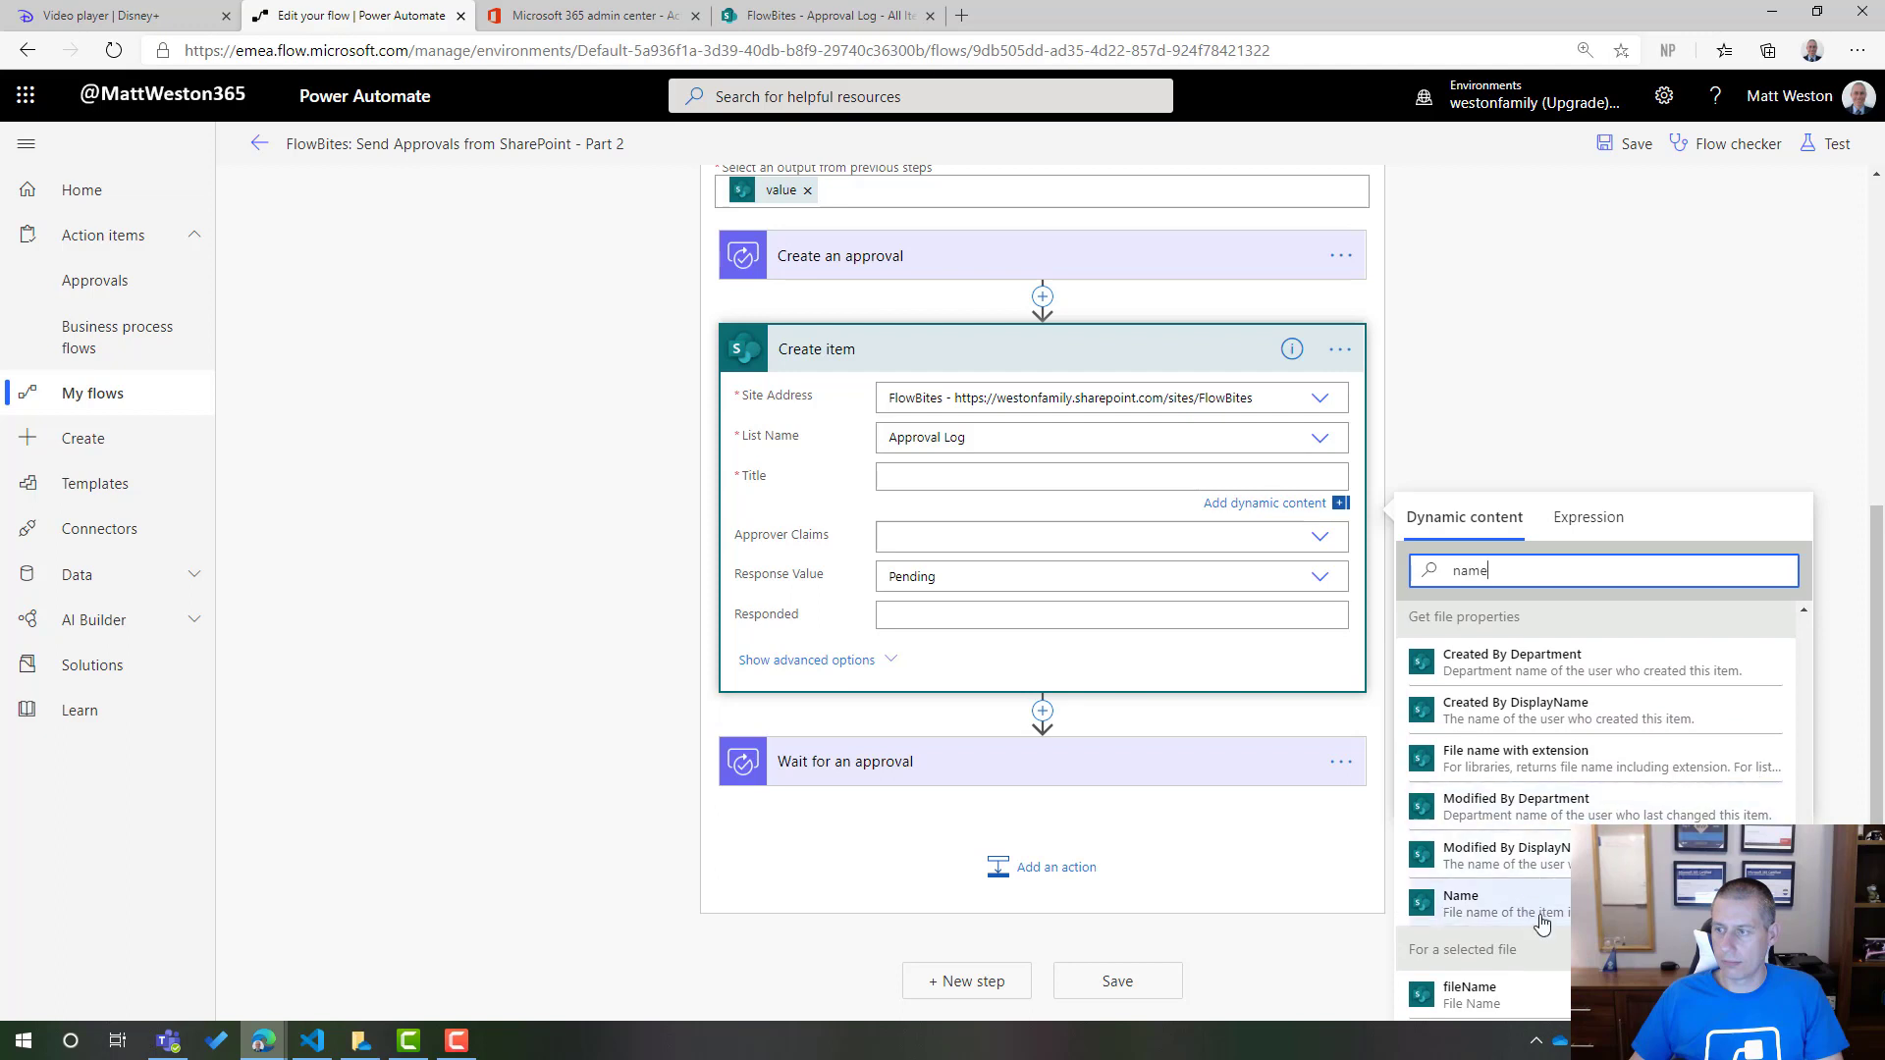
left_click(1539, 907)
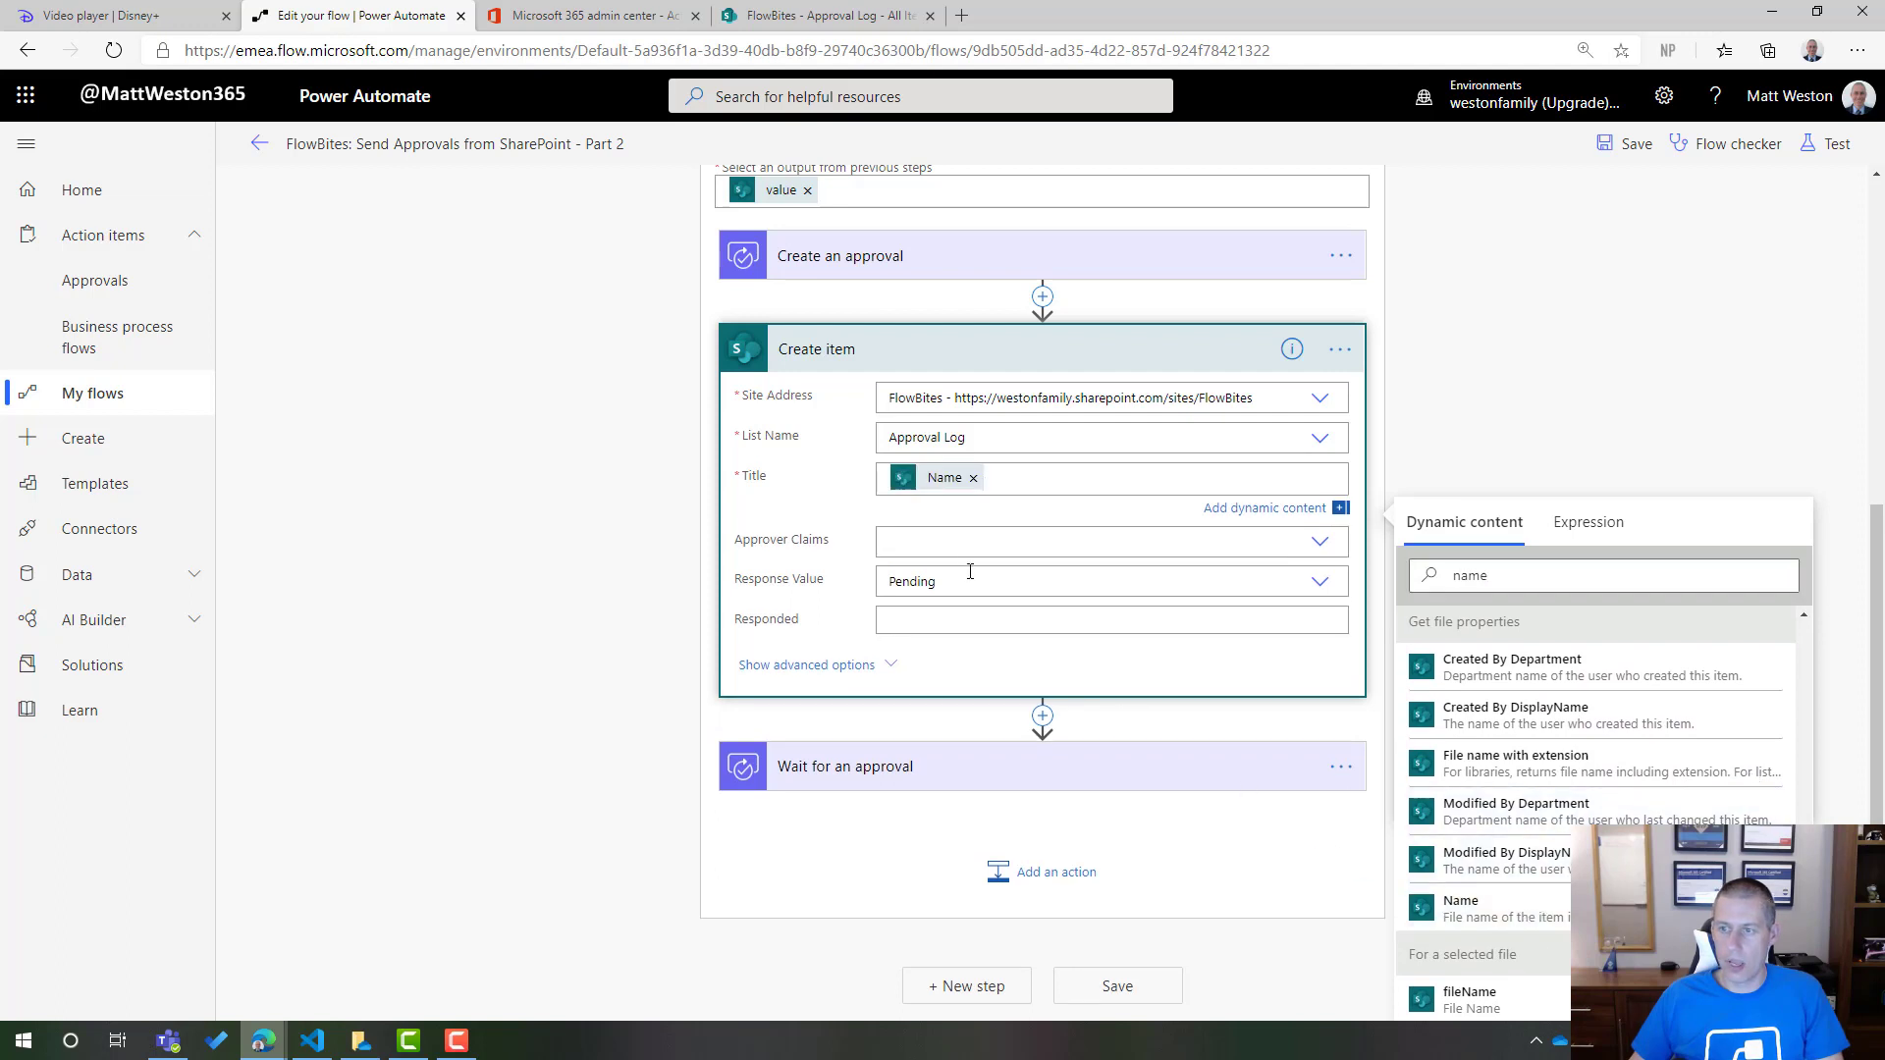
- Fill Approver Claims with the custom dynamic value Approver Claims and collapse the step
left_click(1025, 551)
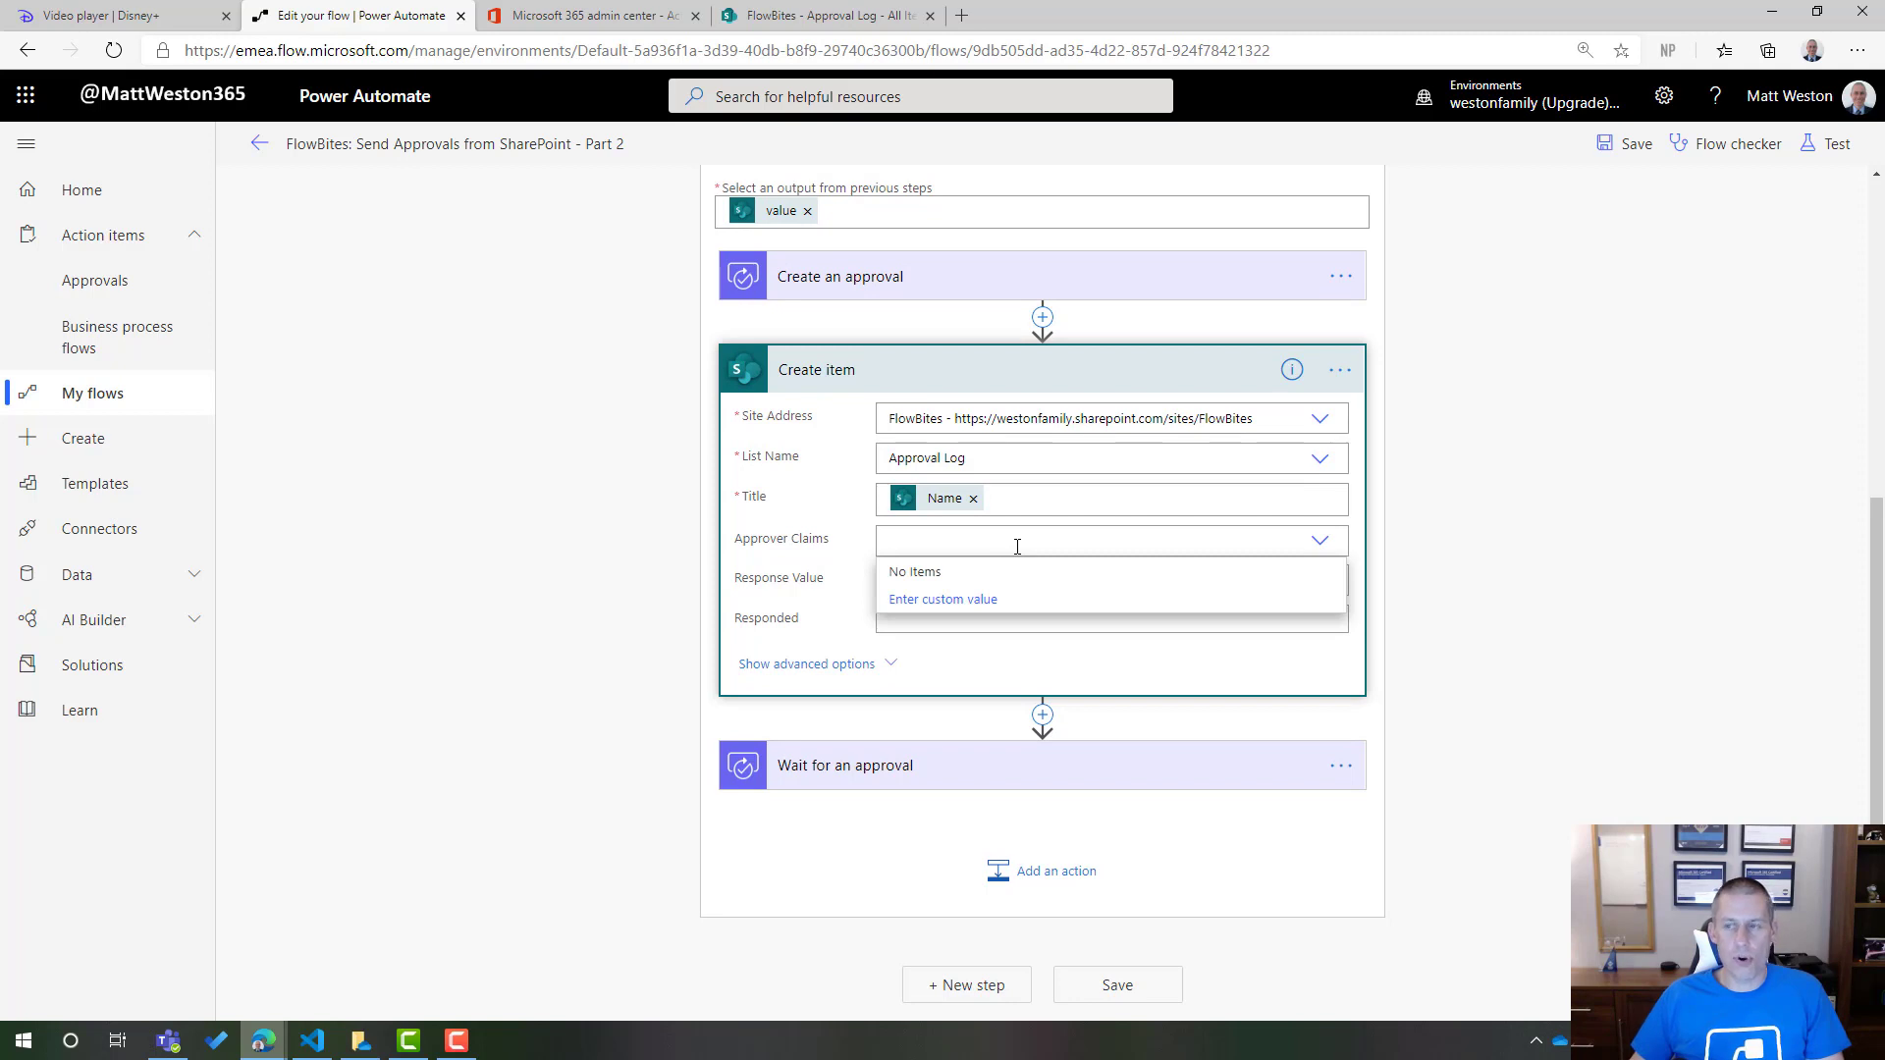
left_click(979, 598)
left_click(1533, 634)
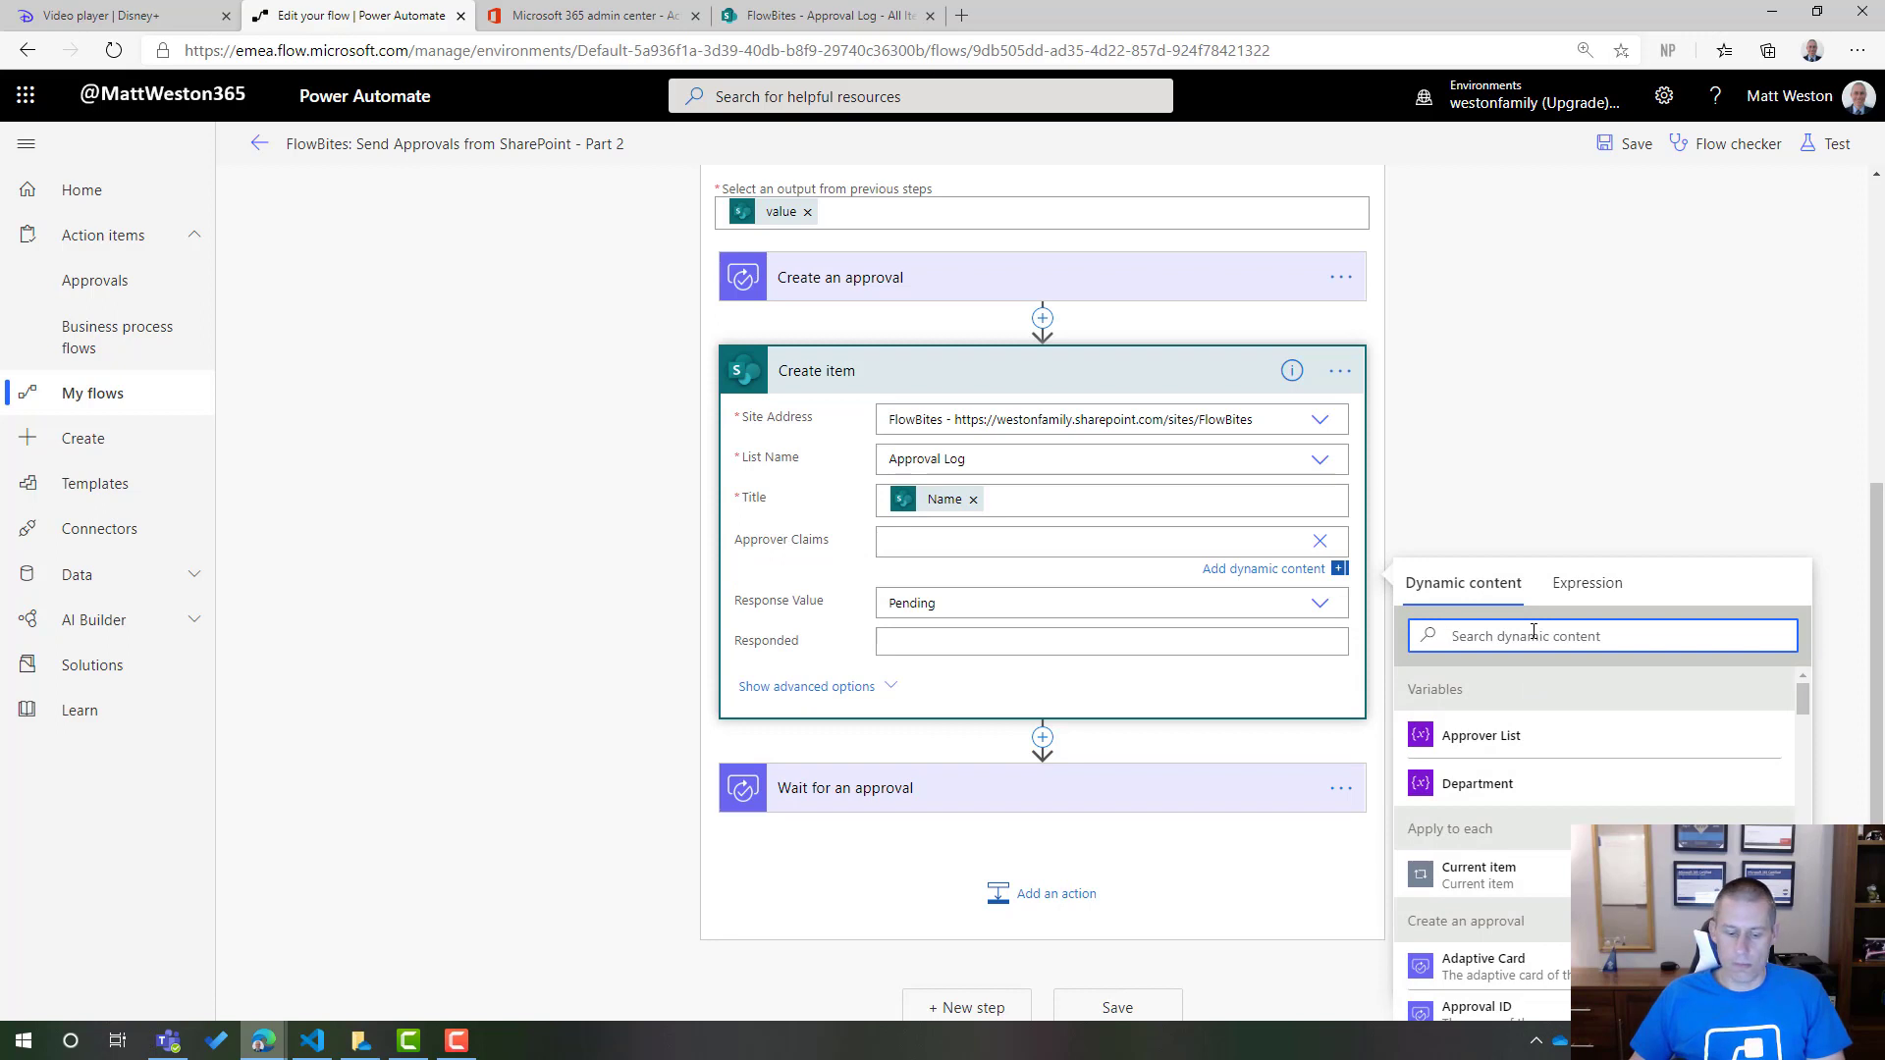
type("app")
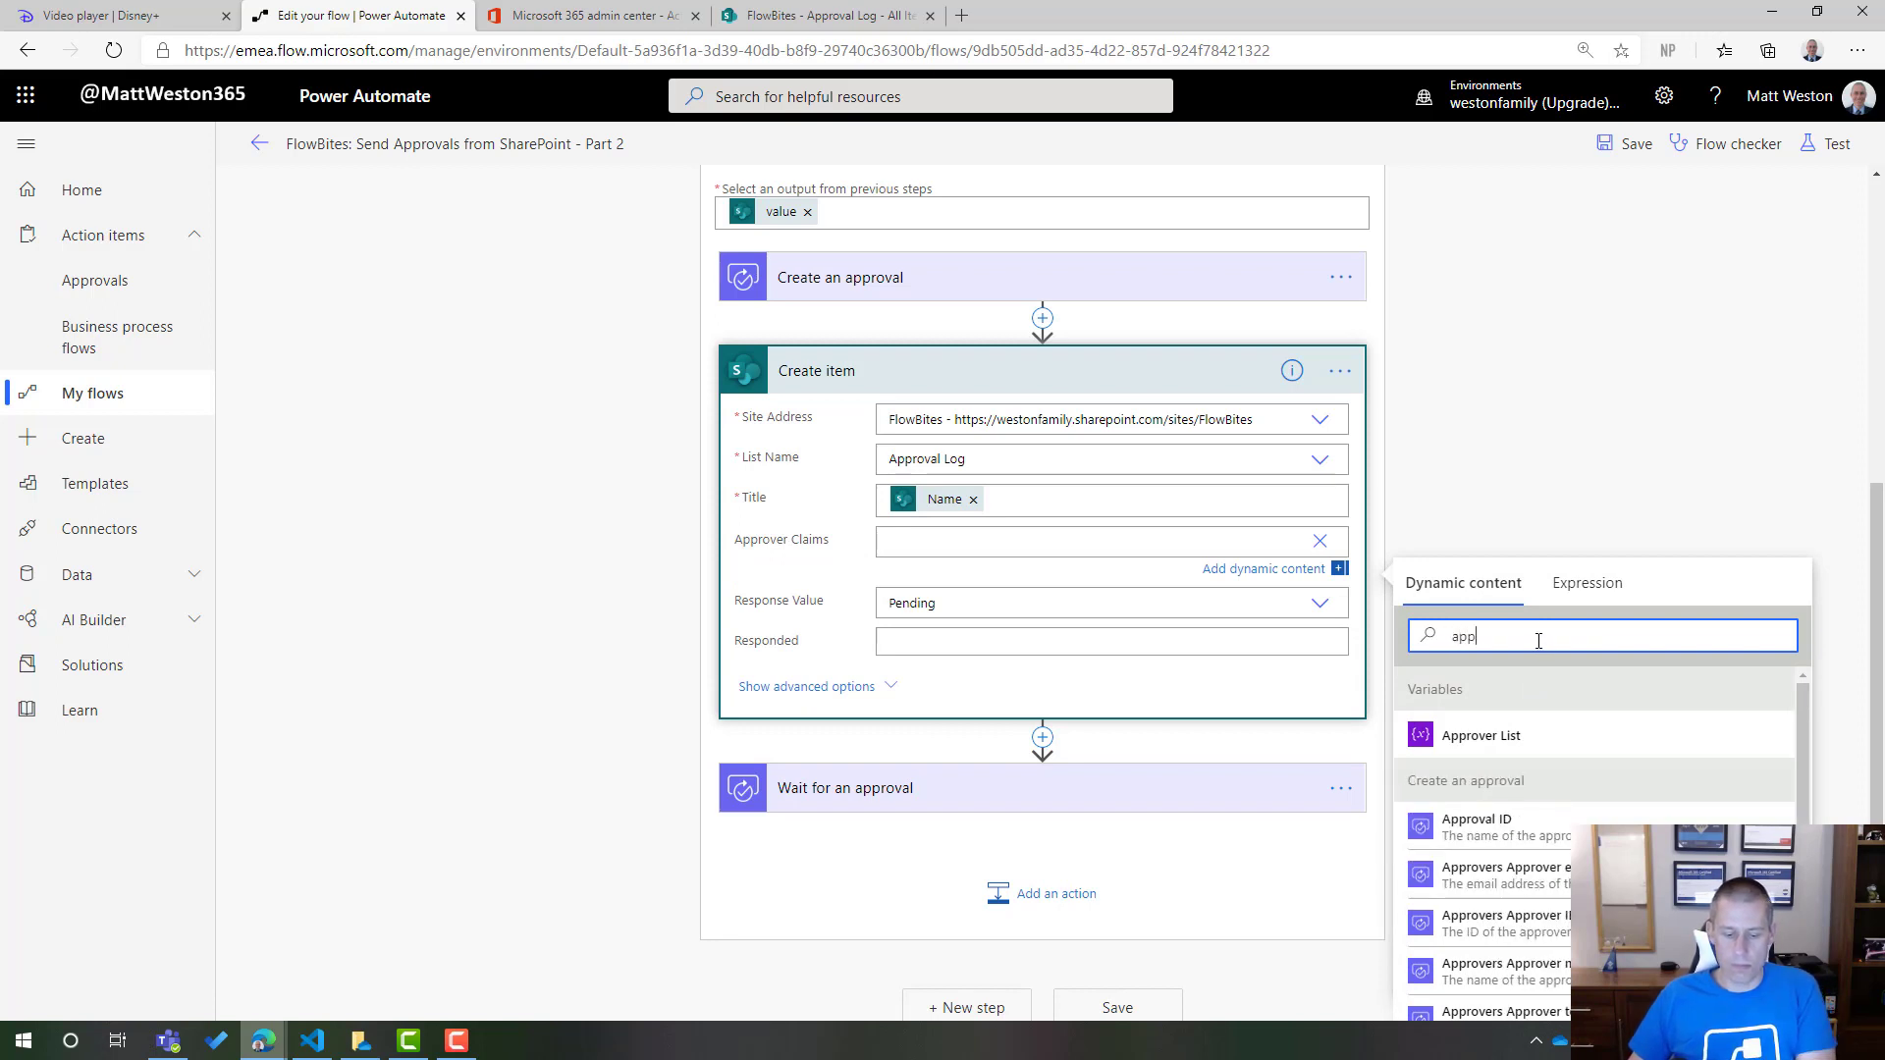
type("rover")
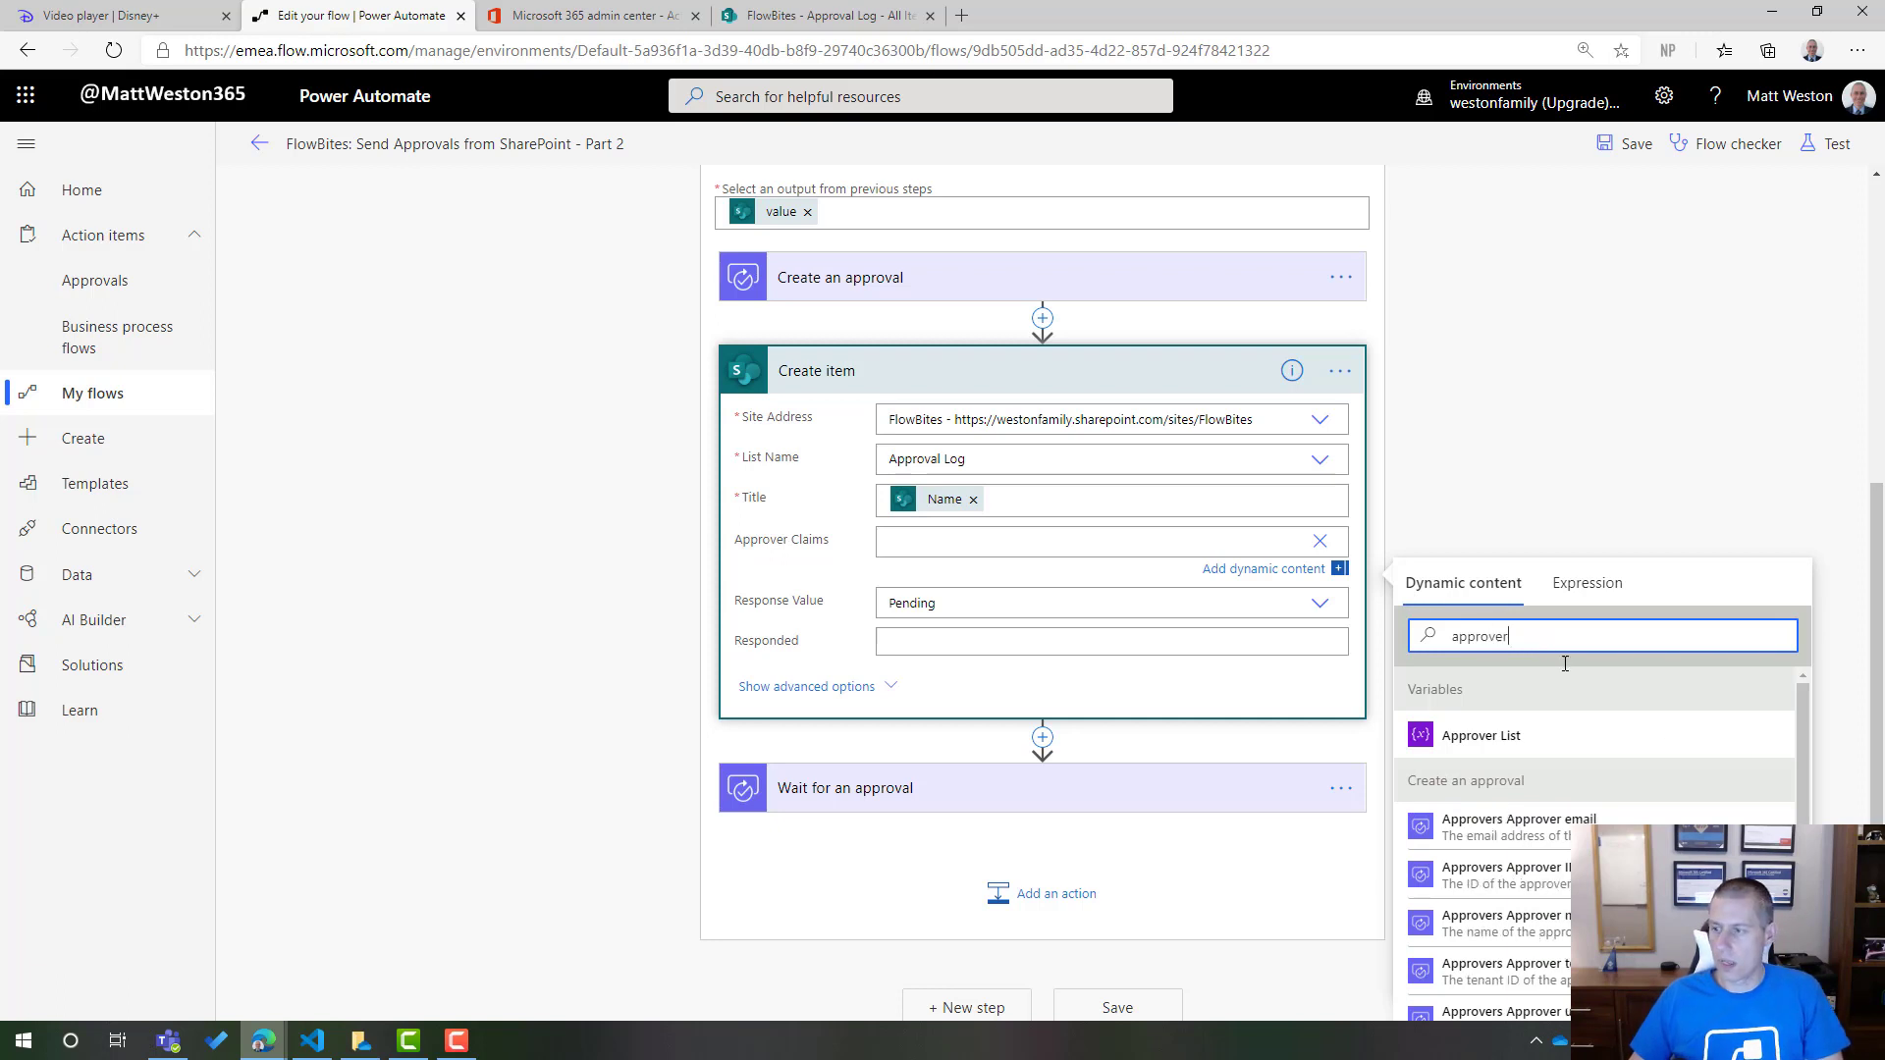
scroll(1717, 779, "down", 1)
scroll(1728, 780, "down", 3)
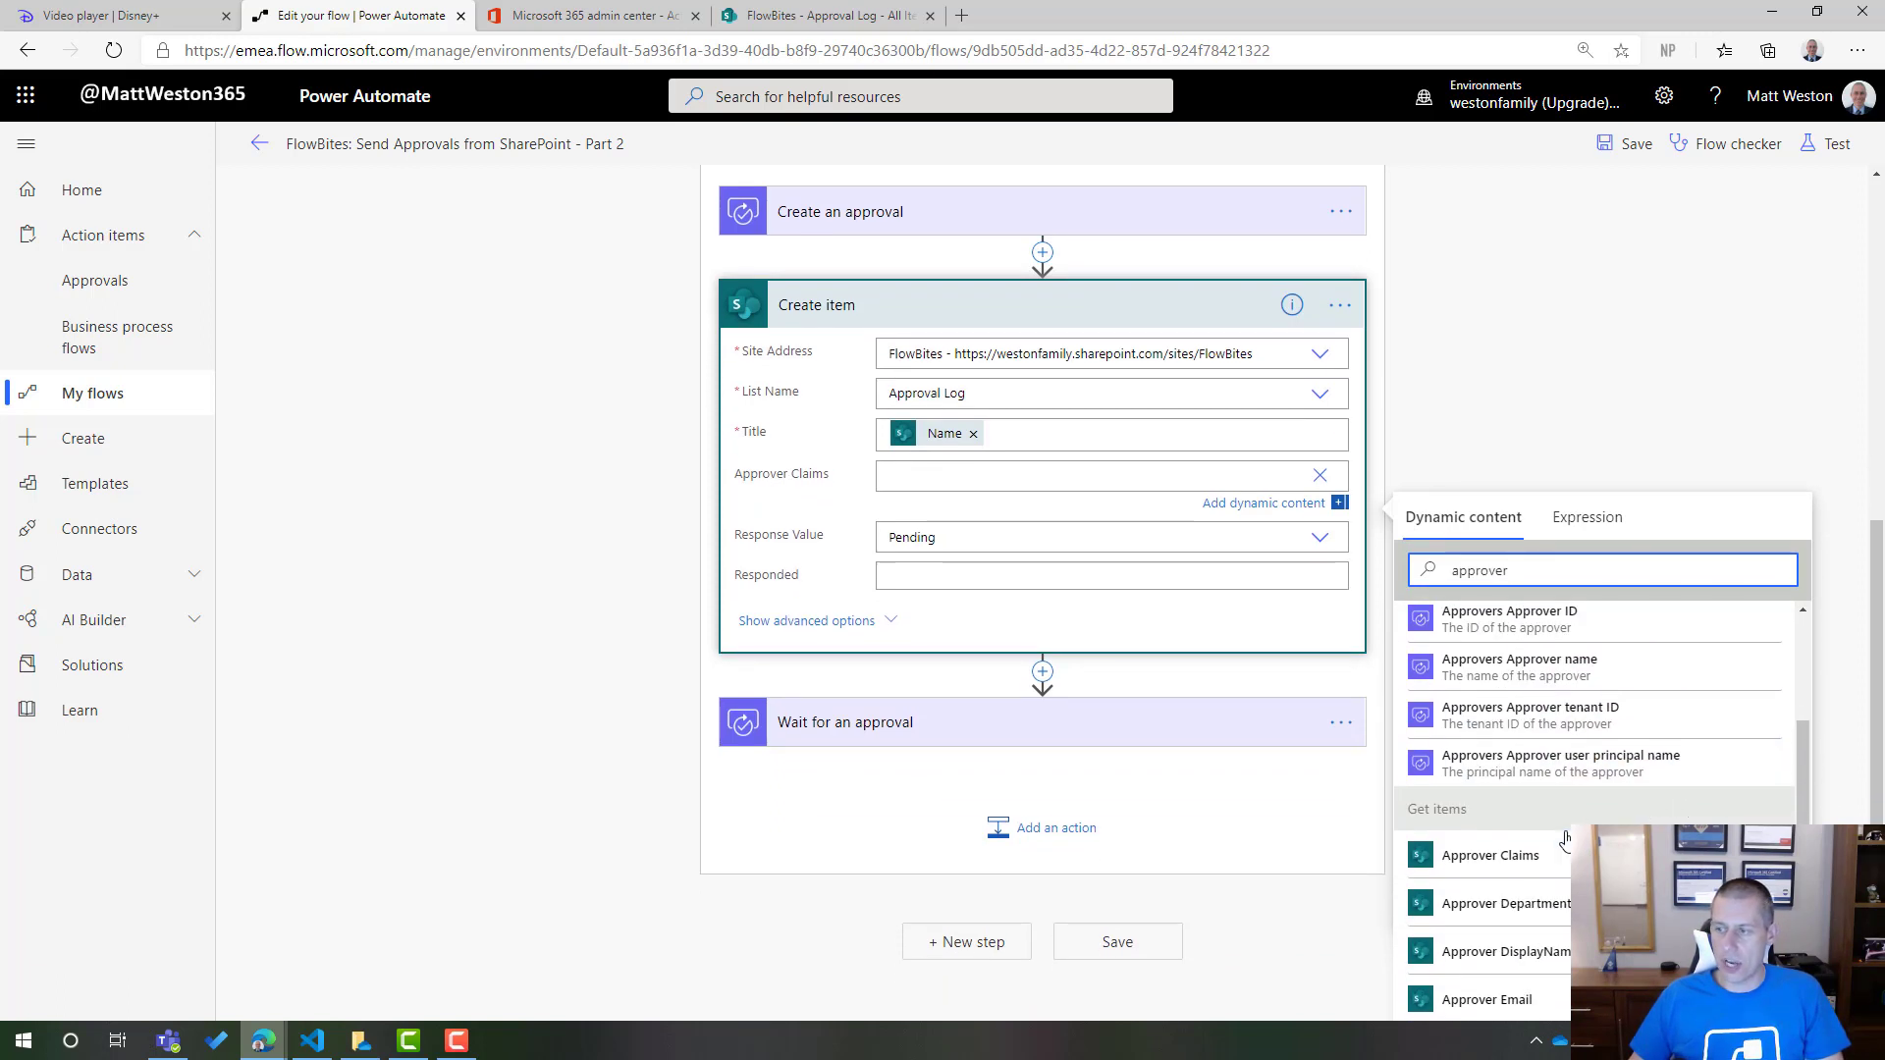
left_click(1548, 865)
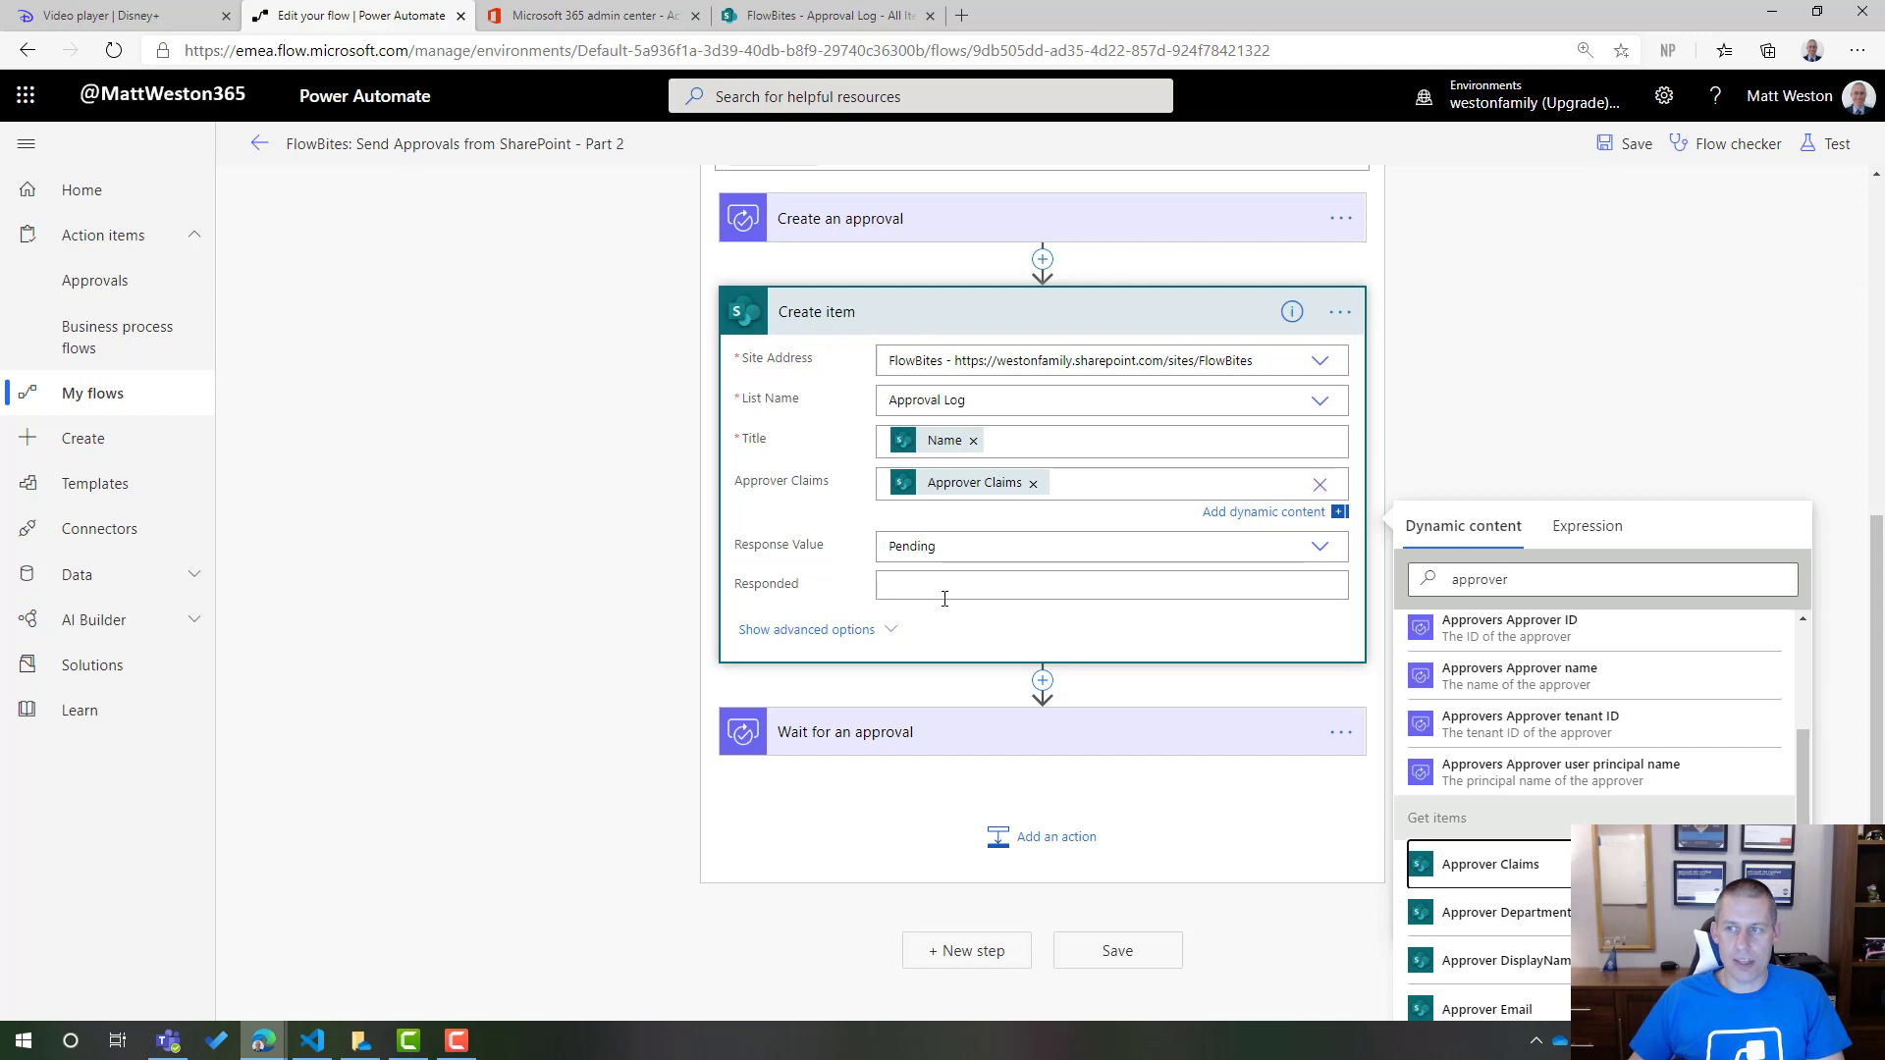
left_click(906, 314)
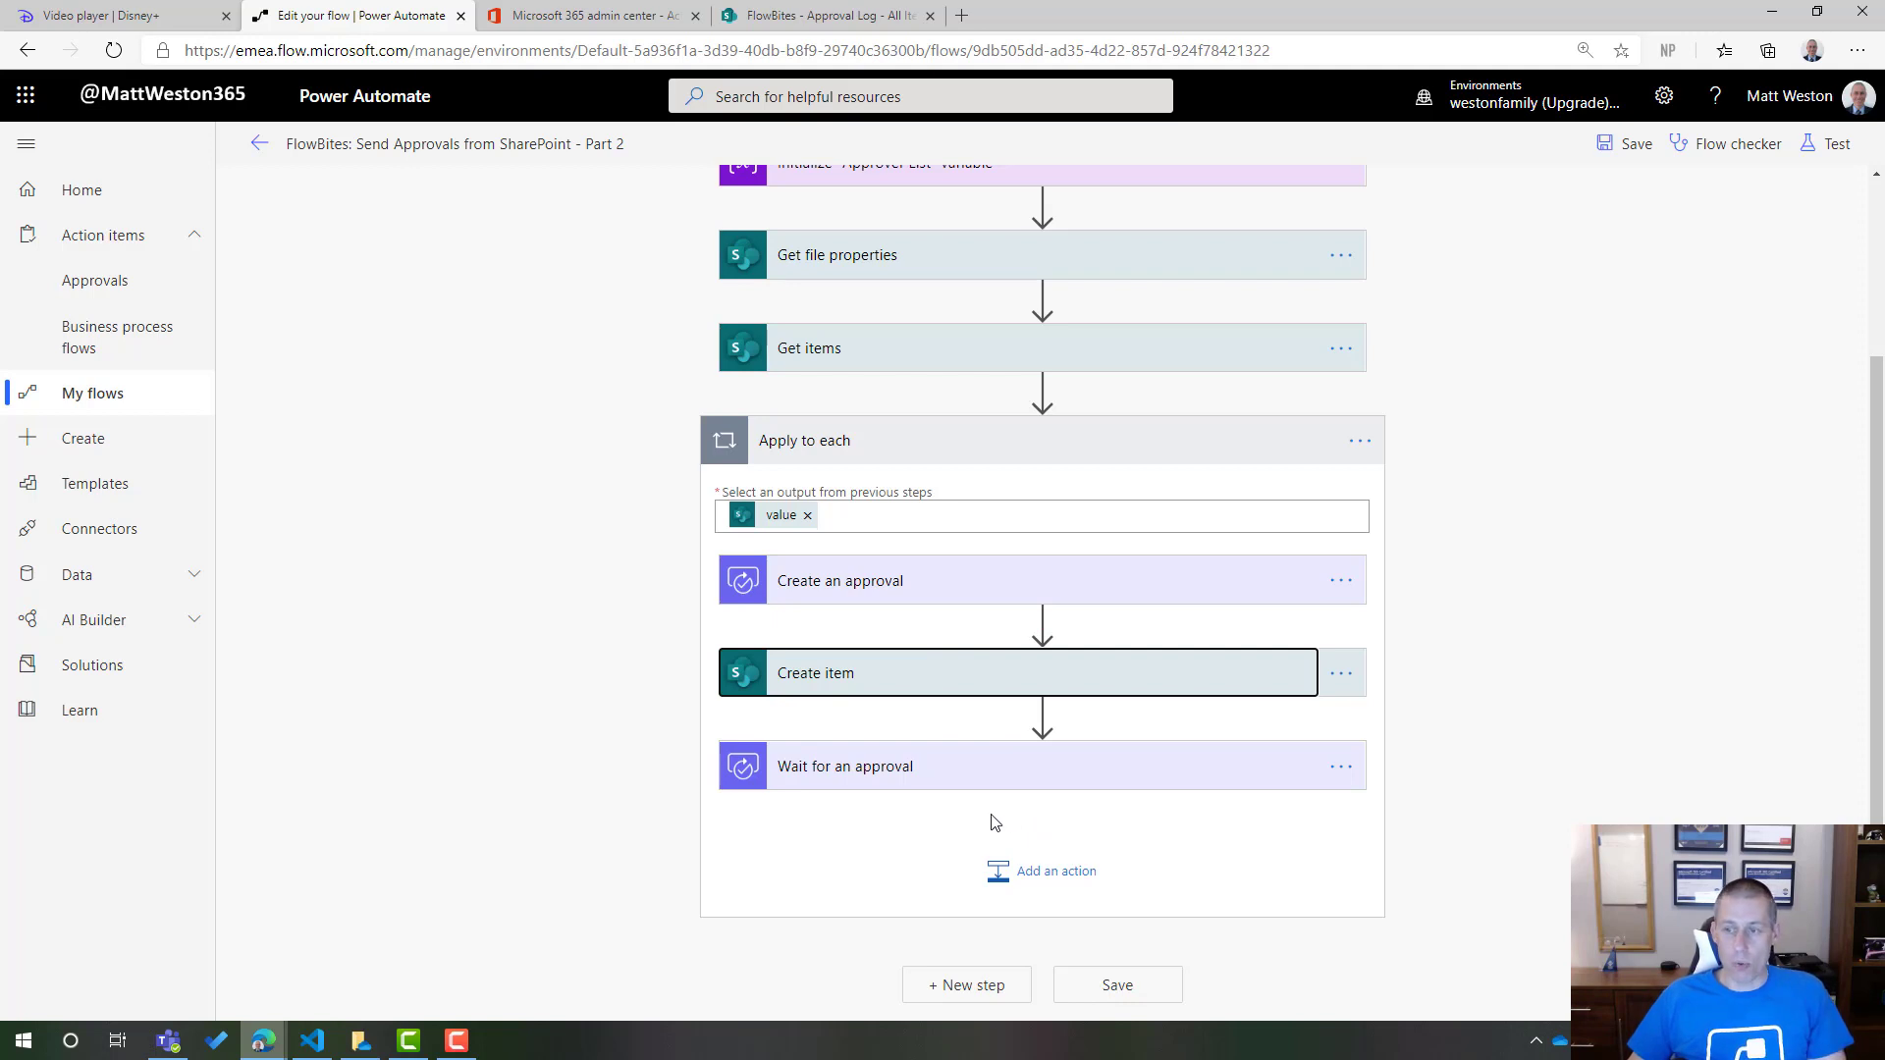
- Add a SharePoint Update item action after the Wait for an approval step
left_click(1043, 876)
left_click(1014, 546)
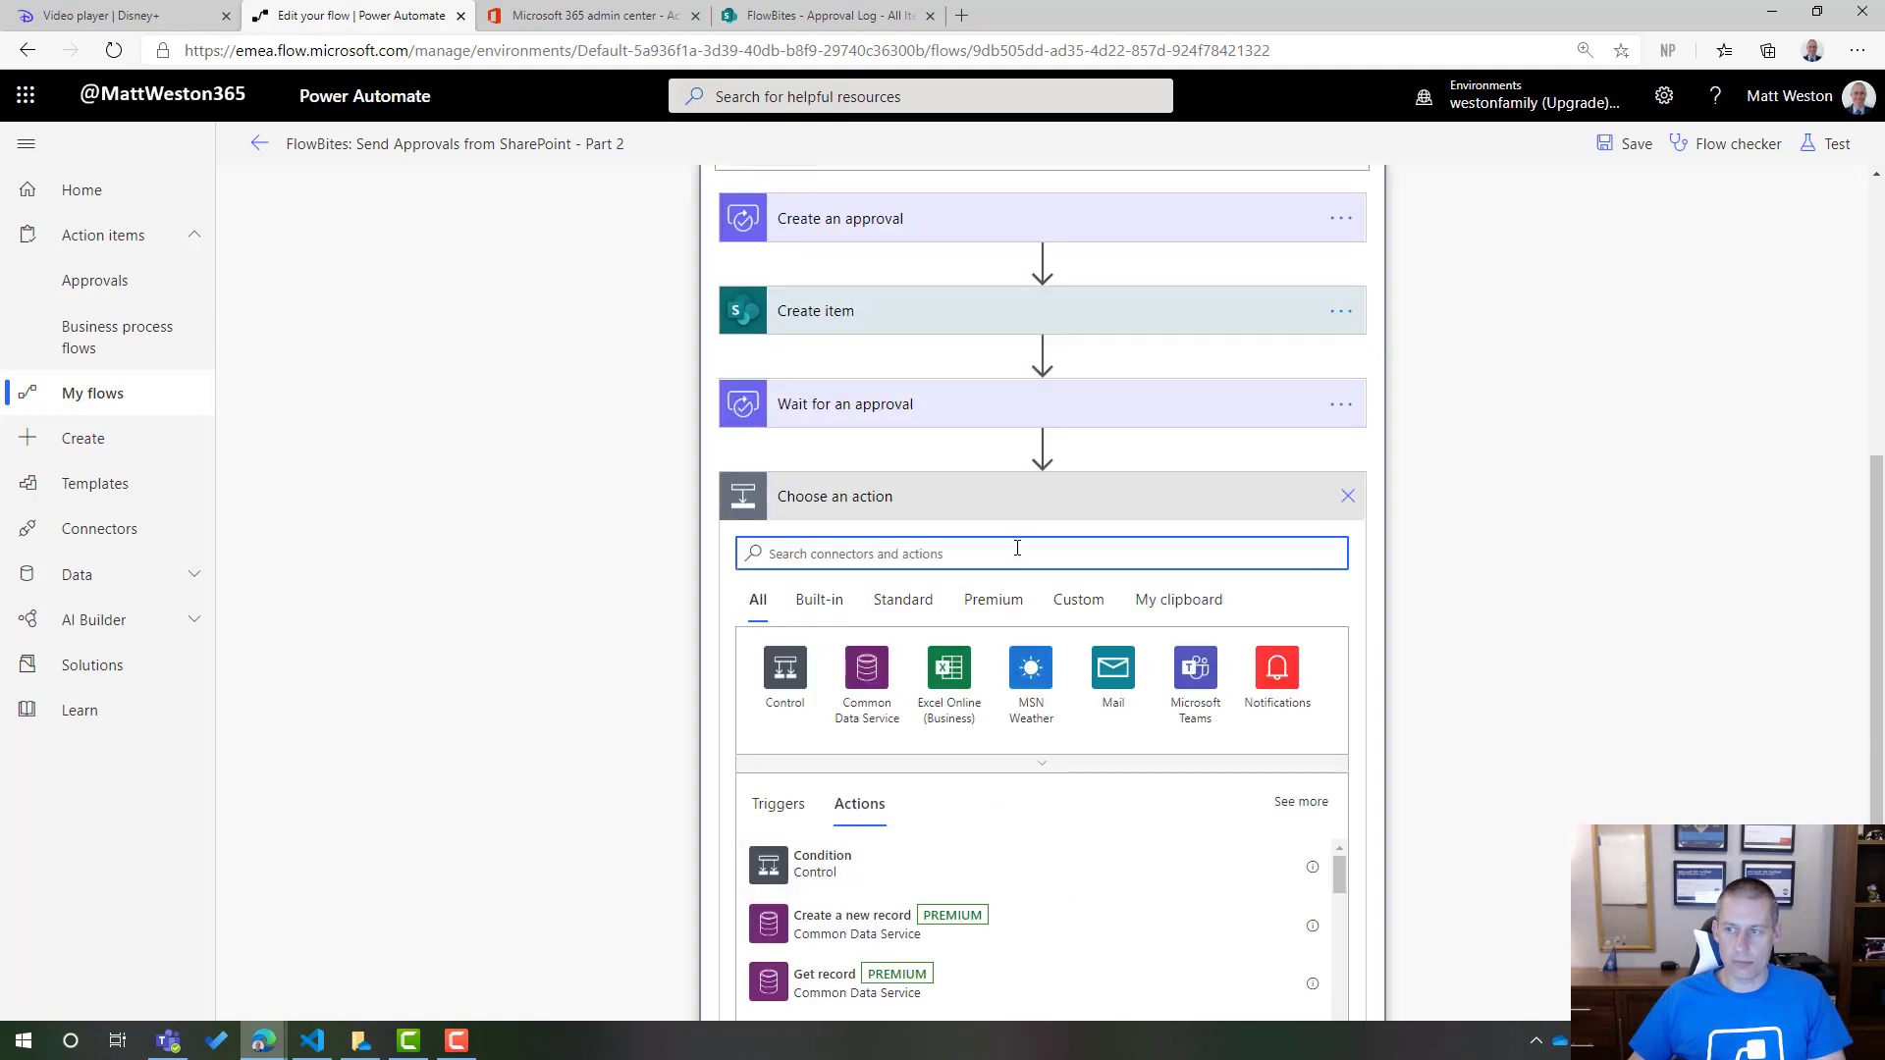
type("up")
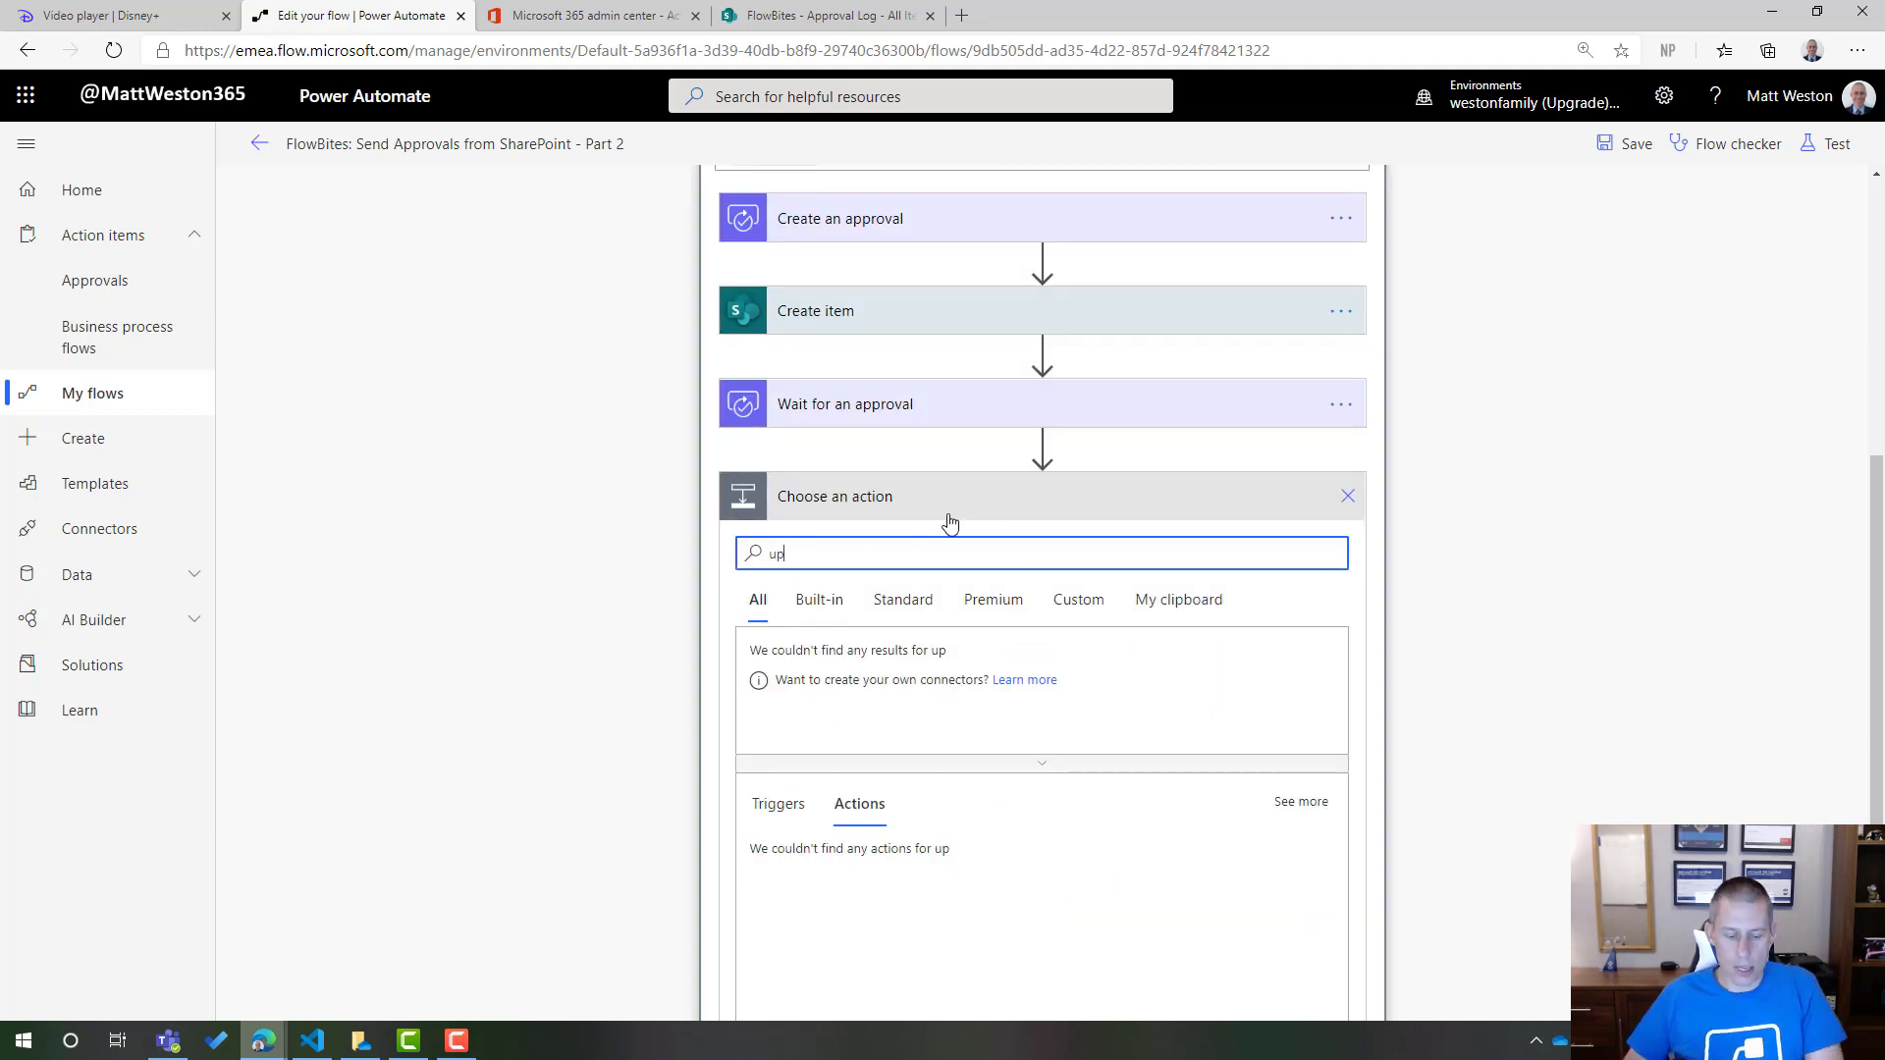
type("date")
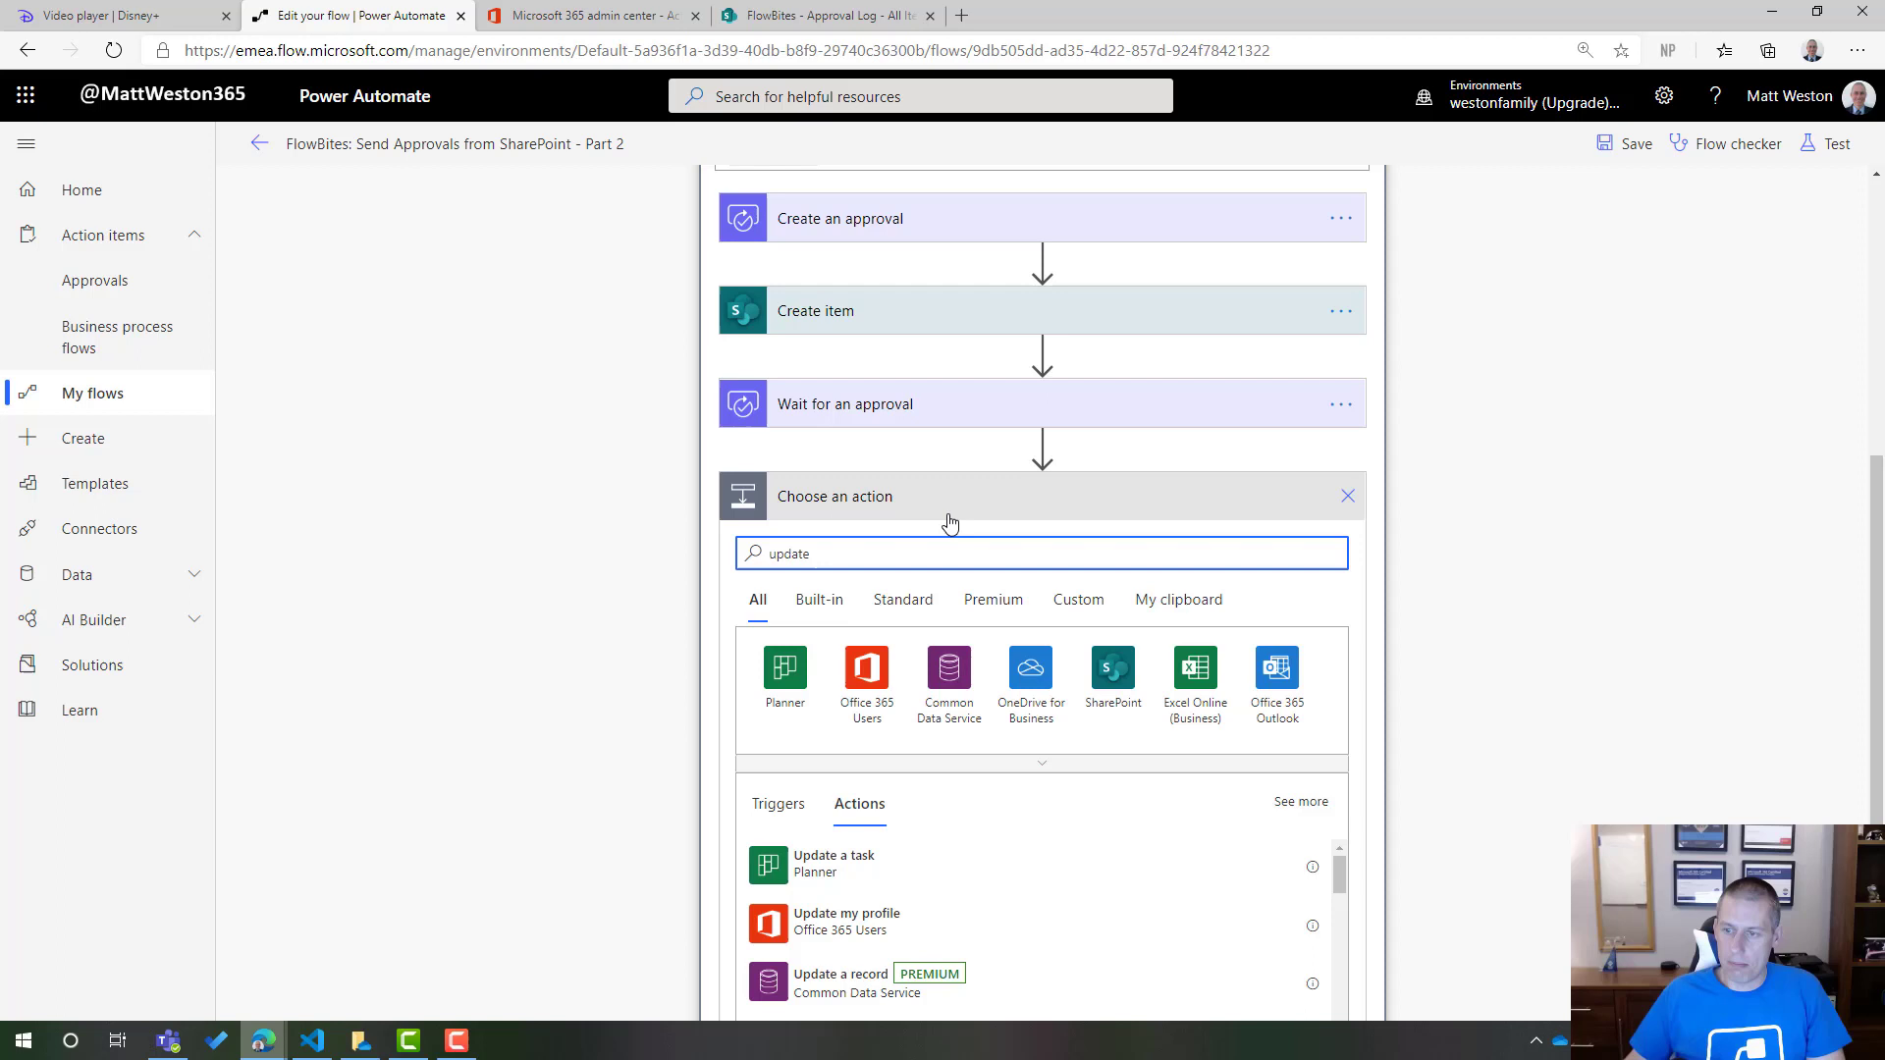
type(" ite")
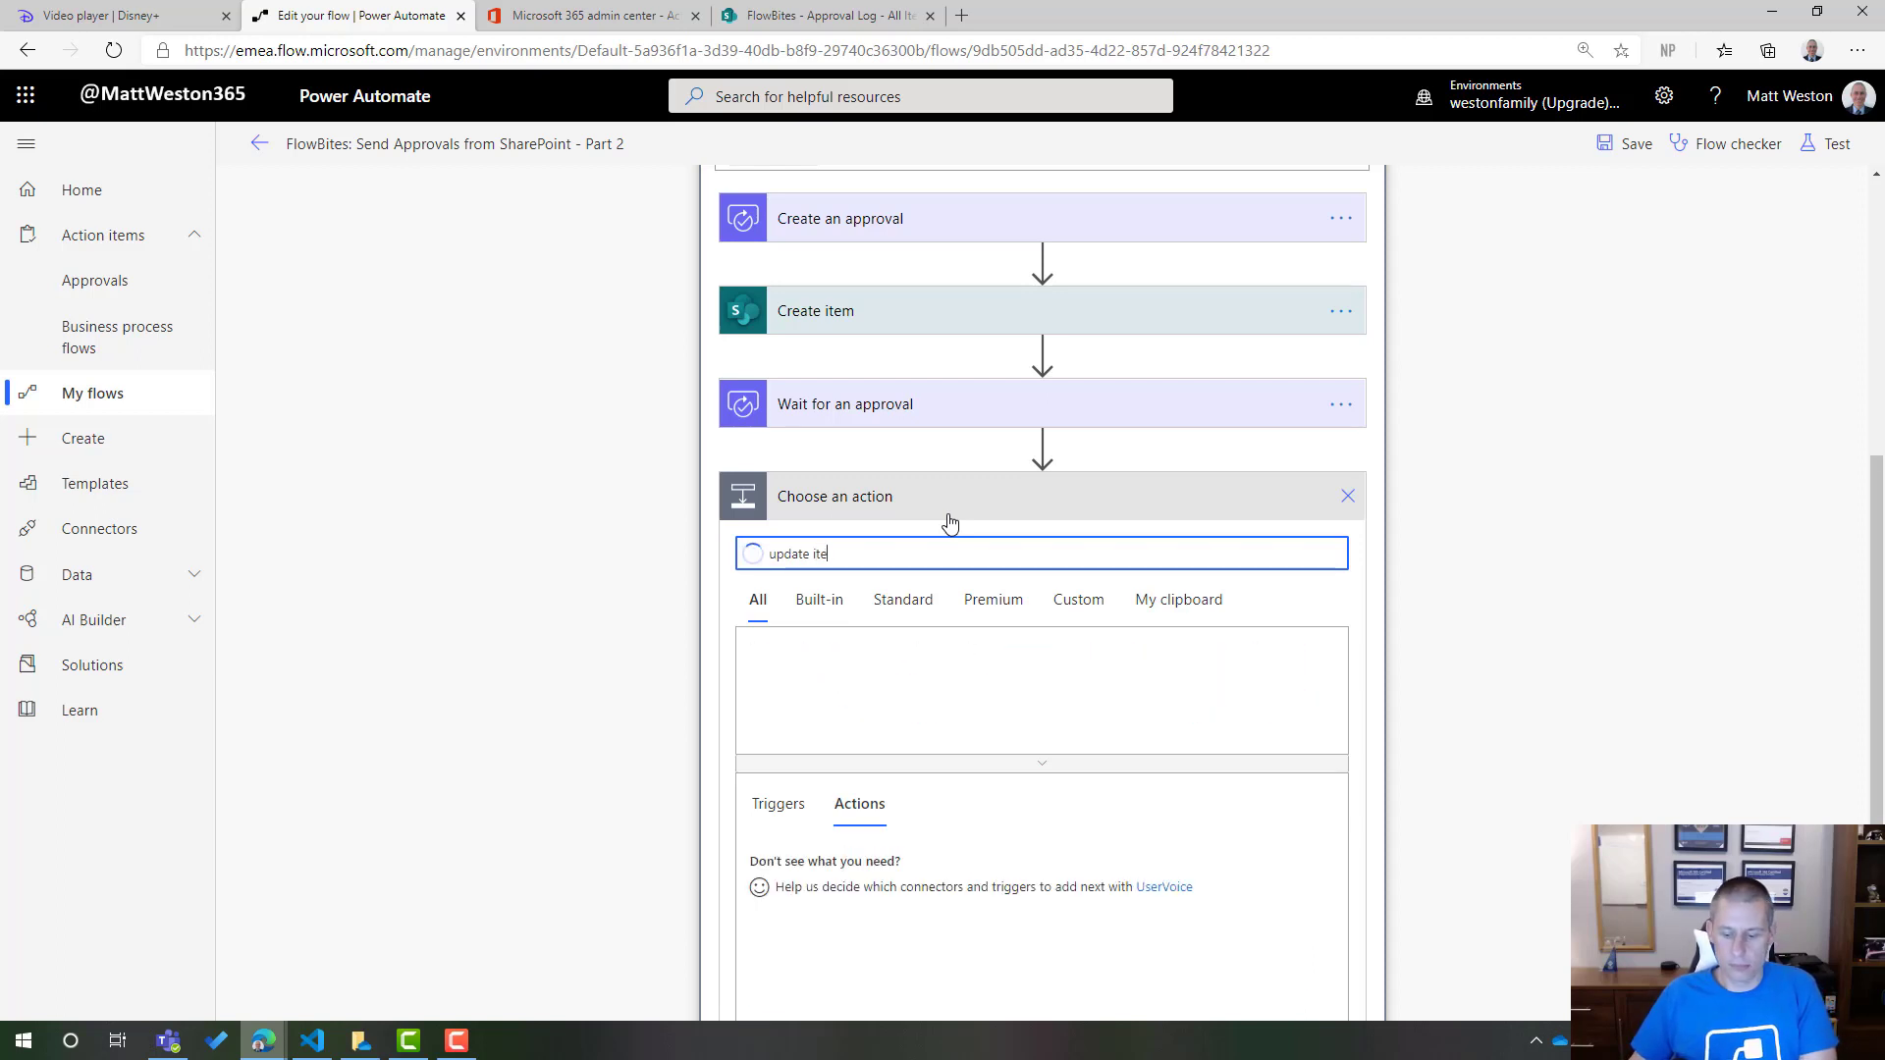
type("m")
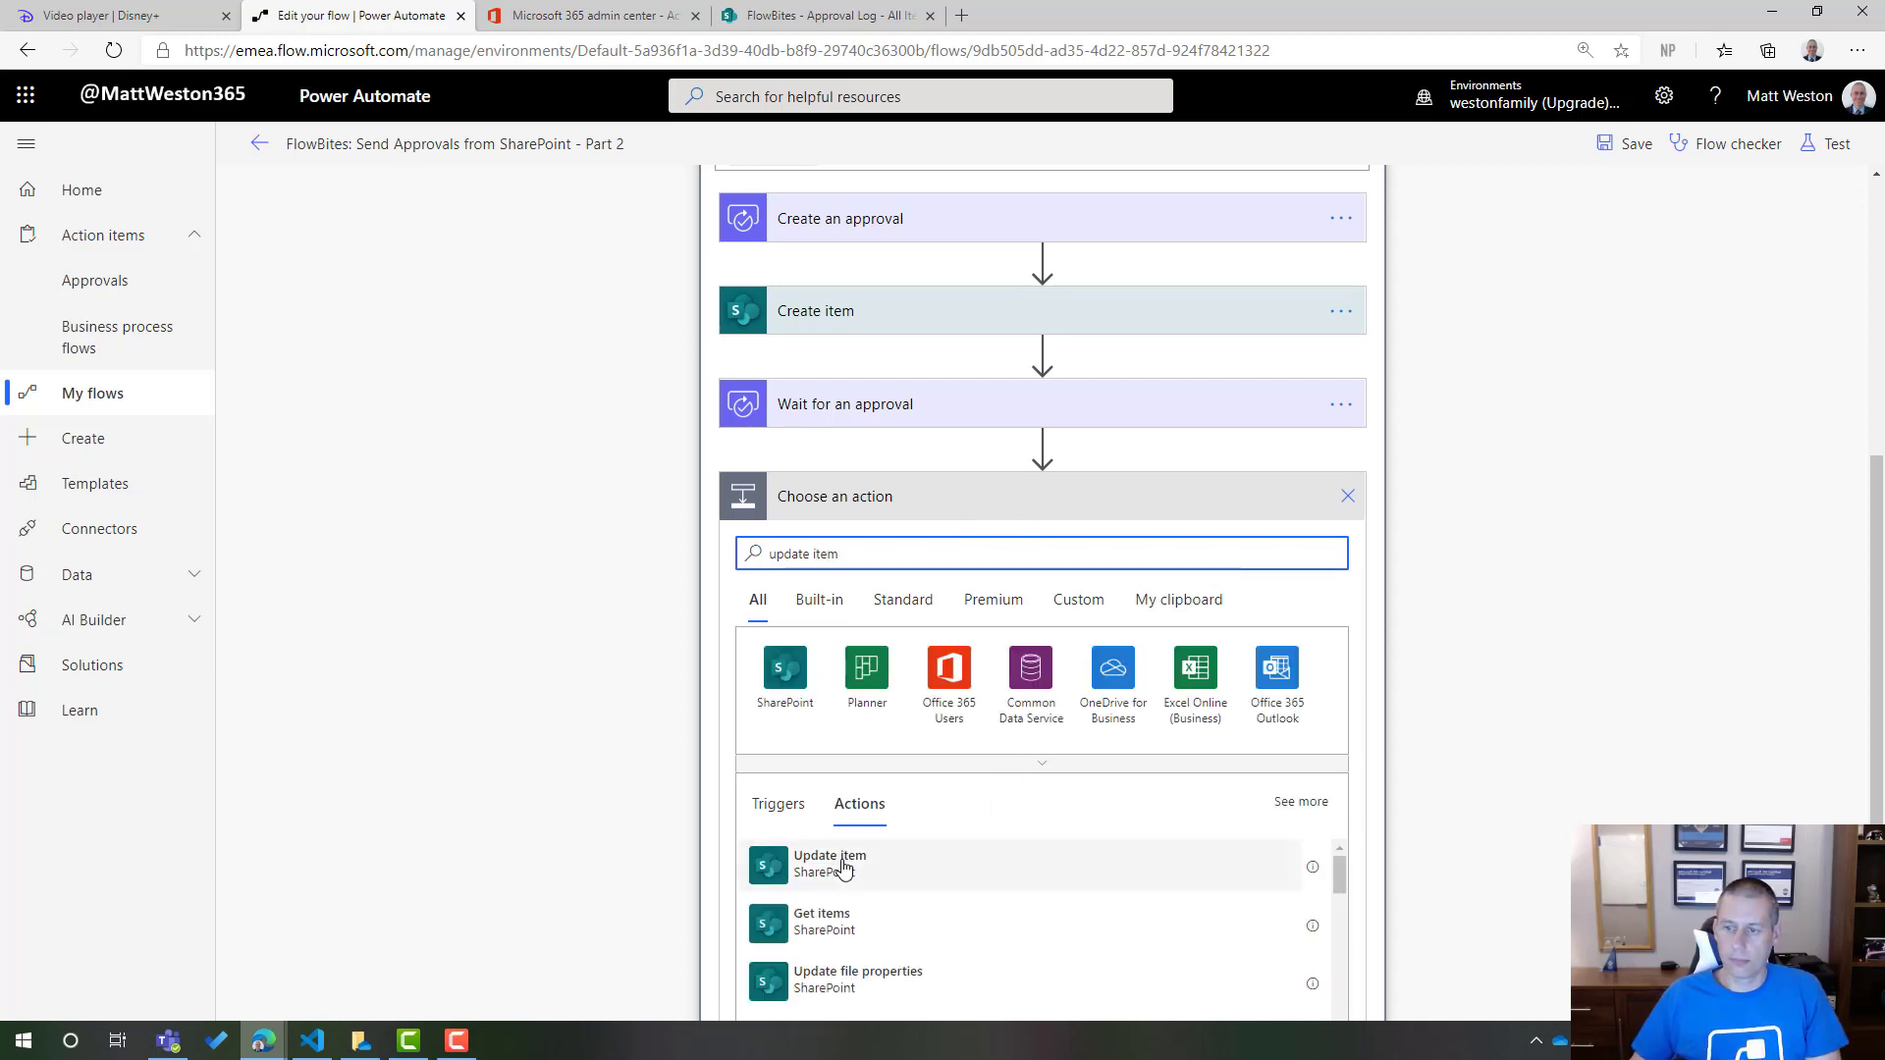
left_click(836, 861)
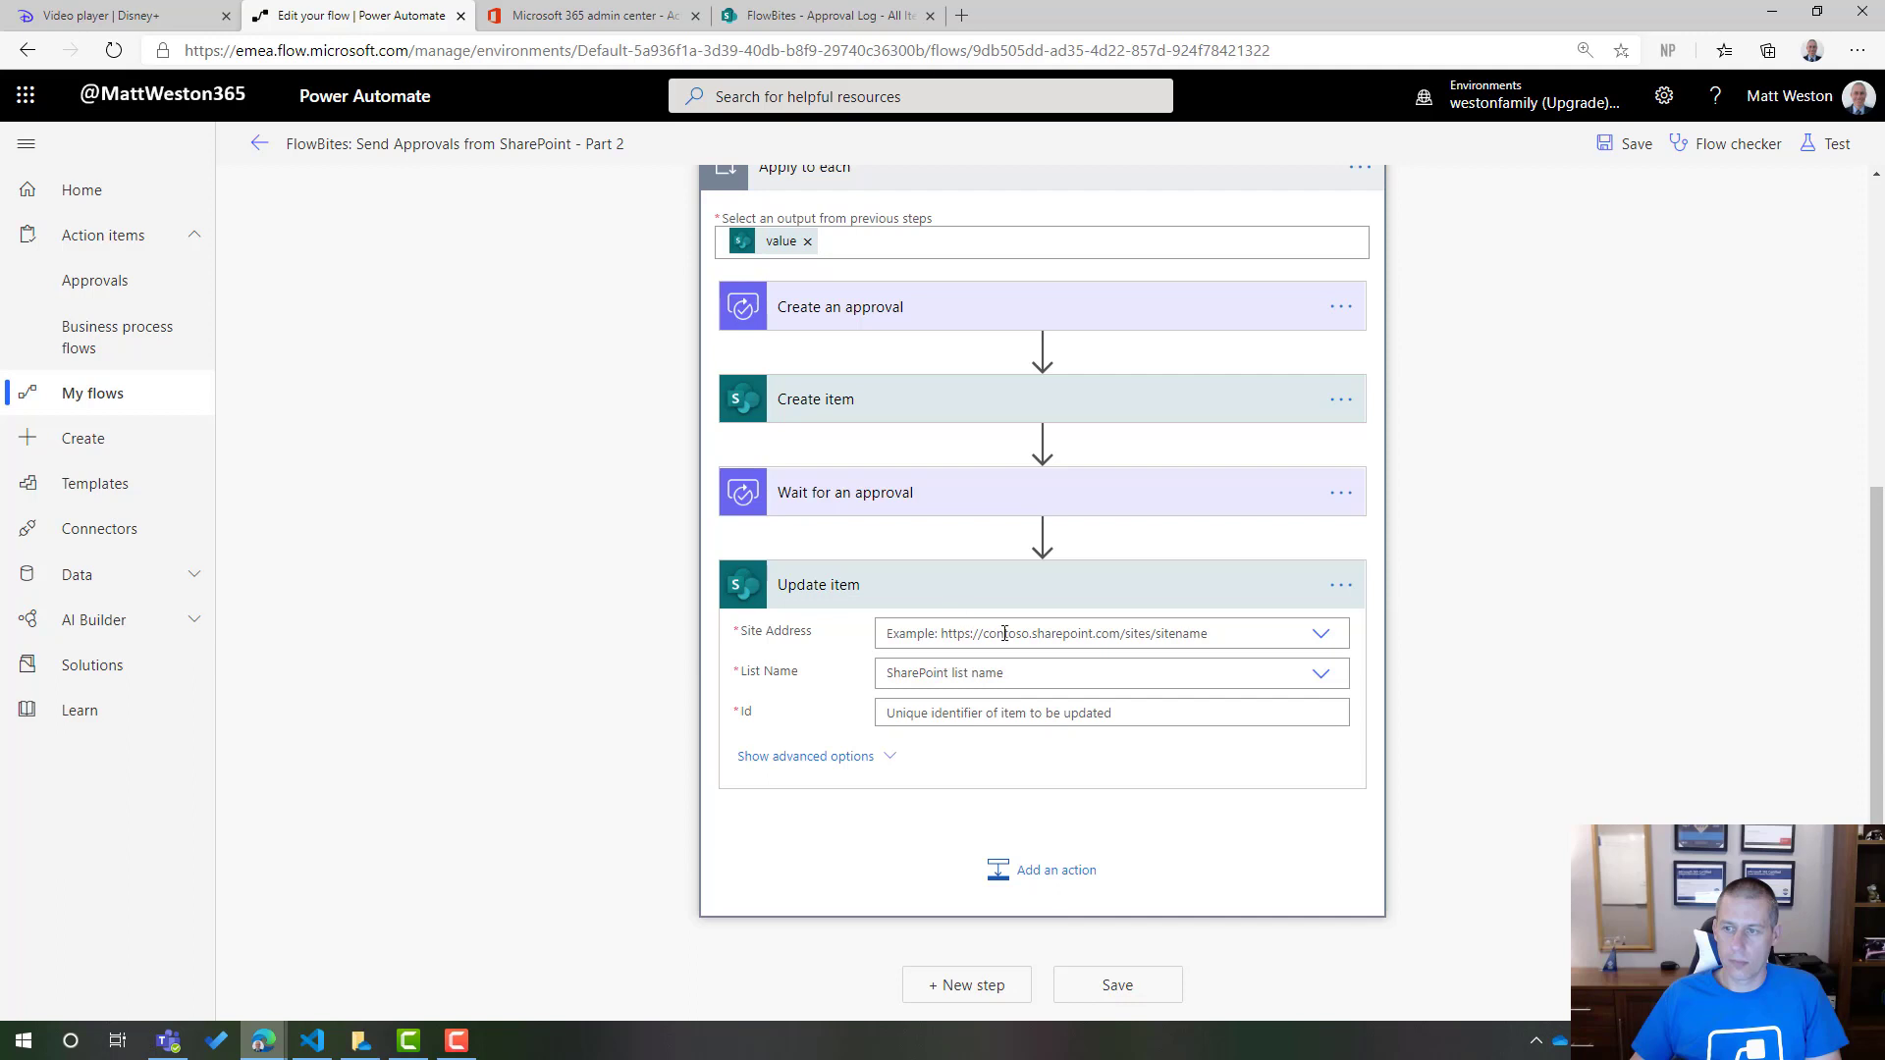
- Target the FlowBites site's Approval Log list, with Id set to Create item's ID
left_click(1004, 633)
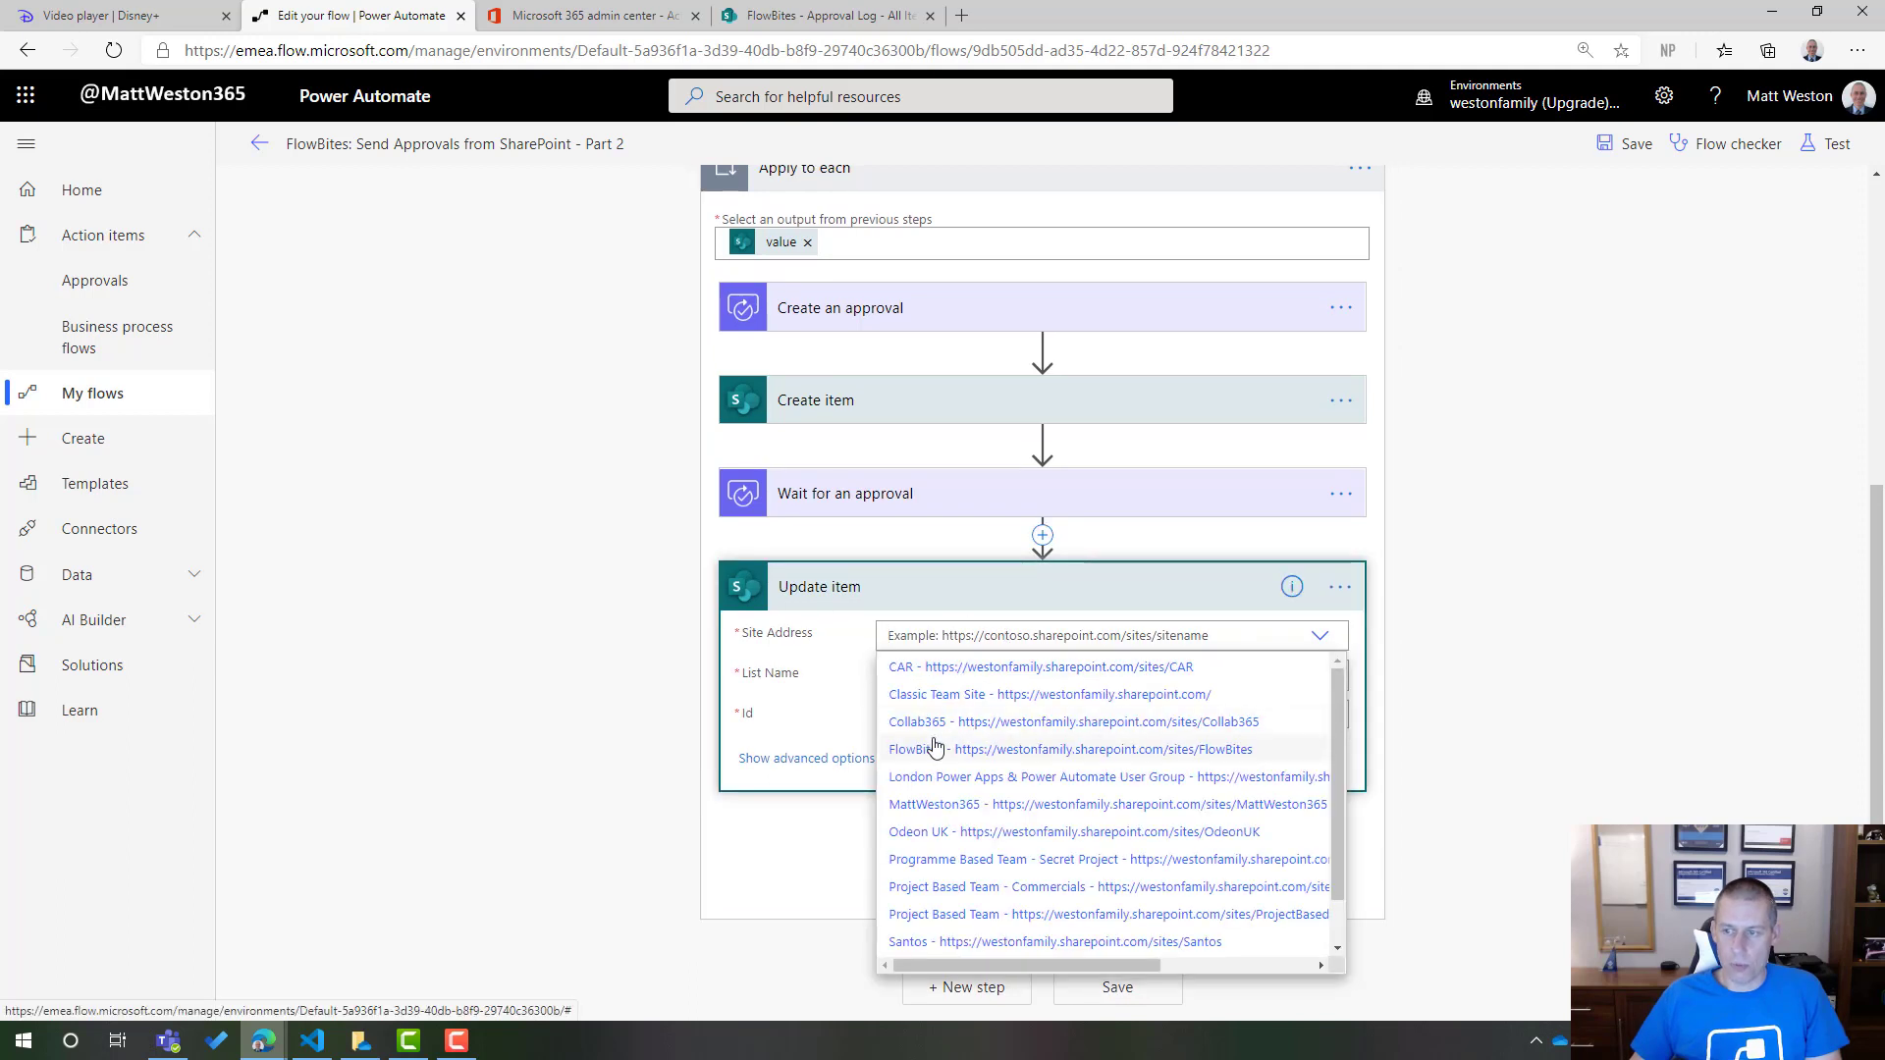
left_click(967, 760)
left_click(963, 677)
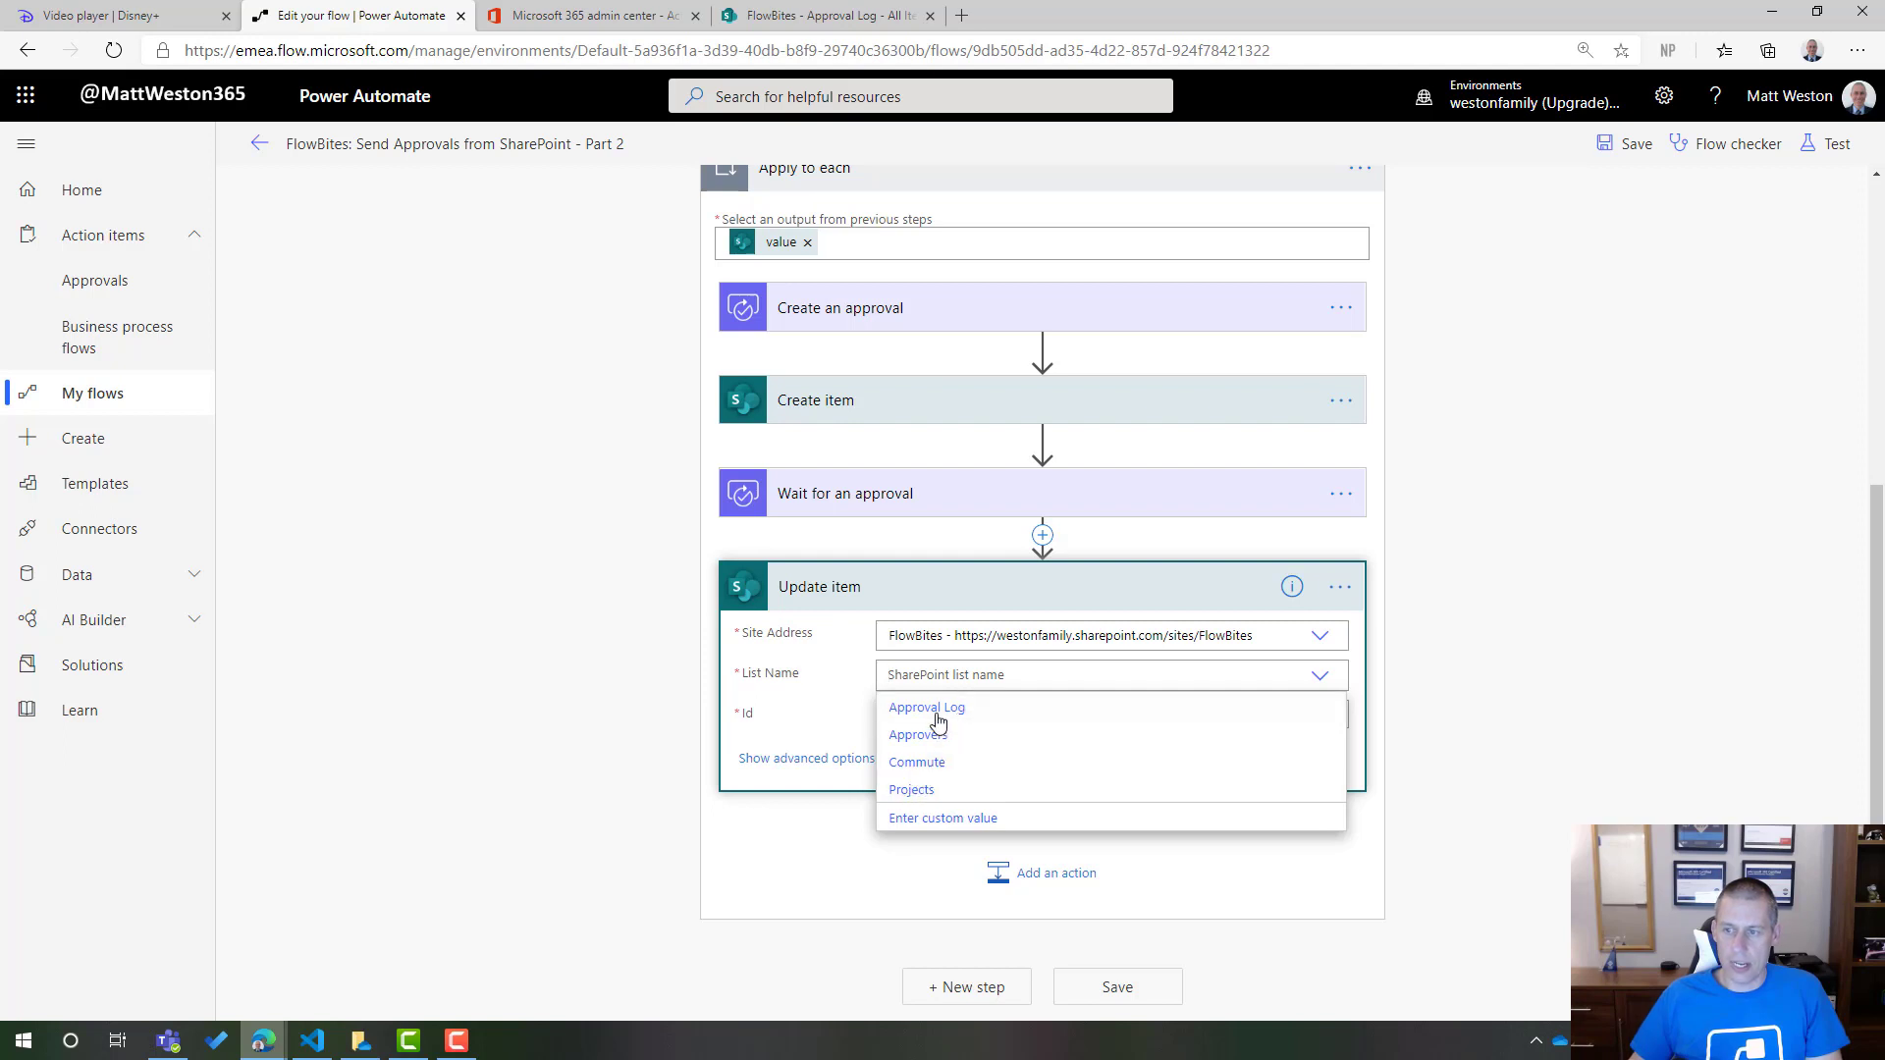
left_click(970, 712)
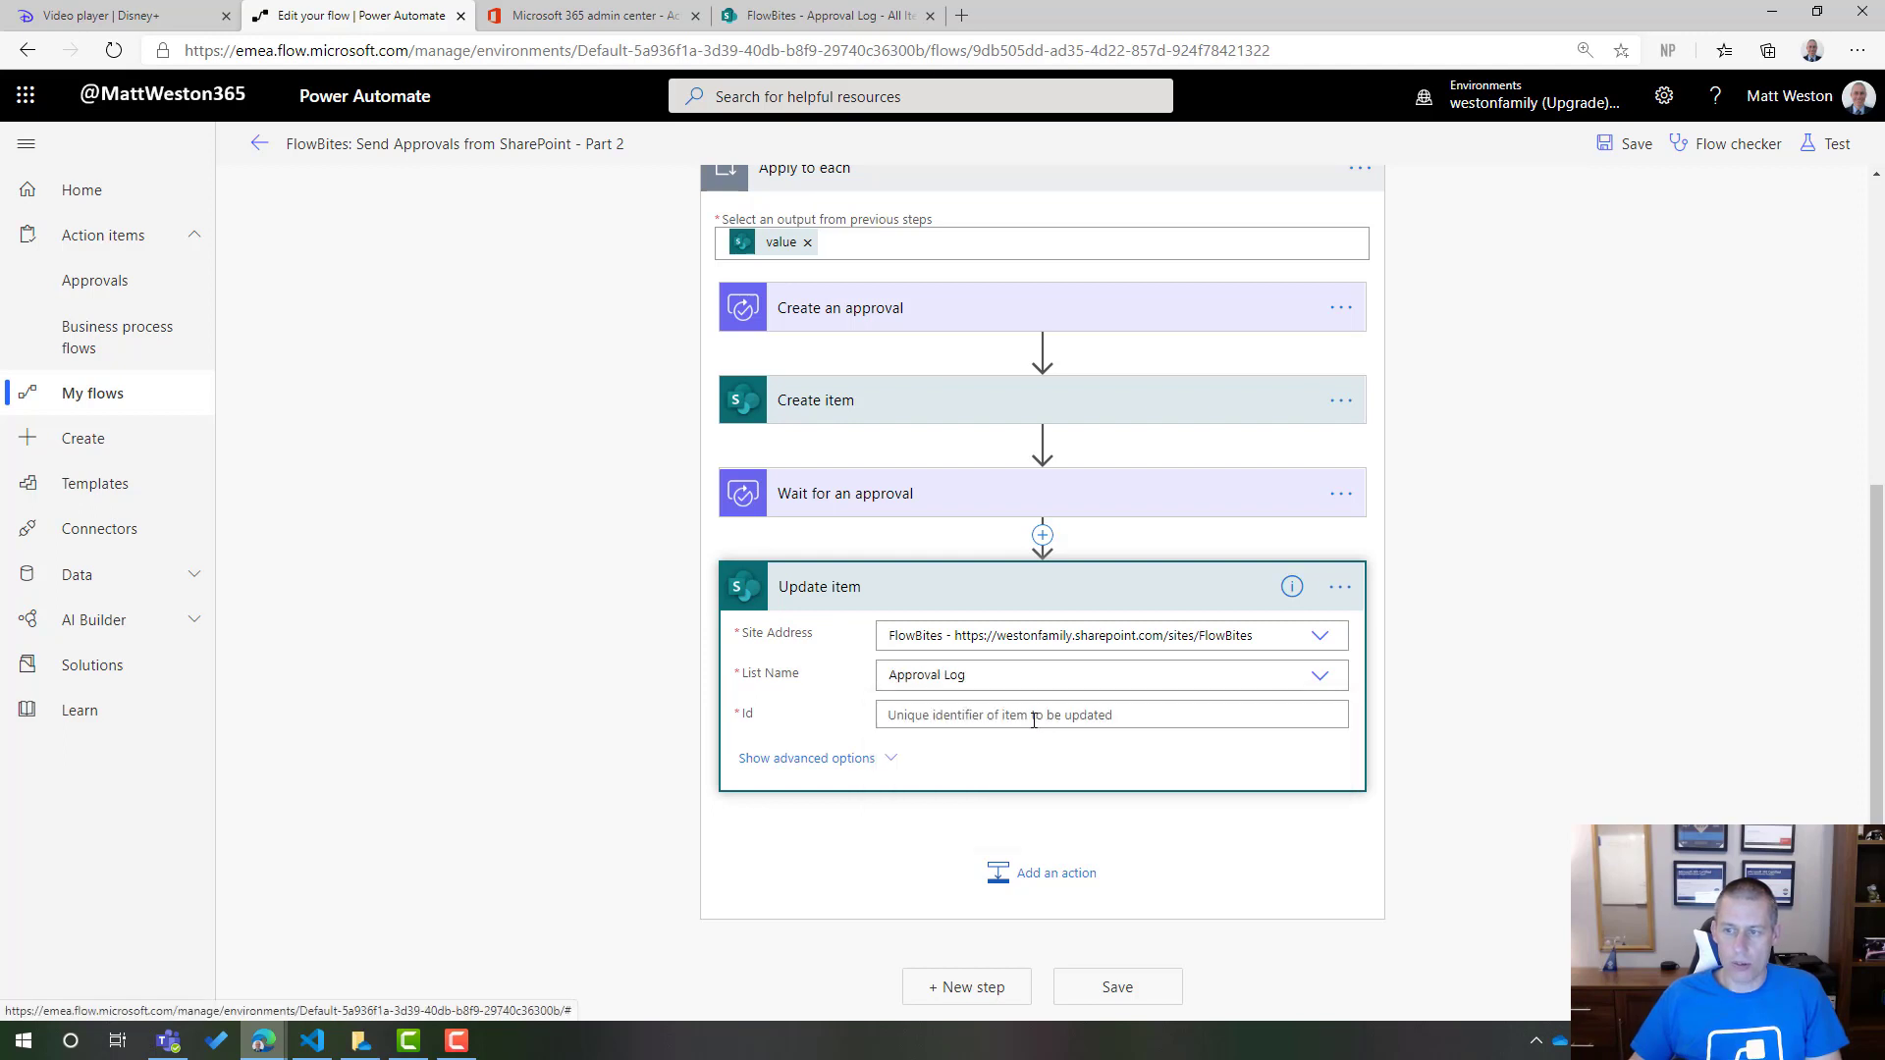
left_click(1099, 727)
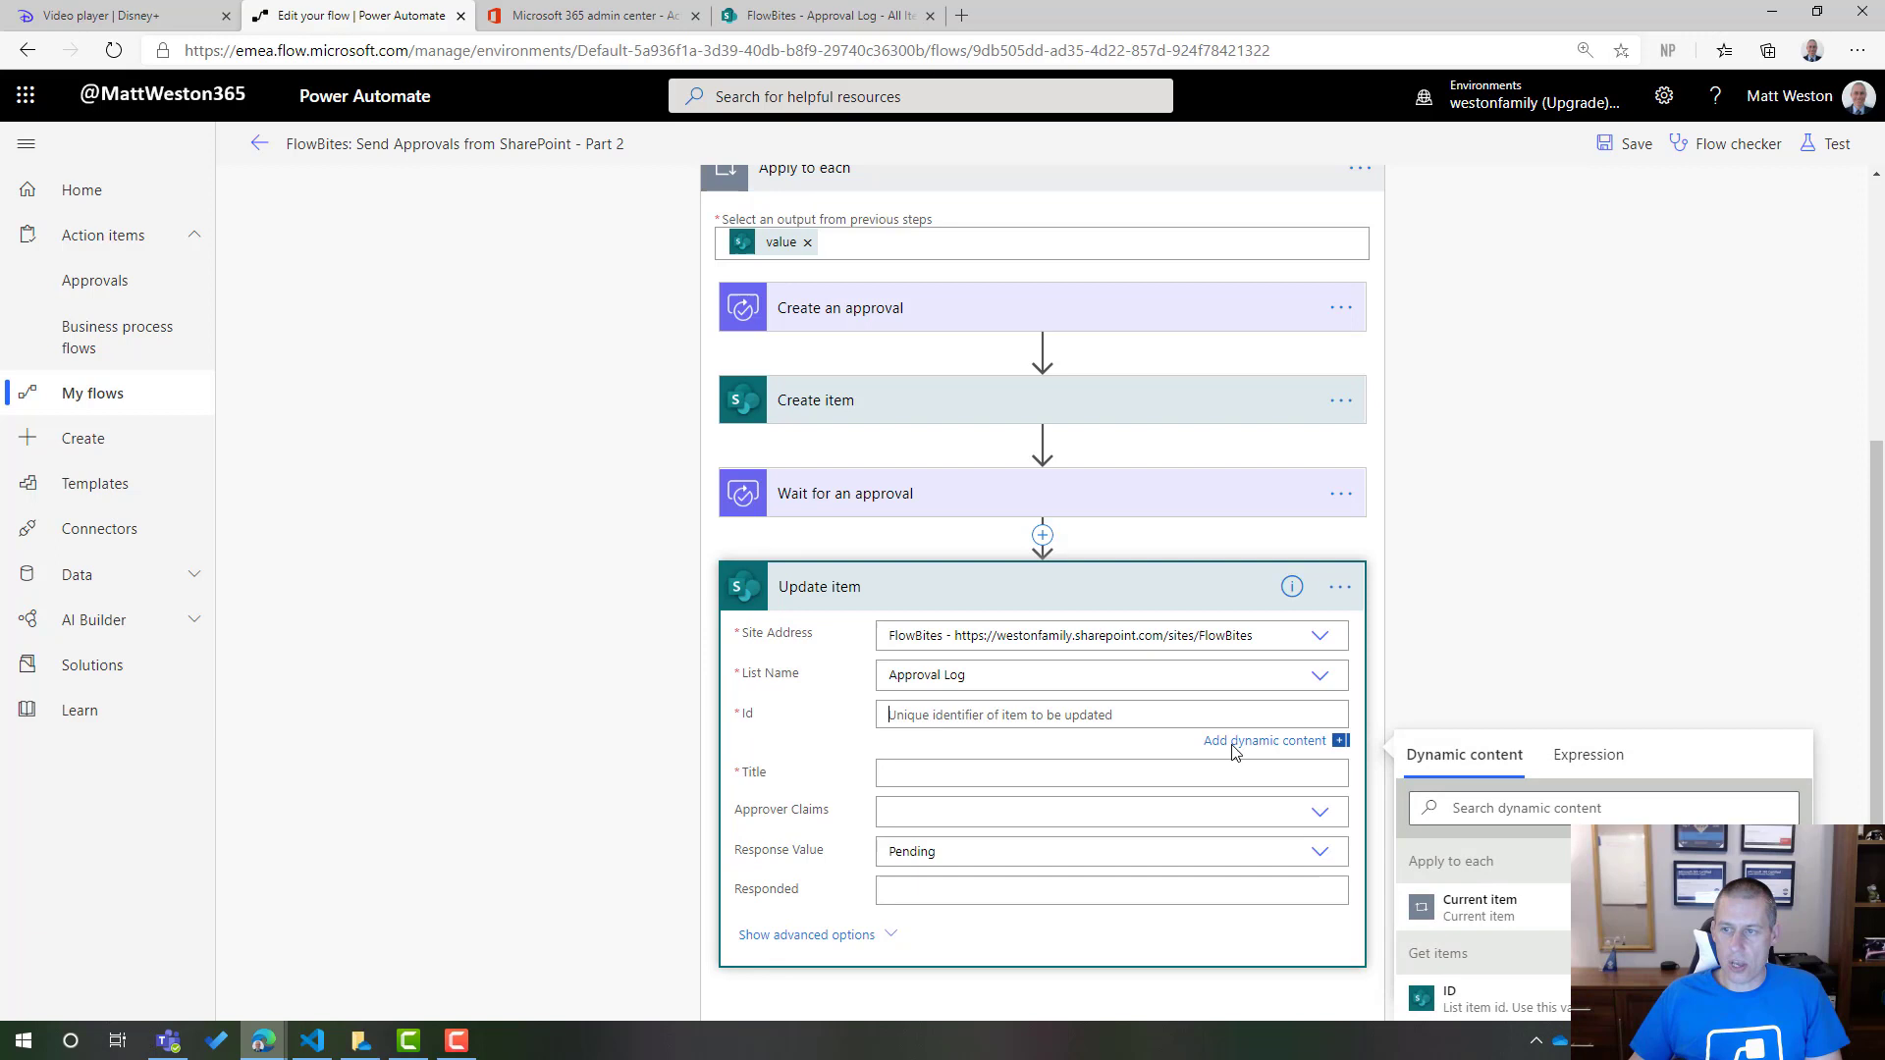
scroll(1400, 607, "down", 3)
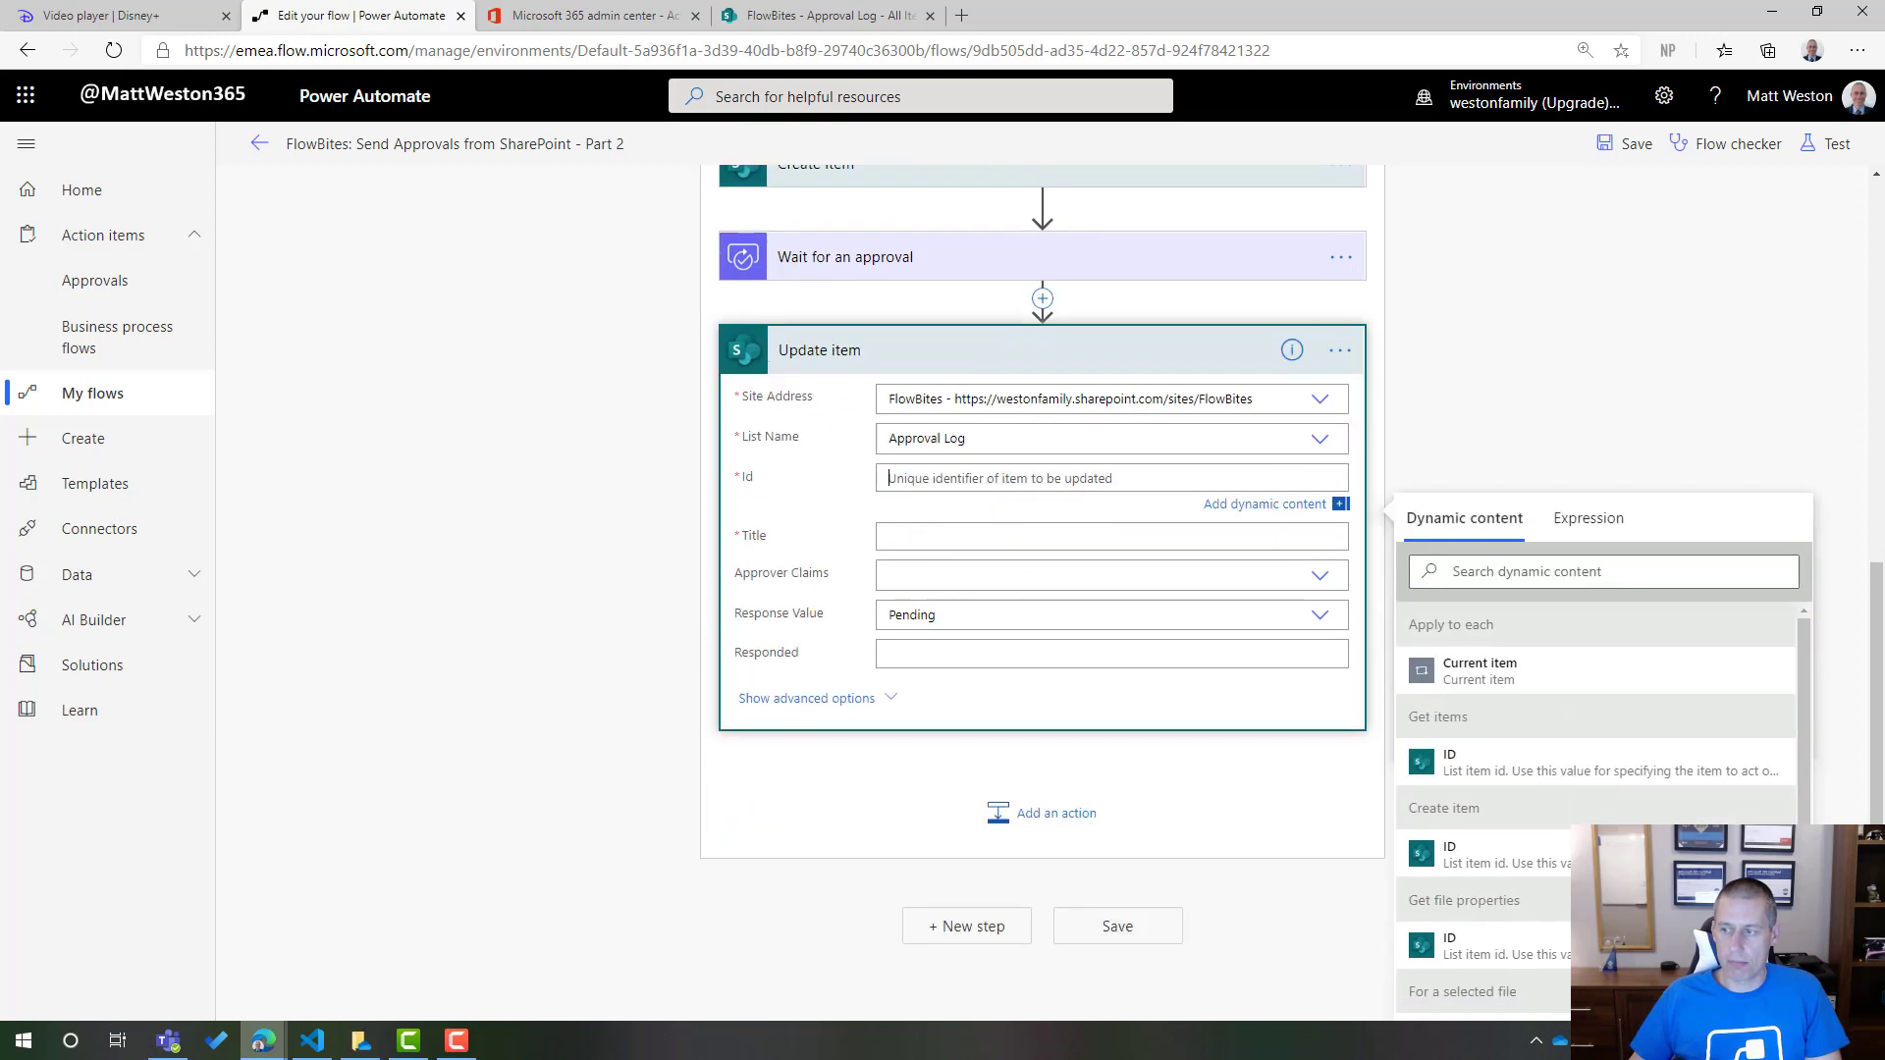
left_click(1473, 854)
scroll(1184, 570, "up", 2)
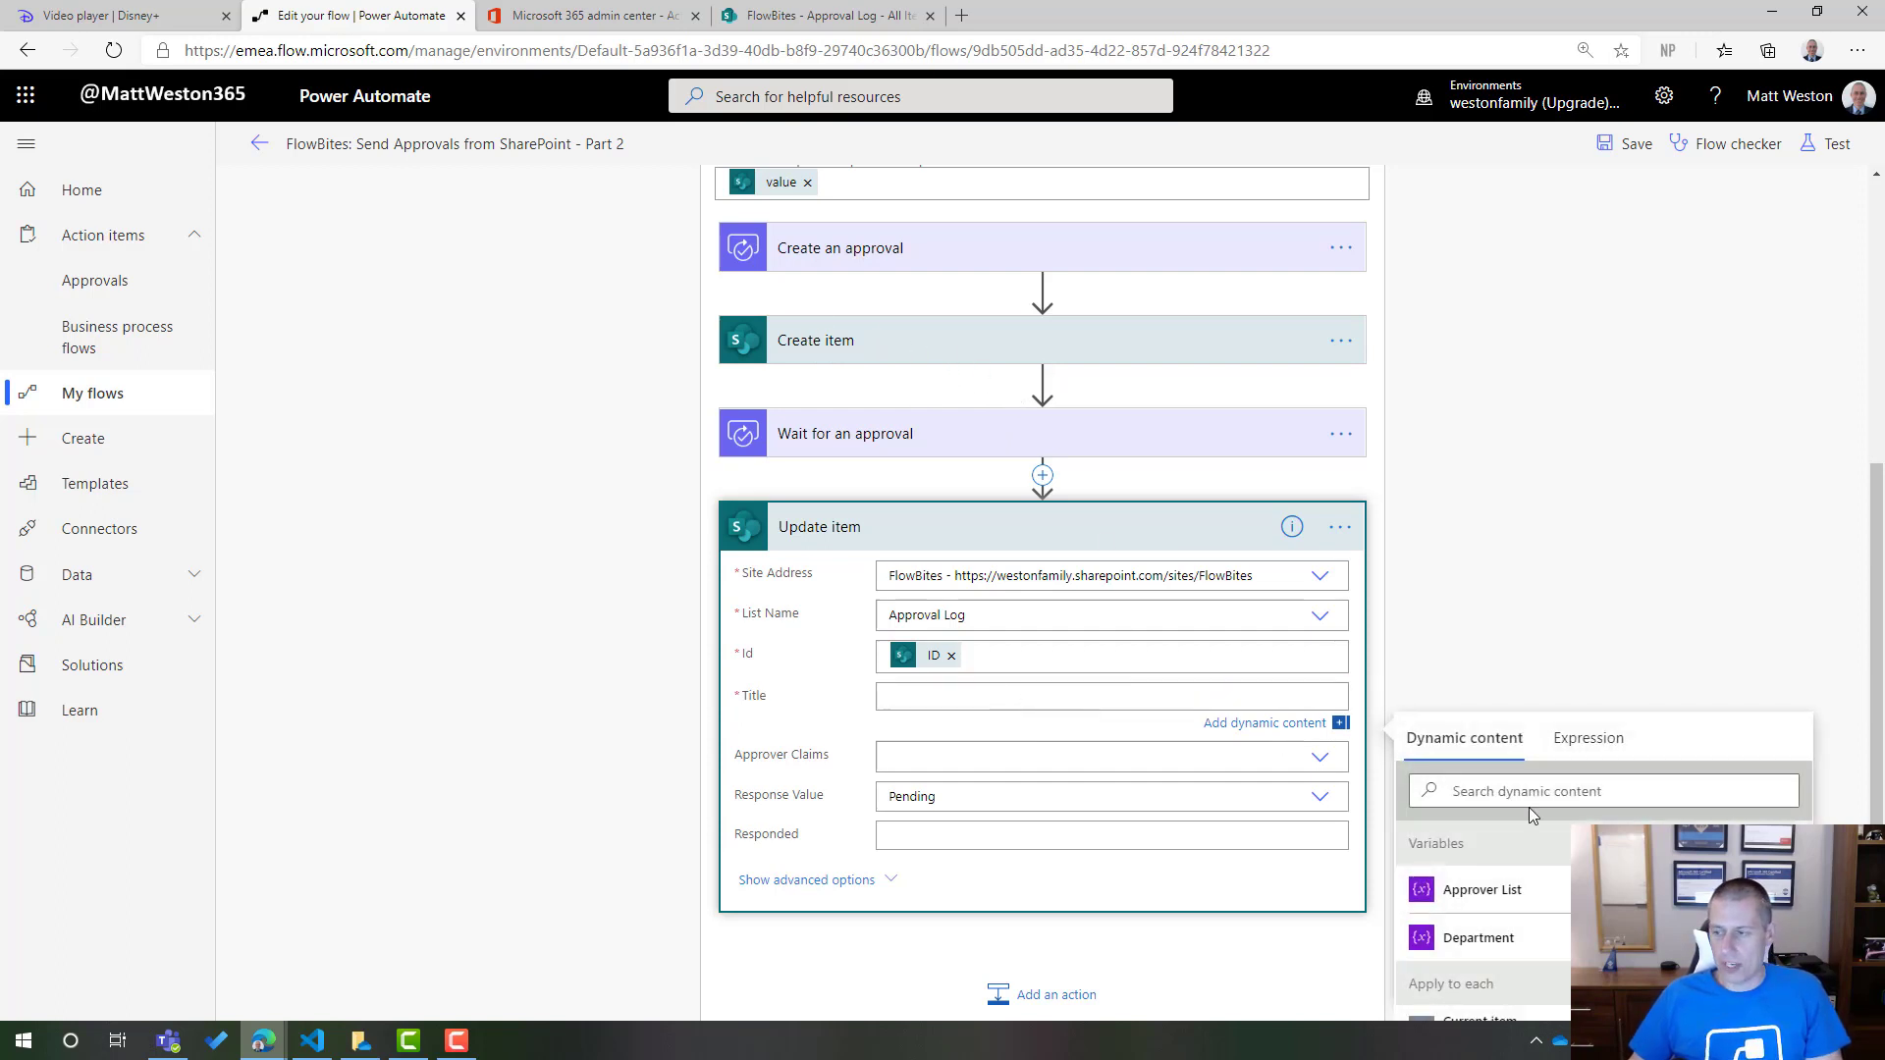
- Fill the Update item's Title with the document's Name dynamic content
left_click(1554, 790)
type("name")
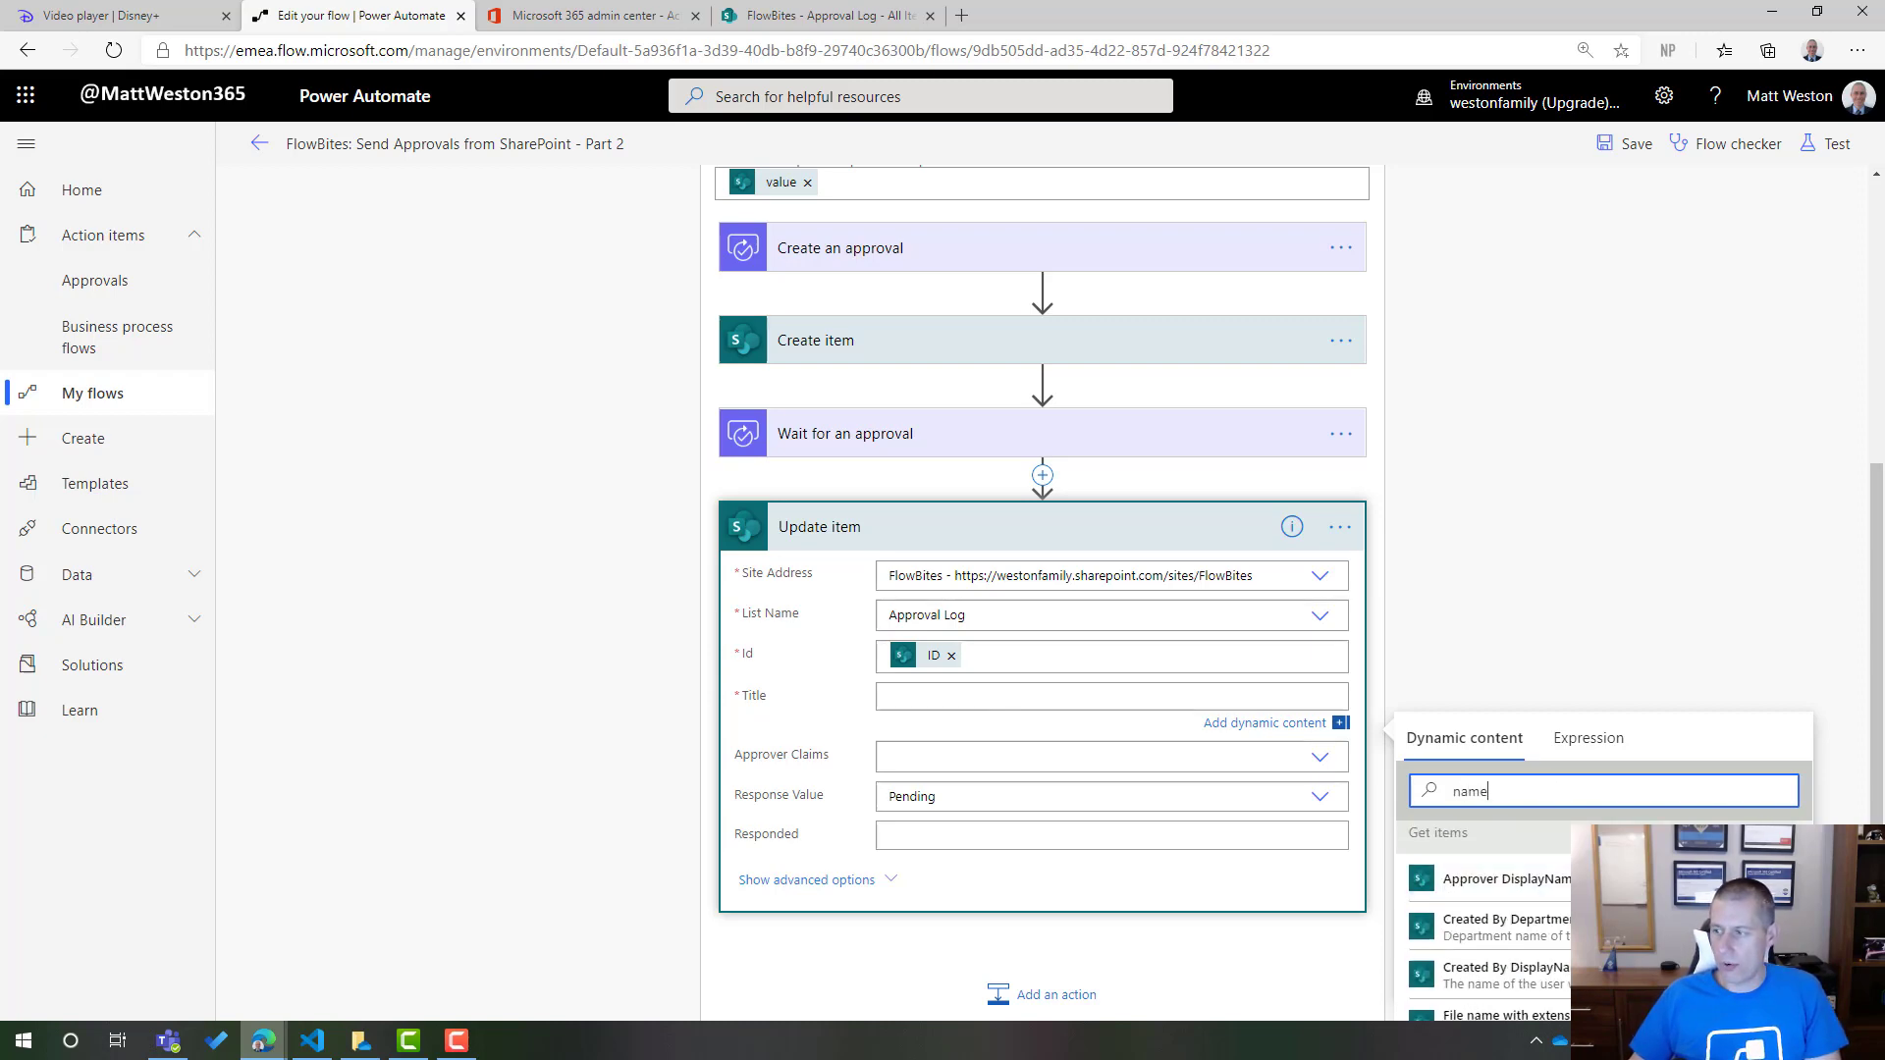
scroll(1806, 701, "down", 3)
left_click_drag(1806, 700, 1812, 820)
left_click(1482, 860)
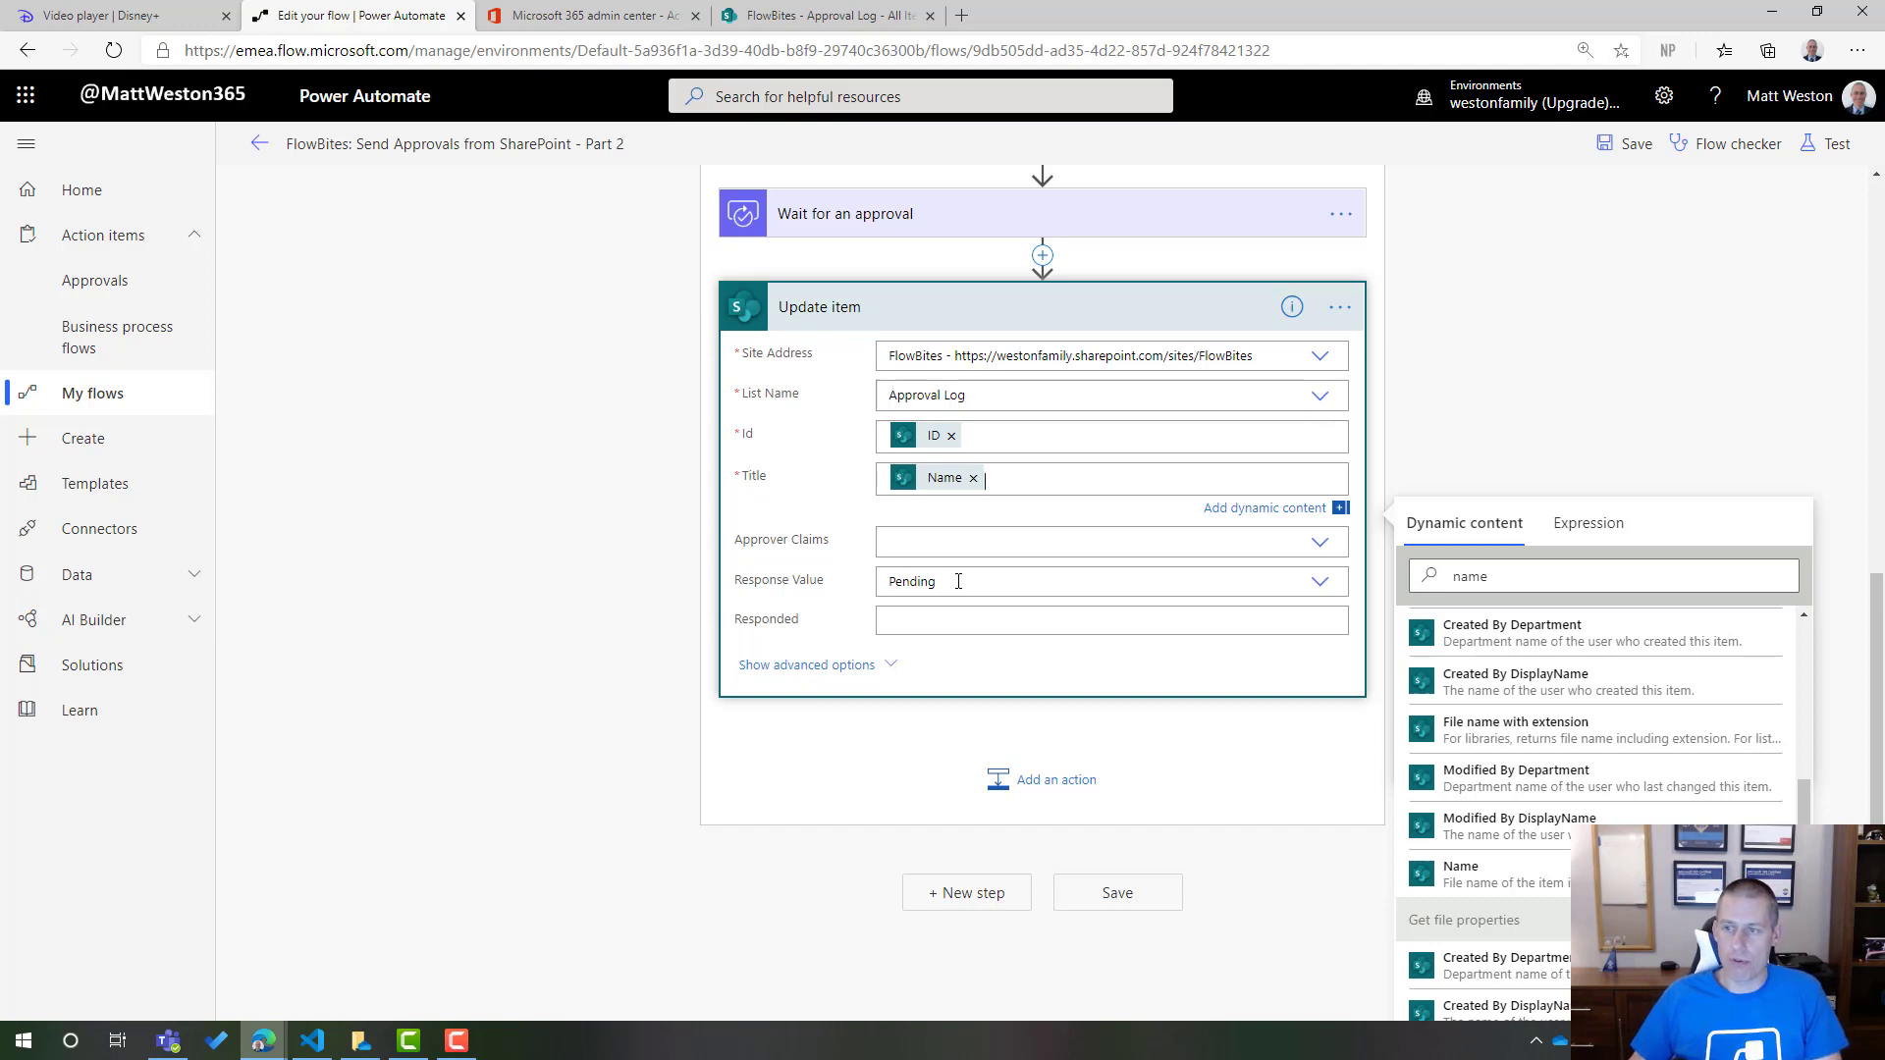
- Give Response Value a custom value of the approval's Outcome
left_click(958, 581)
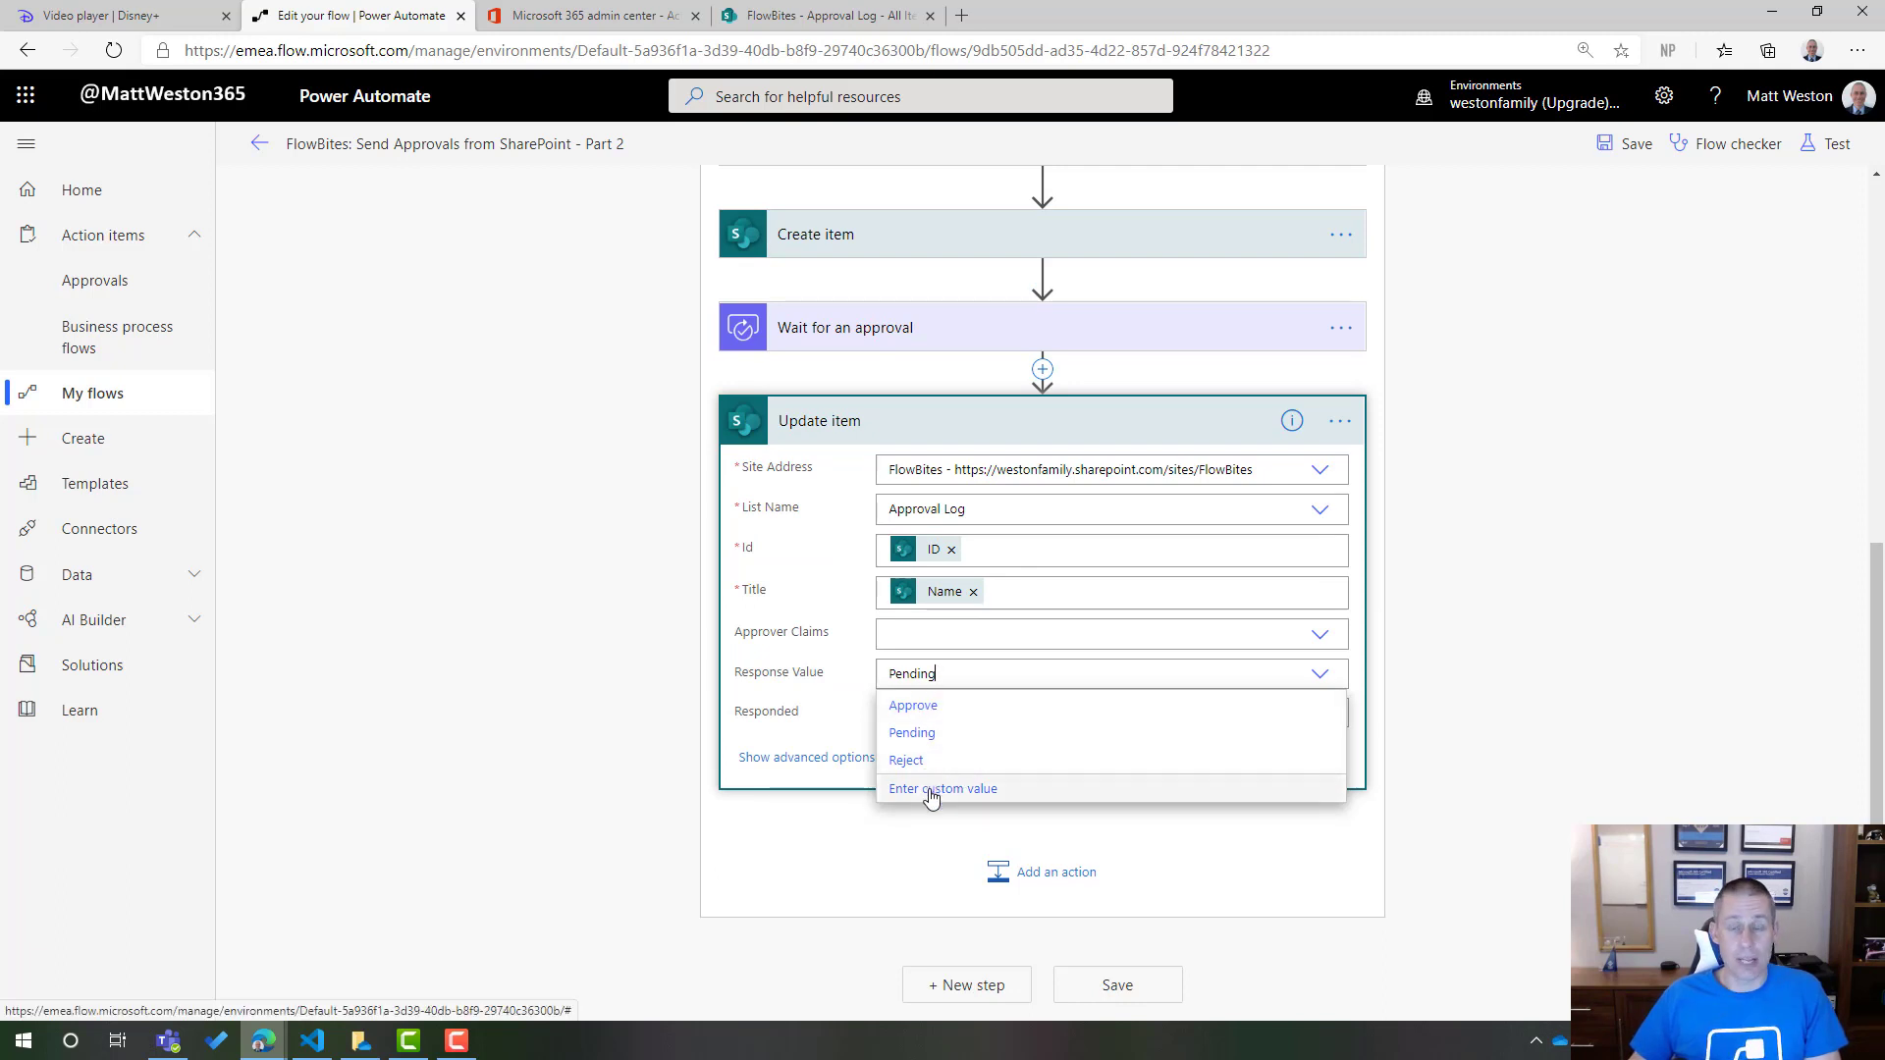
left_click(978, 792)
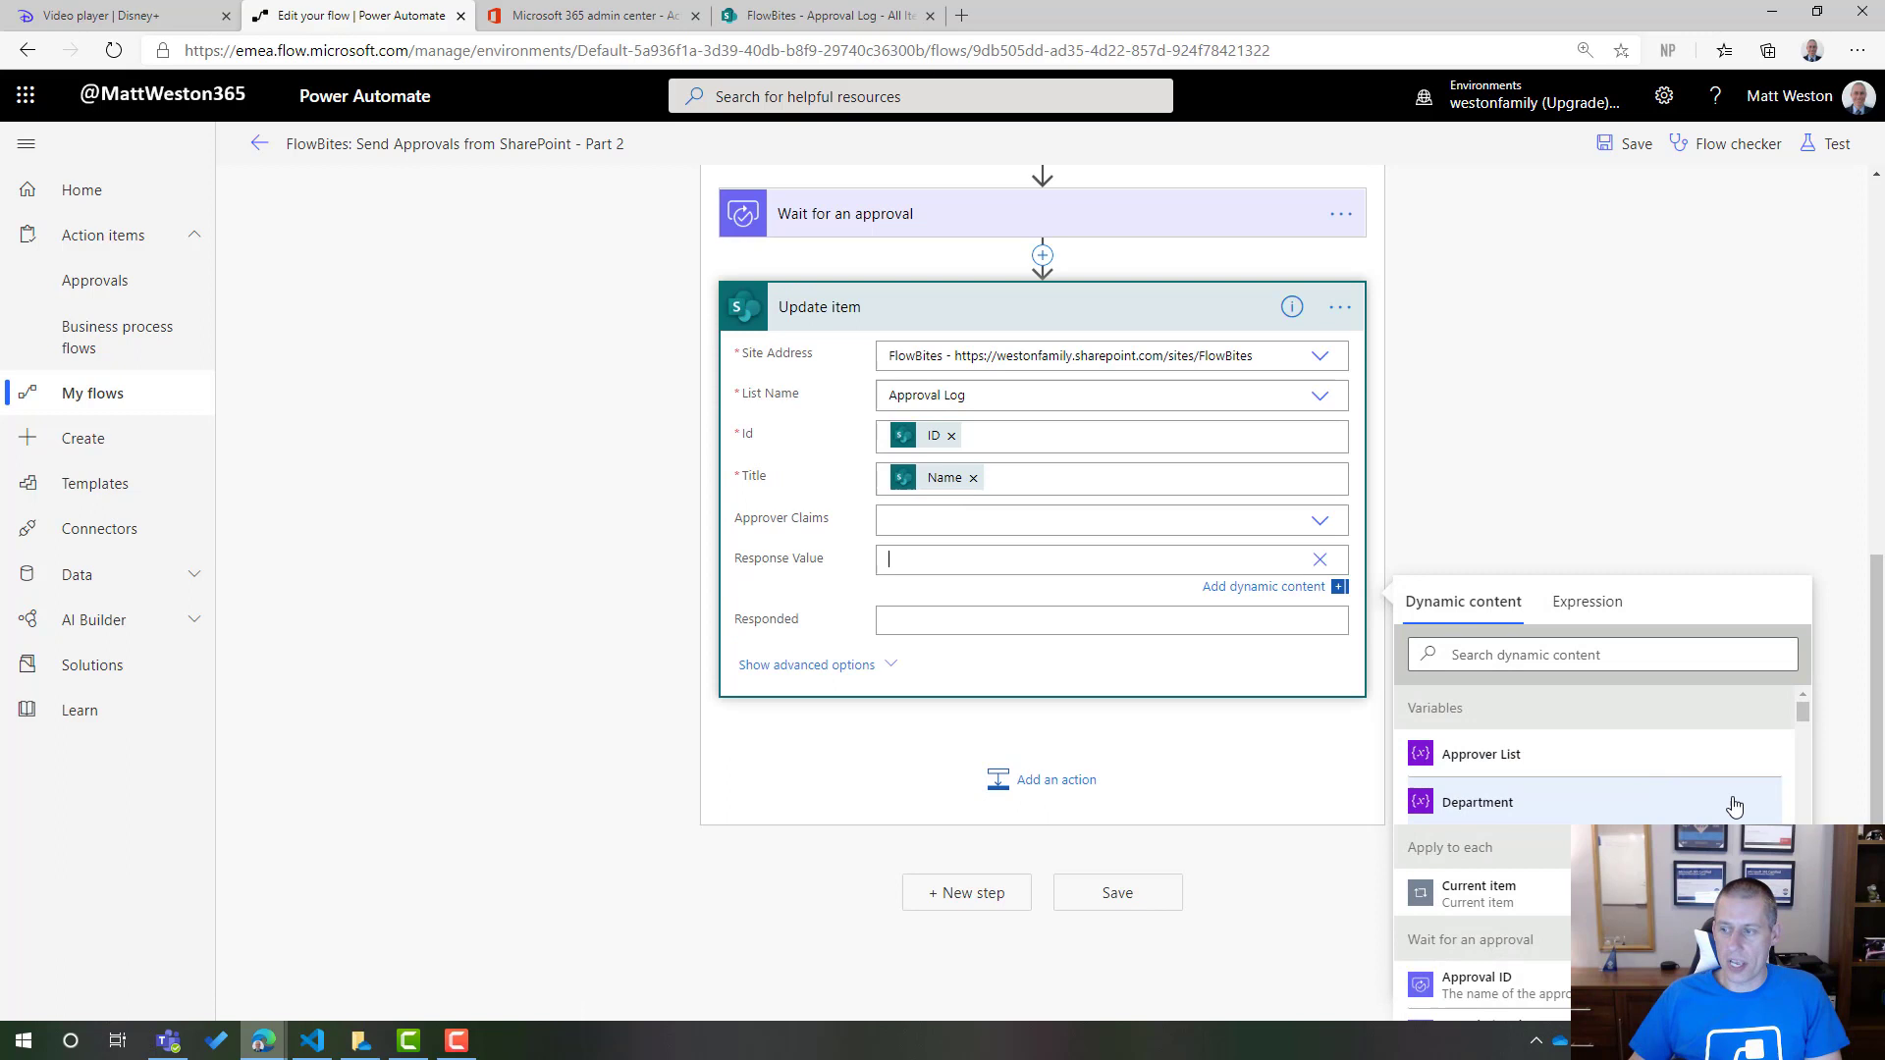
left_click(1622, 655)
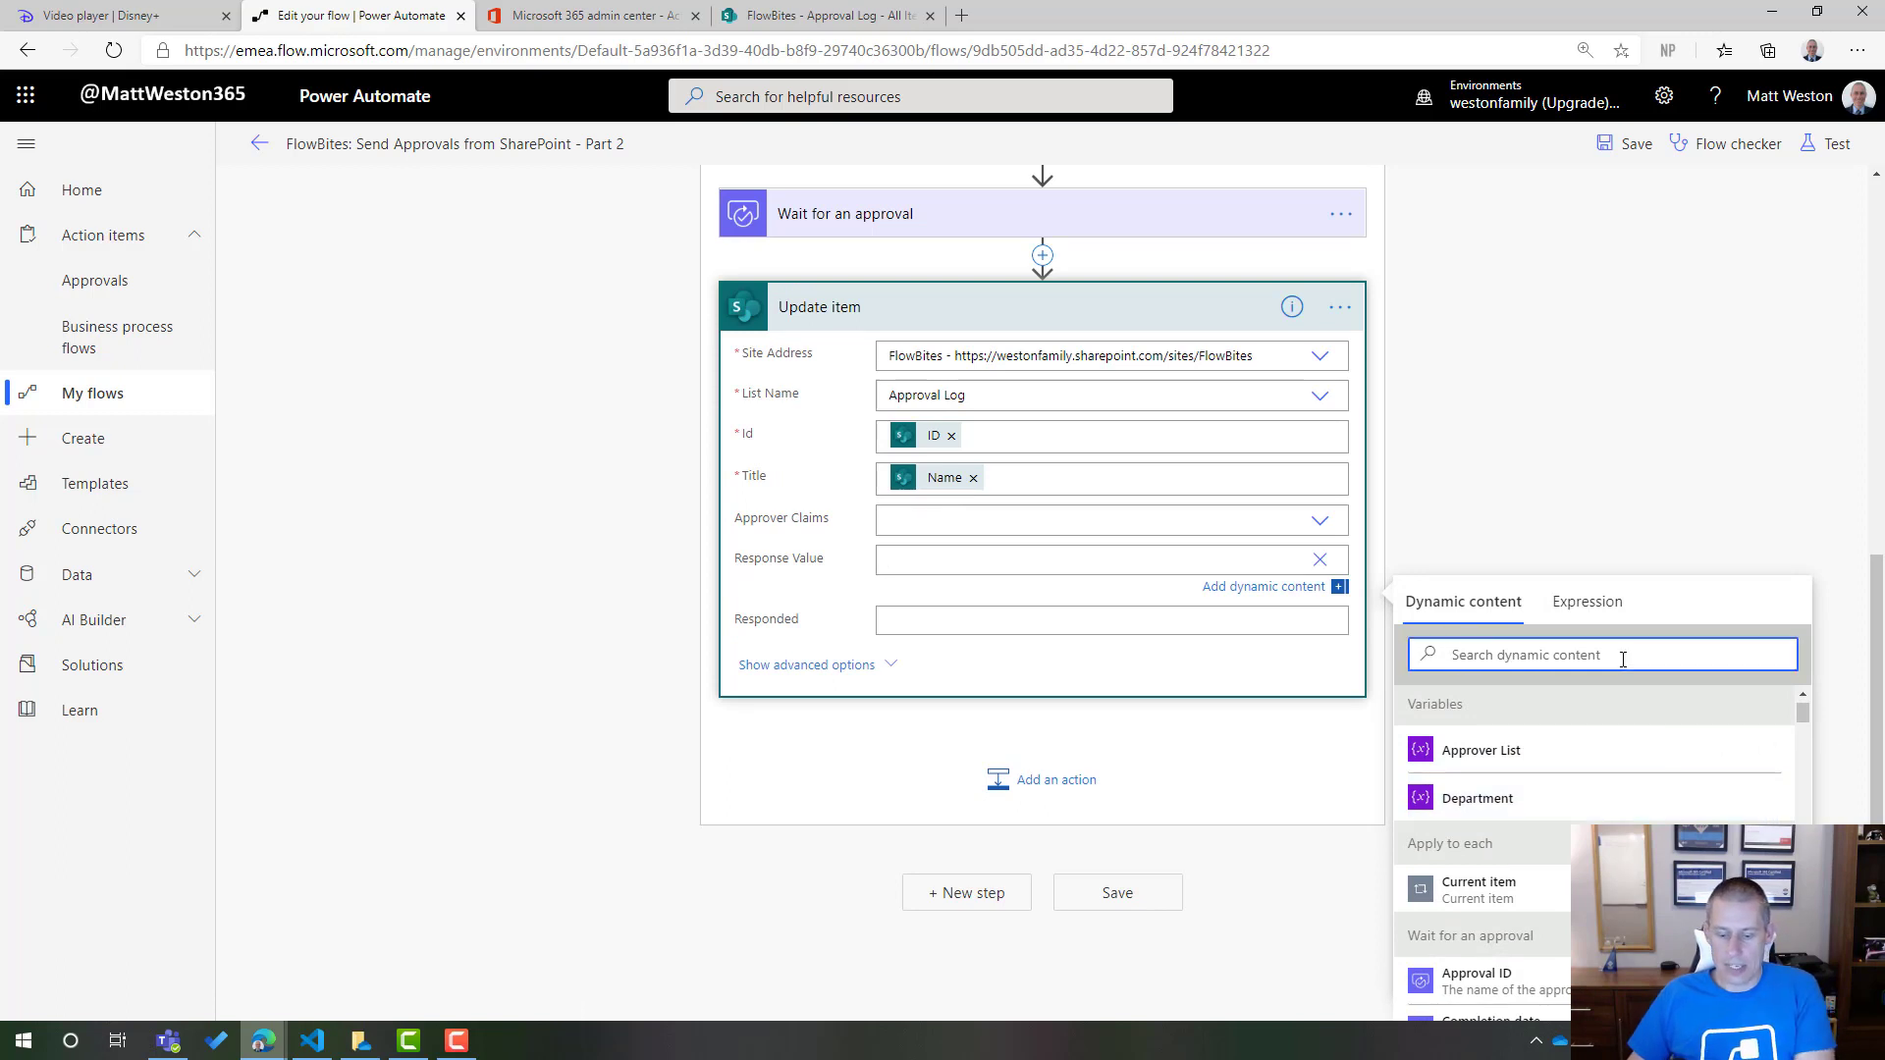
type("out")
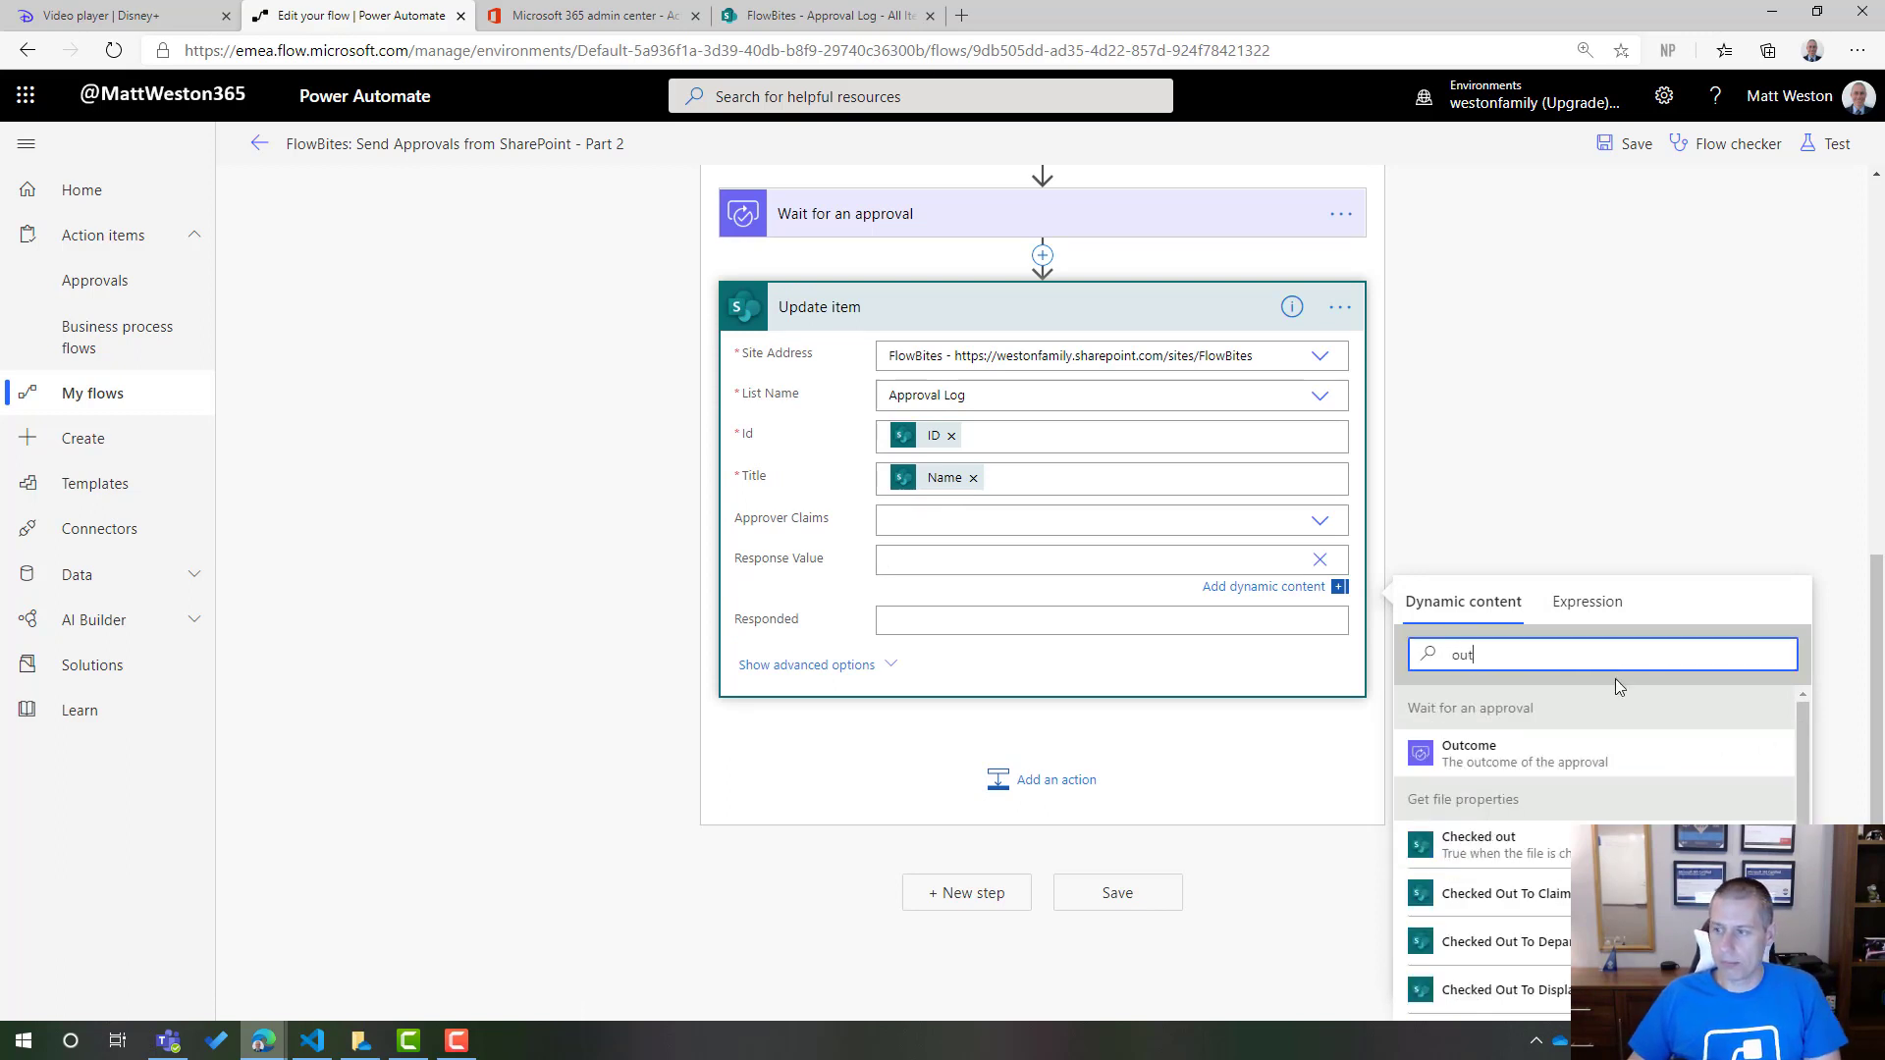
left_click(1507, 758)
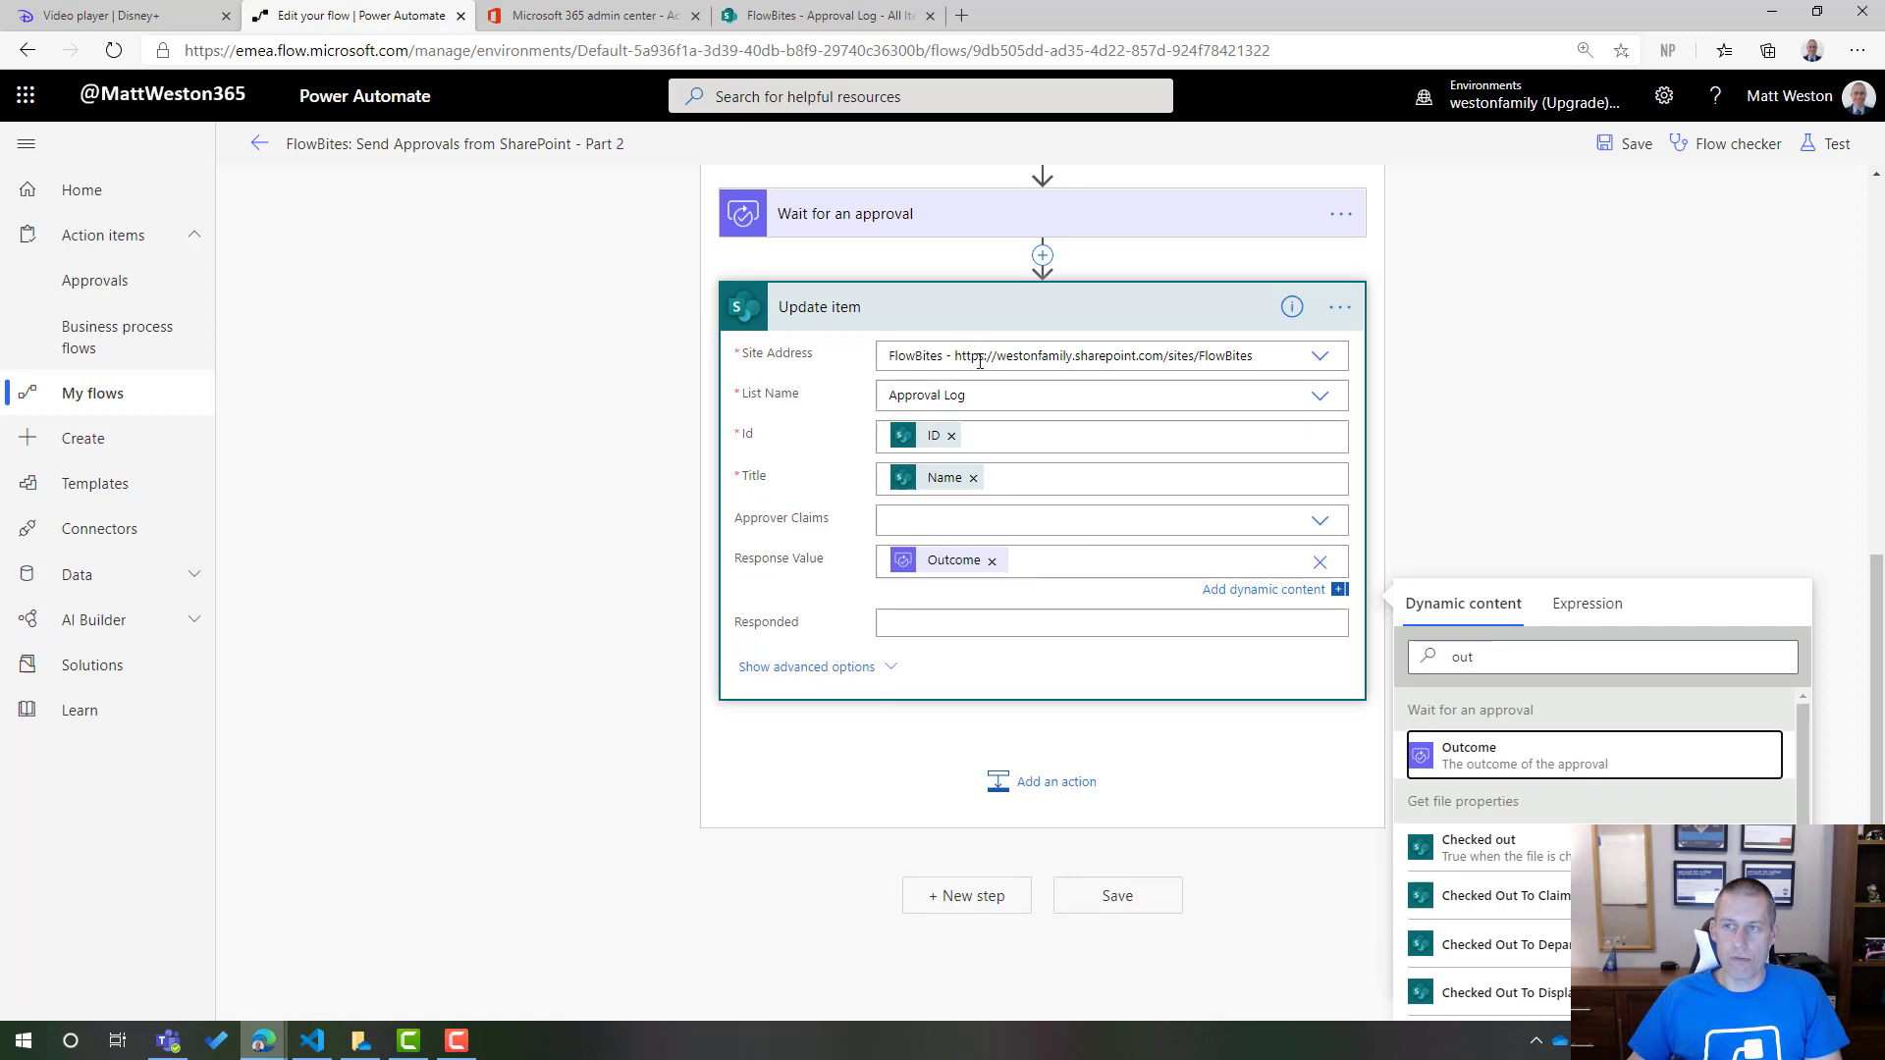
scroll(1041, 514, "up", 5)
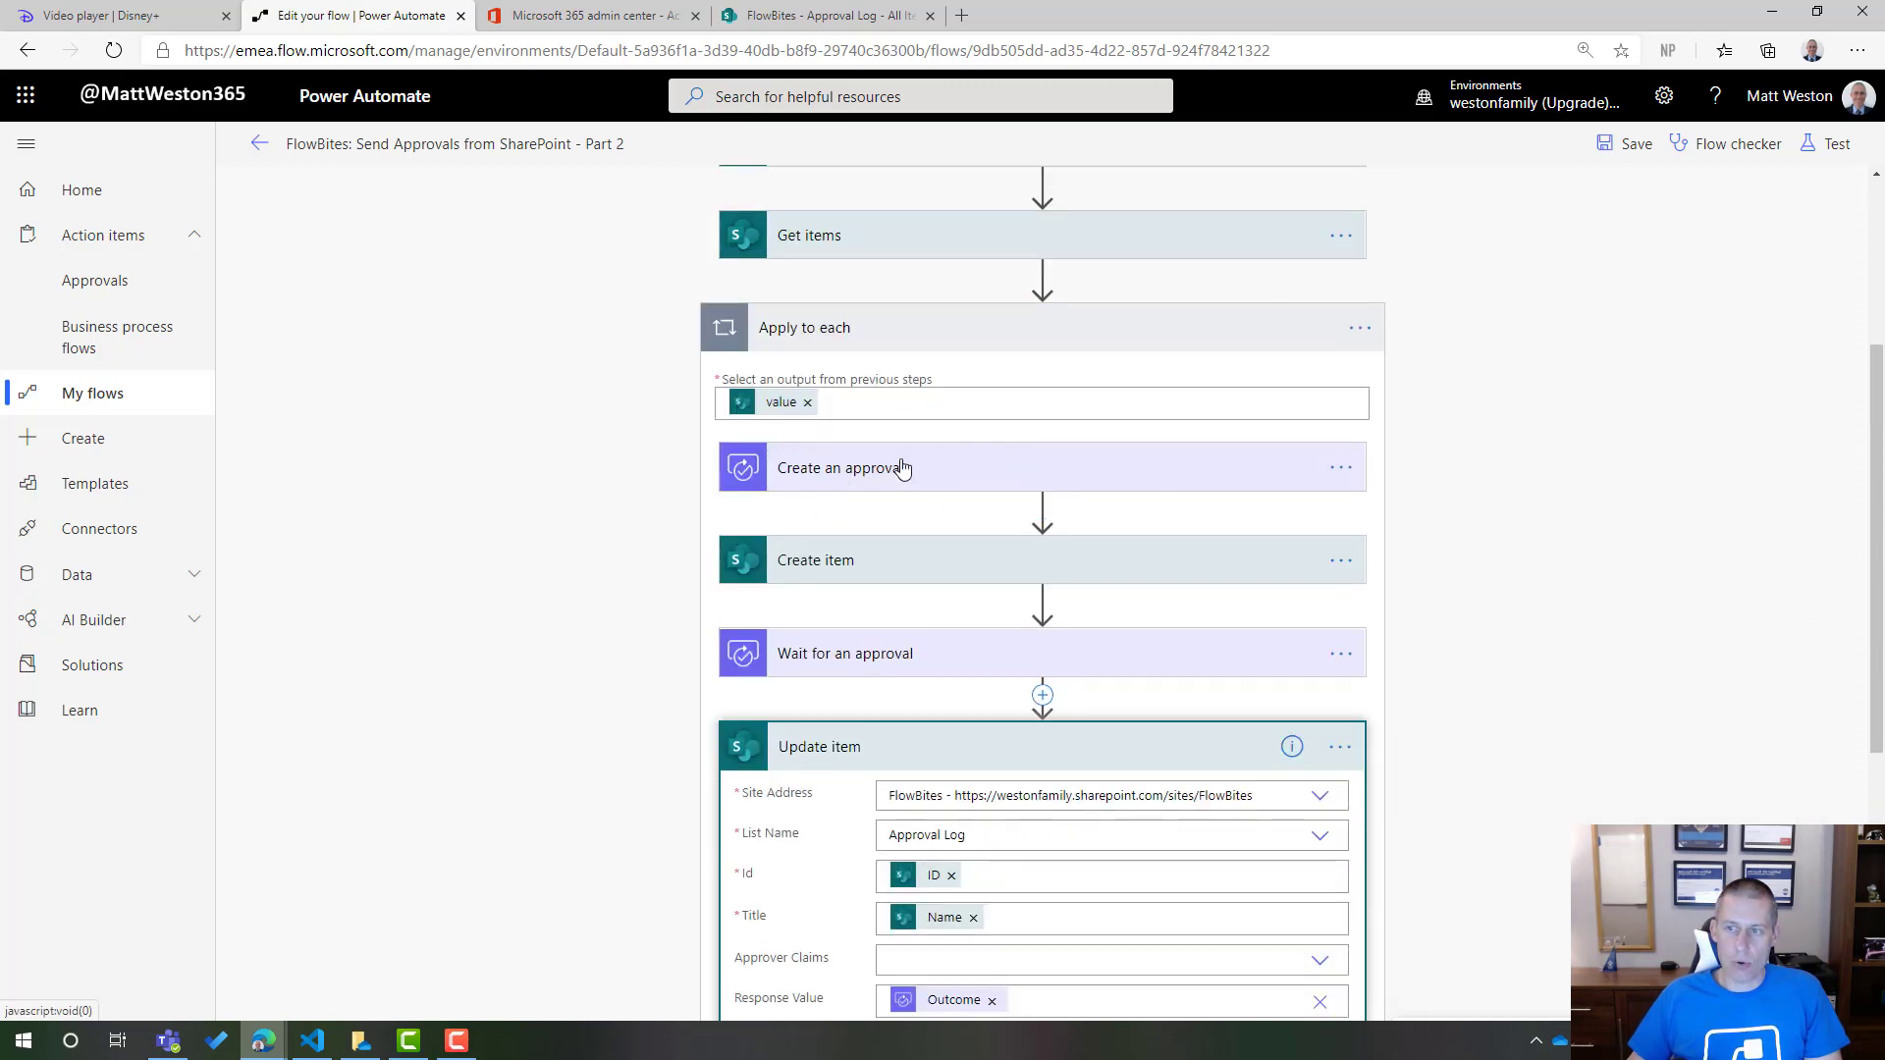
scroll(955, 540, "down", 4)
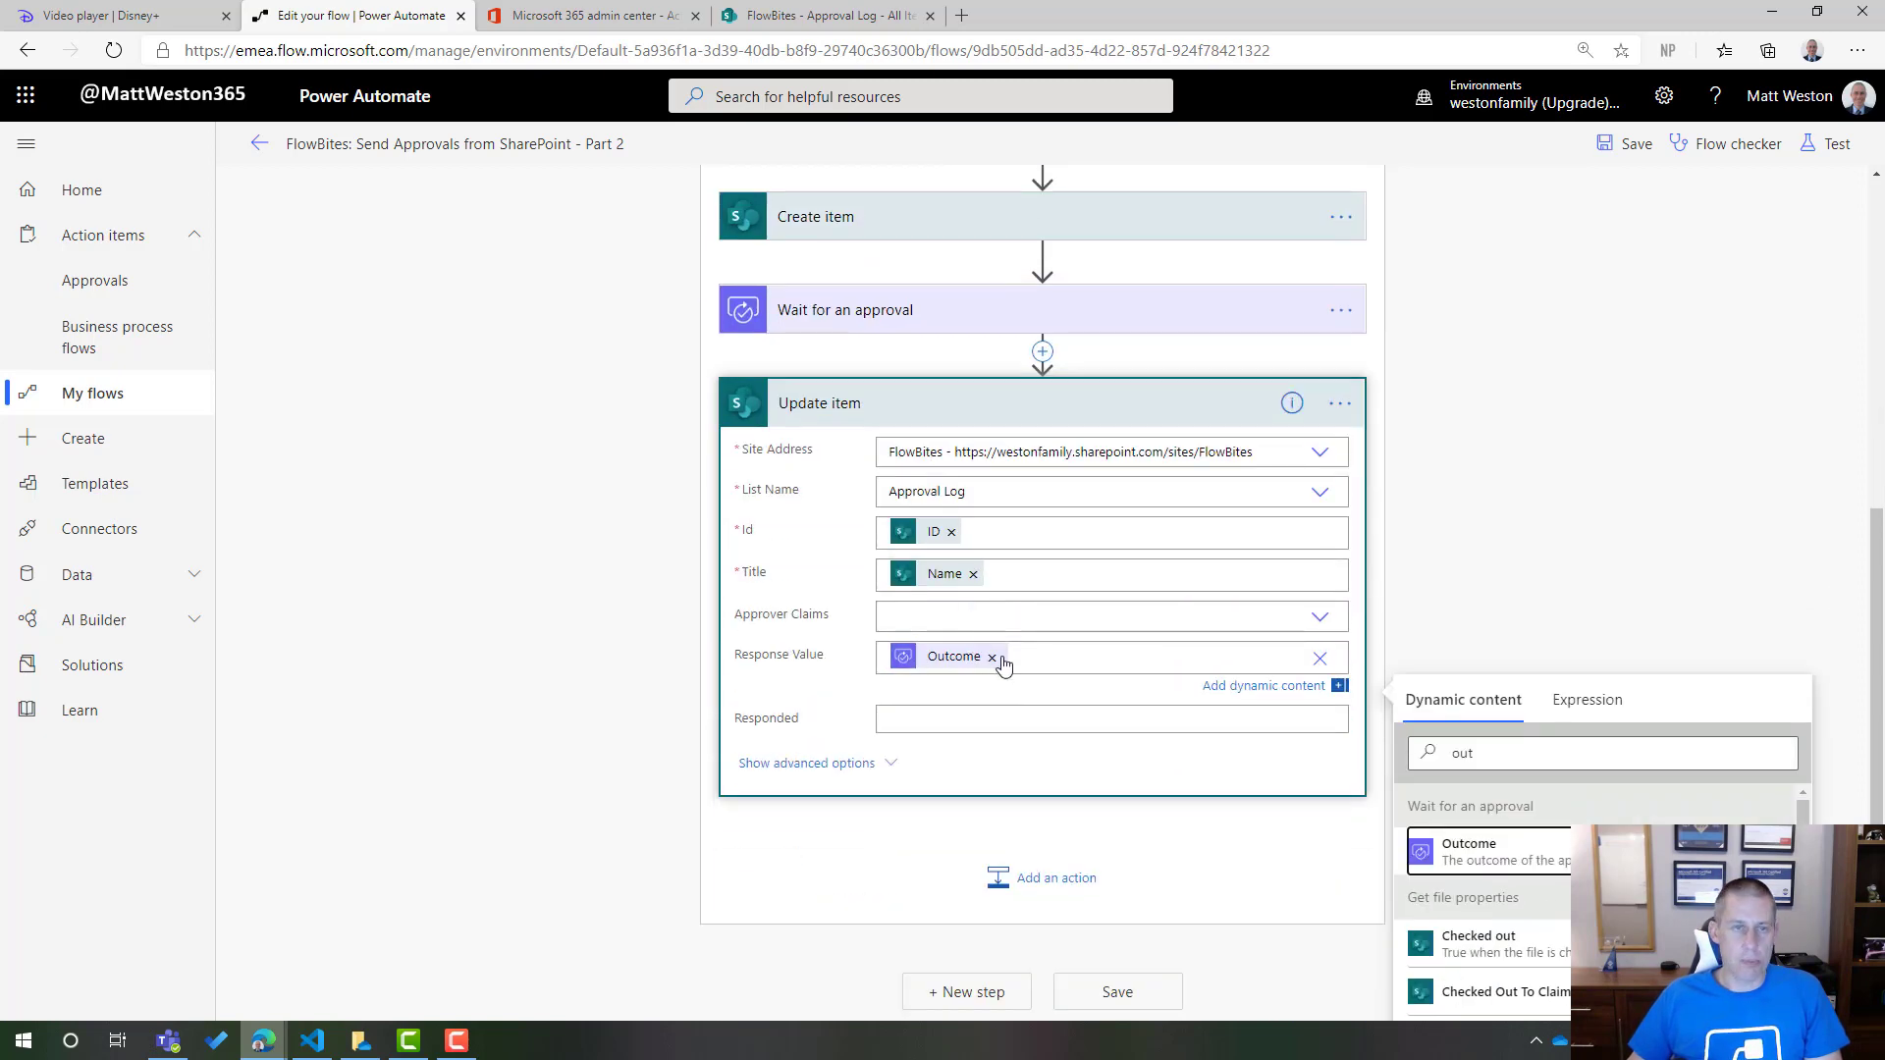
left_click(967, 720)
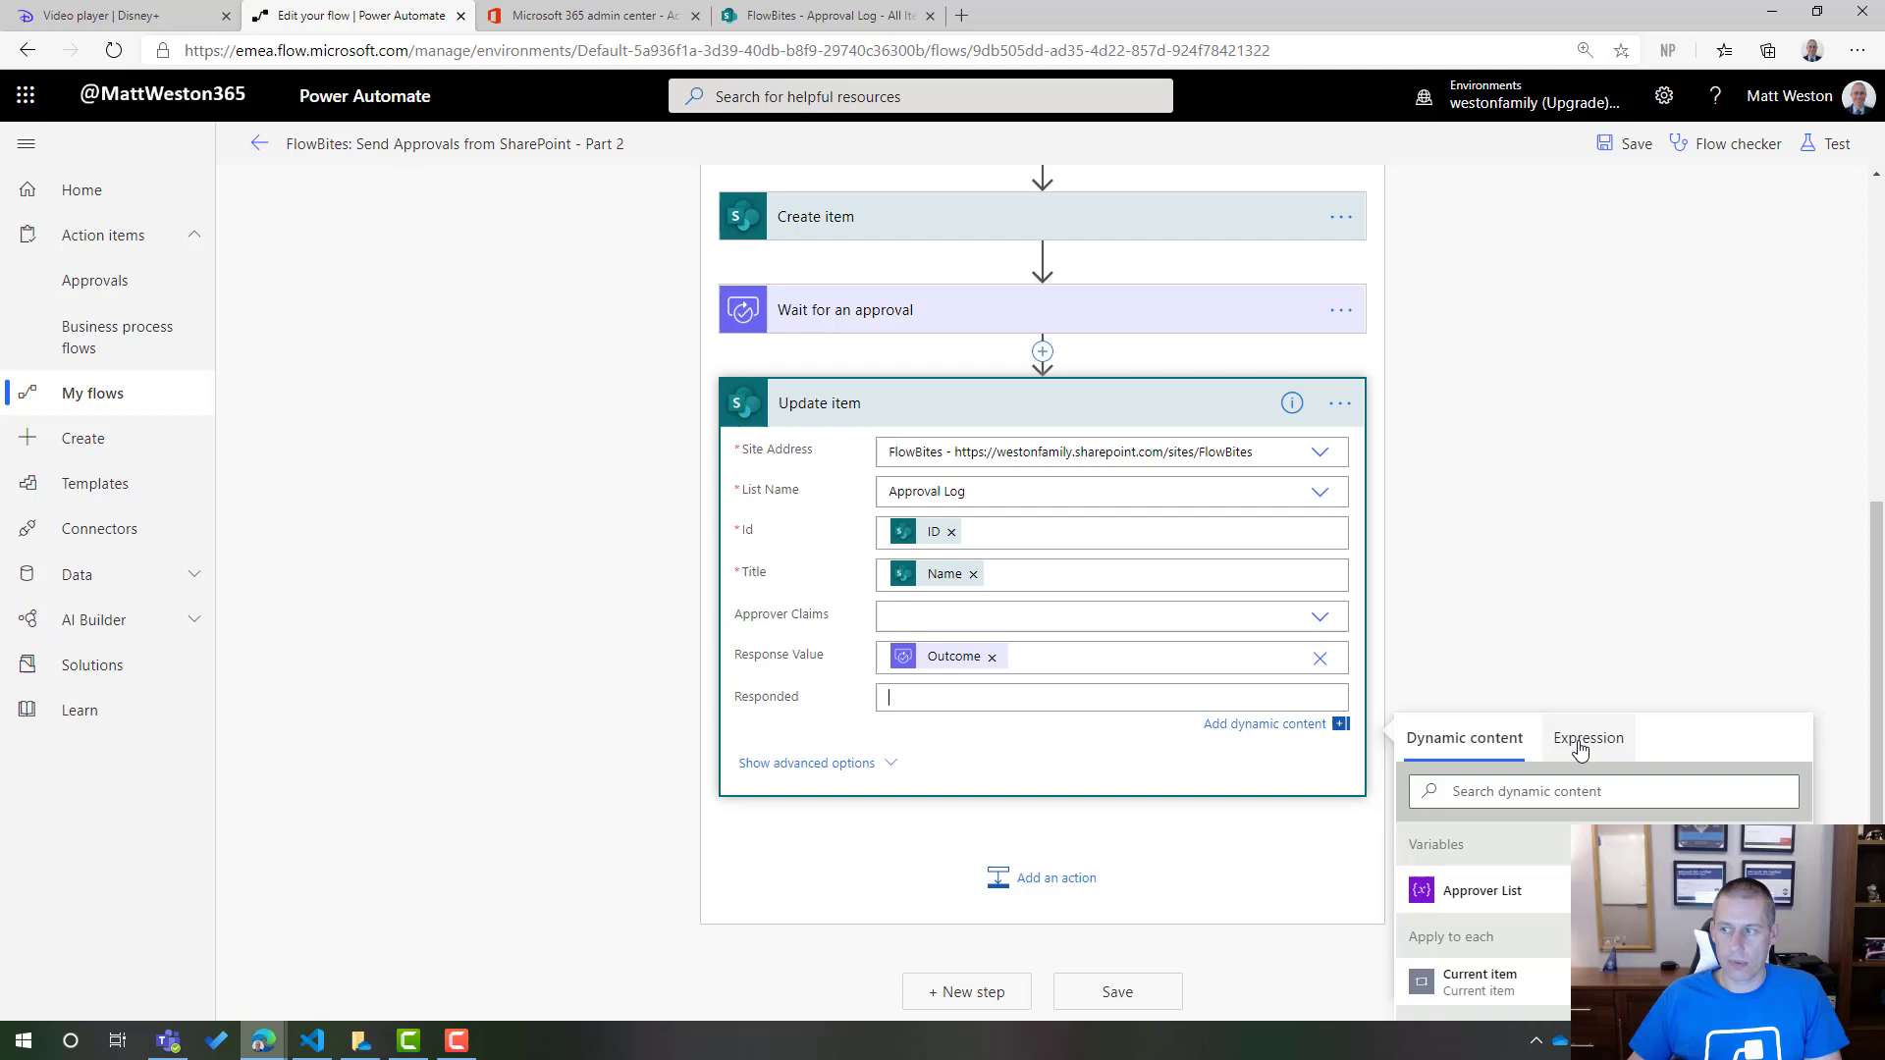
- Set Responded to the utcNow() expression and collapse the finished Update item card
left_click(1583, 751)
left_click(1514, 789)
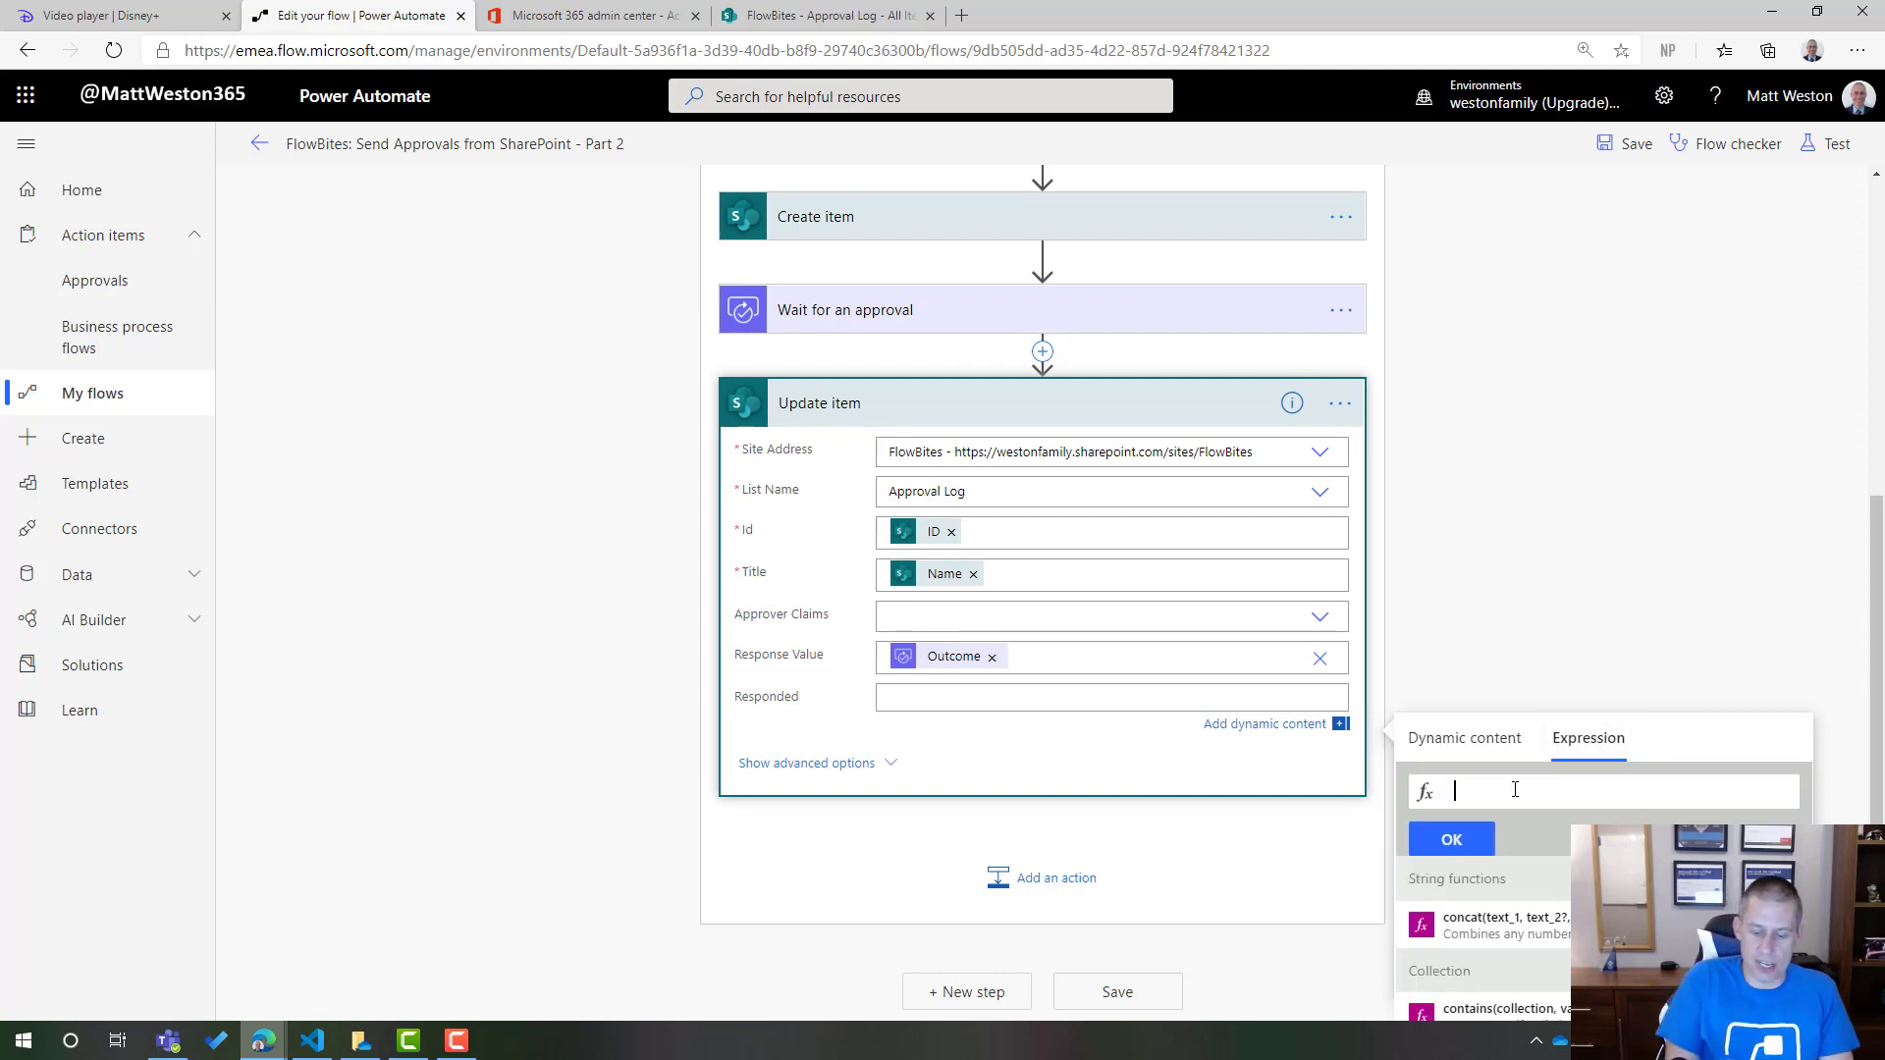
type("utc")
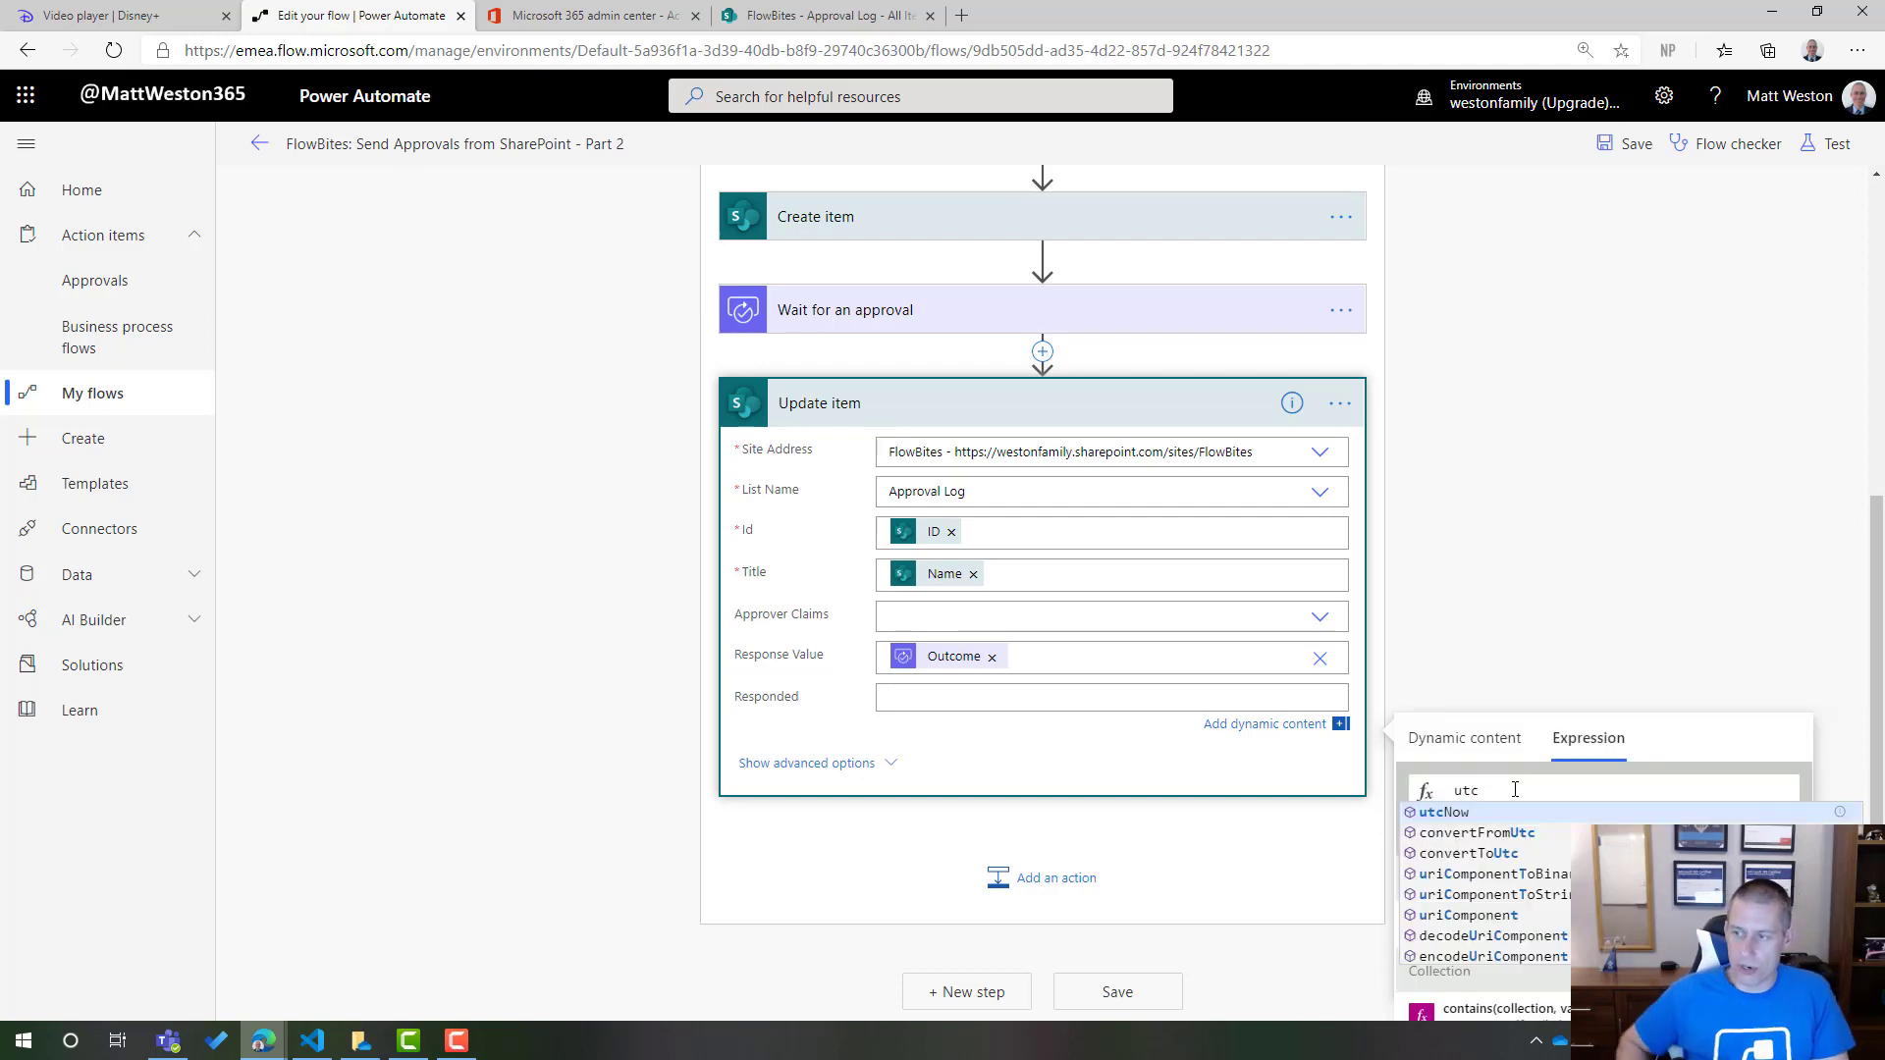
key("Tab")
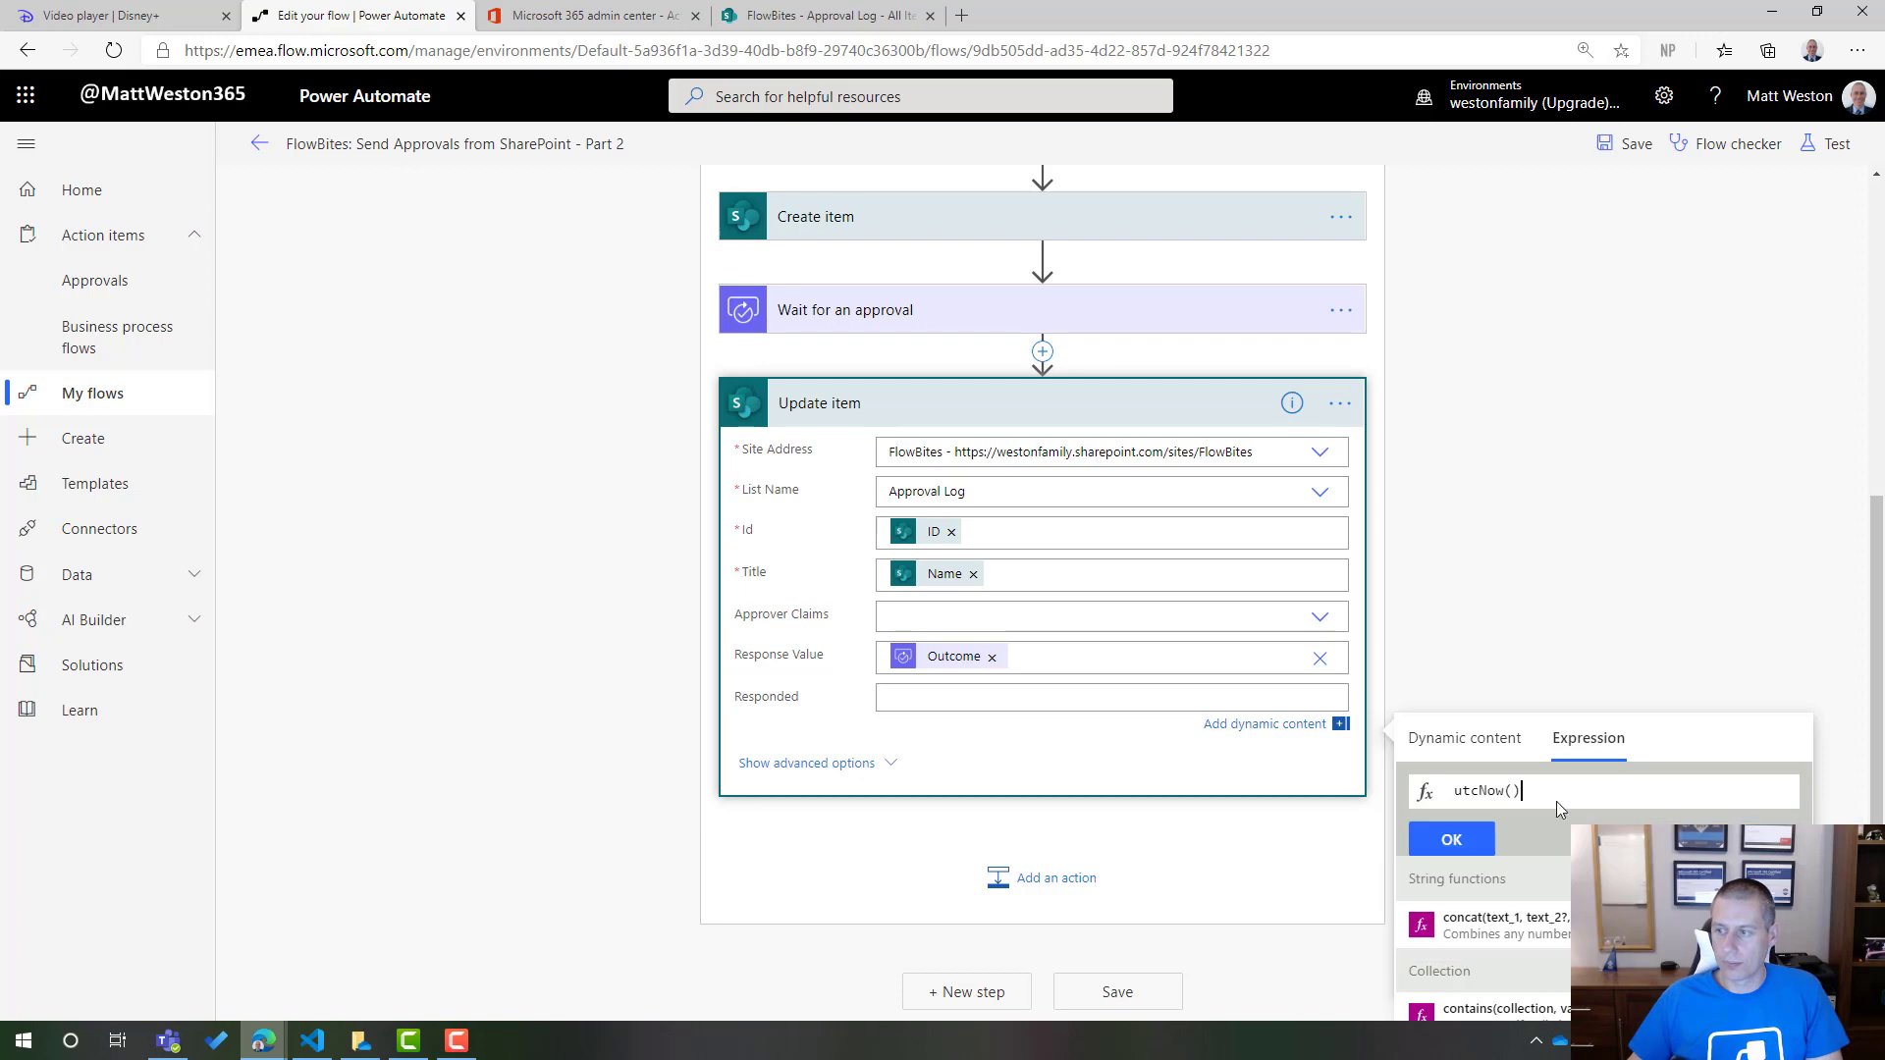
left_click(1472, 834)
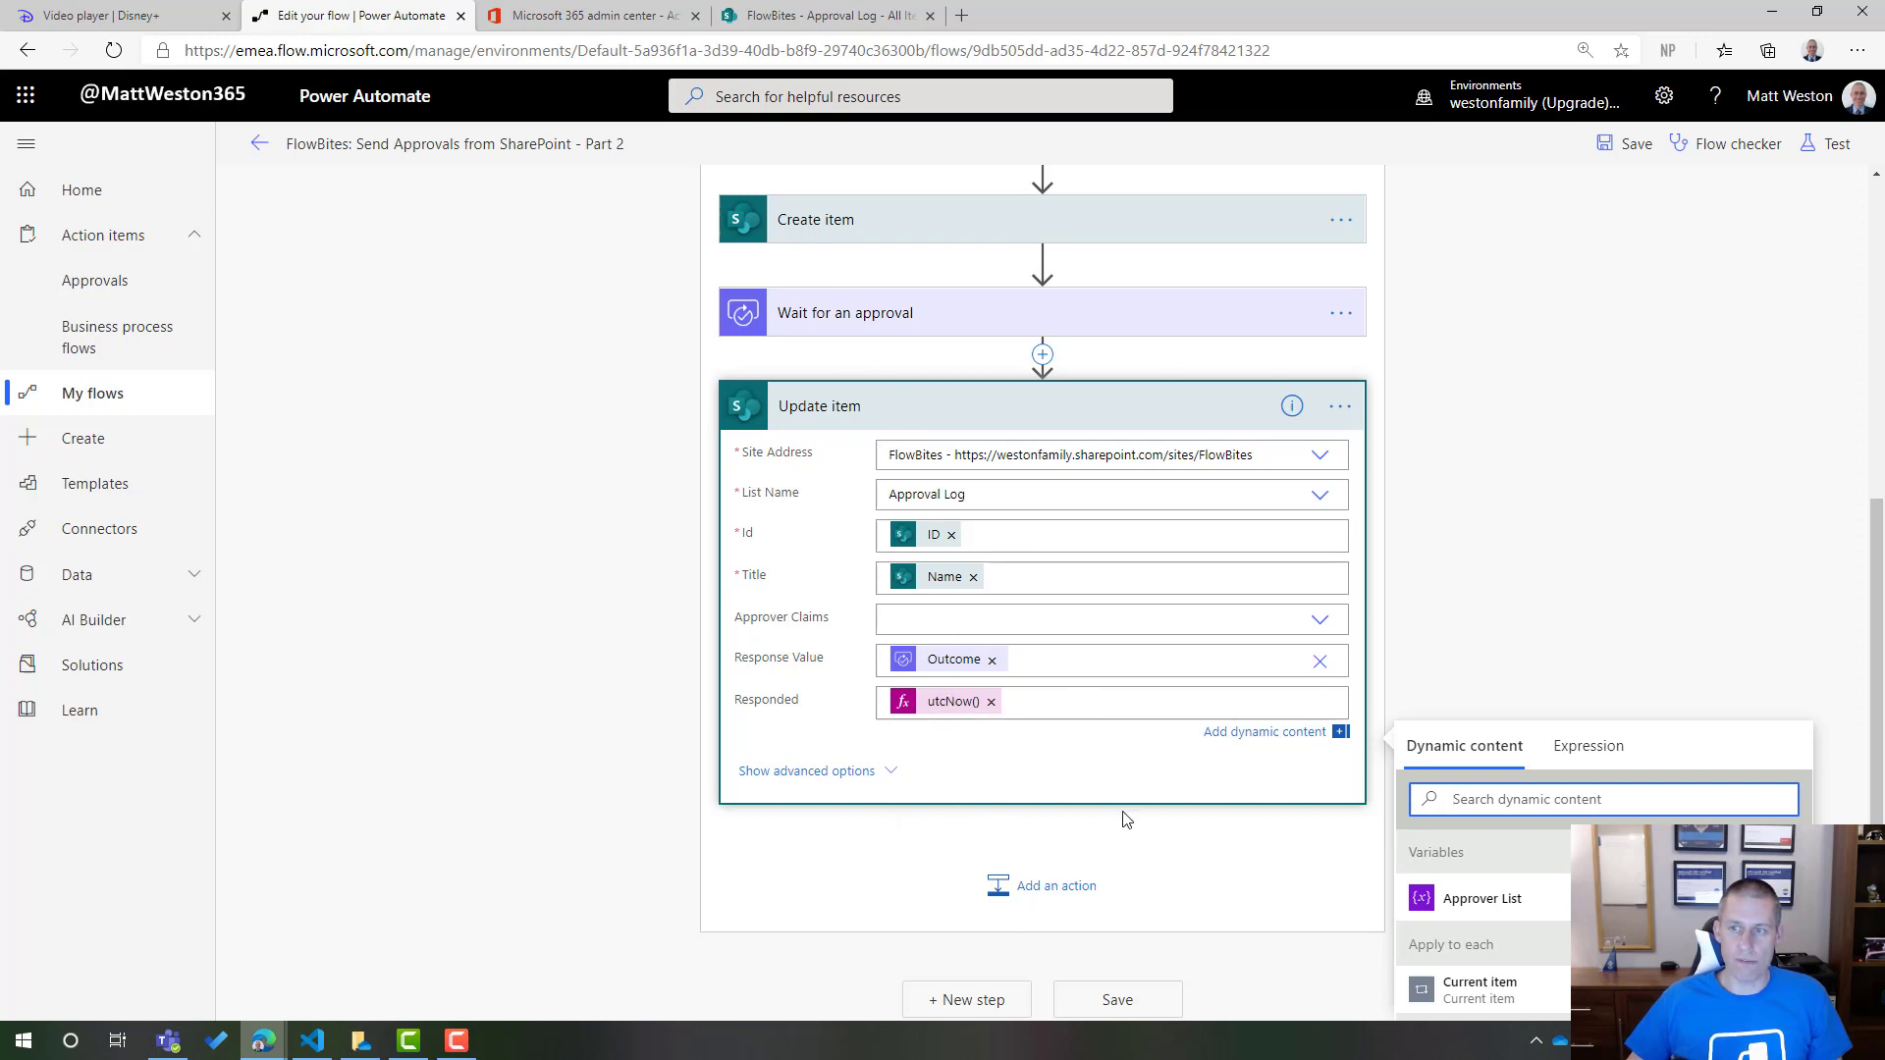
scroll(1122, 822, "up", 1)
scroll(1122, 822, "up", 1)
left_click(1079, 614)
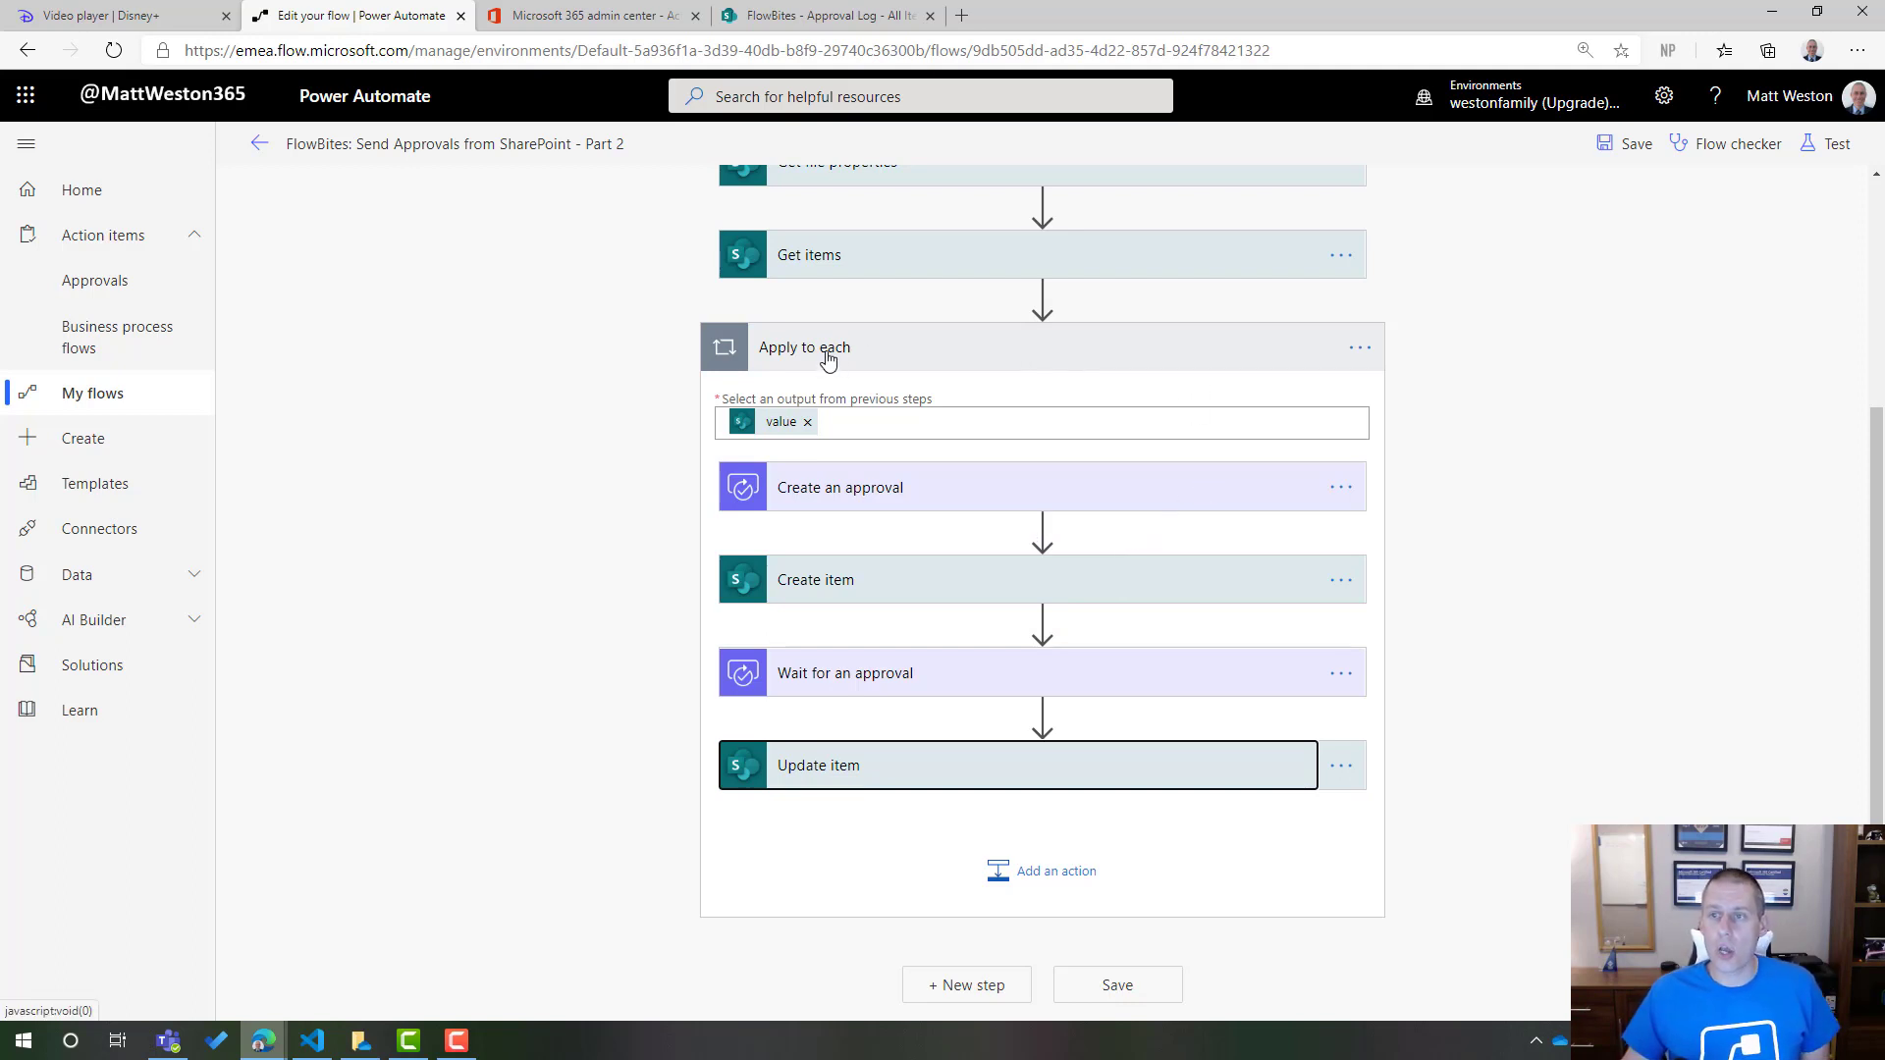
- Turn on Concurrency Control in the Apply to each settings with Degree of Parallelism 50
left_click(1370, 354)
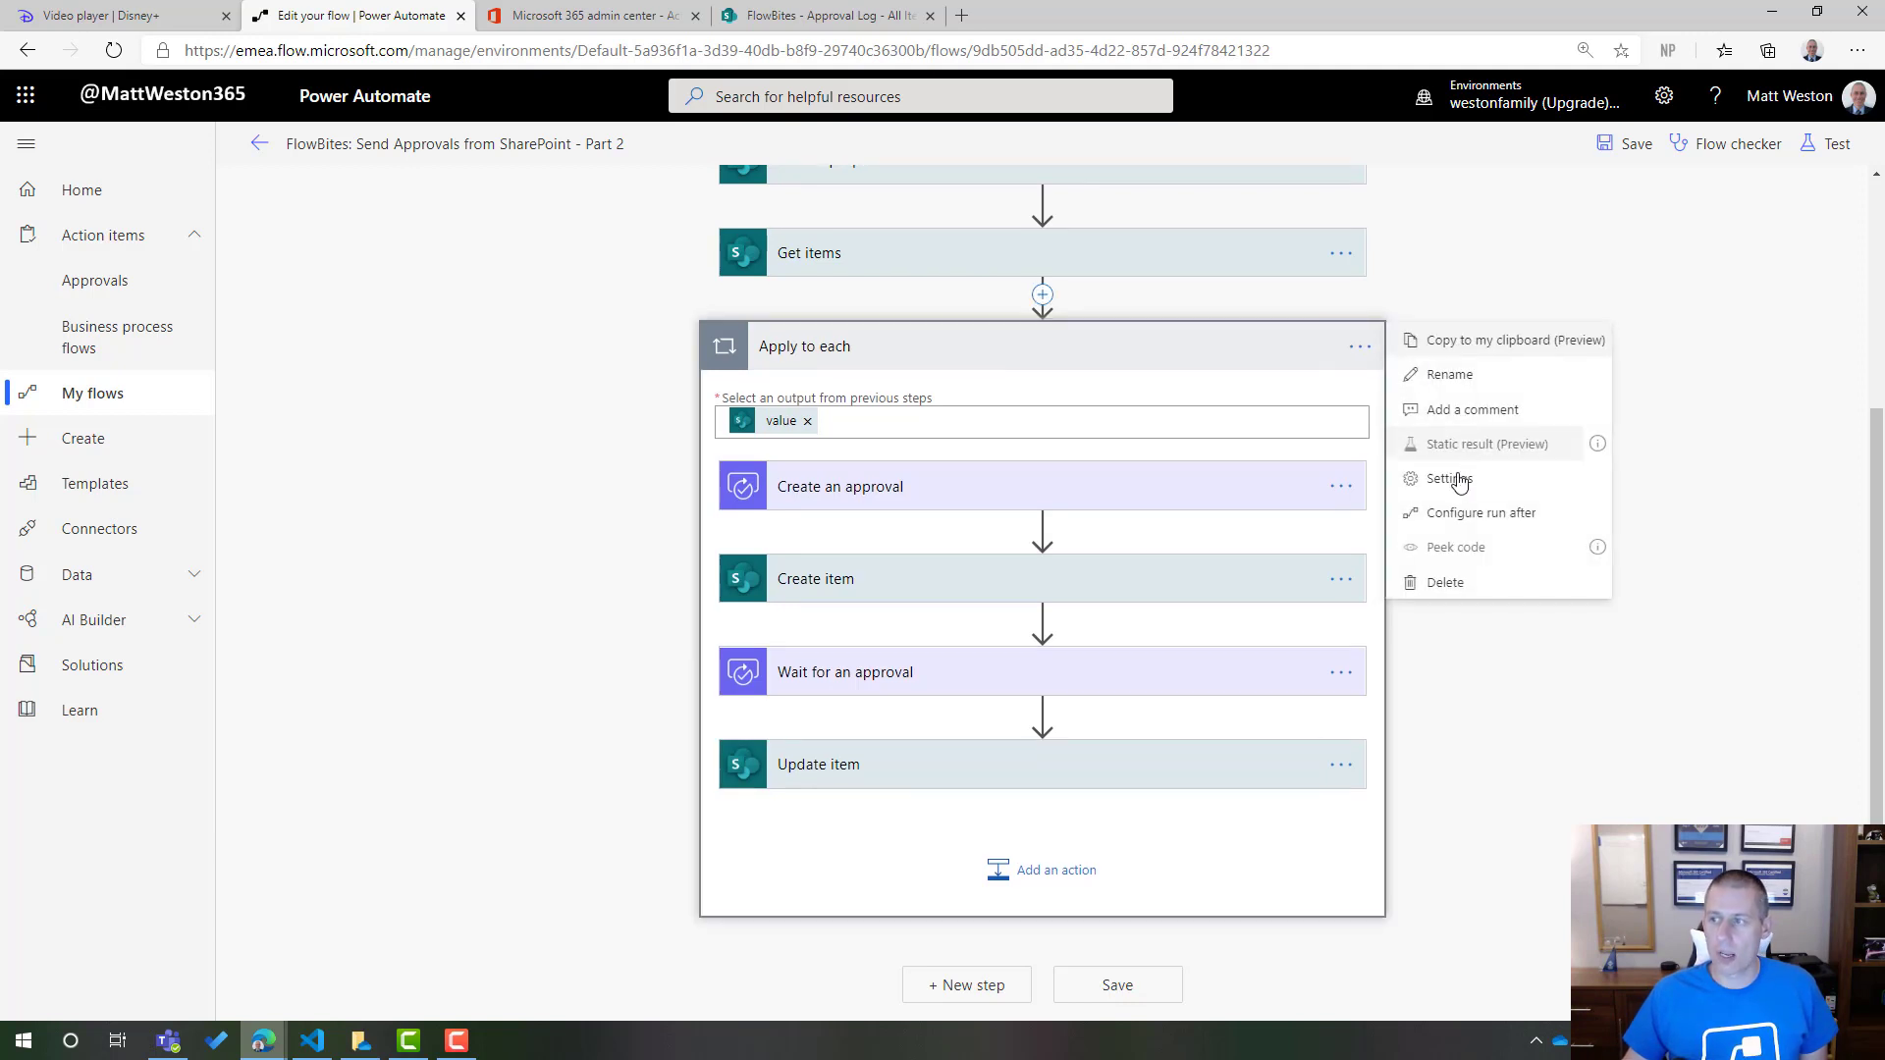
left_click(1457, 480)
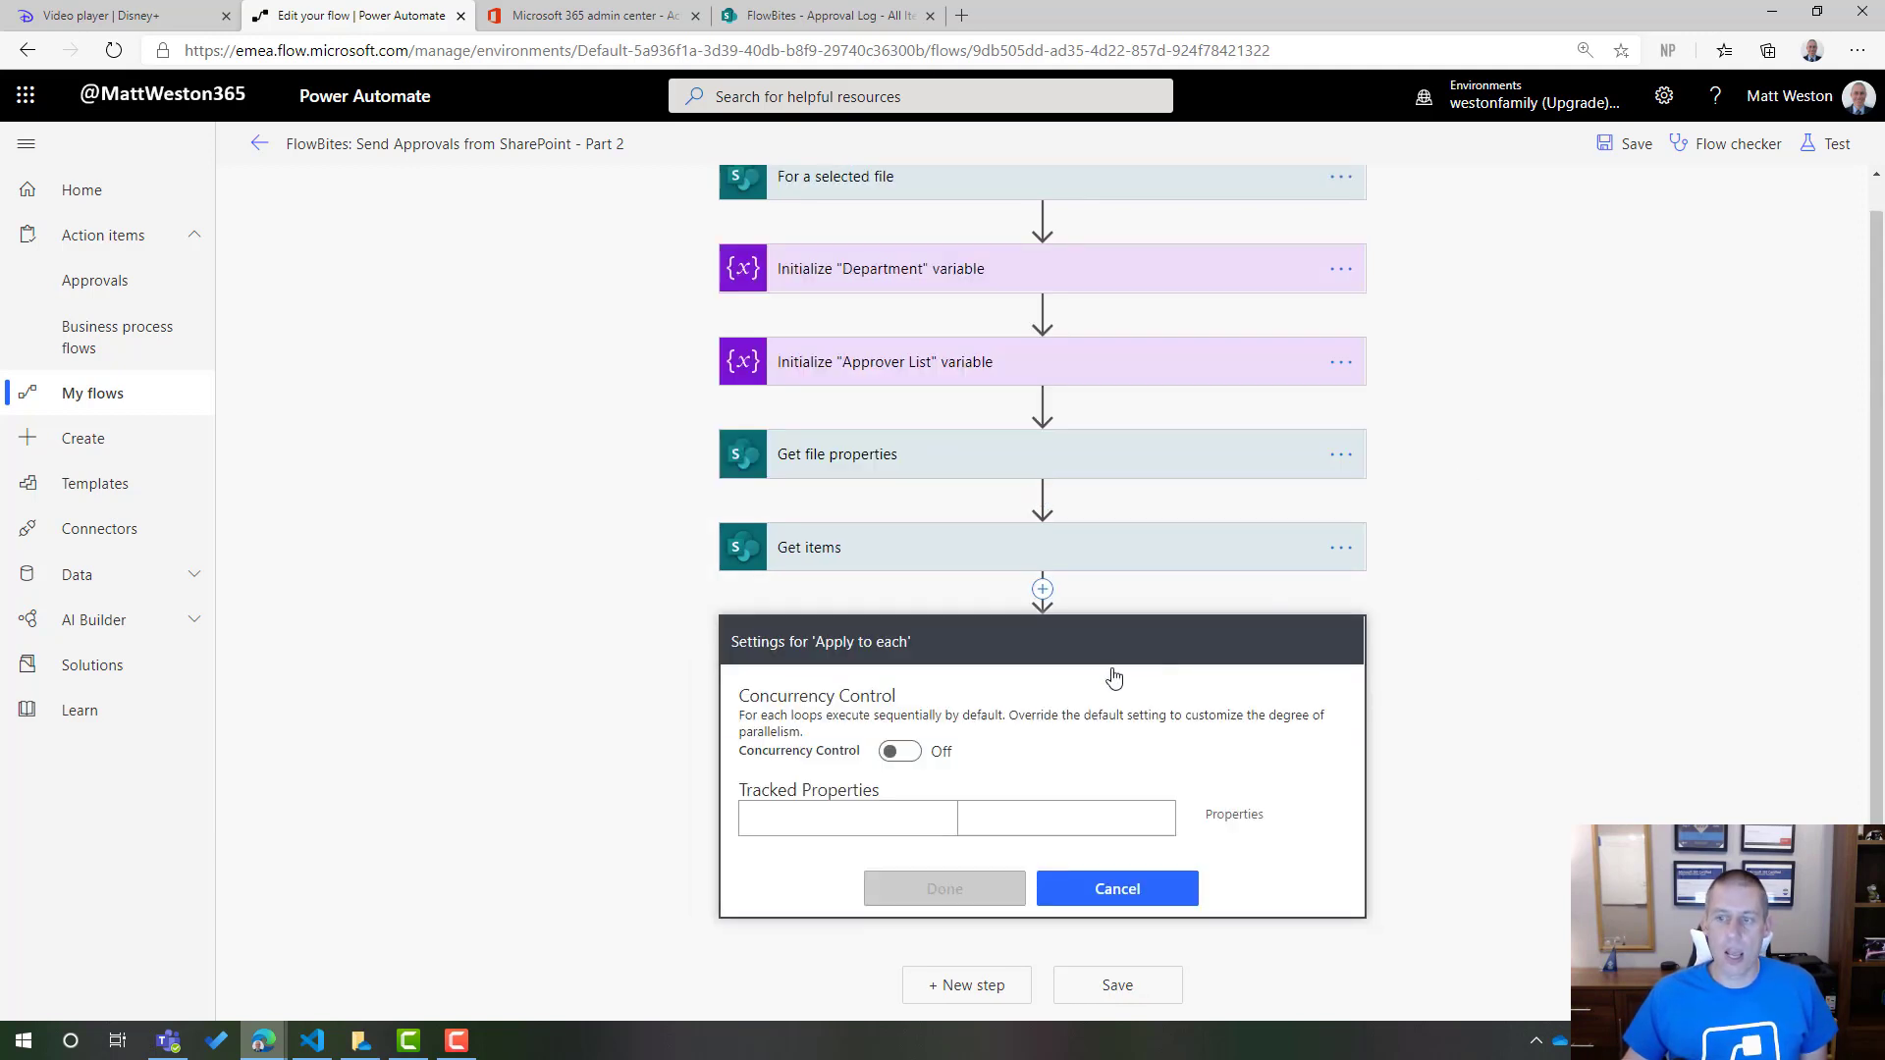
left_click(895, 752)
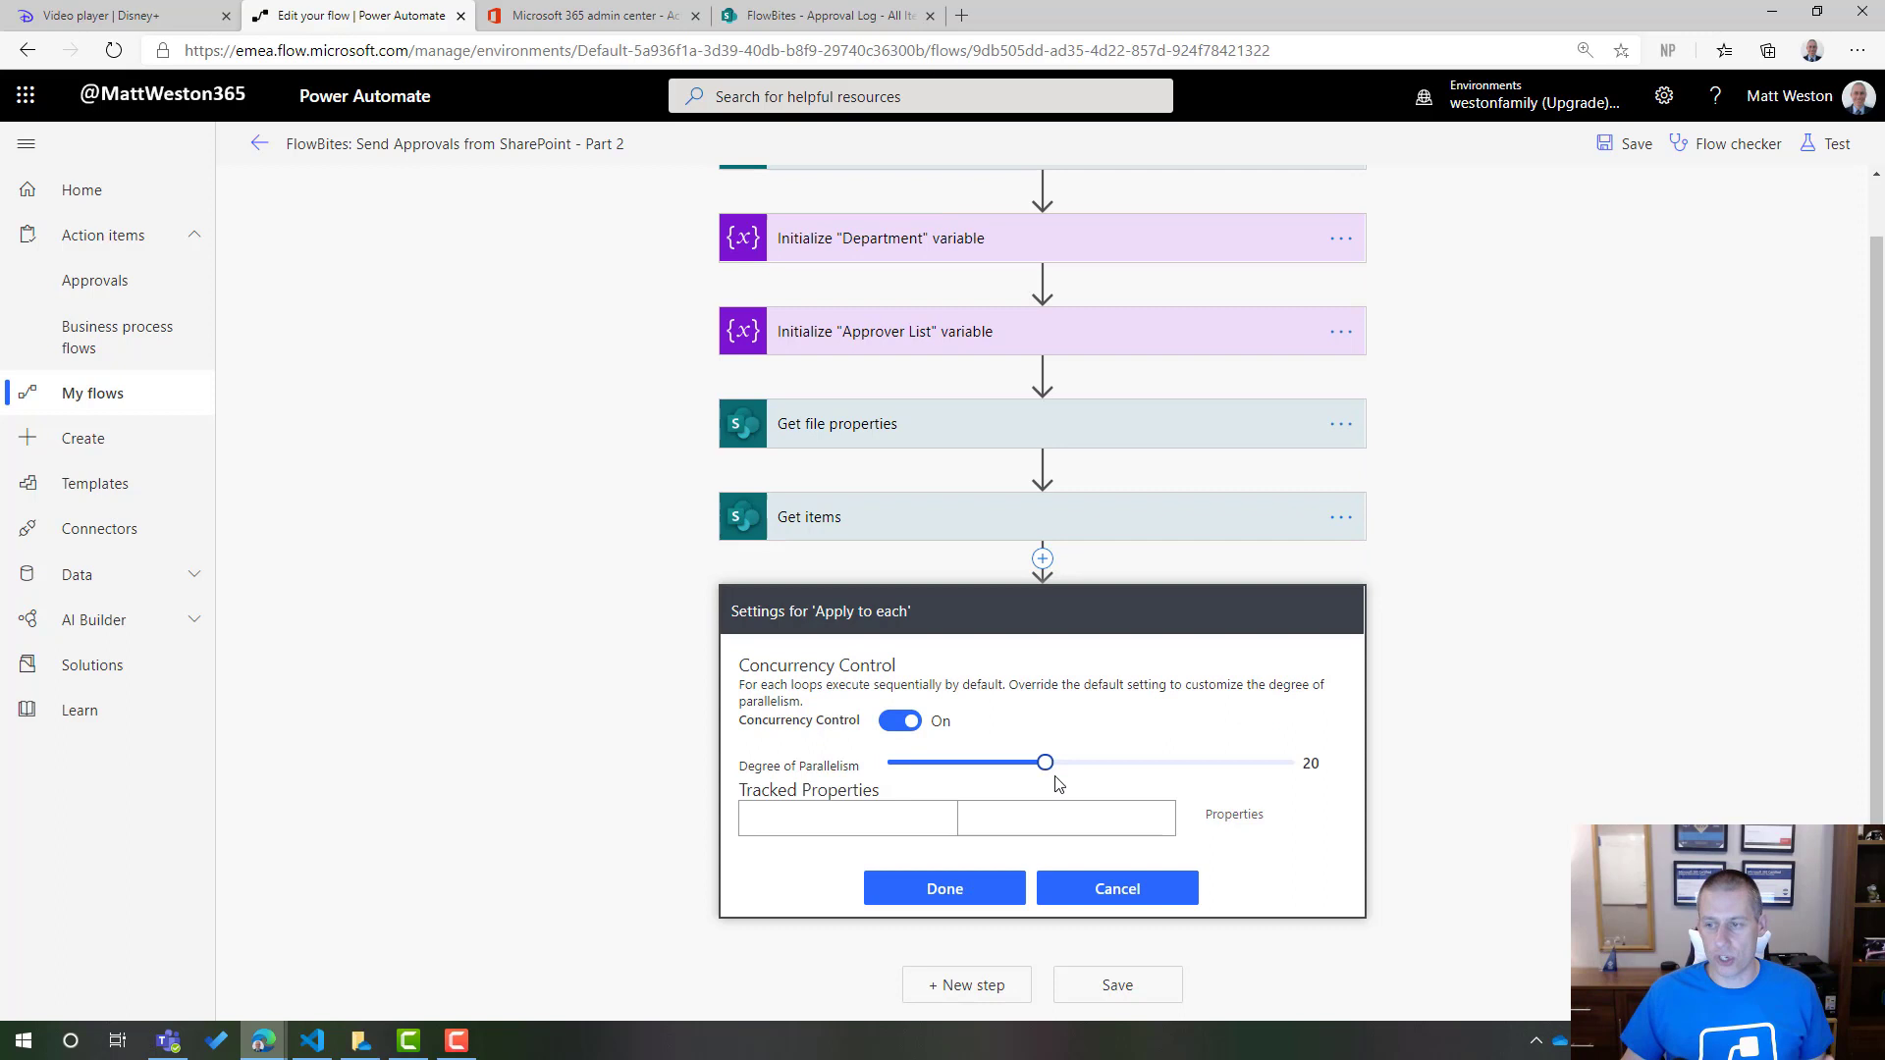
left_click_drag(1046, 763, 1344, 836)
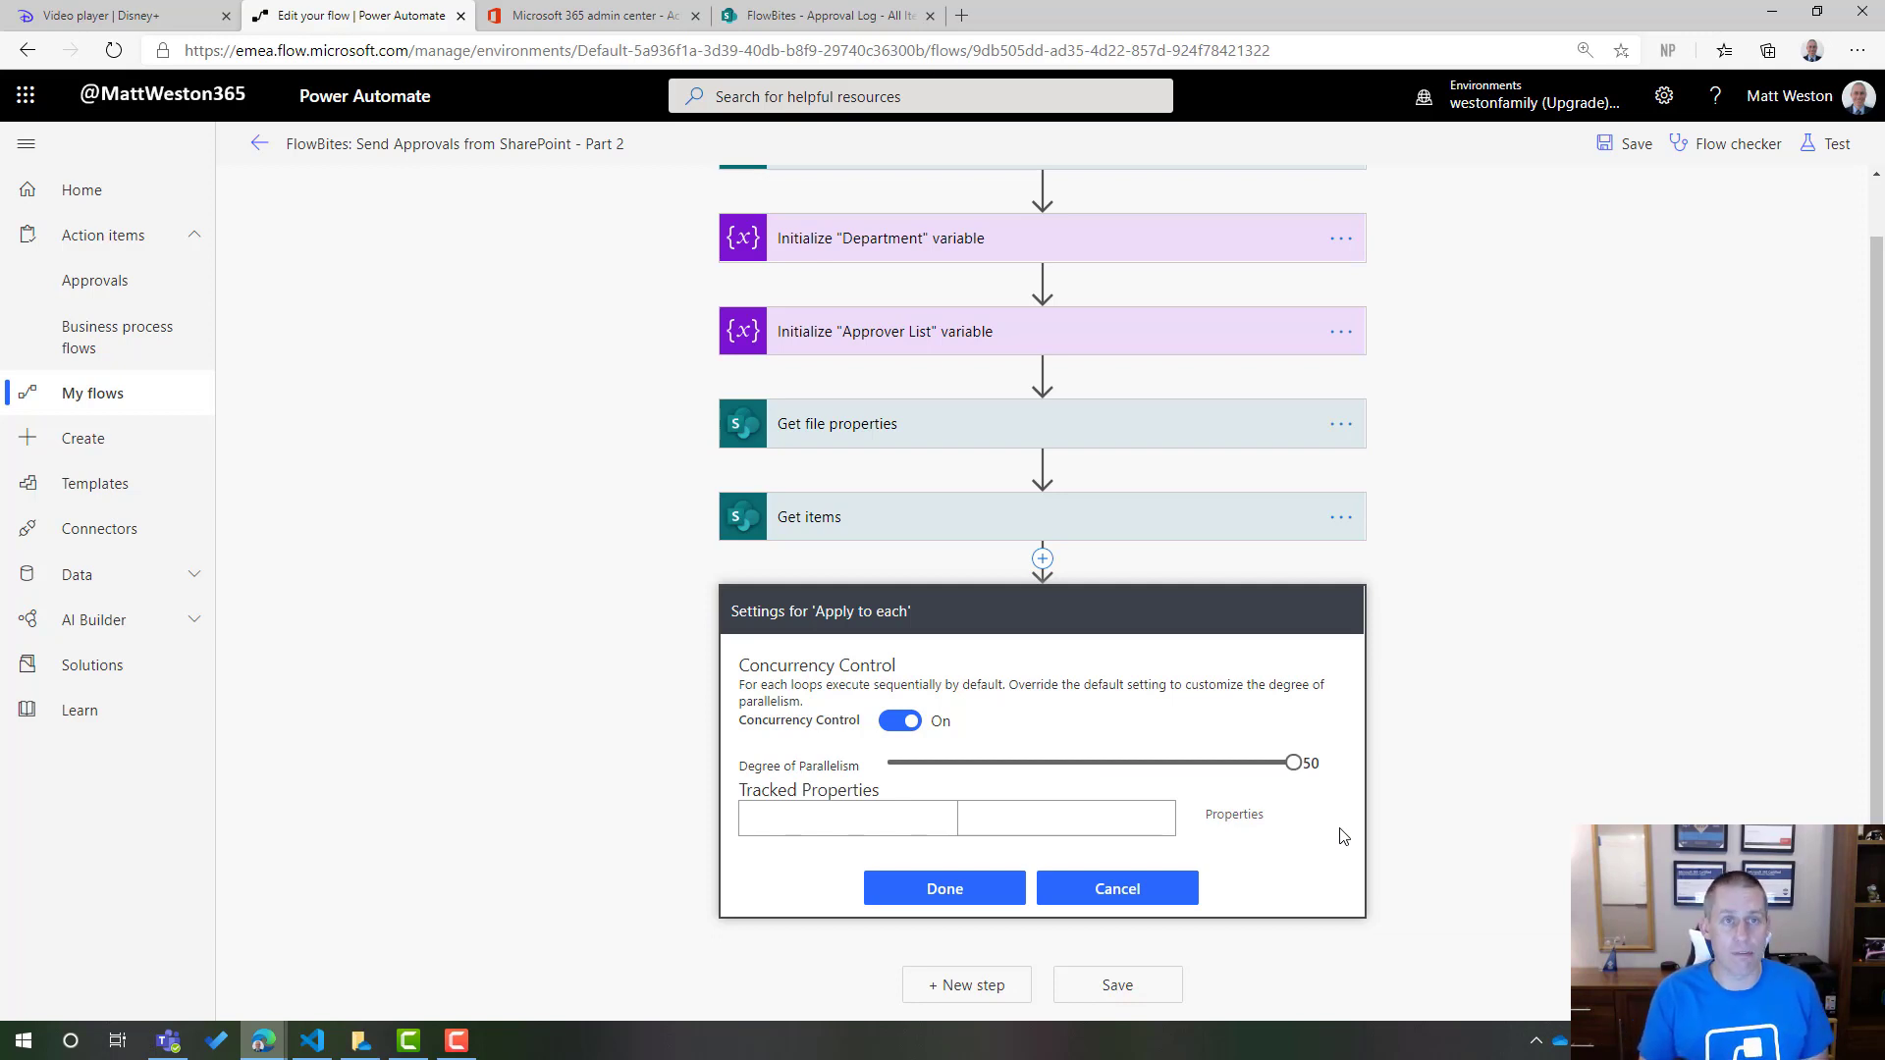
left_click(971, 888)
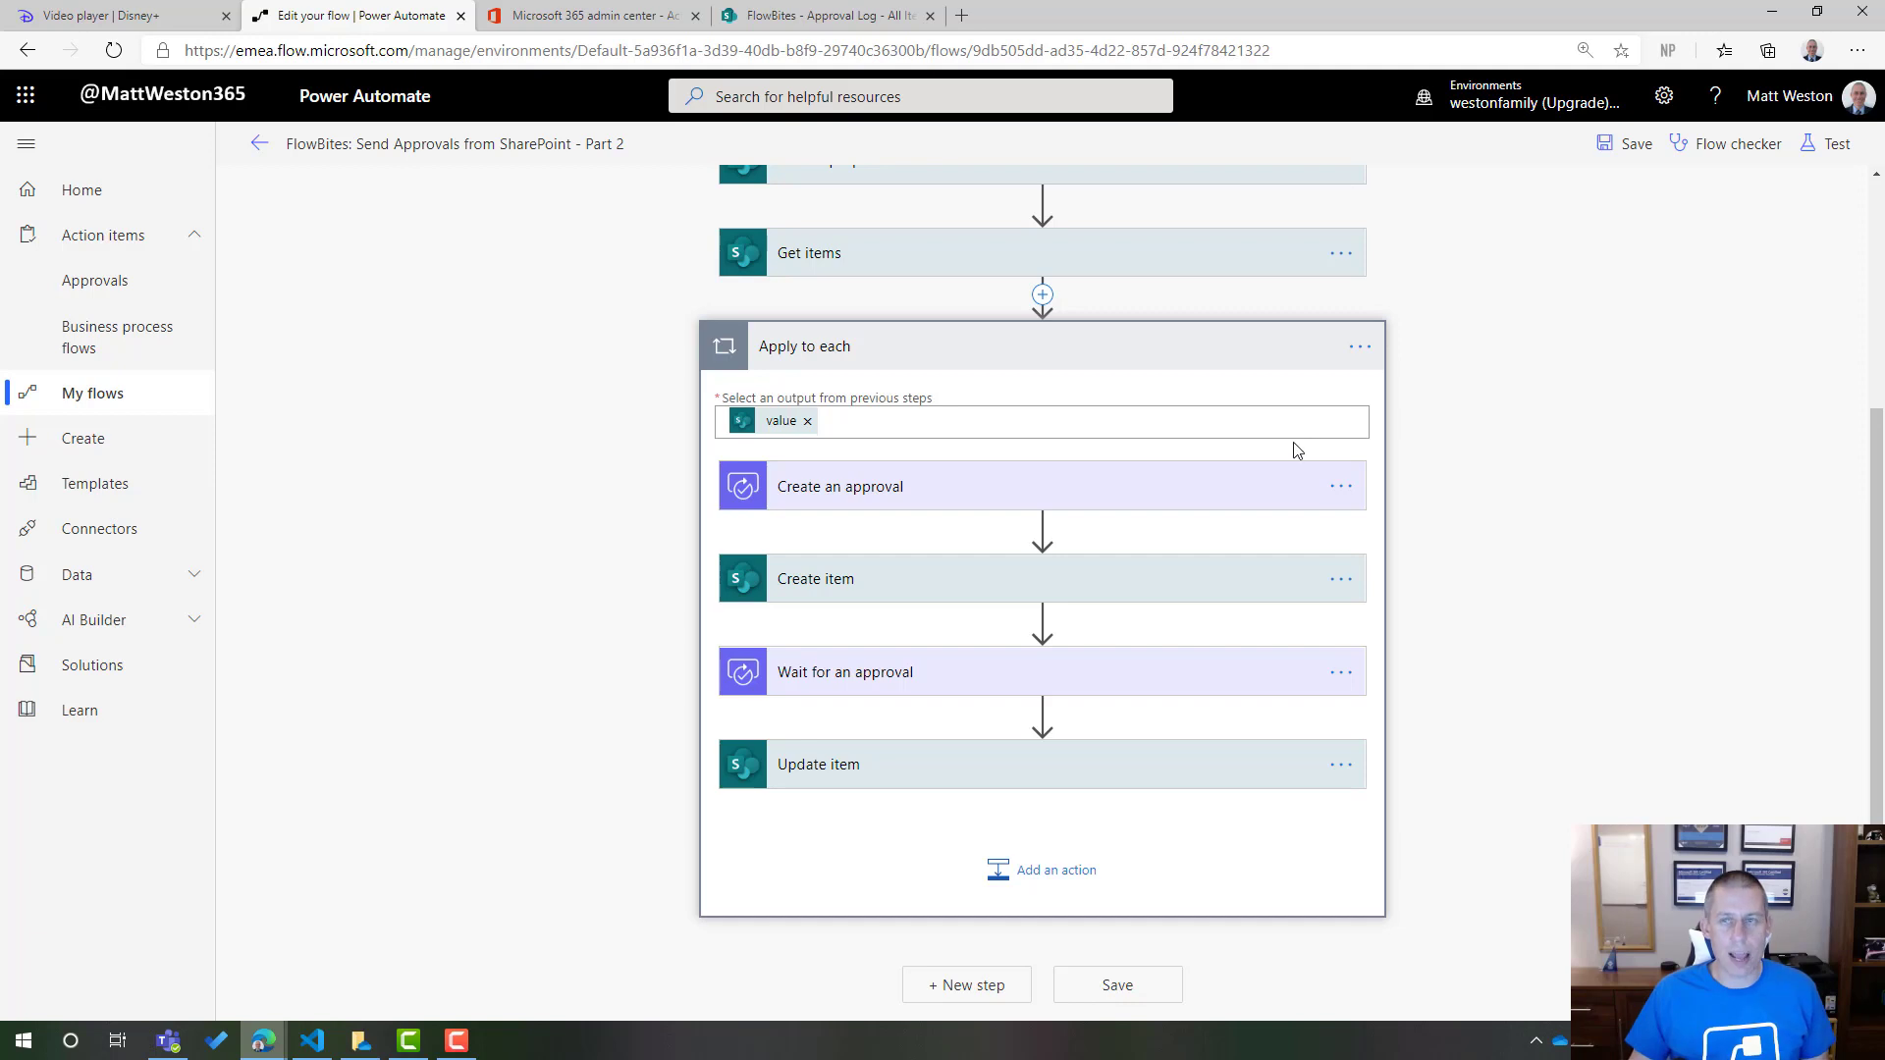
- Save the flow and confirm the Approval Log list is still empty
left_click(1626, 147)
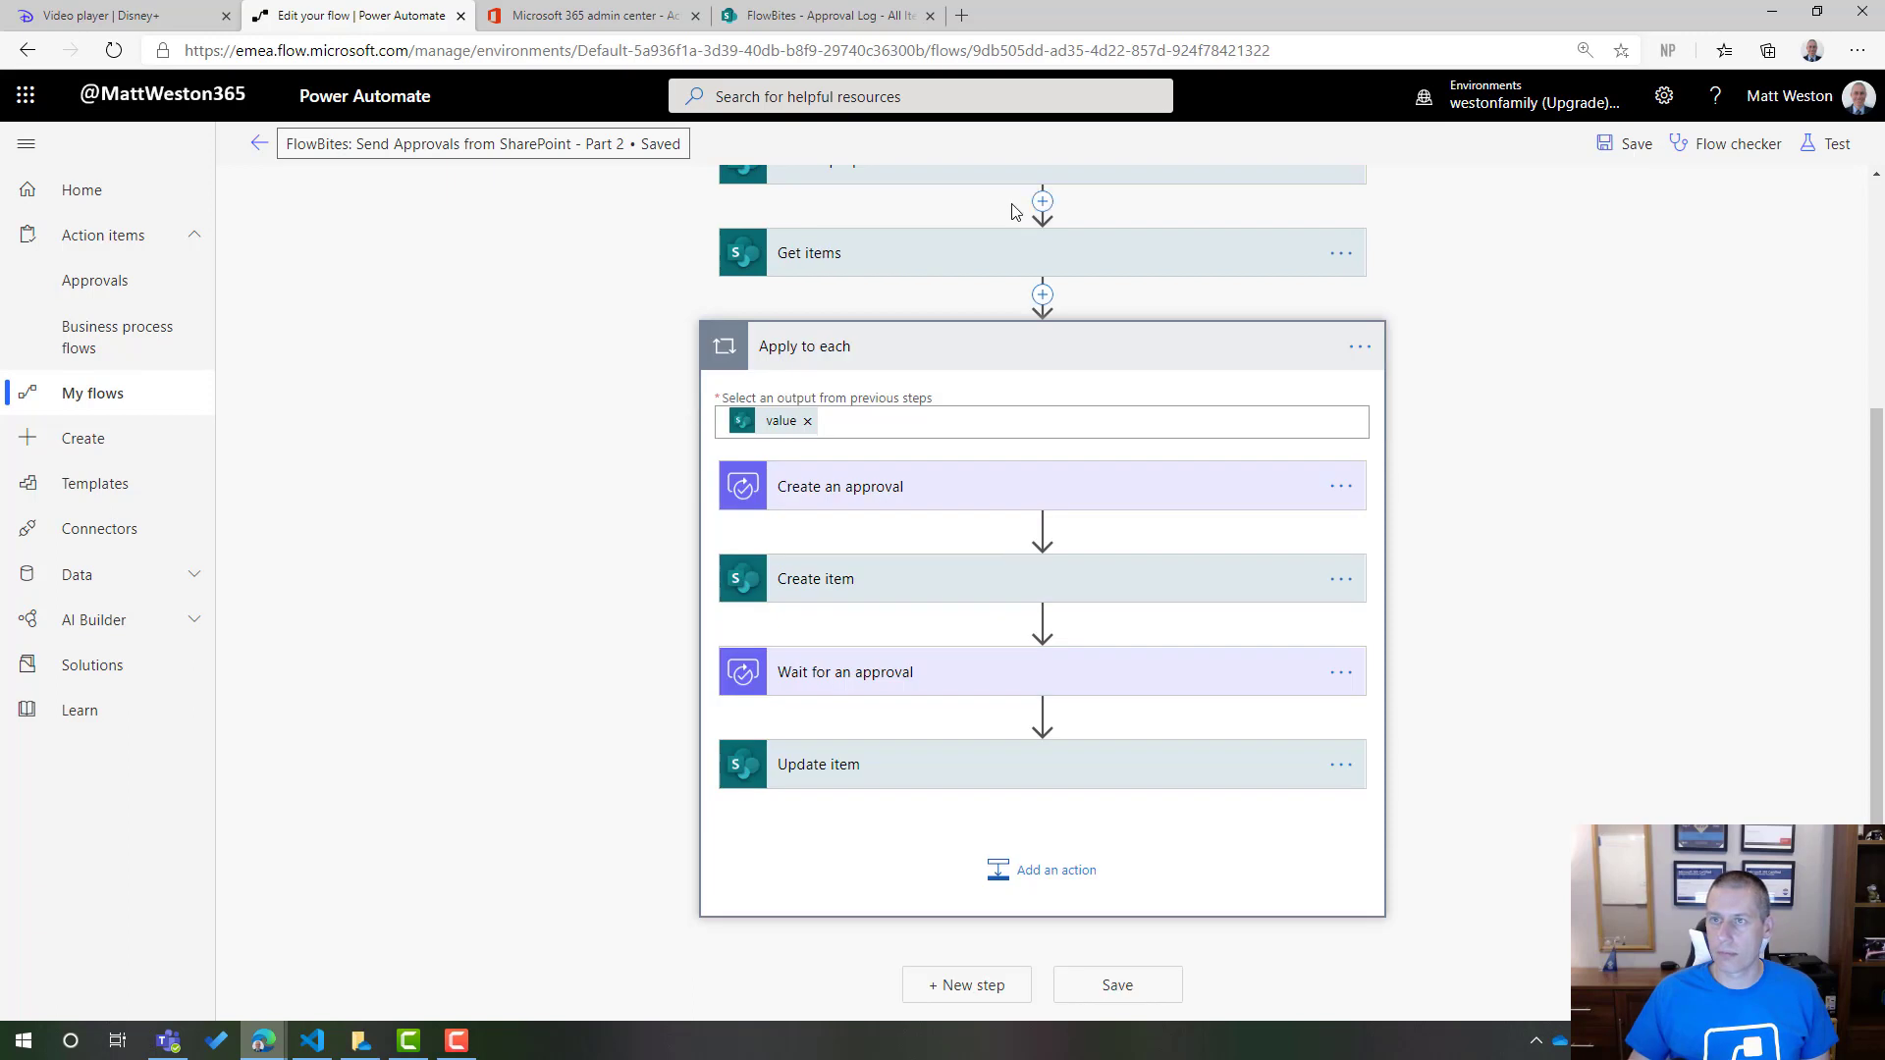
left_click(781, 18)
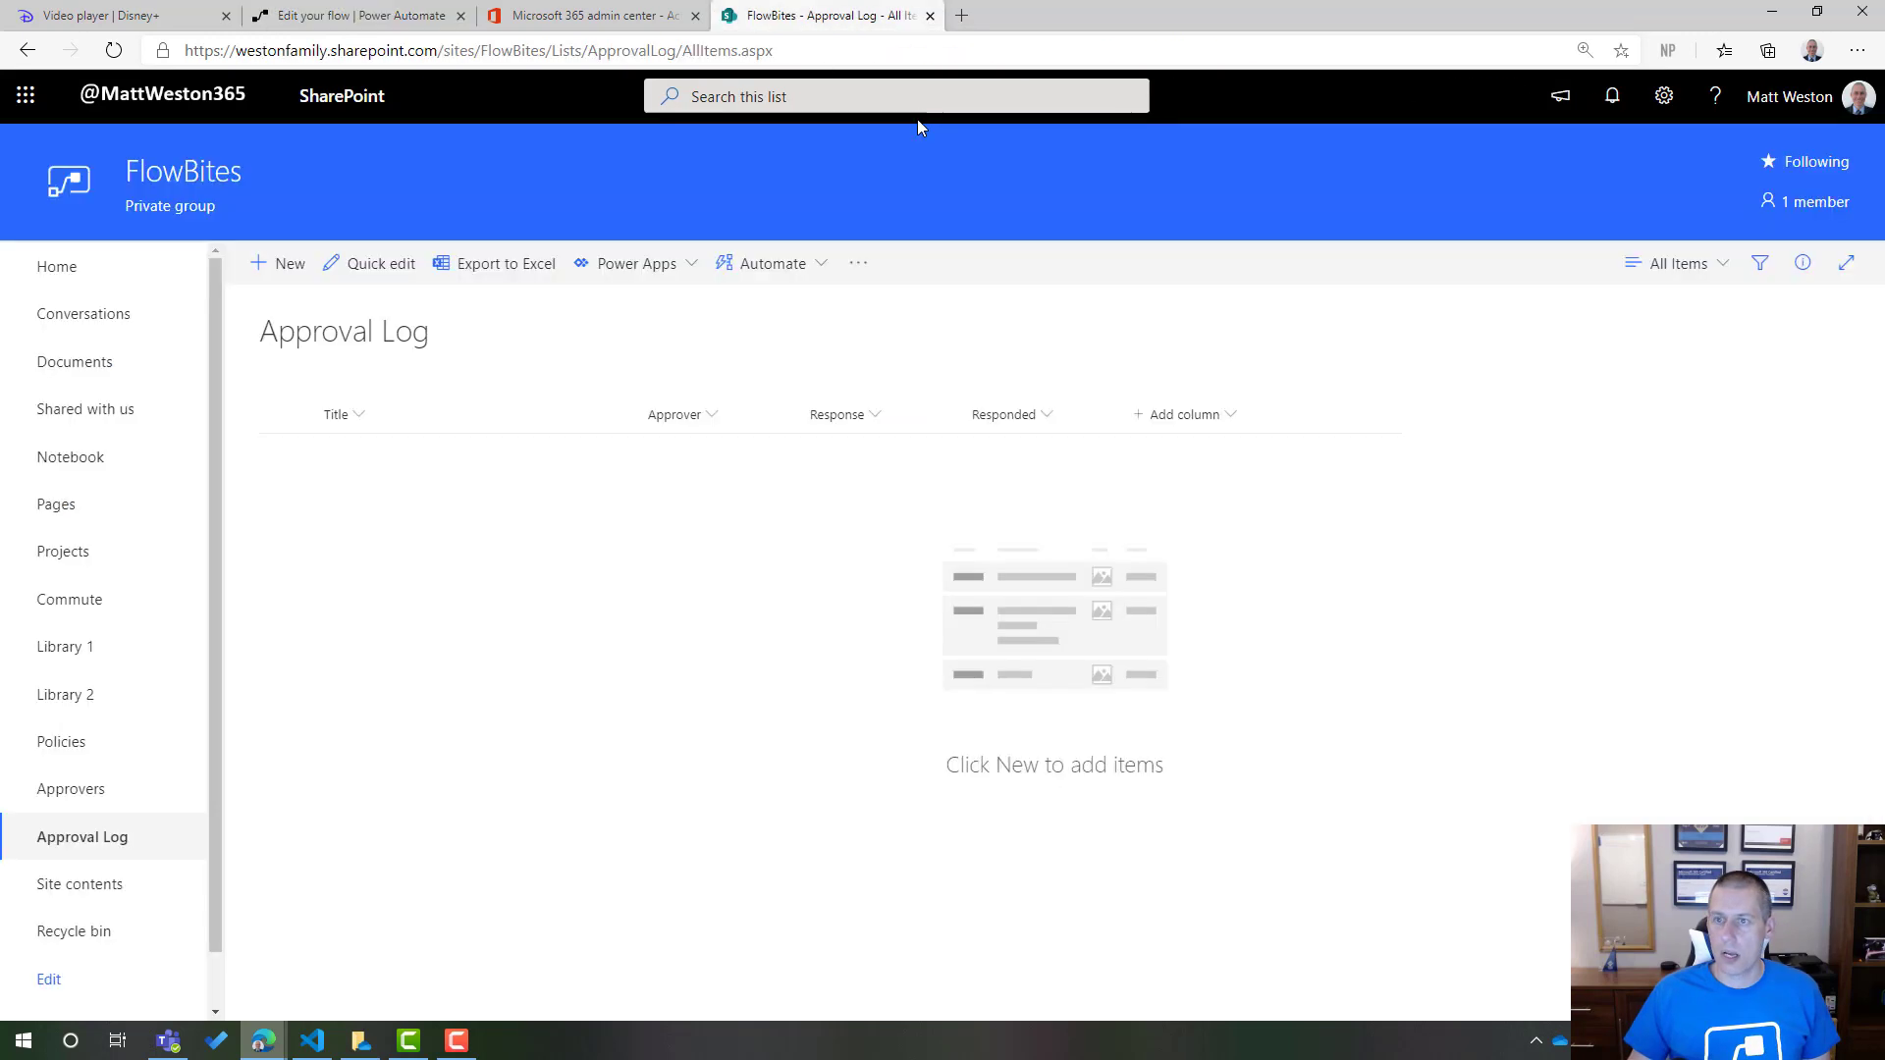
left_click(373, 15)
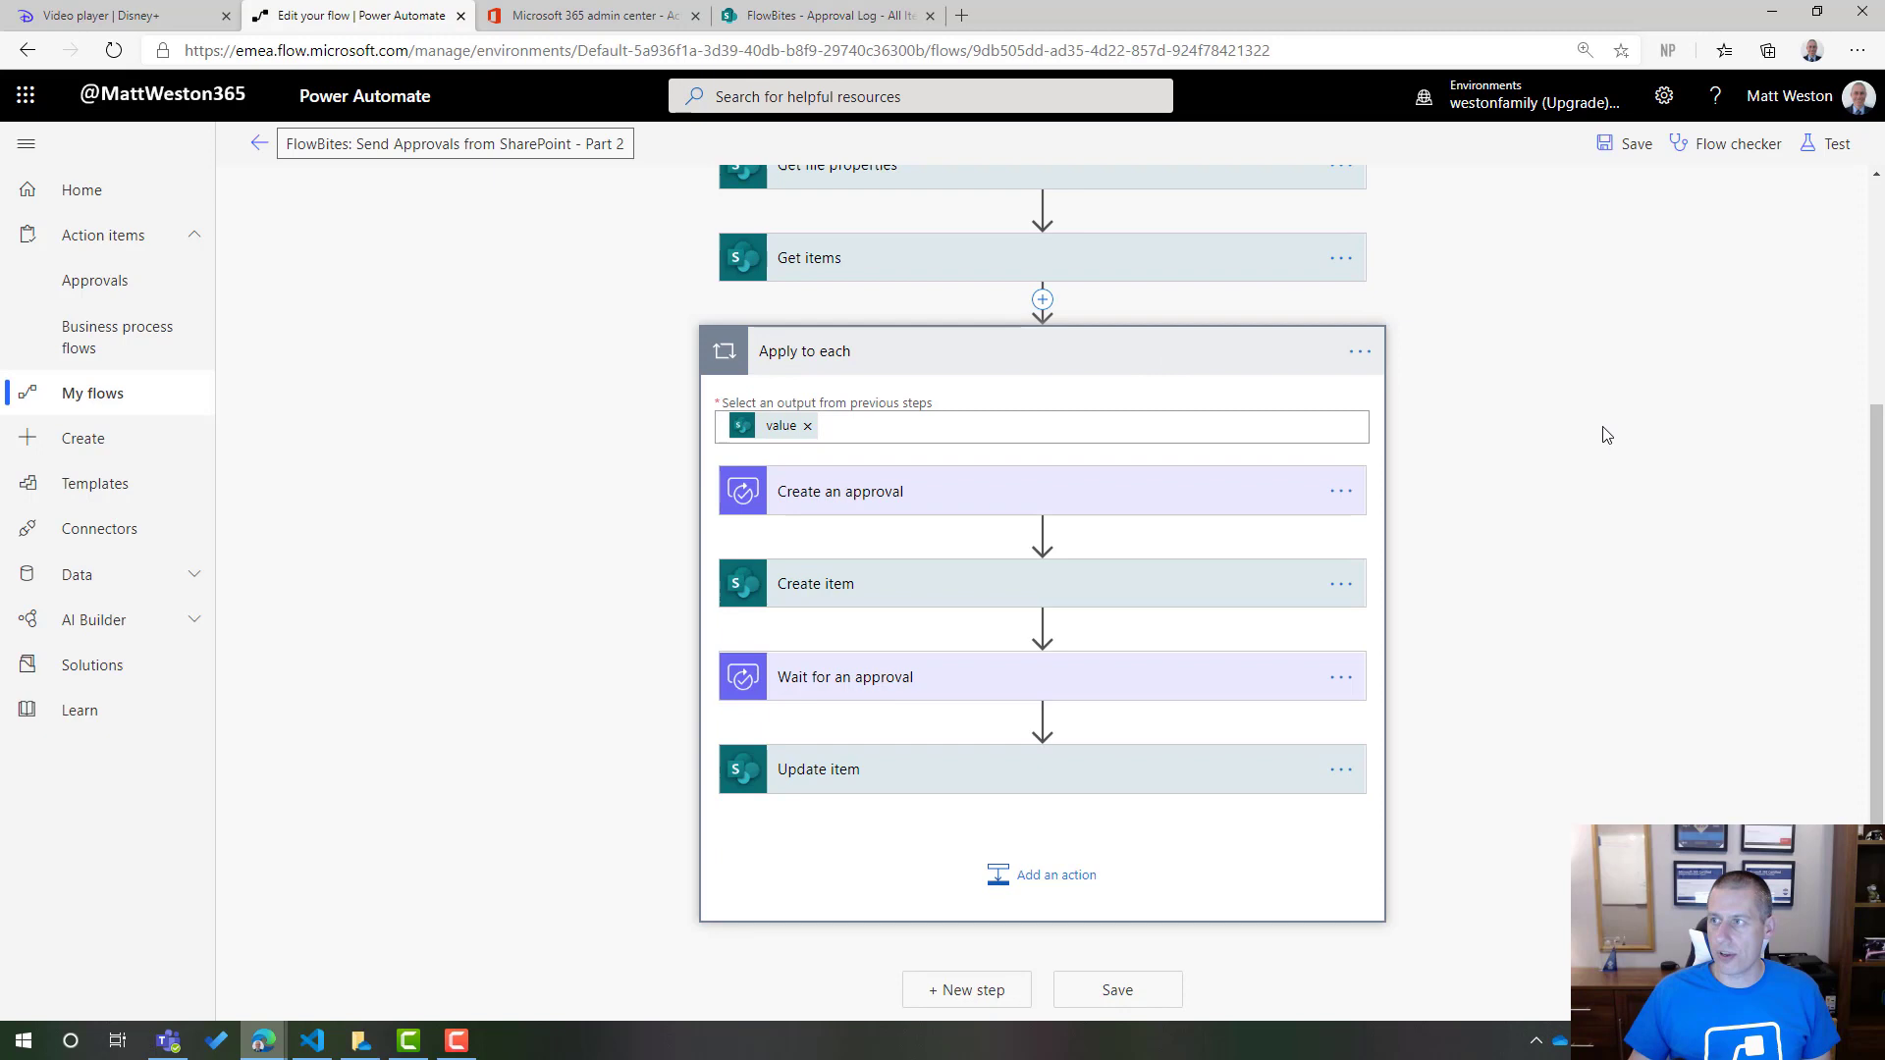
scroll(1602, 428, "up", 3)
- Leave the editor for the flow details page and turn the Part 2 flow on
left_click(253, 146)
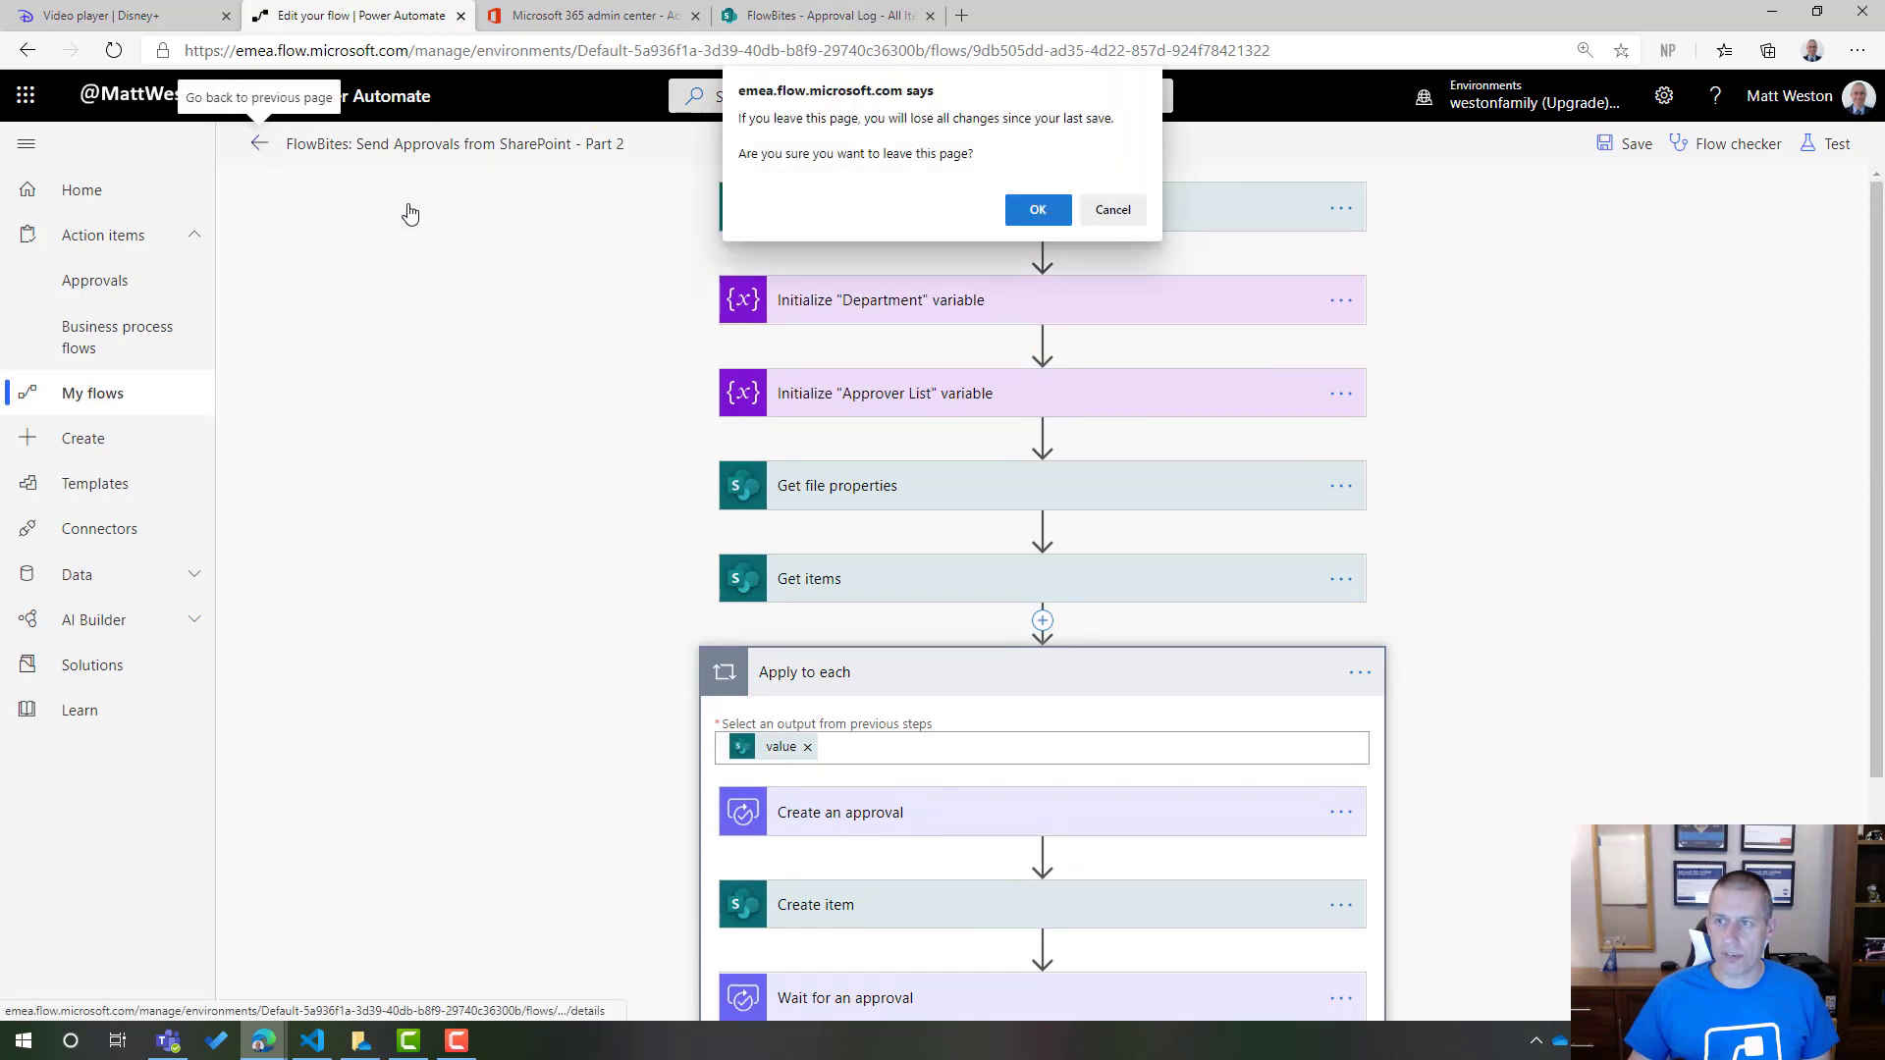
left_click(1032, 203)
left_click(1109, 147)
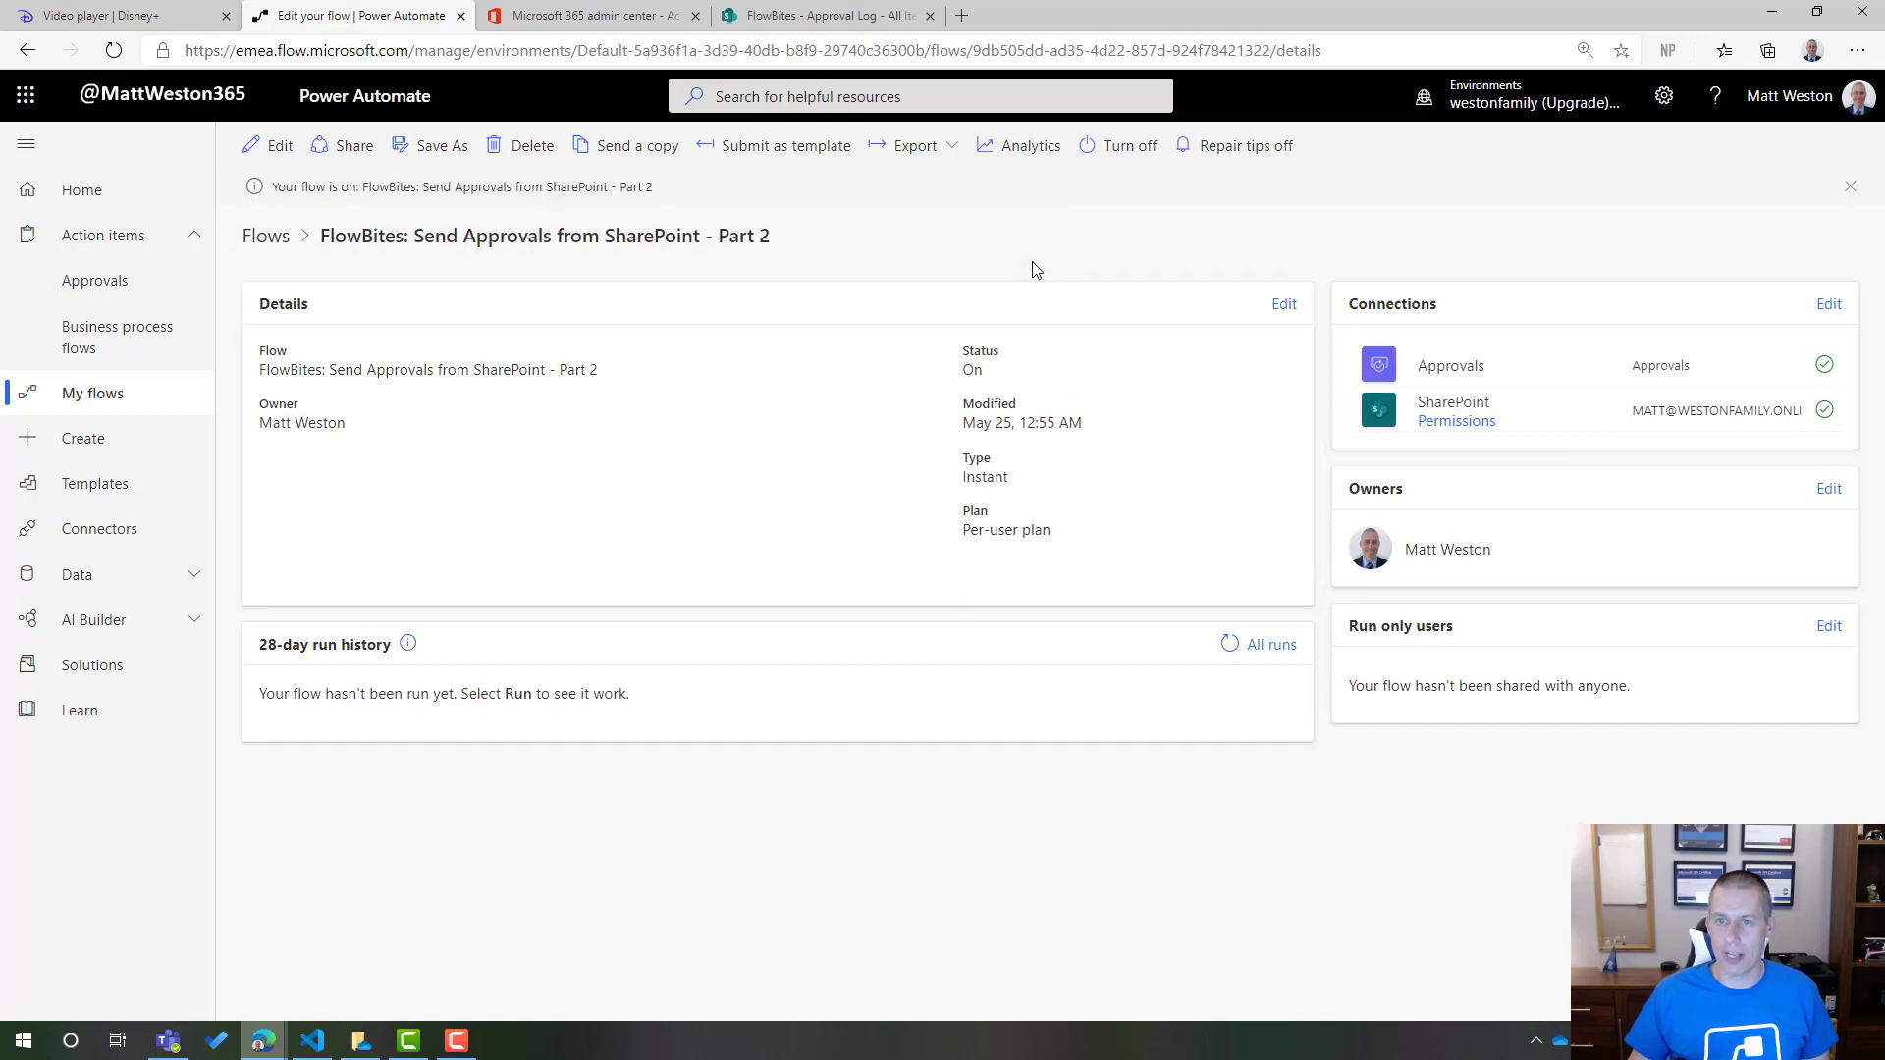
- From Policies, run the Part 2 flow on Sales Document.docx, then view Approvers
left_click(791, 20)
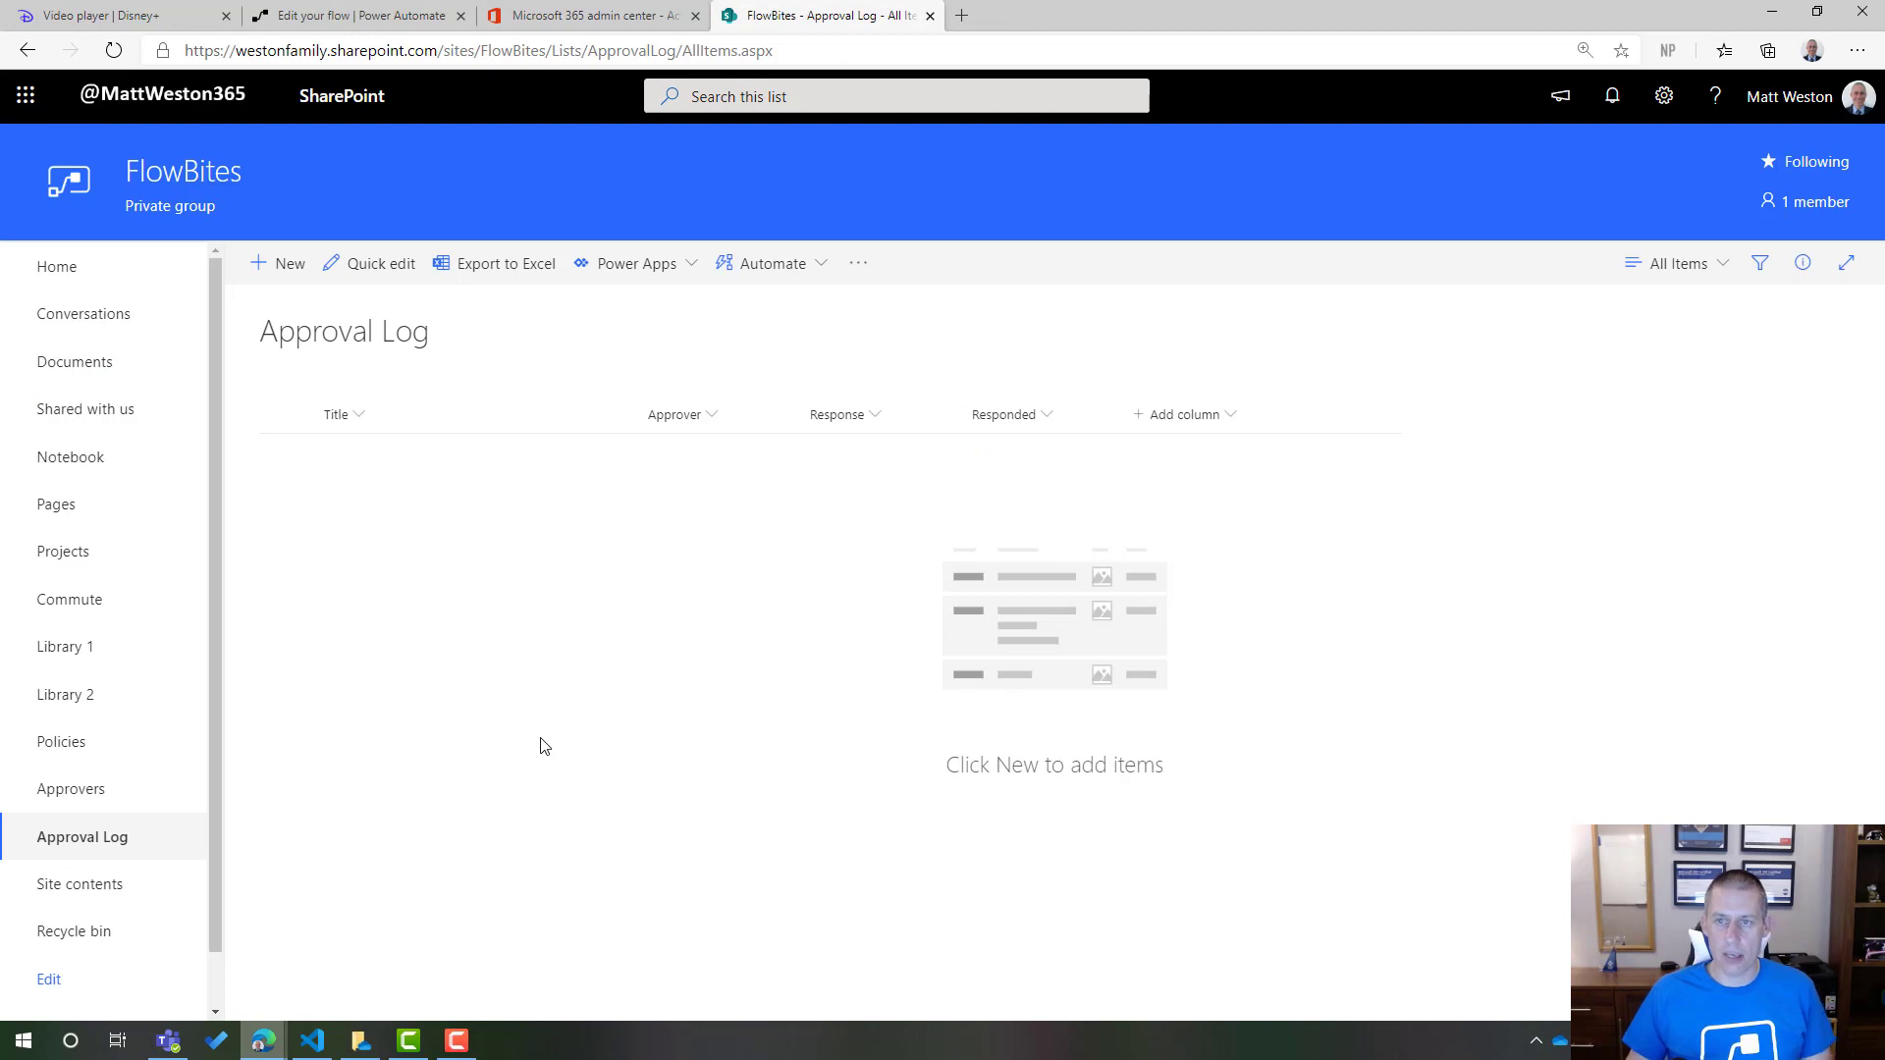
left_click(68, 749)
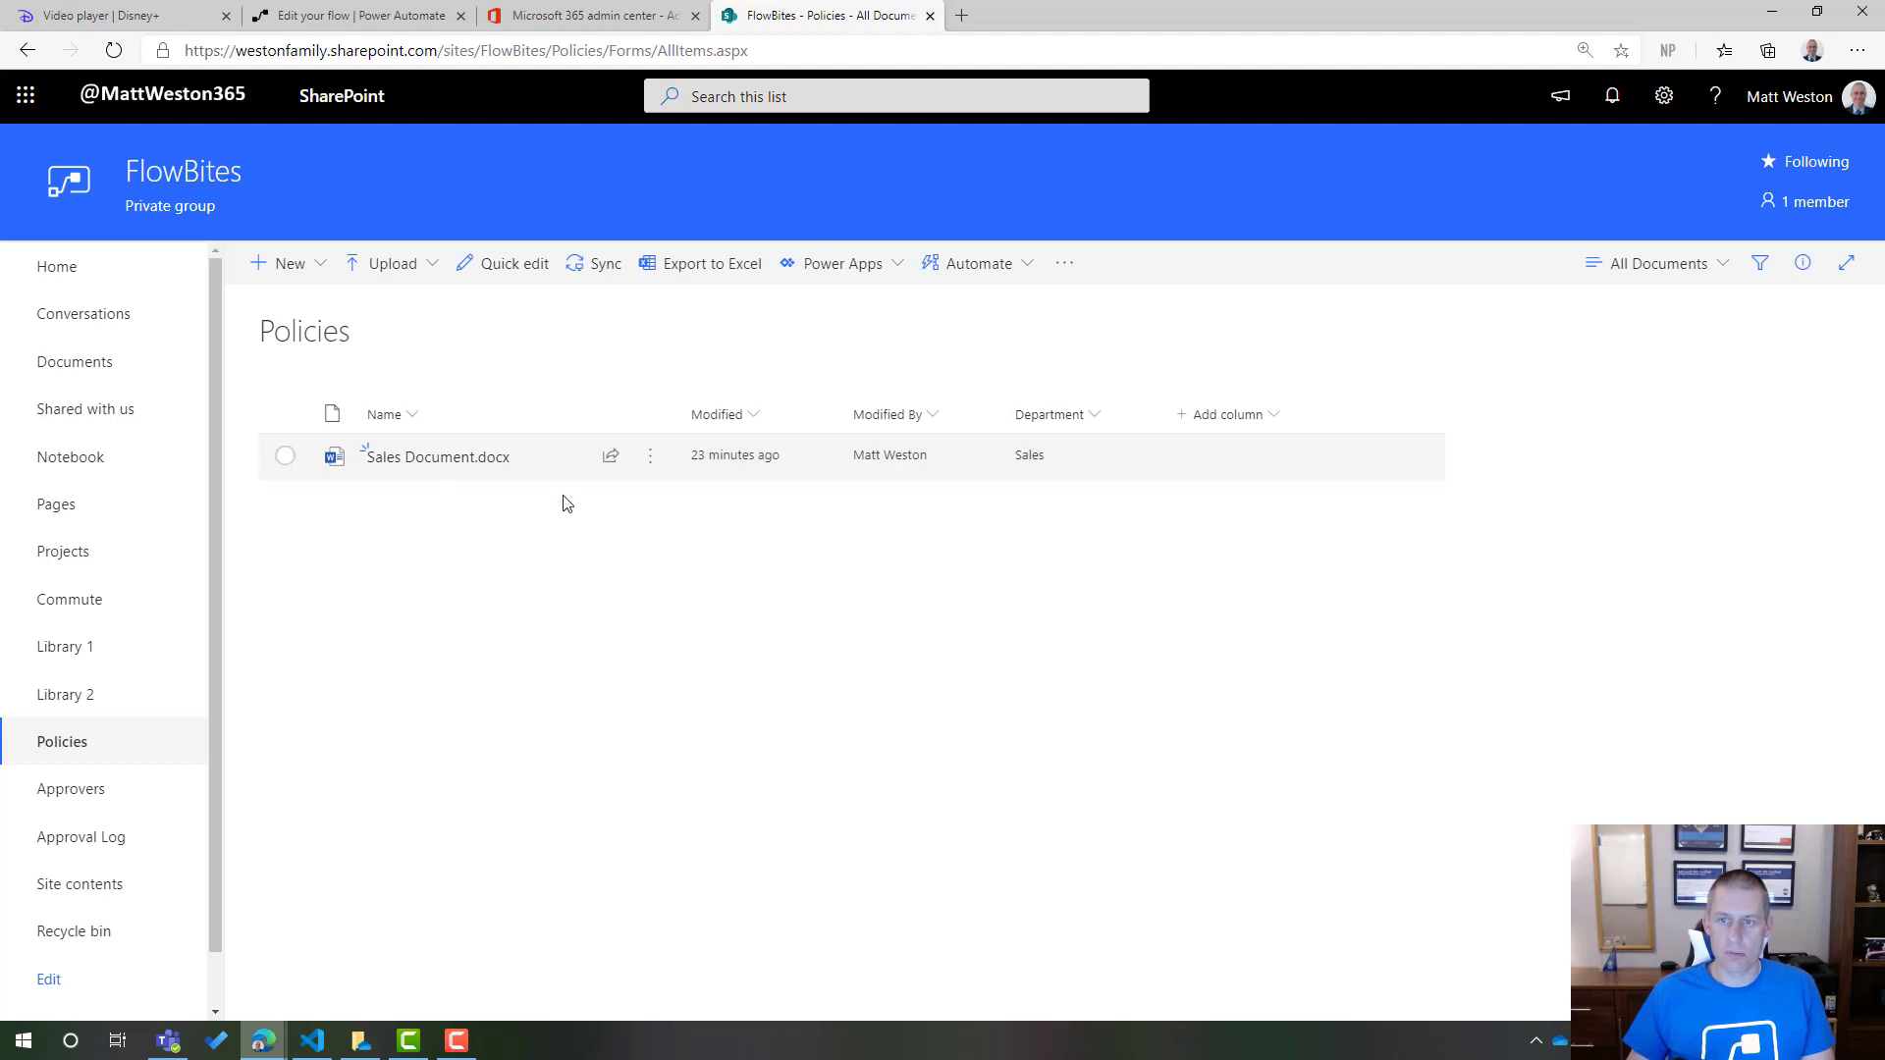
left_click(651, 455)
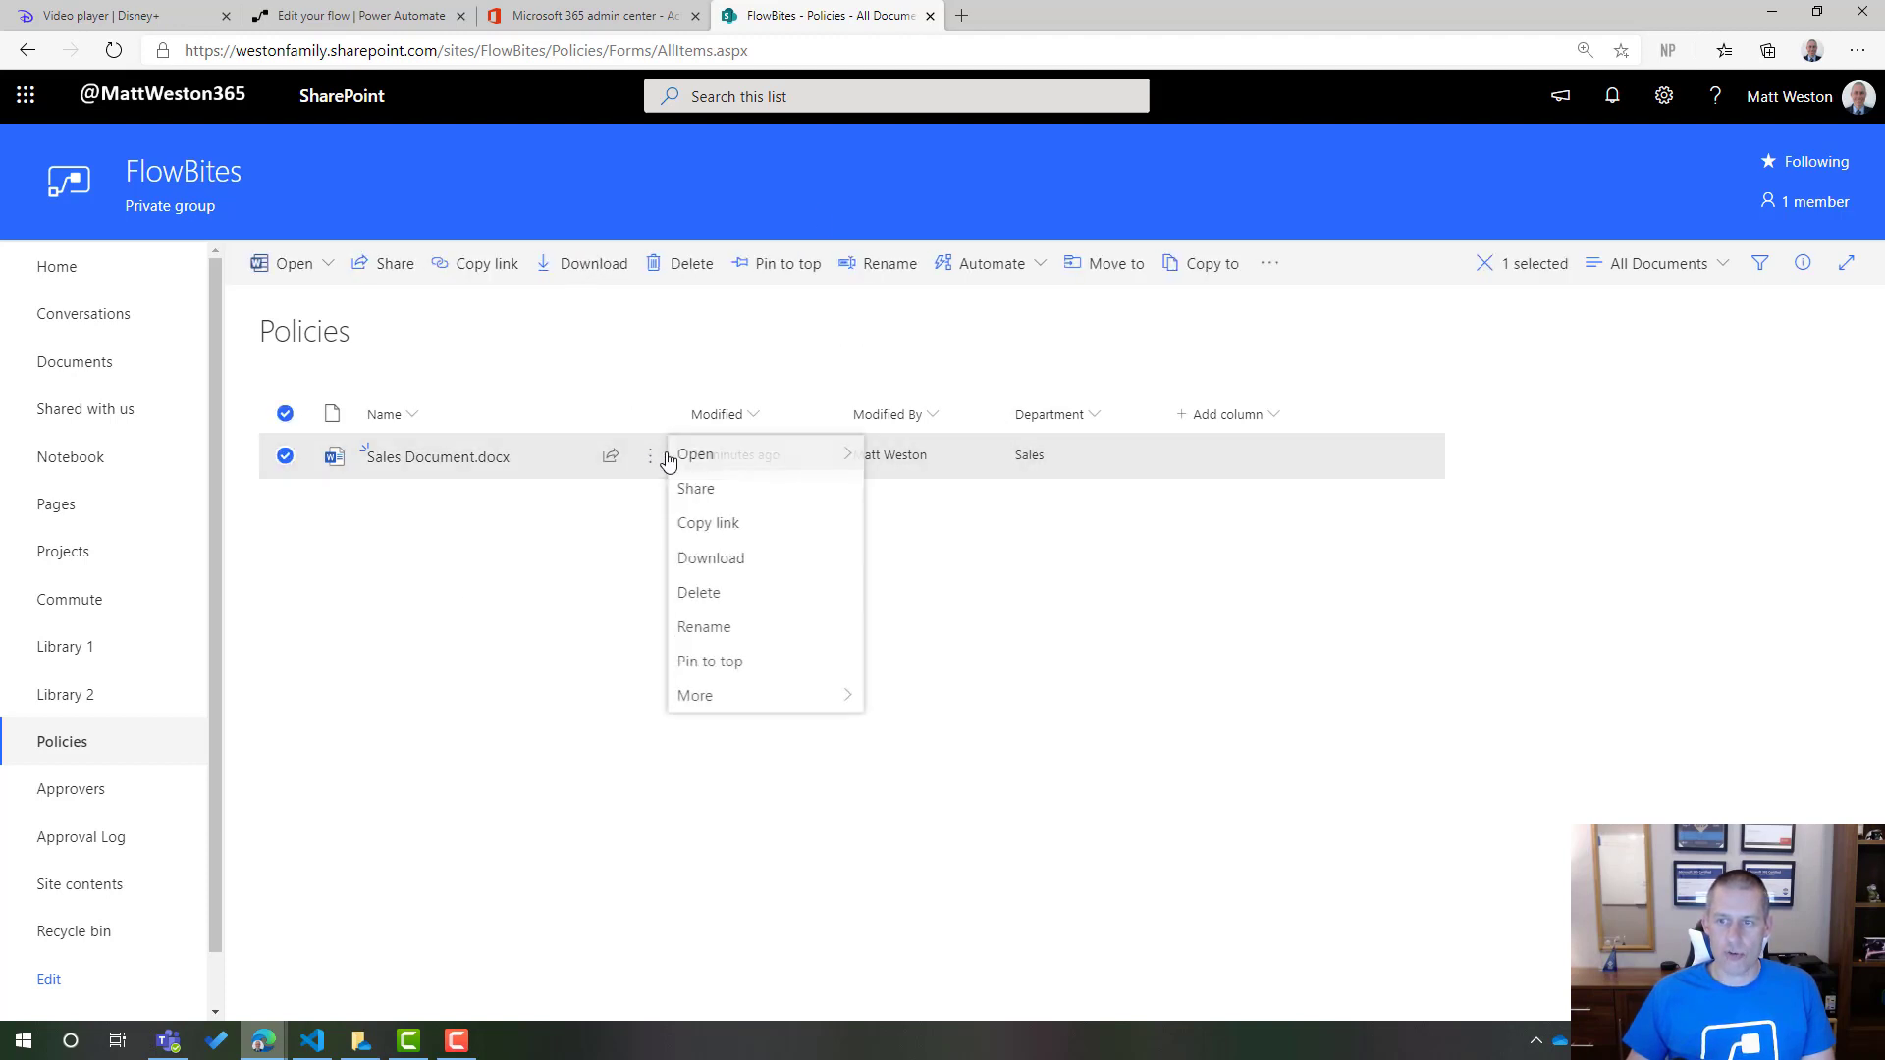
mouse_move(800, 699)
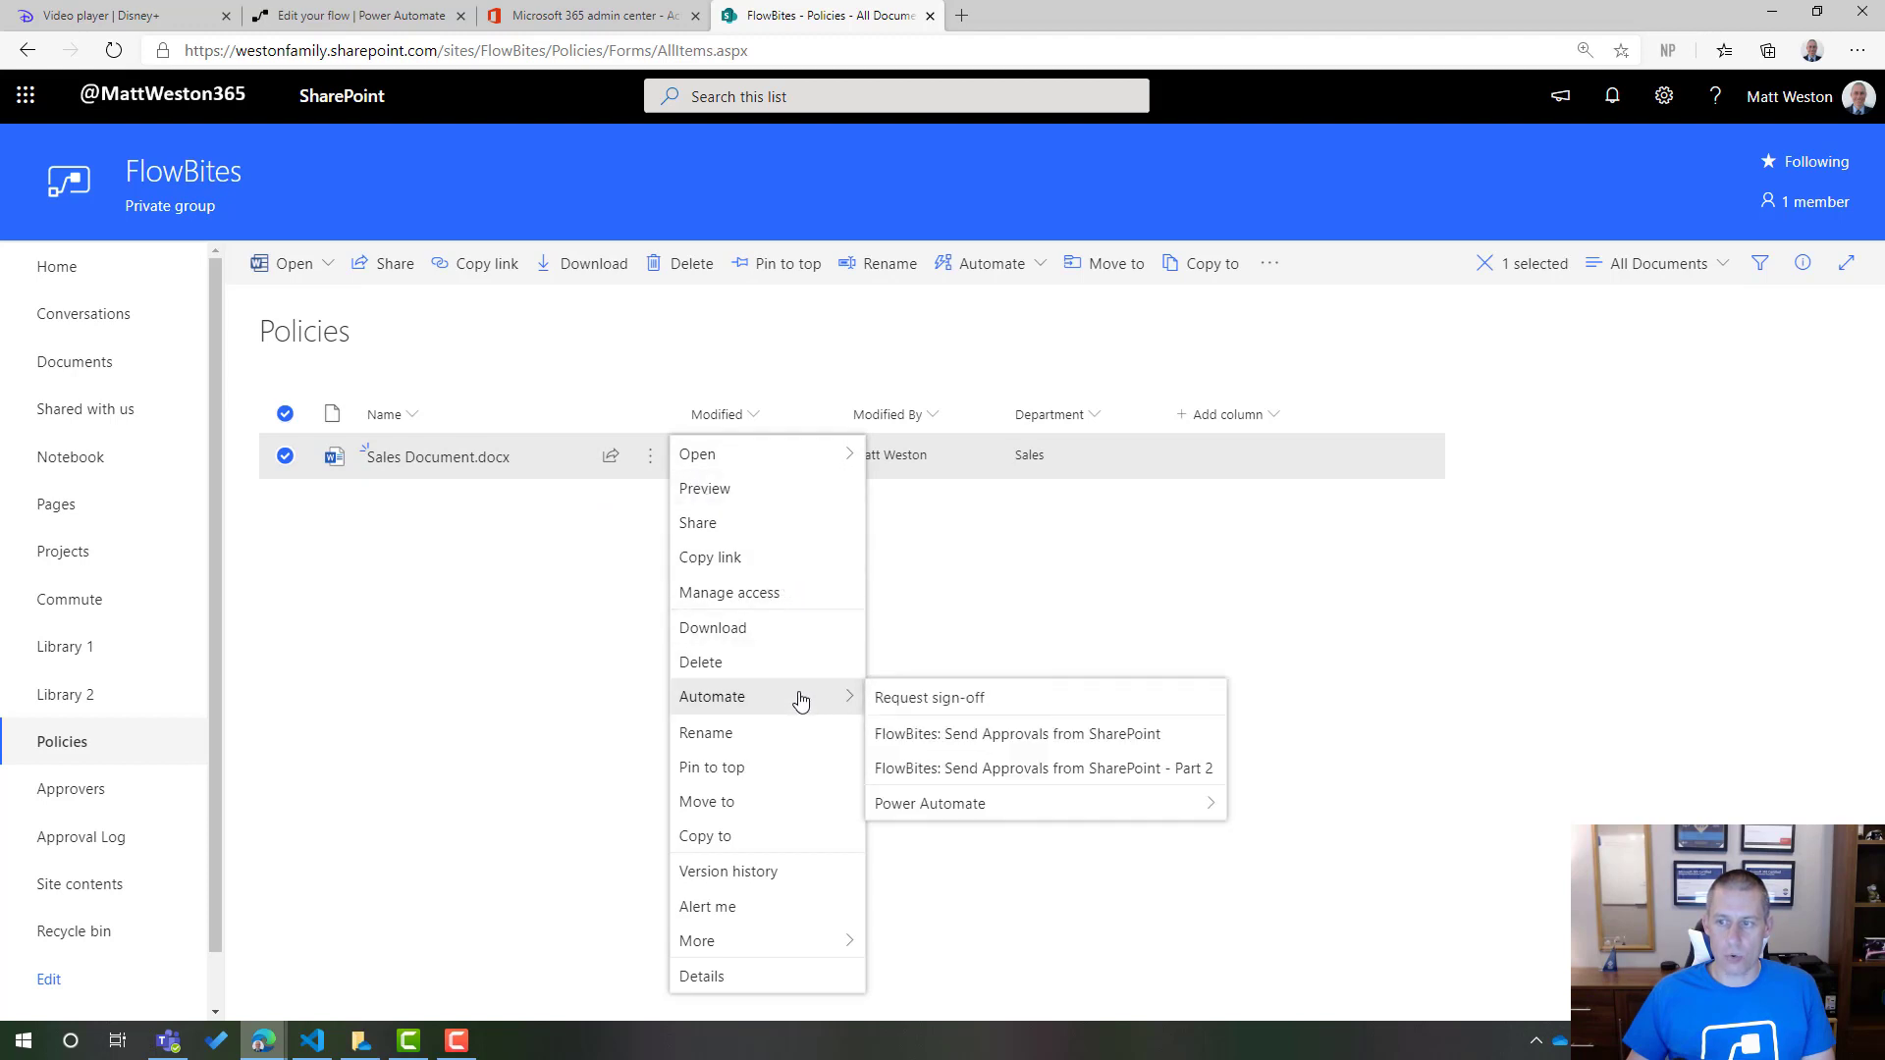
left_click(1170, 776)
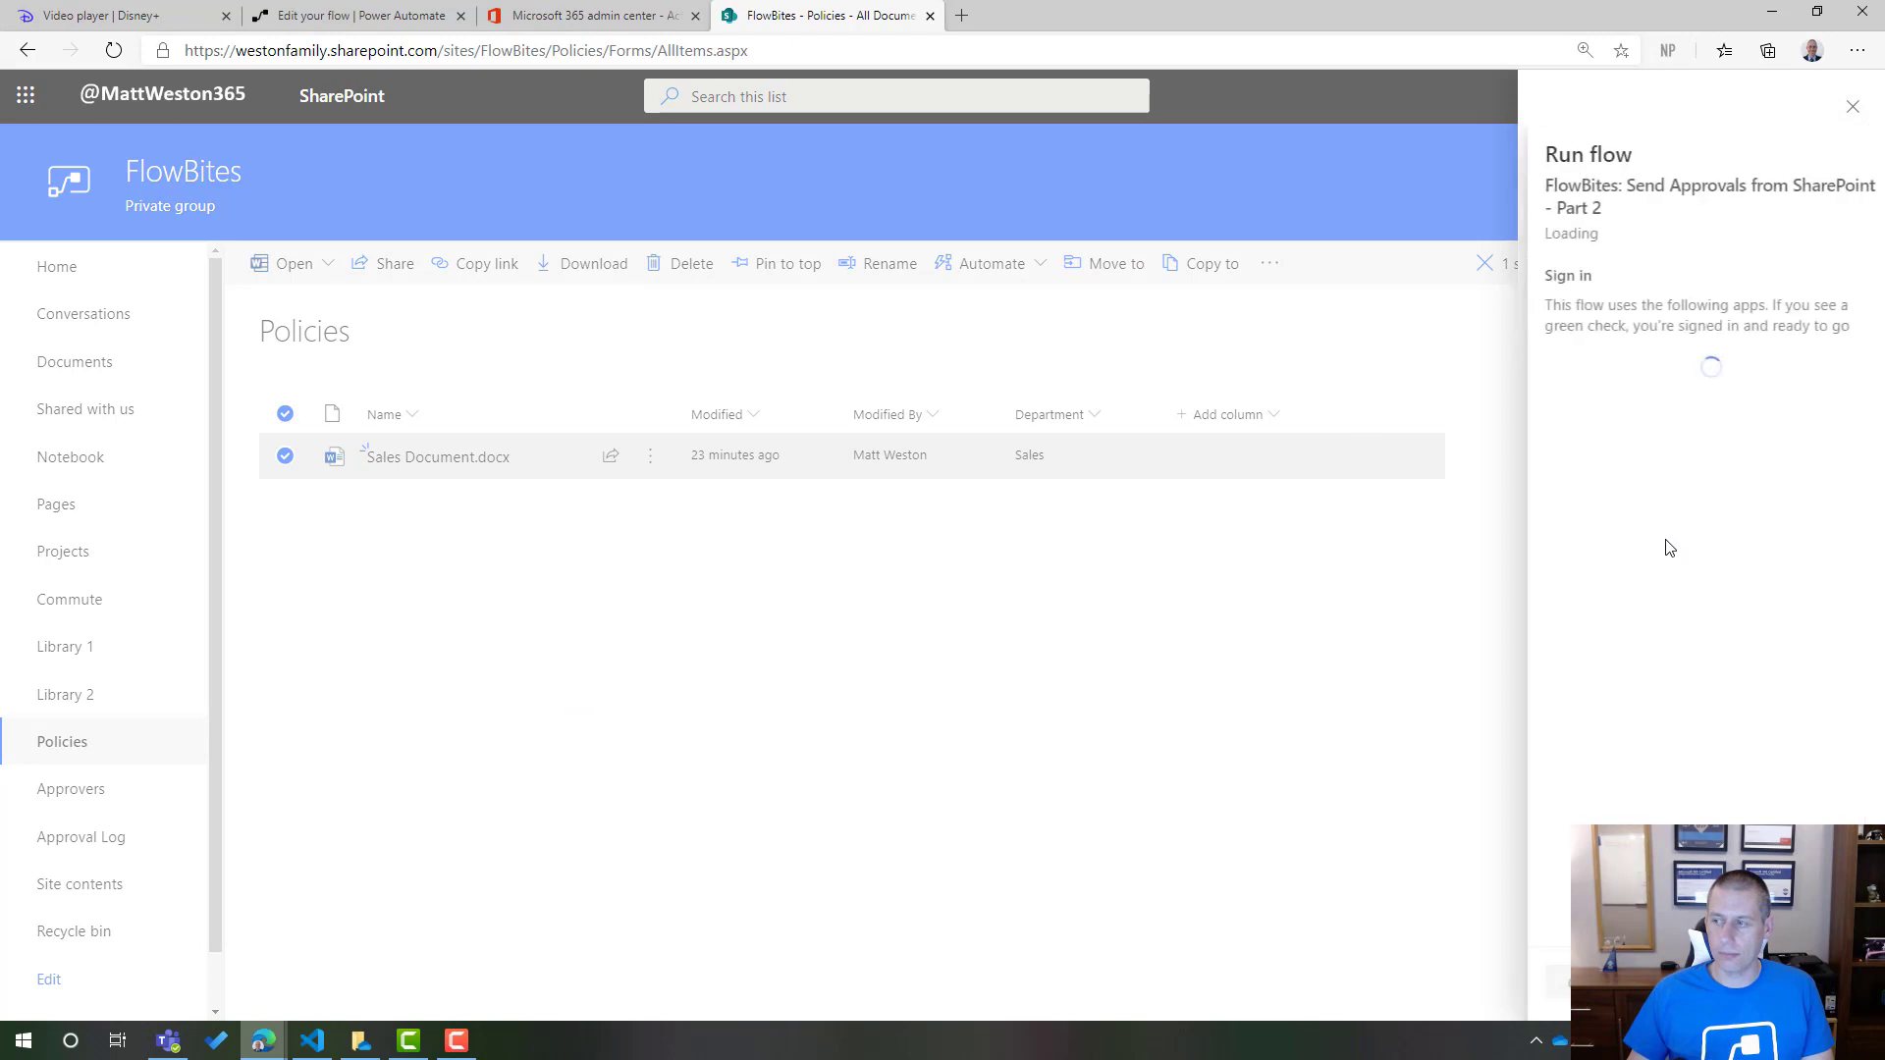
left_click(1552, 980)
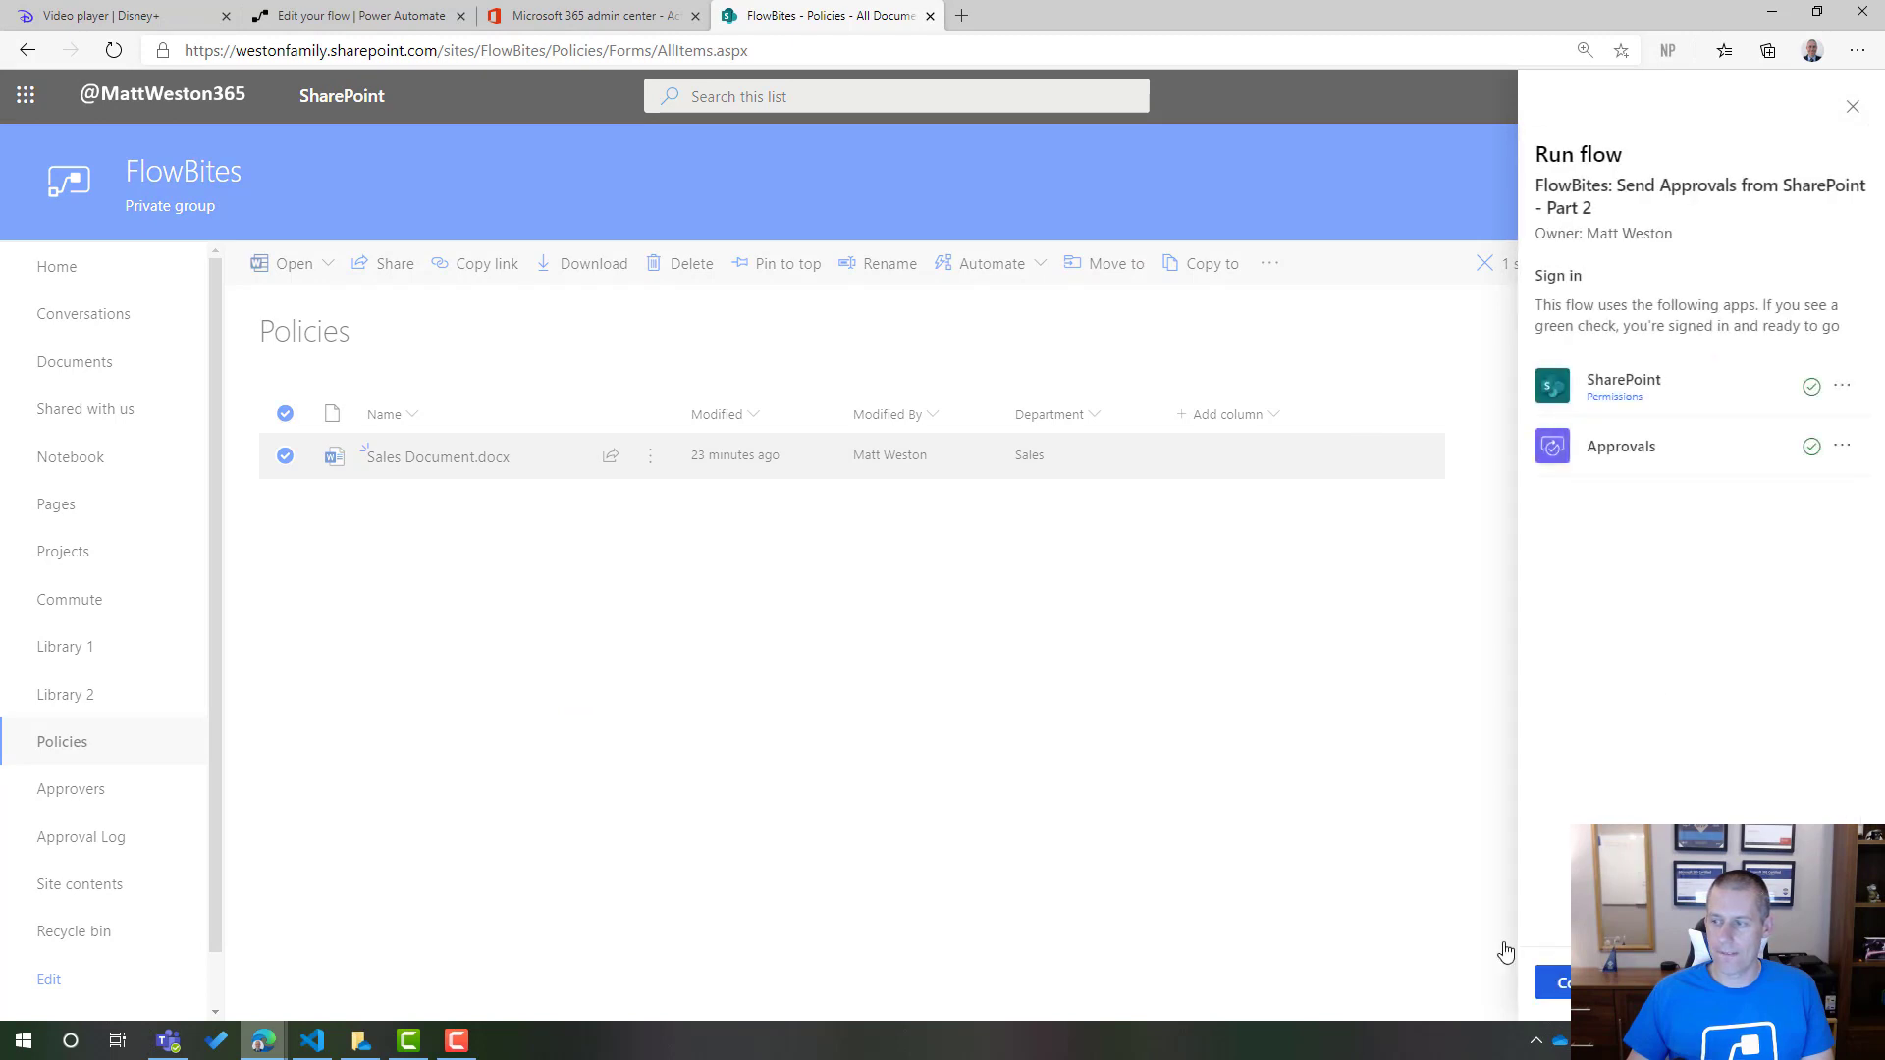
left_click(1551, 980)
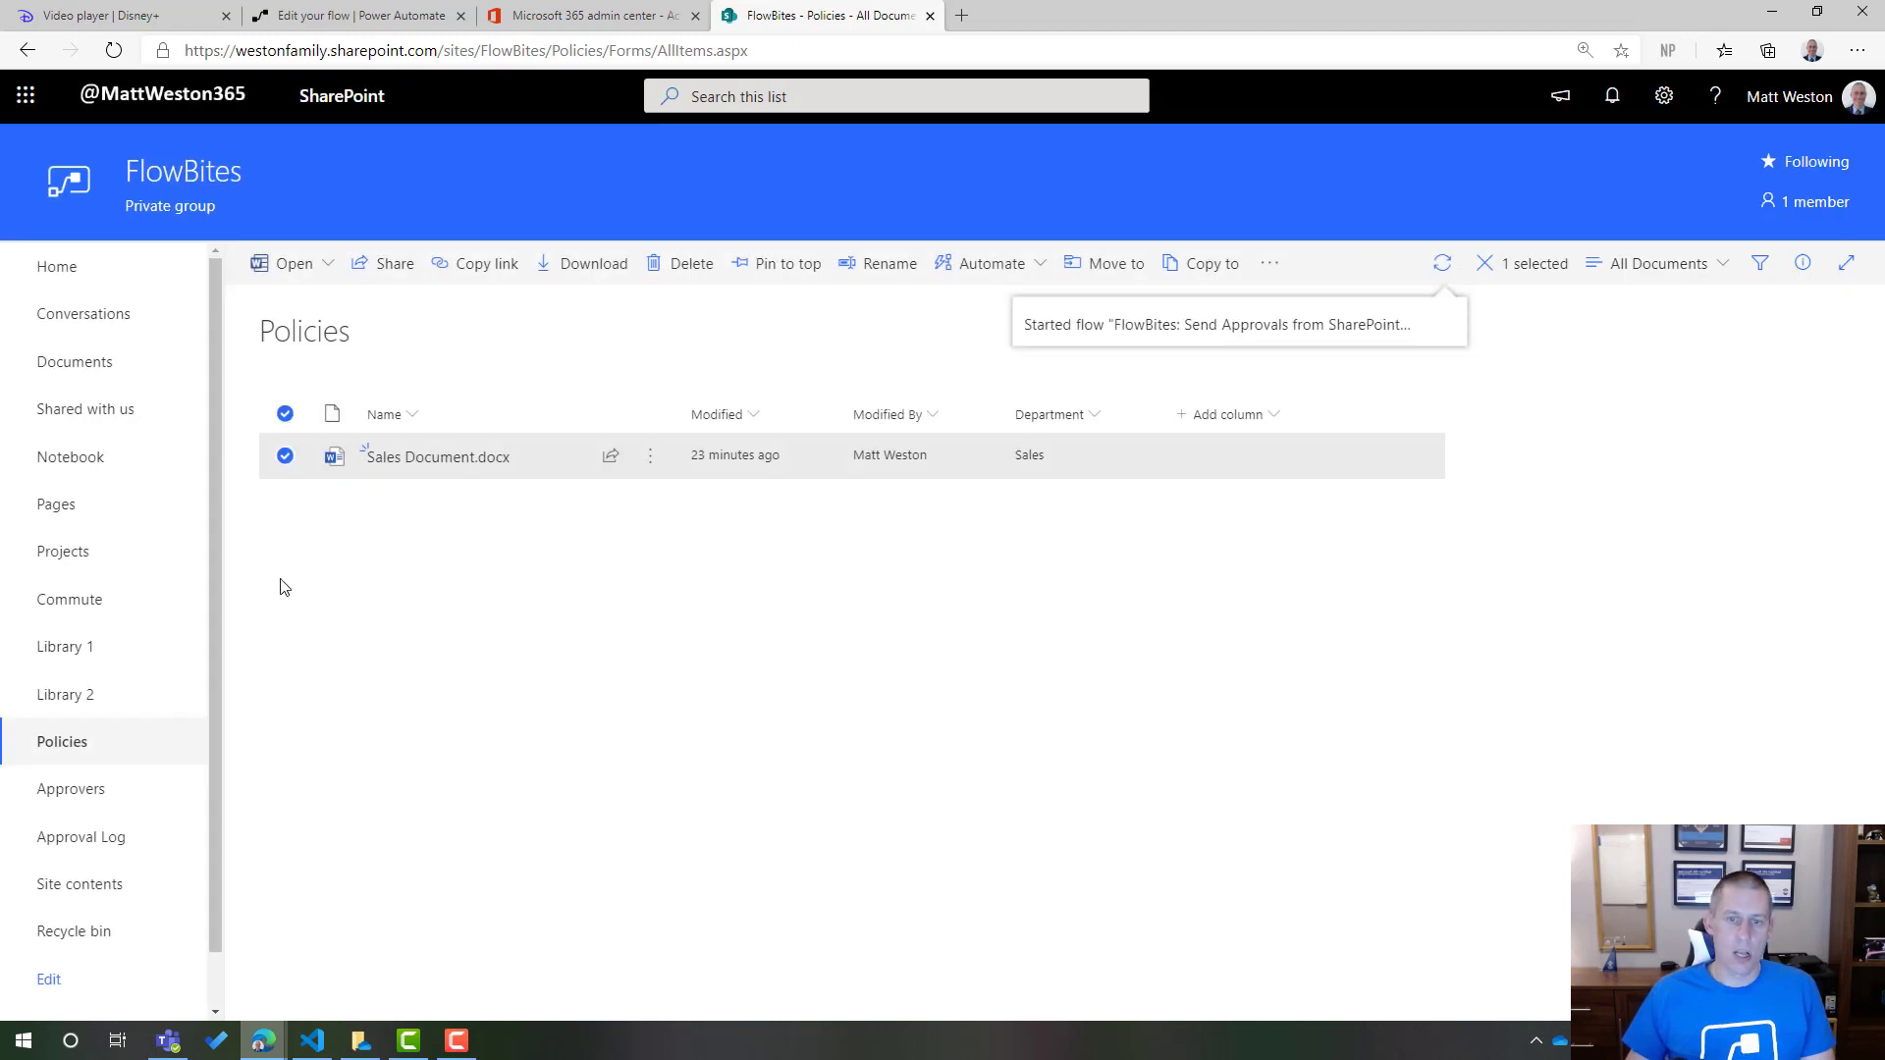
left_click(69, 797)
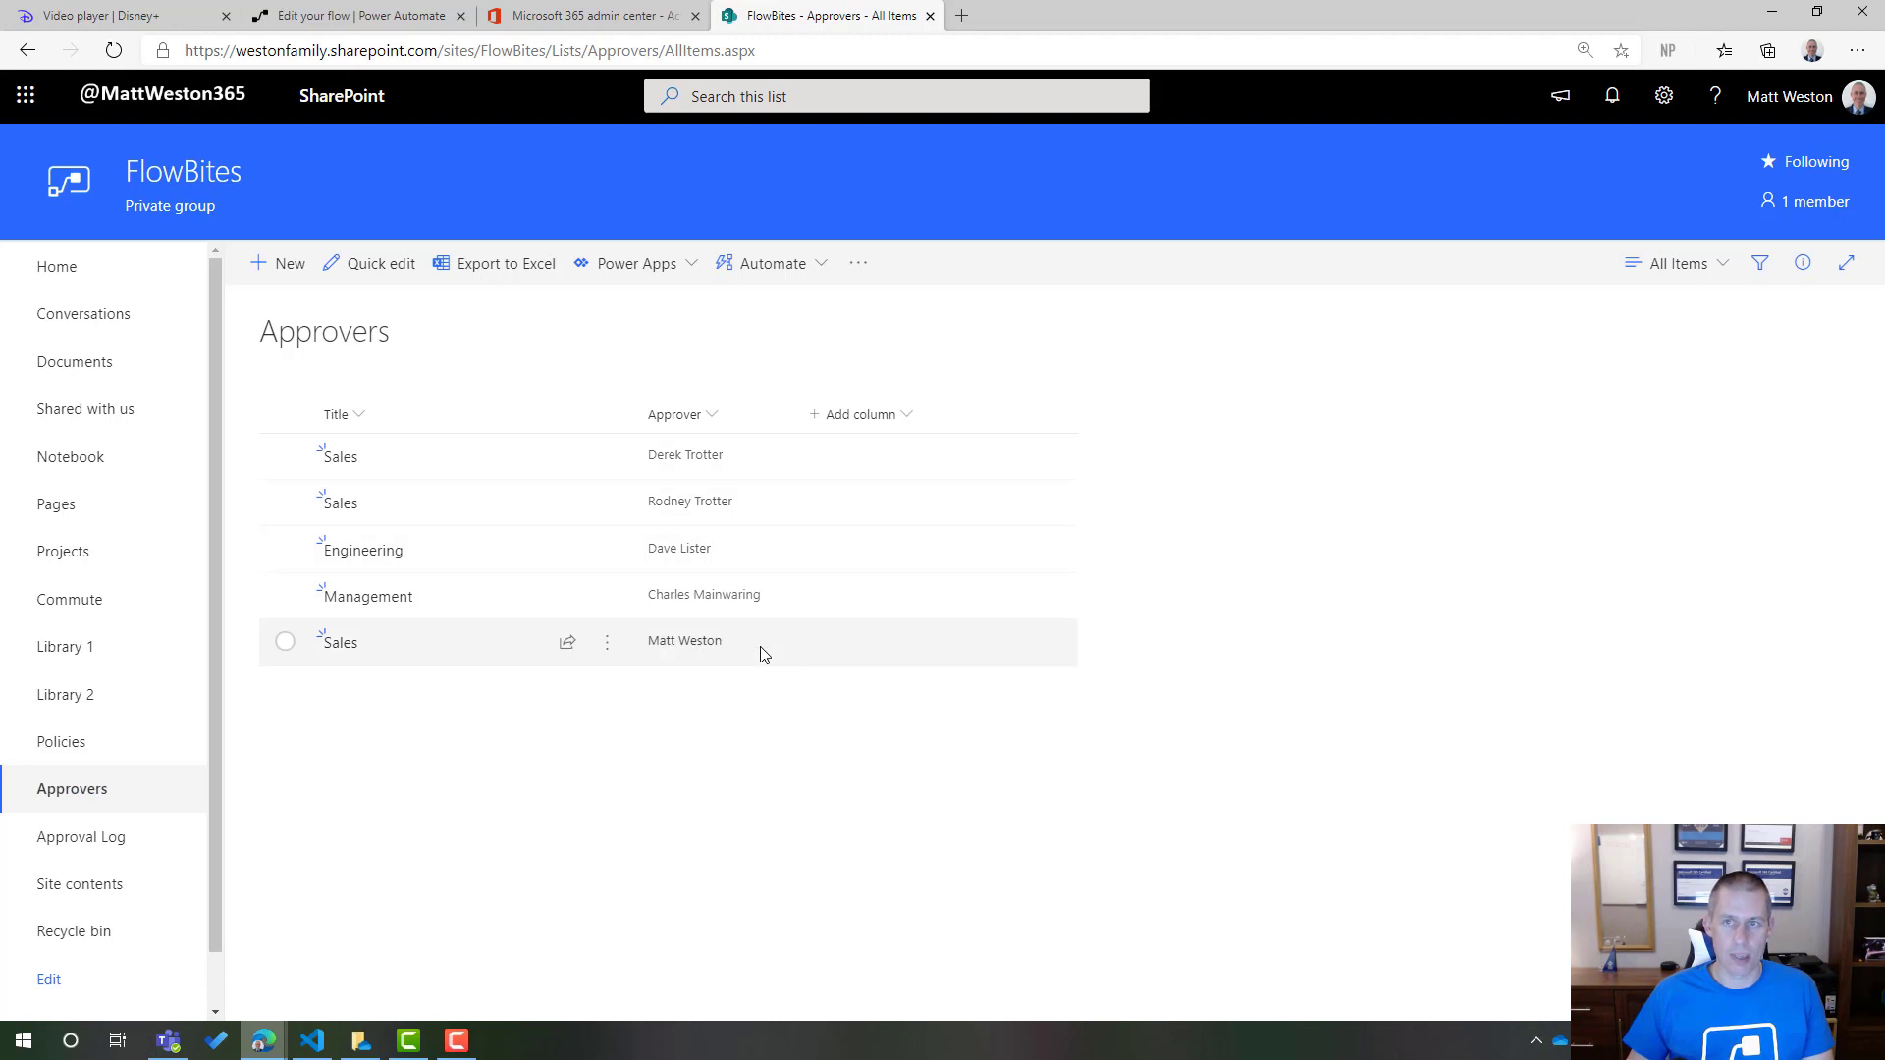
- Refresh the Approval Log to show three Pending Sales Document entries, then switch to Power Automate
left_click(91, 841)
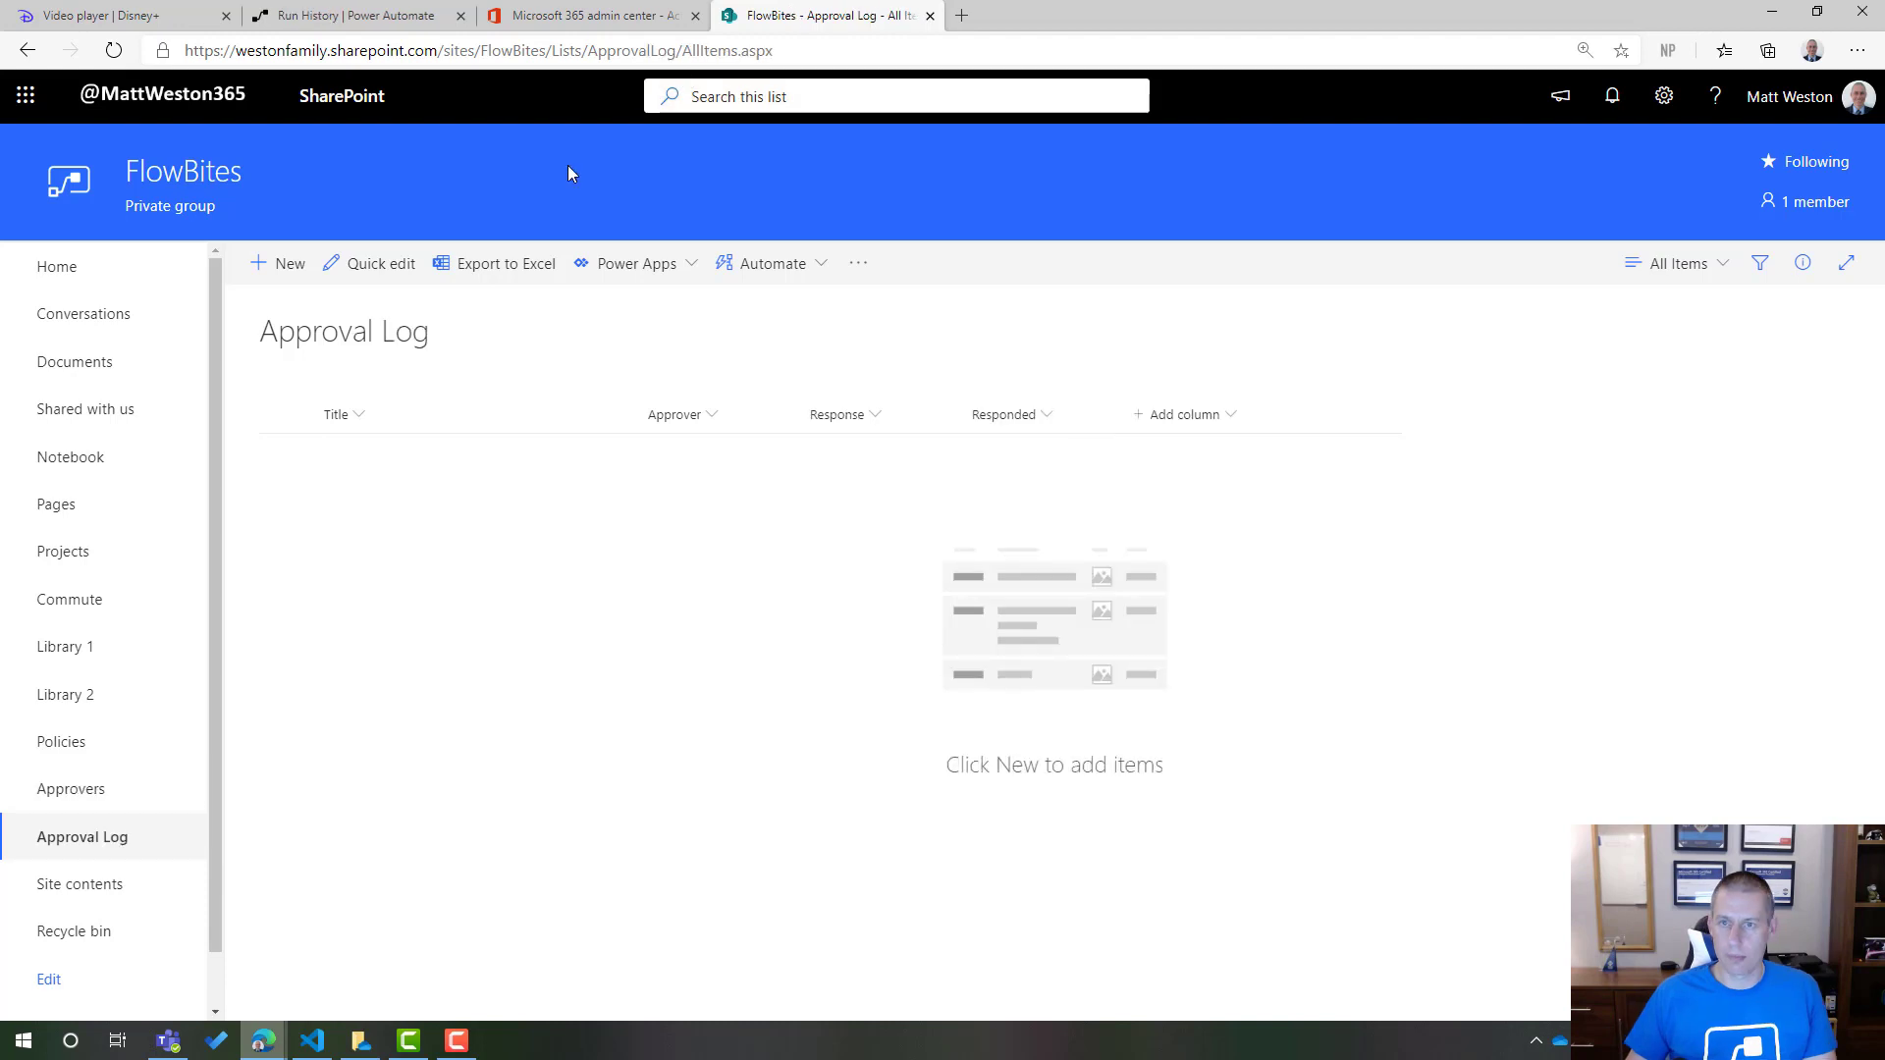
left_click(114, 43)
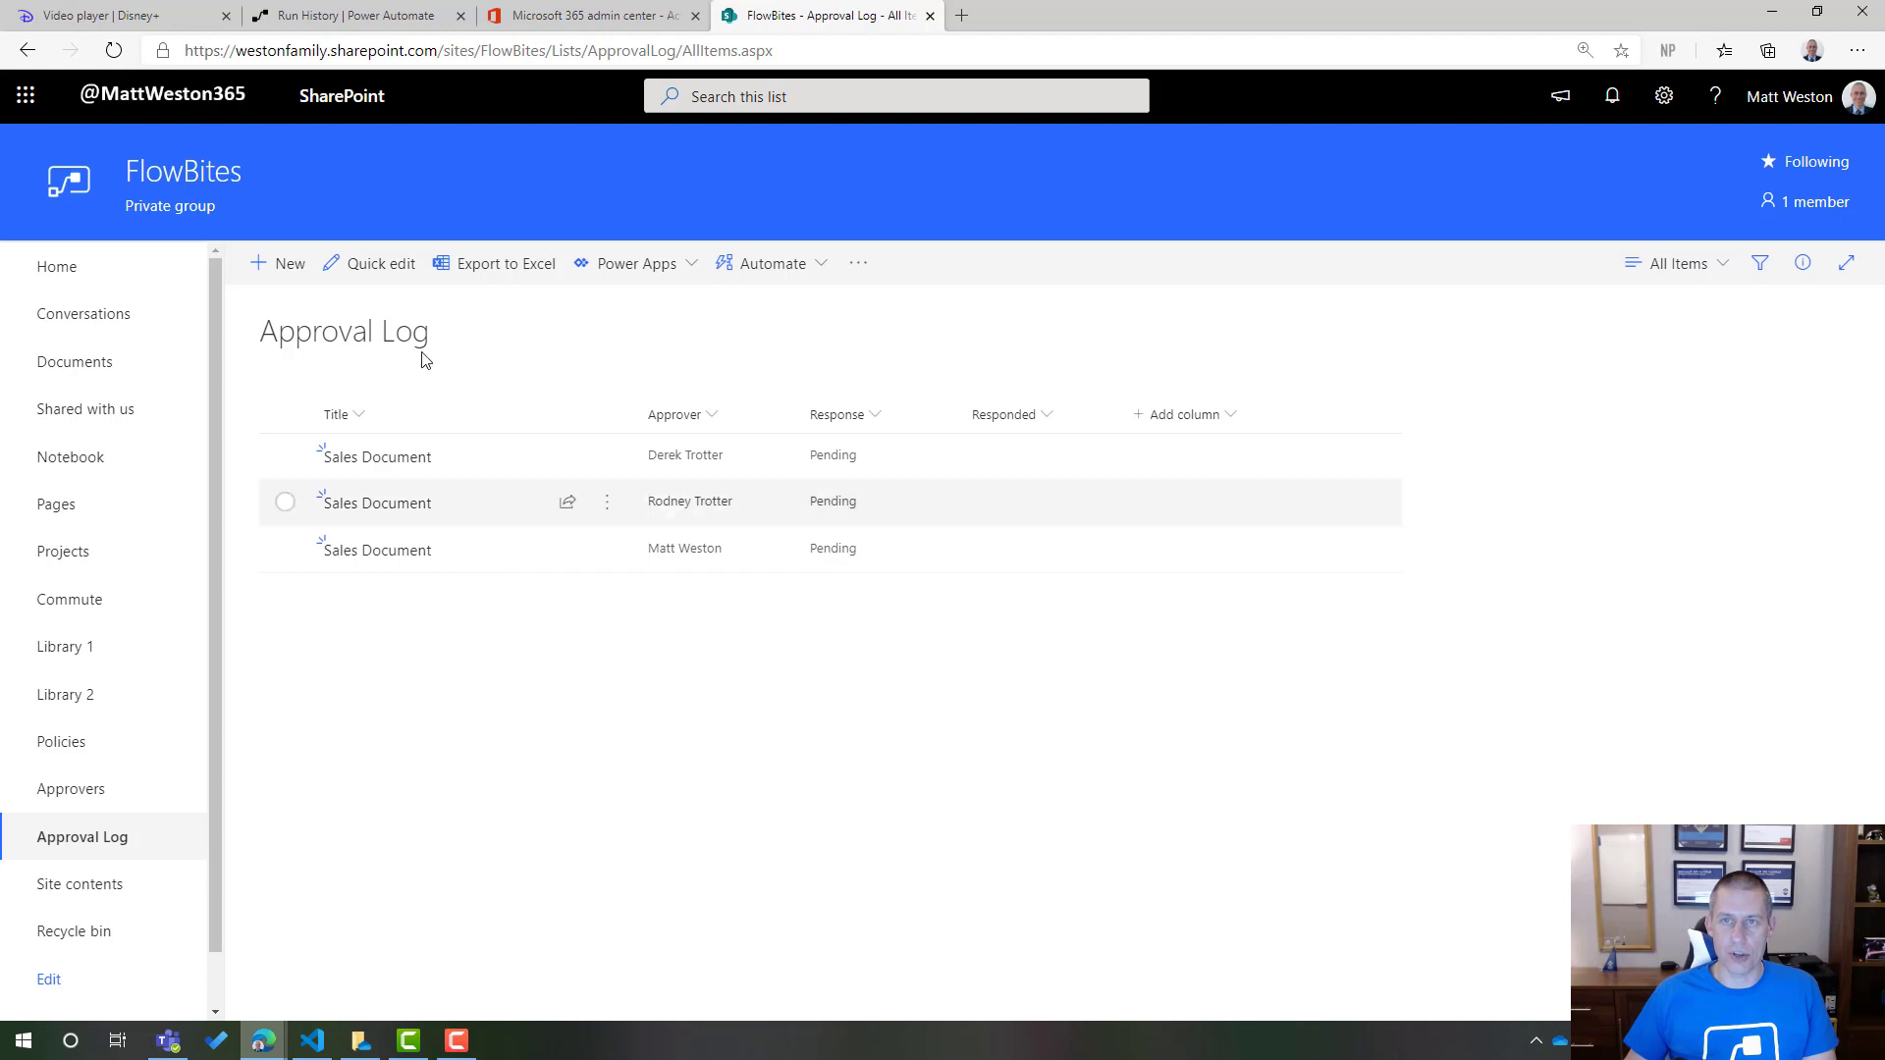
left_click(354, 15)
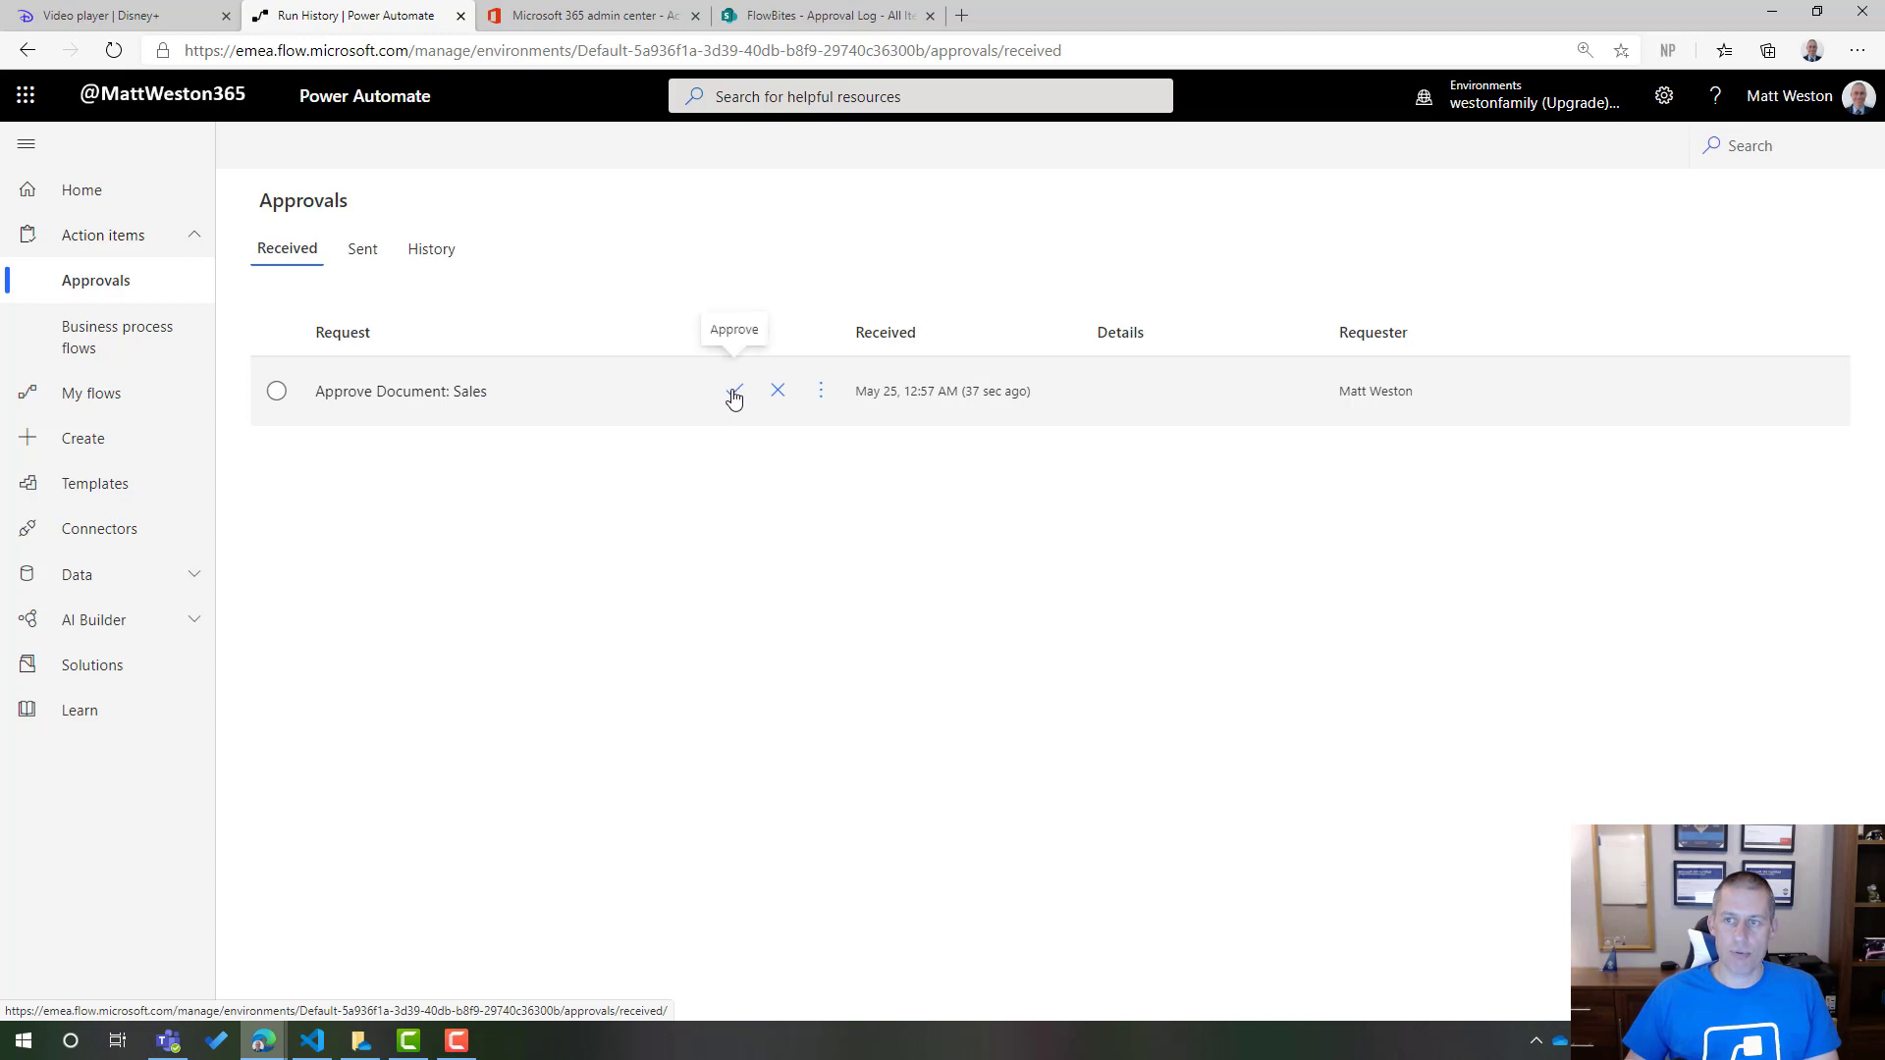
- Approve and confirm the Approve Document: Sales request, then return to SharePoint
left_click(736, 392)
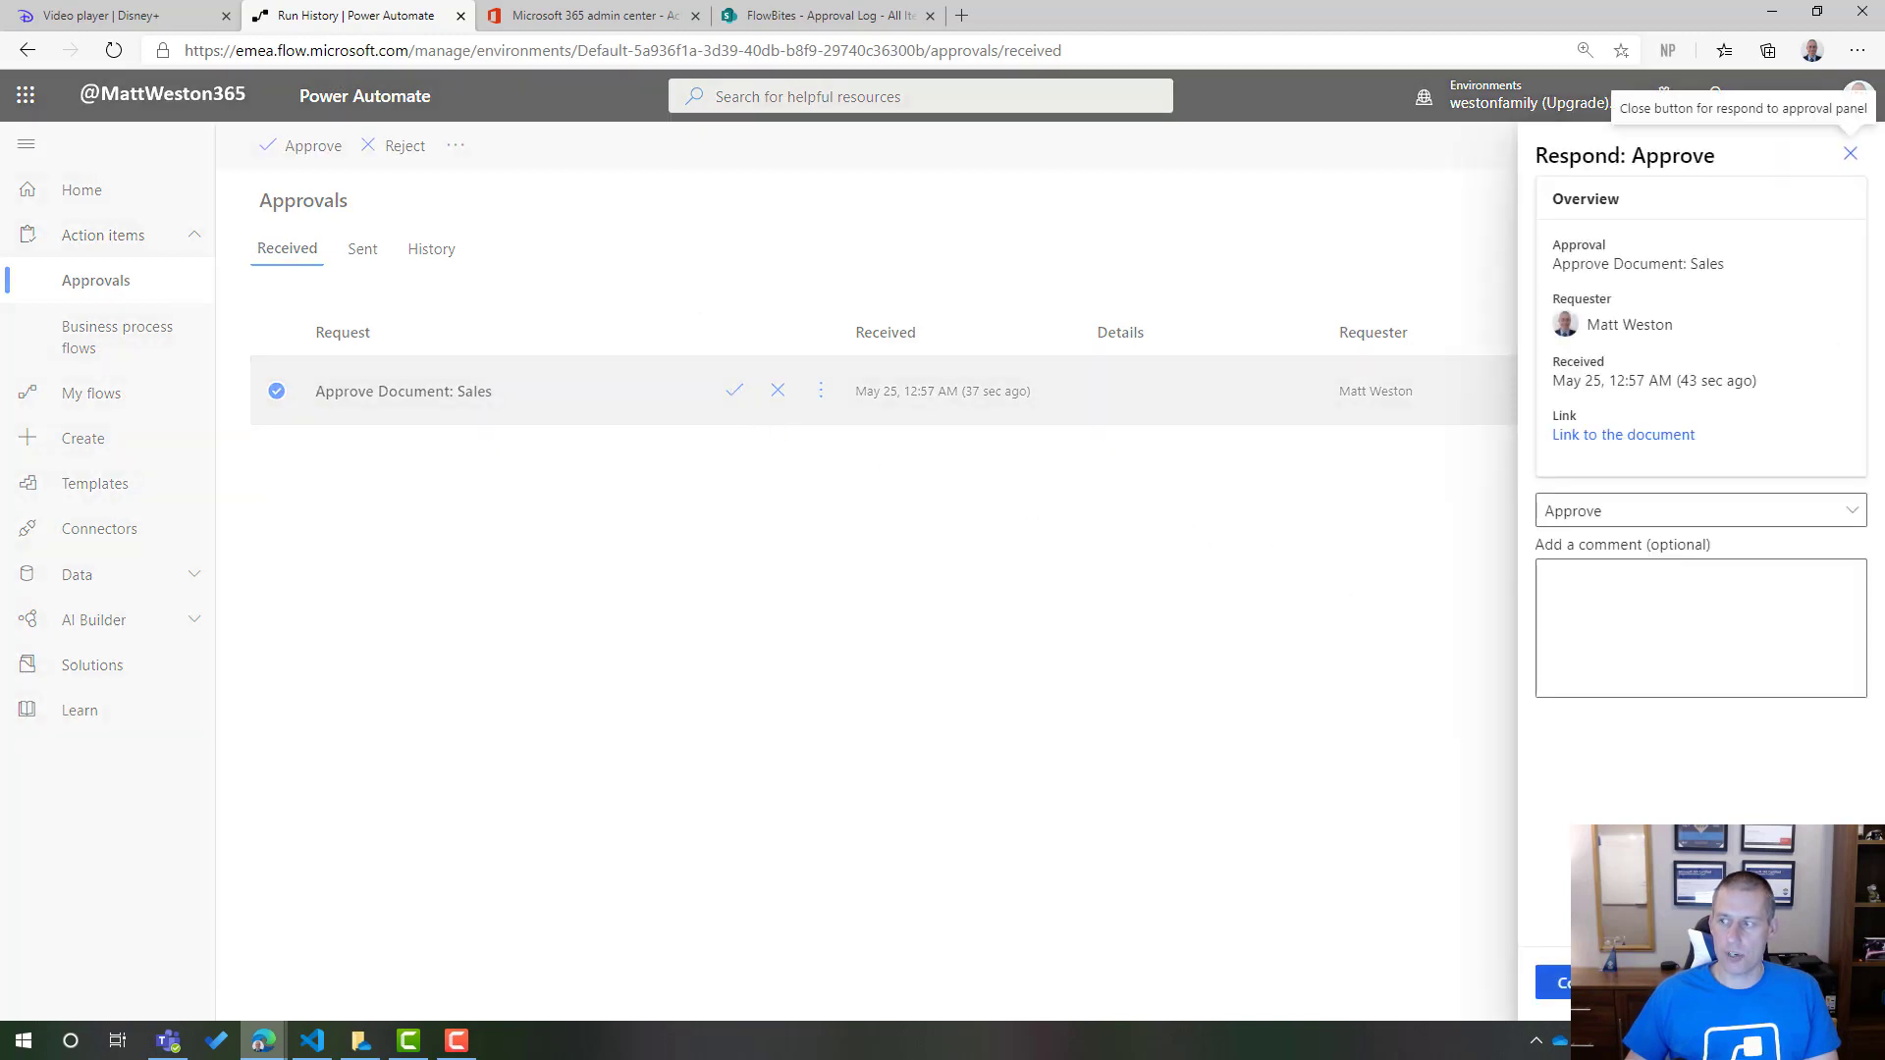
left_click(1557, 982)
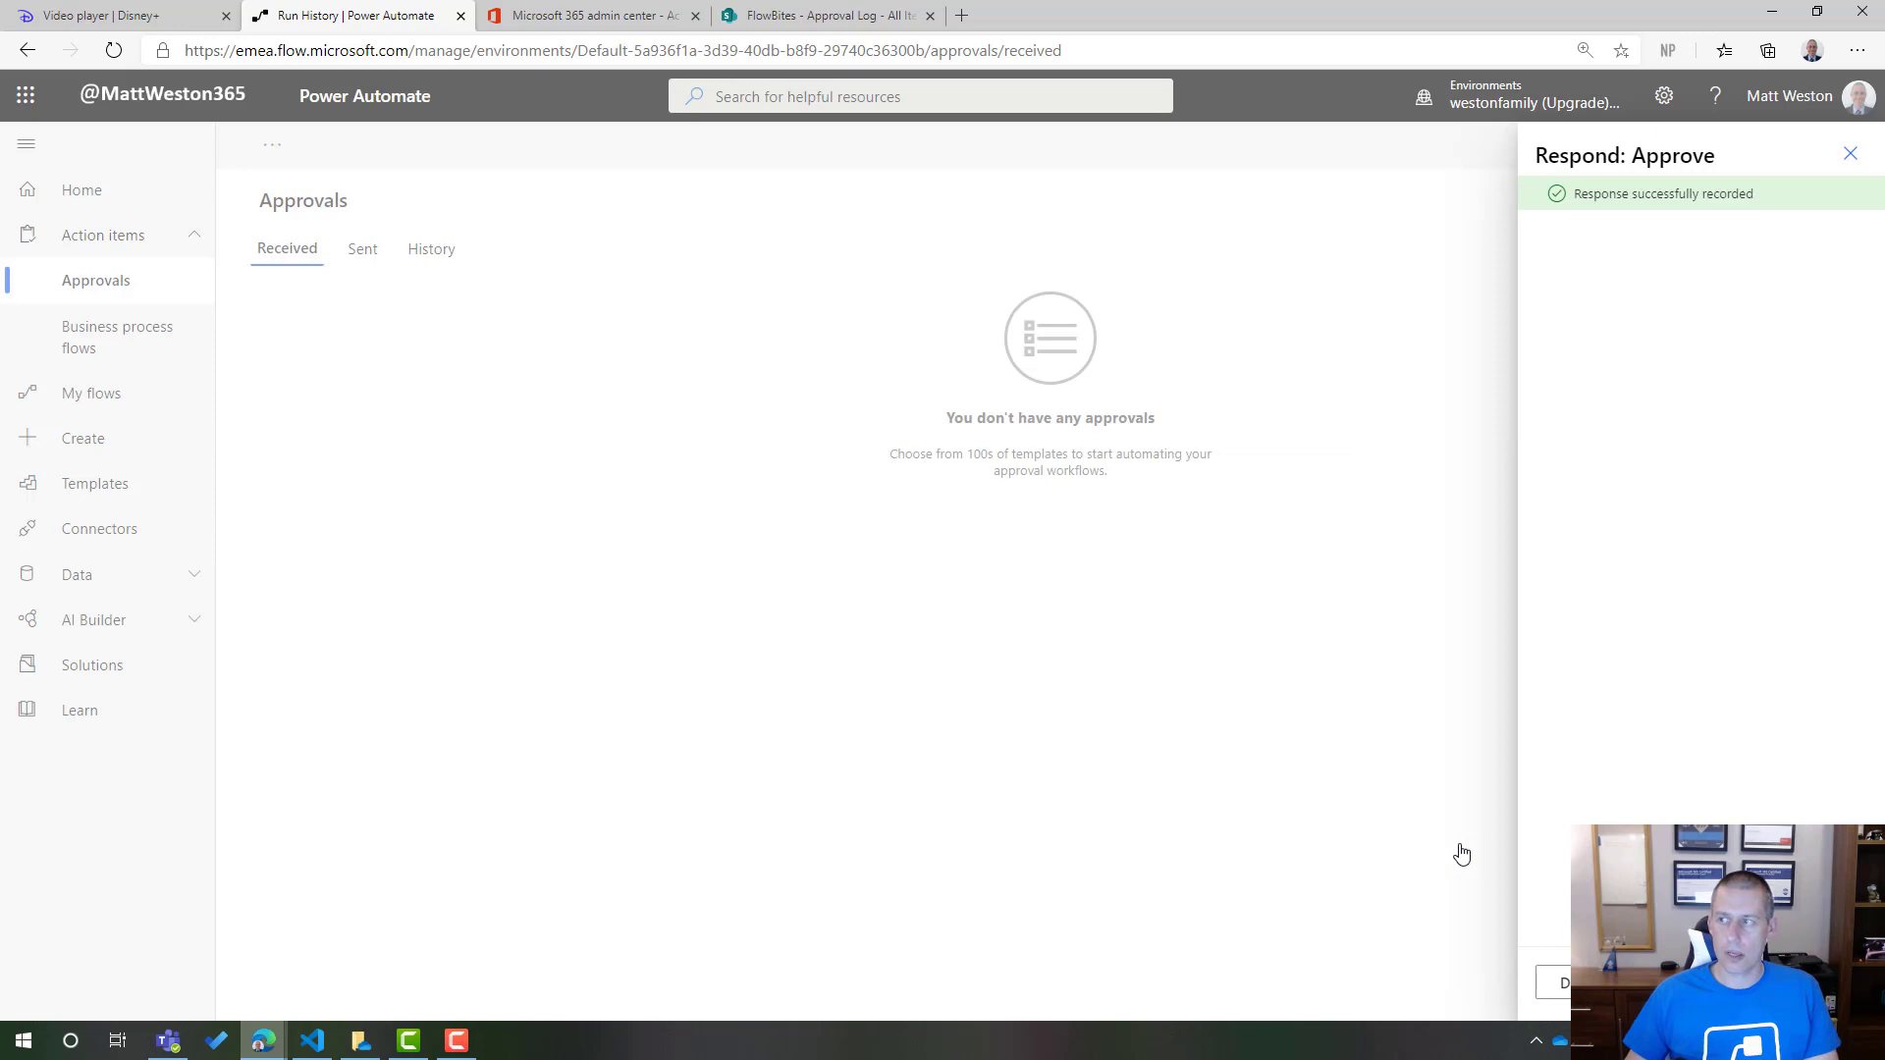
left_click(1559, 982)
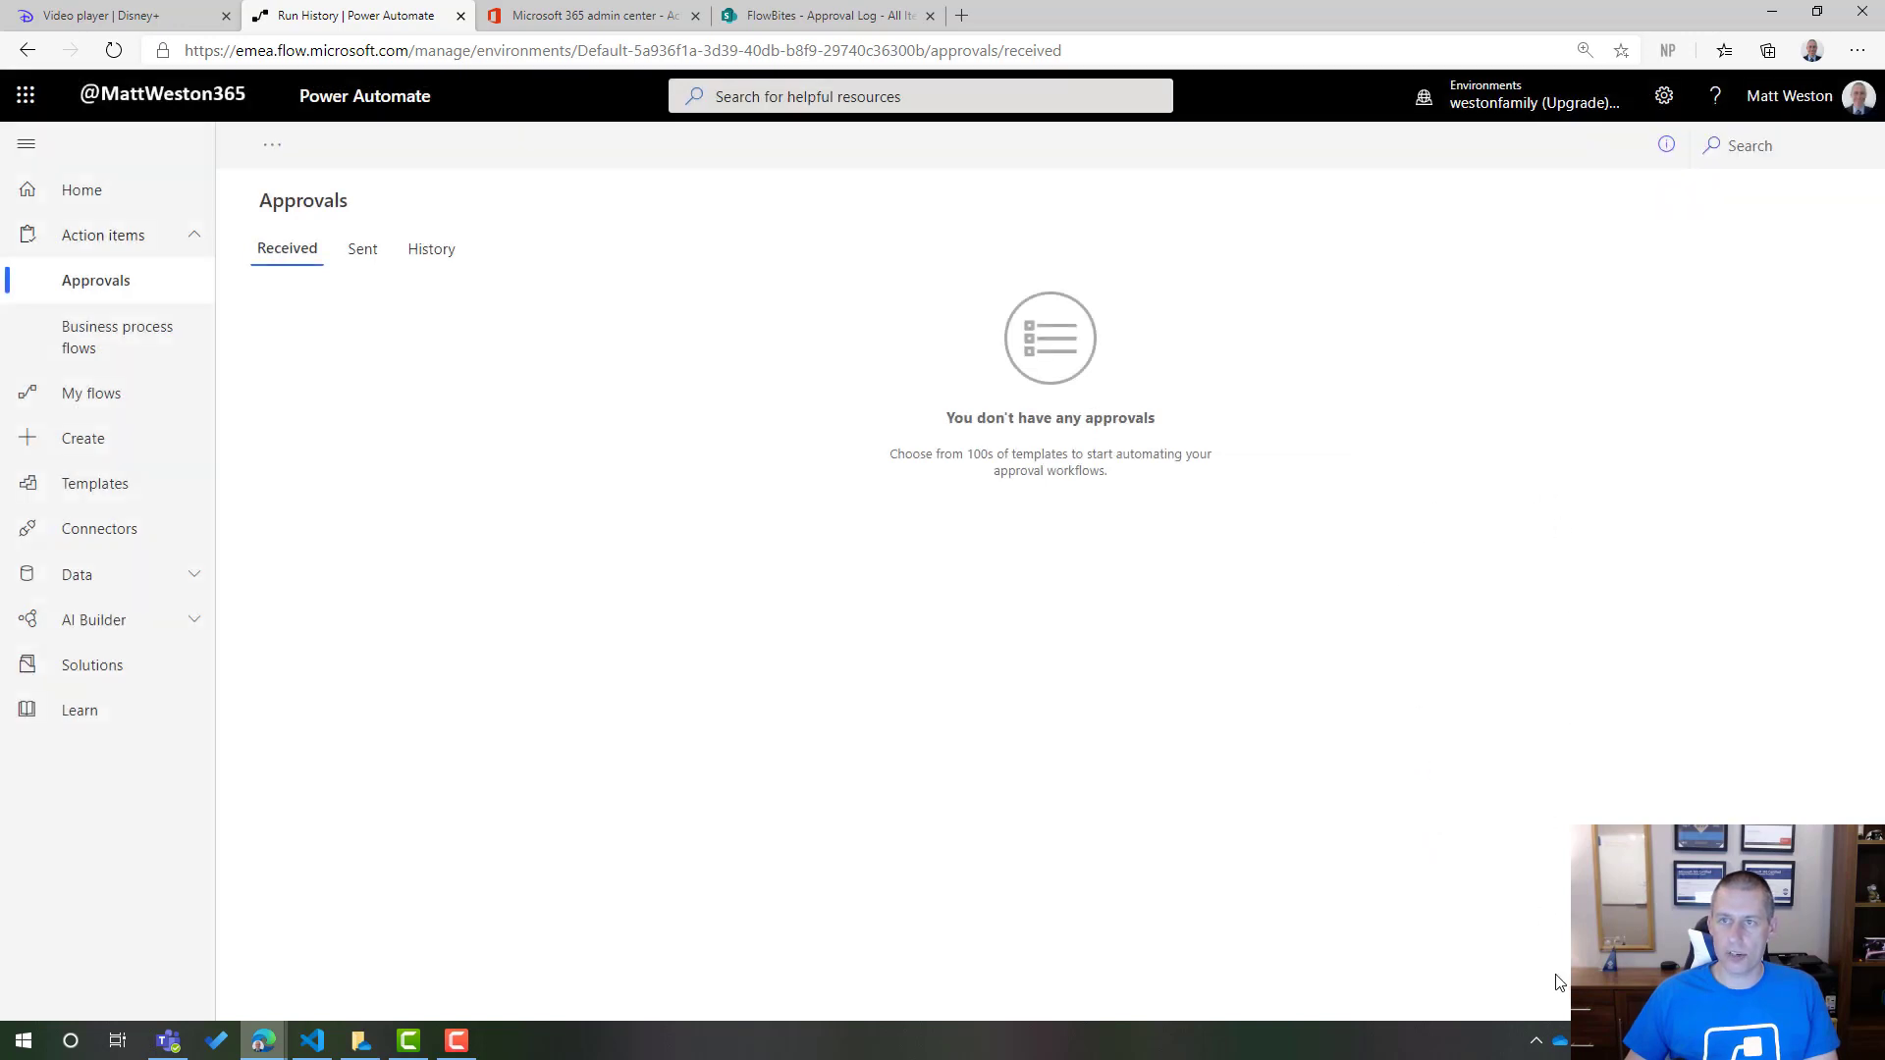
left_click(811, 21)
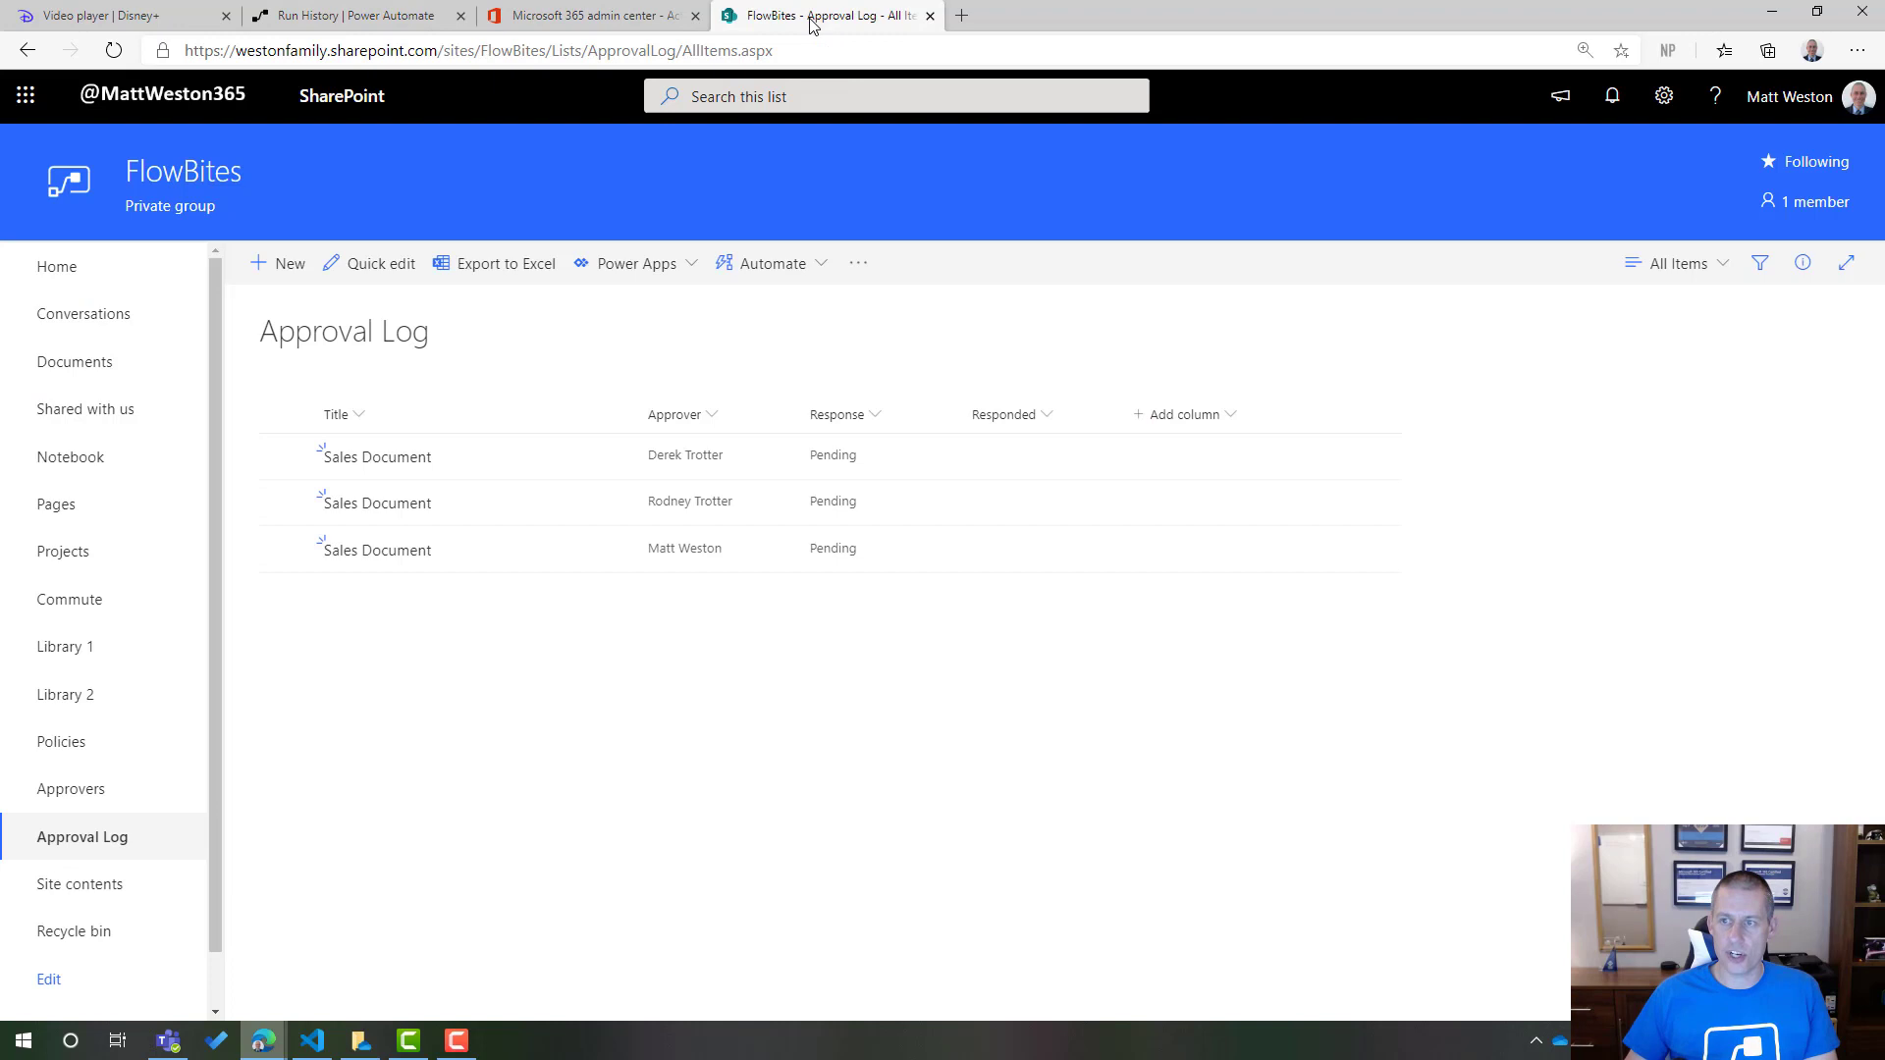
- Refresh the Approval Log to show the Approve response, then open the Response column's options
left_click(106, 50)
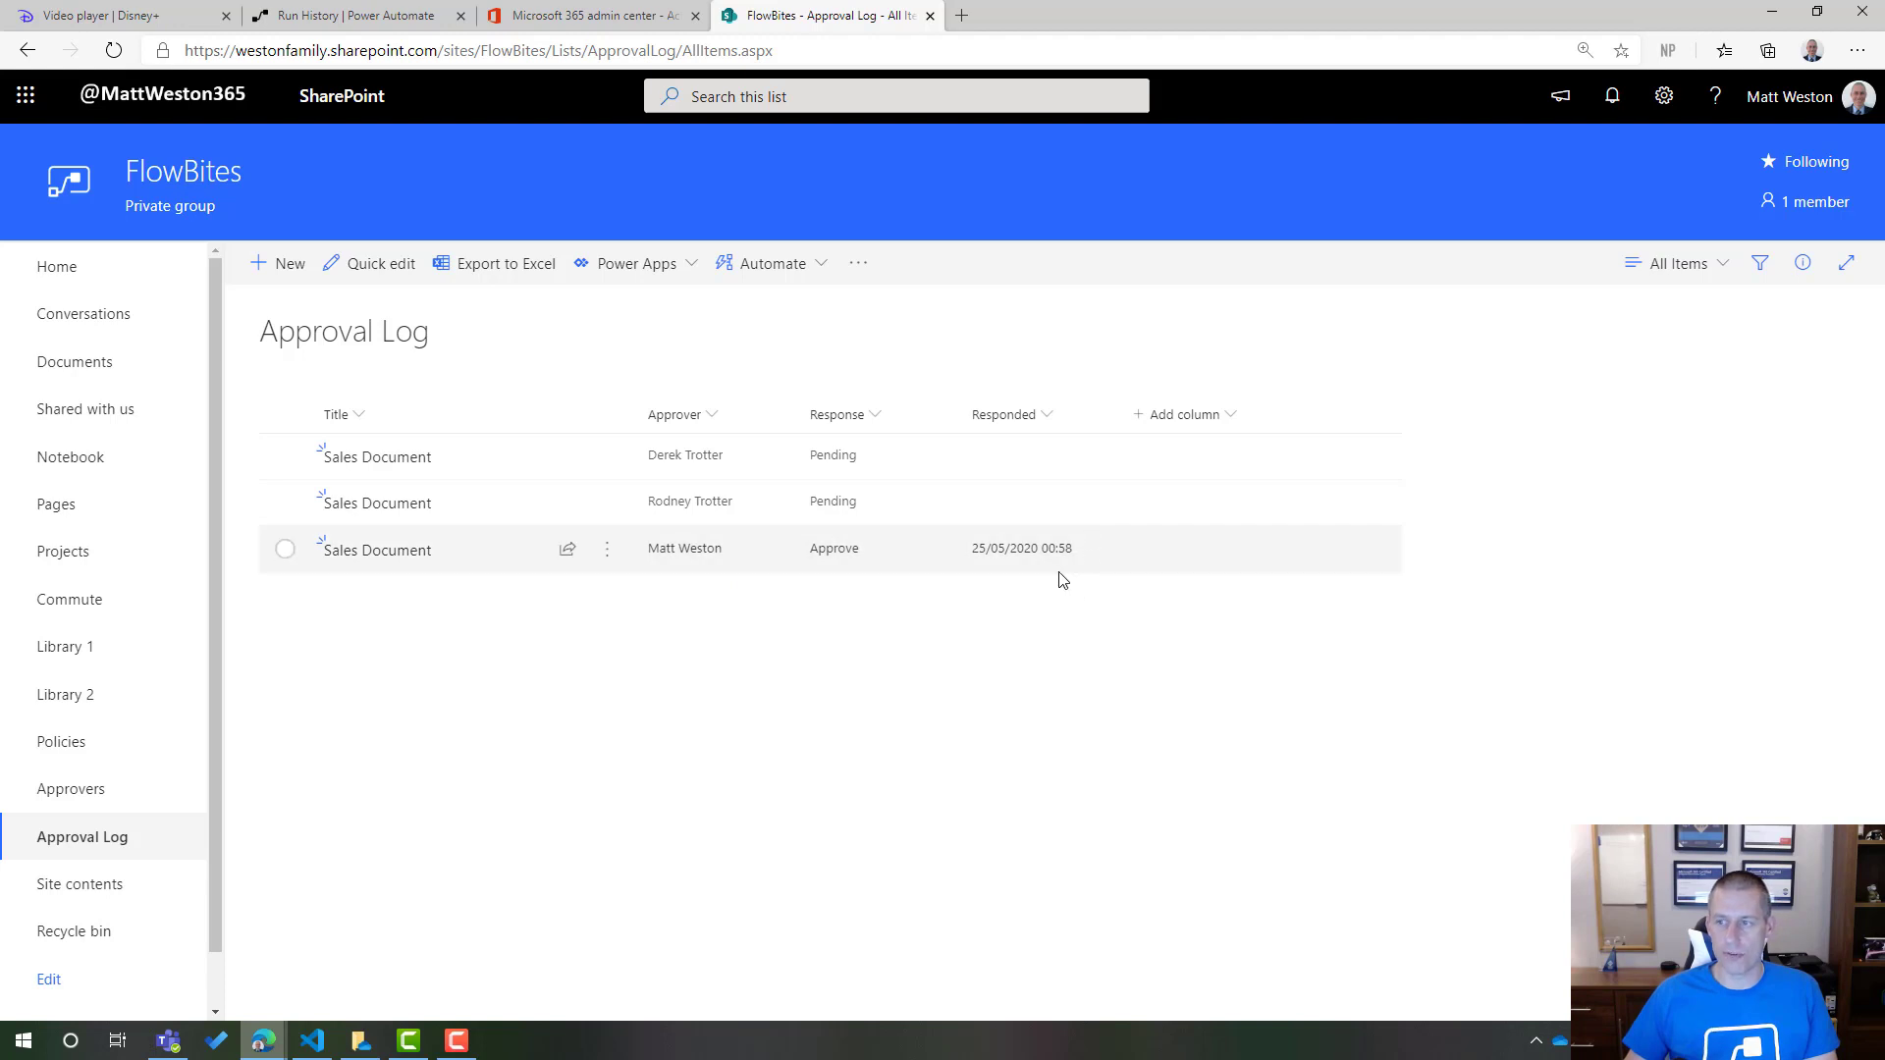
left_click(872, 417)
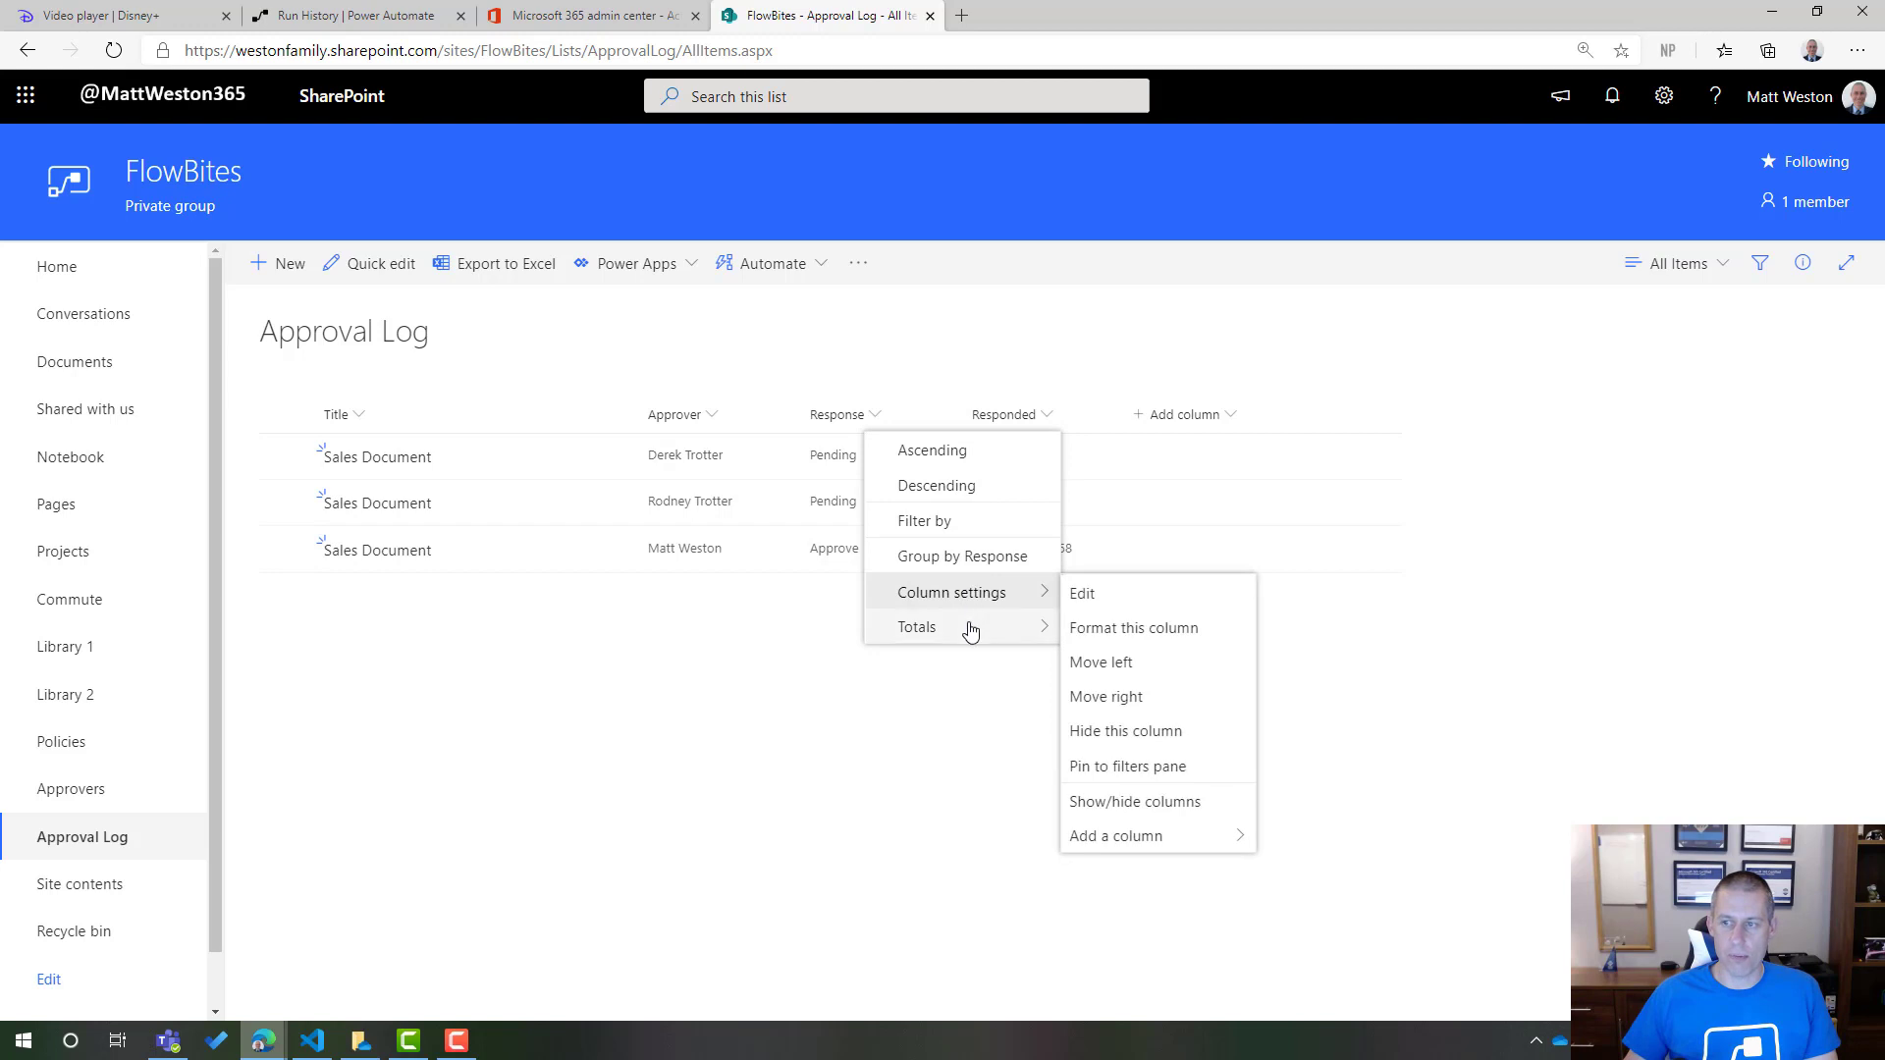
- Format the Response column by choice options and edit their styles
mouse_move(963, 597)
left_click(1190, 638)
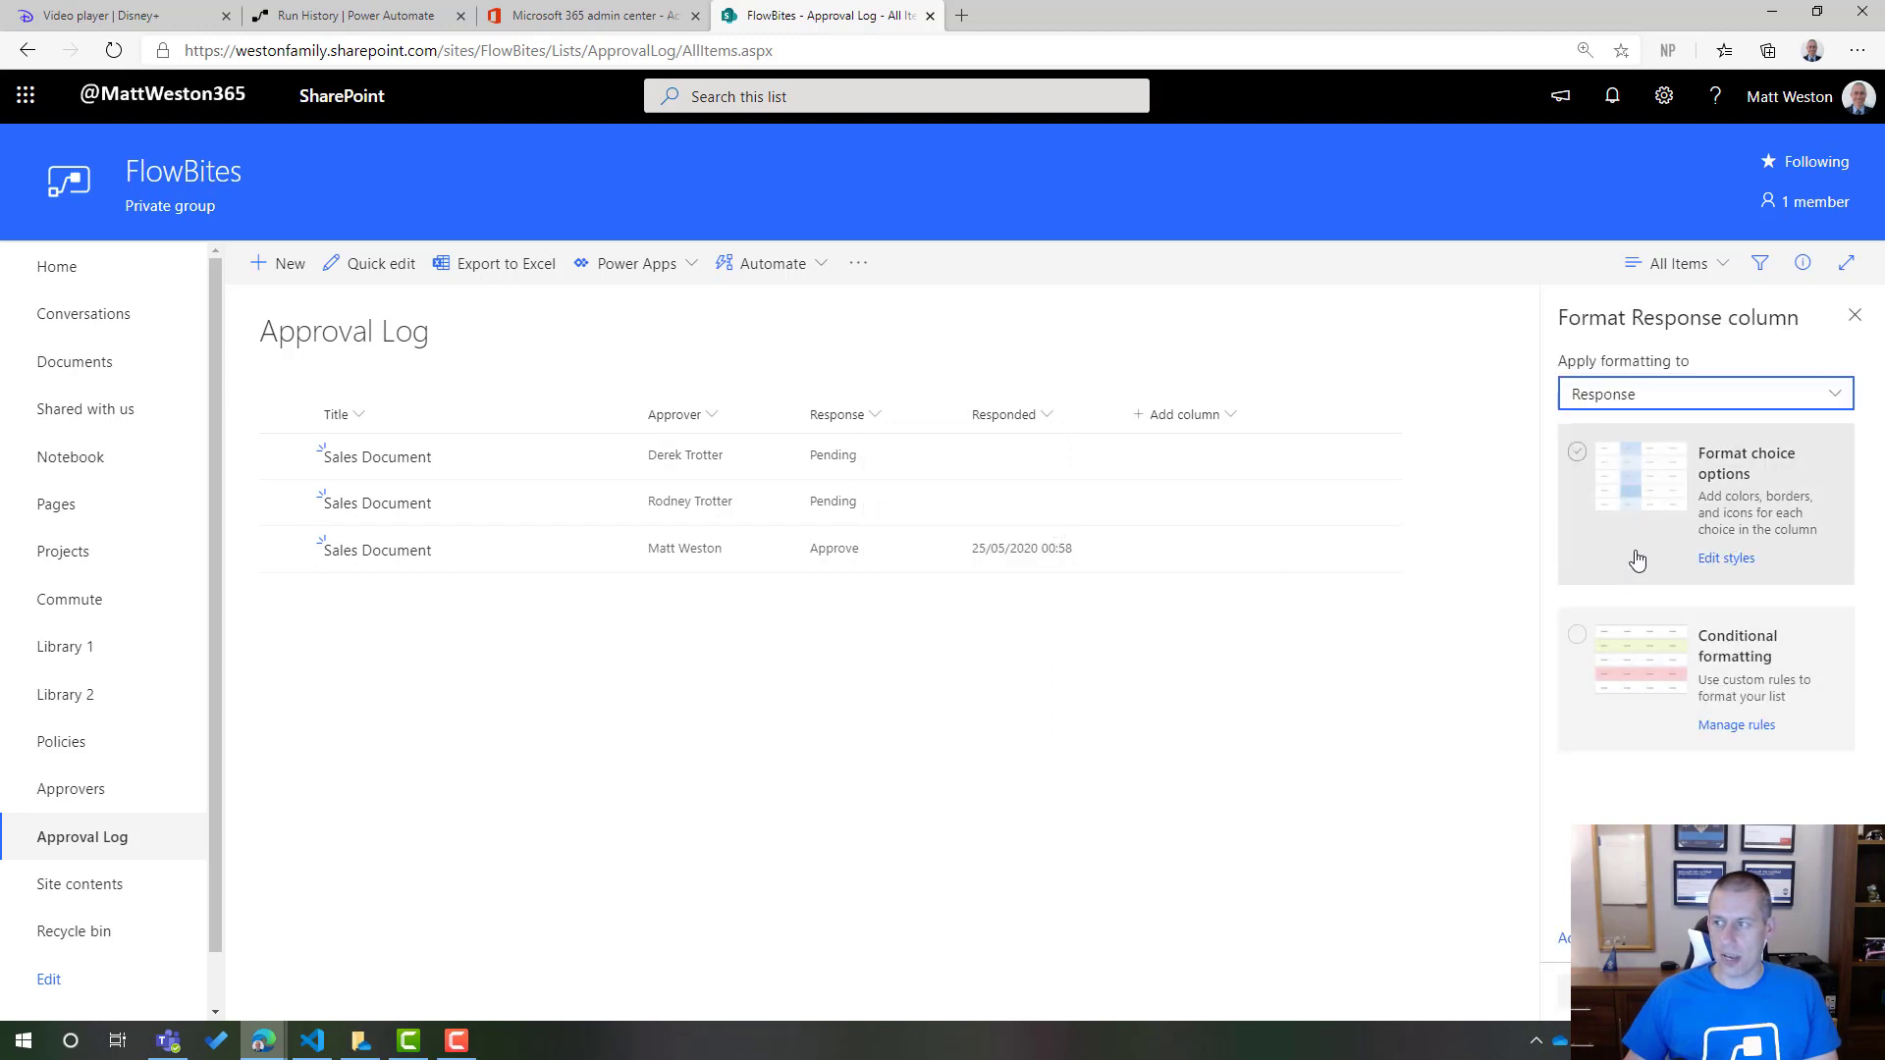
left_click(1610, 487)
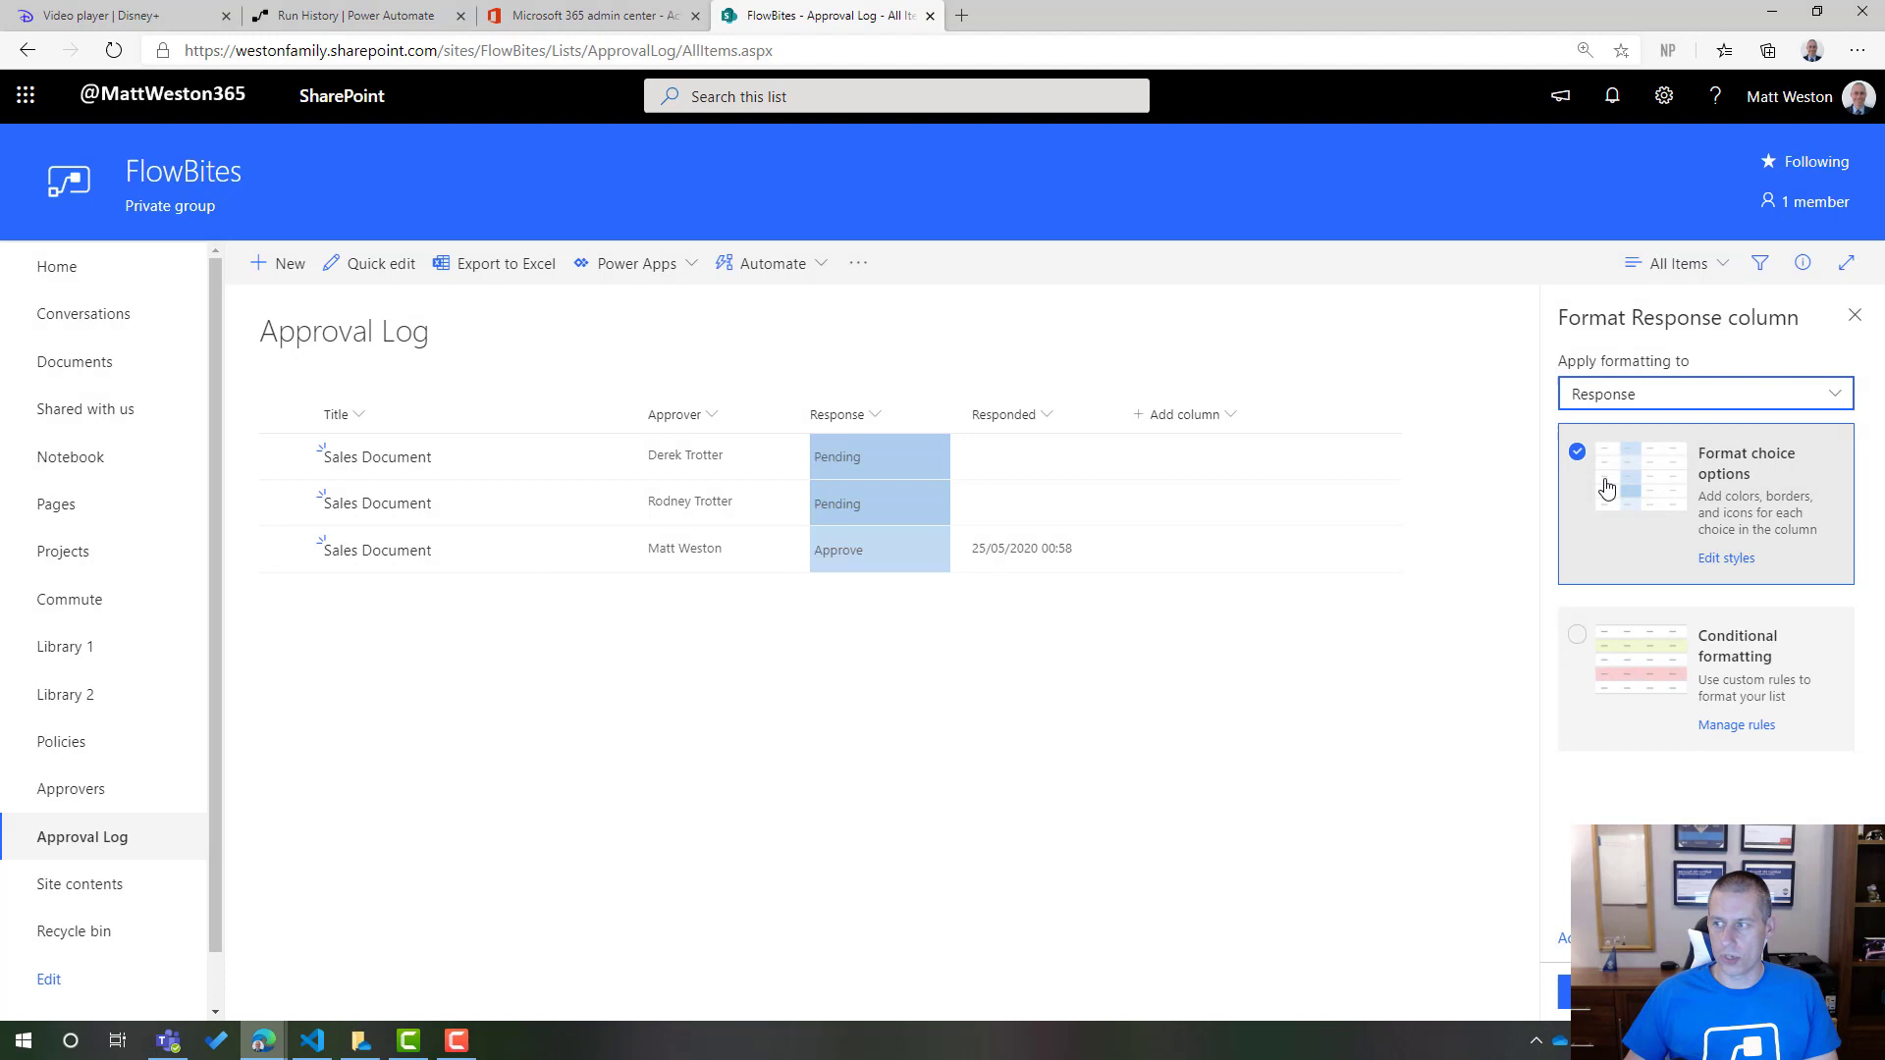
left_click(1722, 560)
- Set fills Pending yellow, Approve green, Reject pink, and save the formatting
left_click(1828, 443)
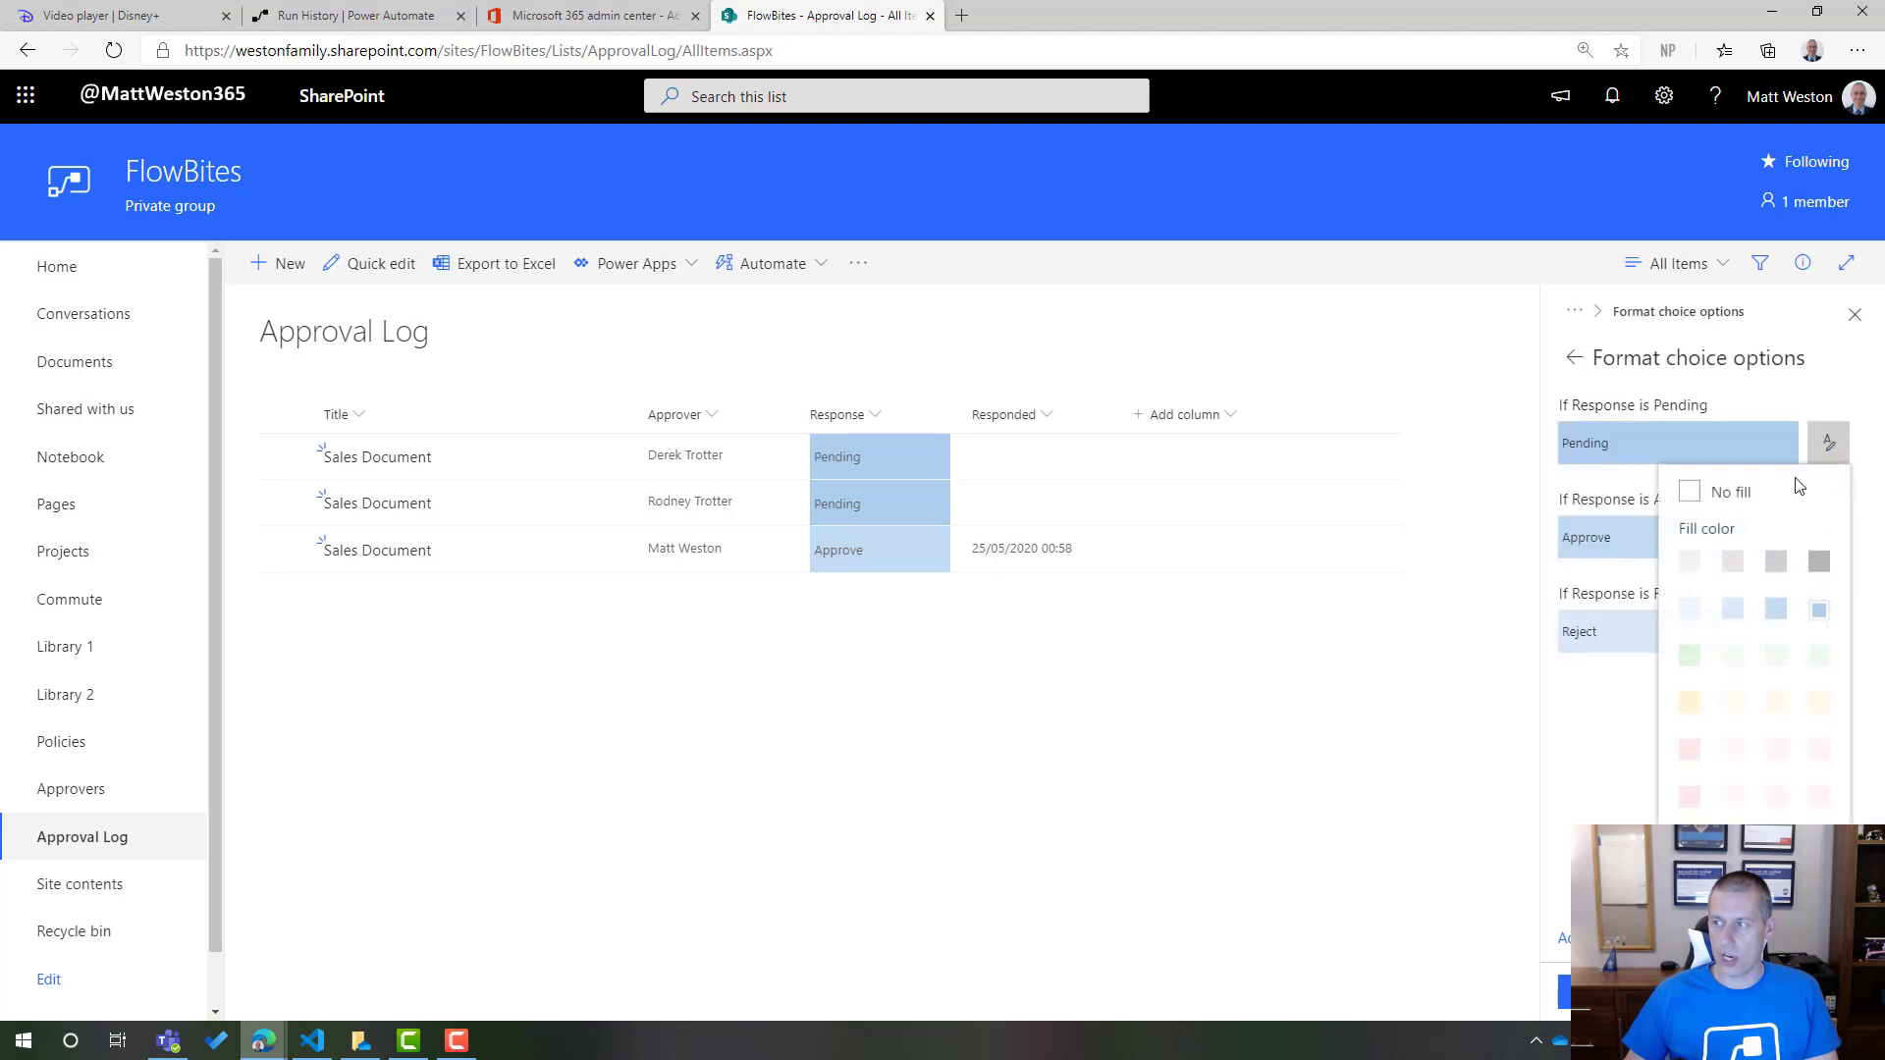
left_click(1695, 711)
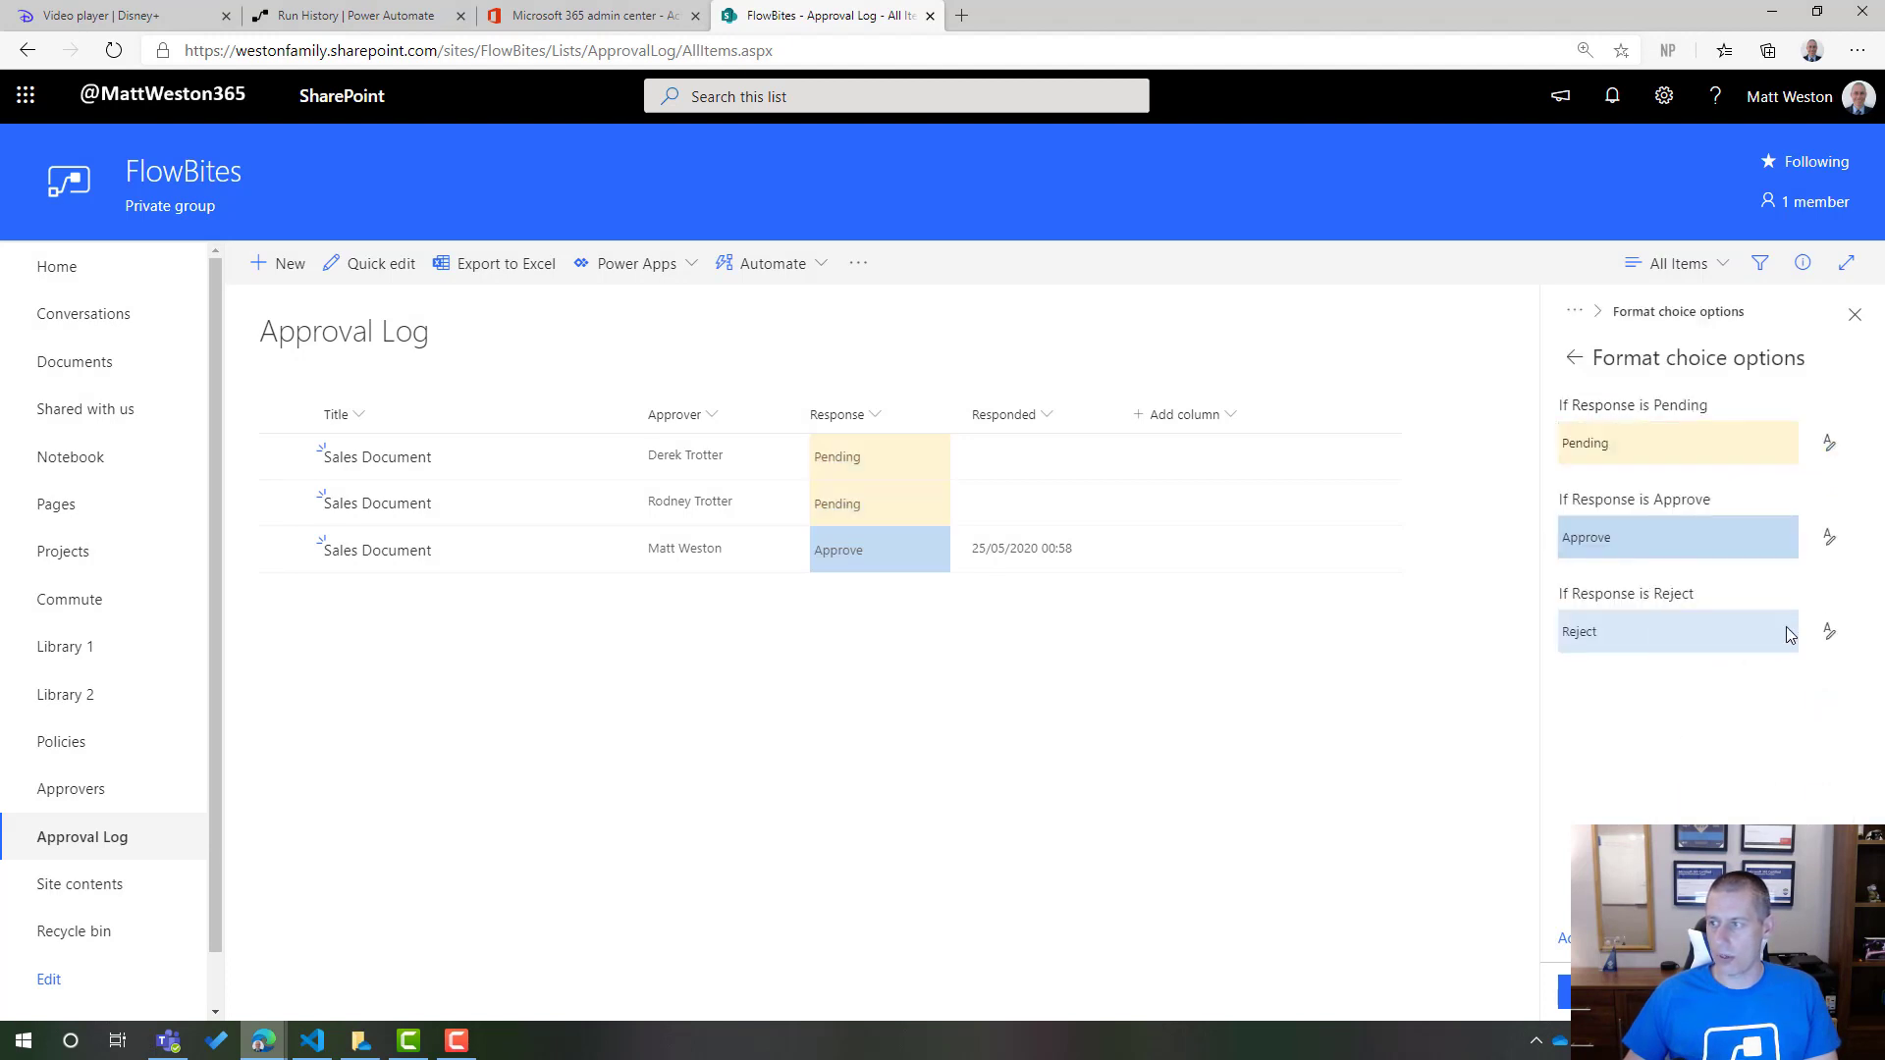
left_click(1832, 540)
left_click(1689, 750)
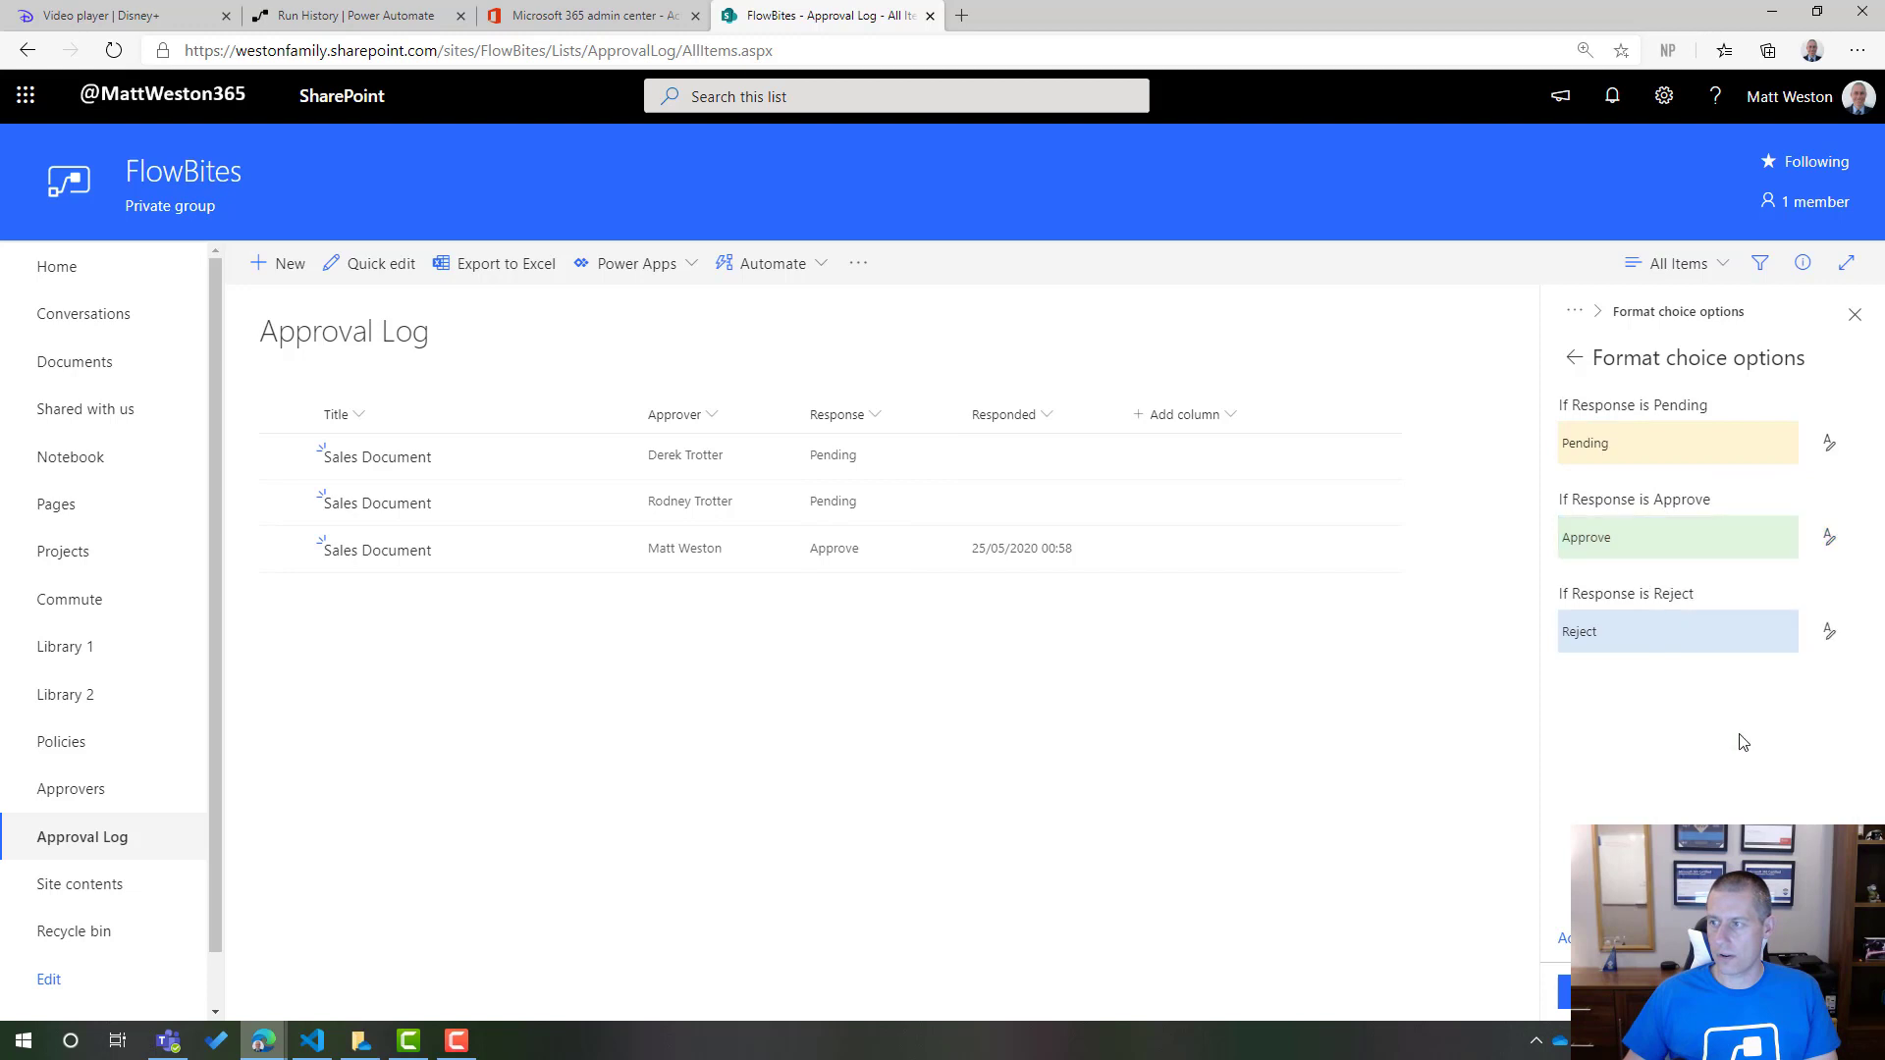
left_click(1829, 634)
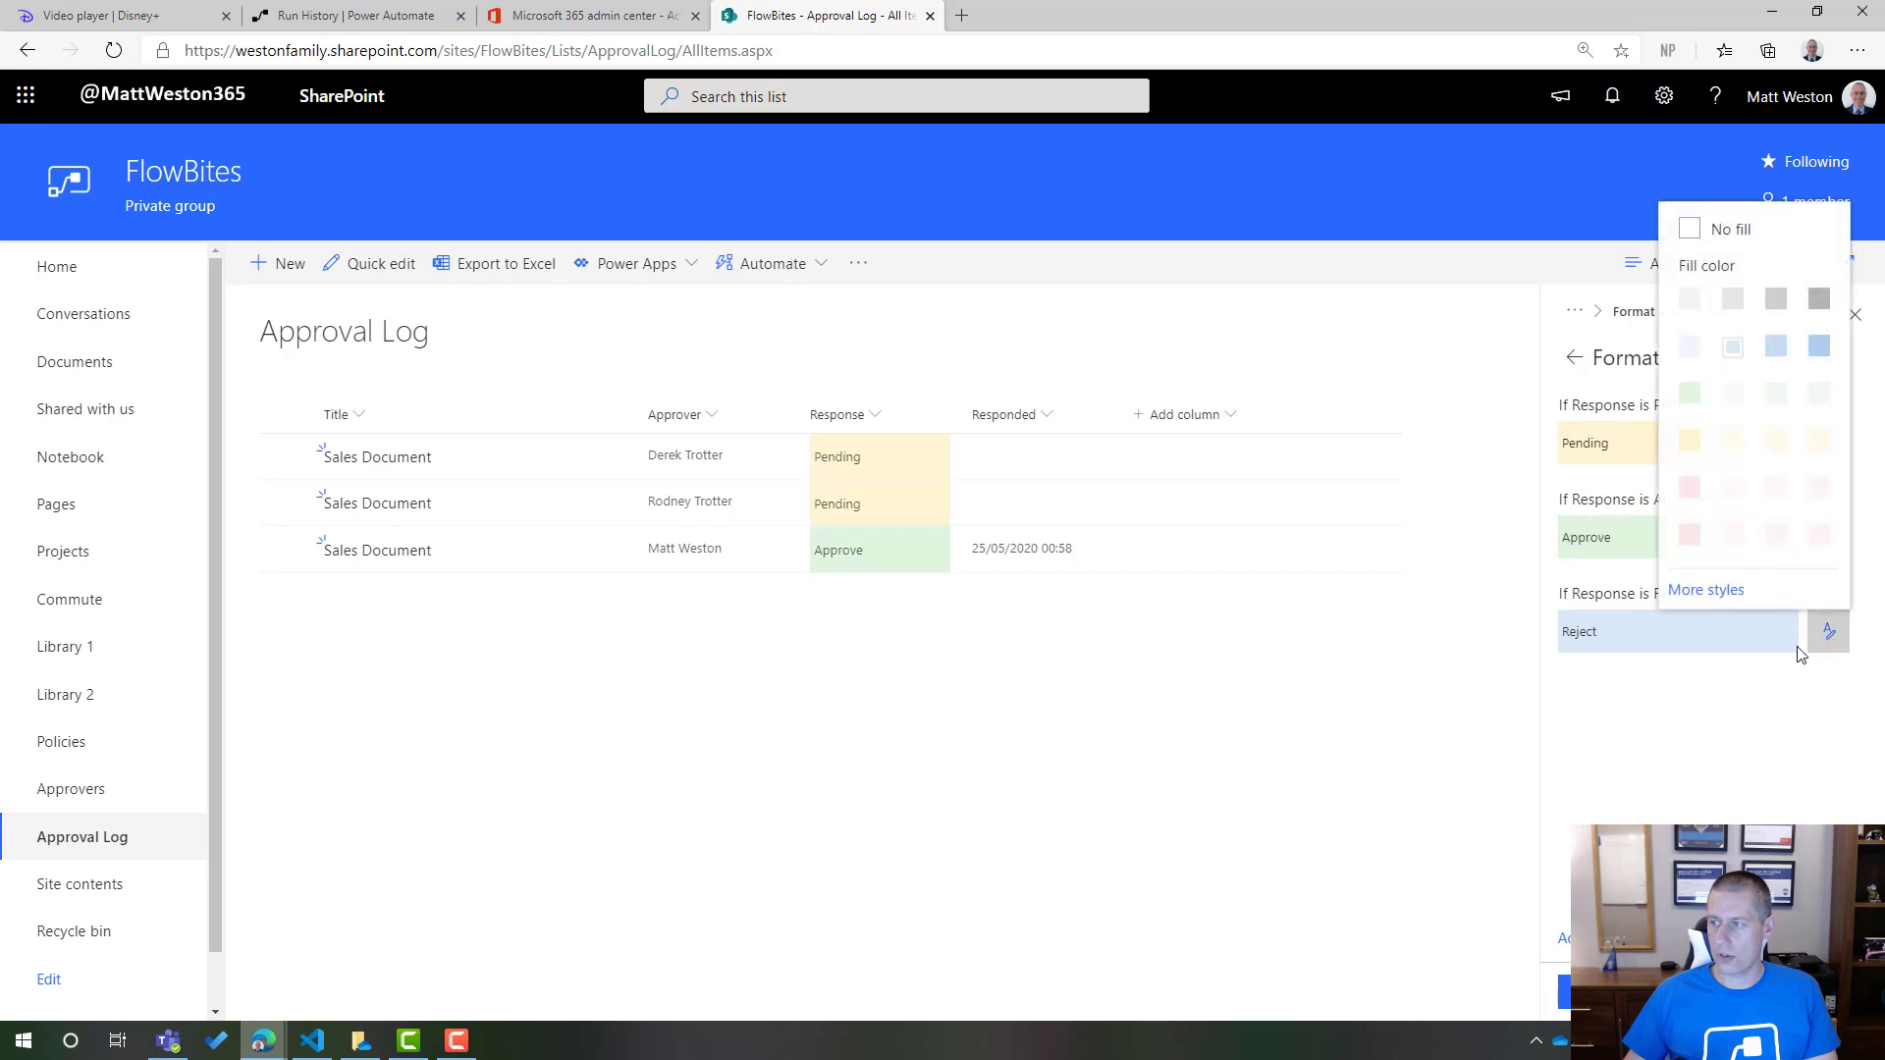
left_click(1688, 488)
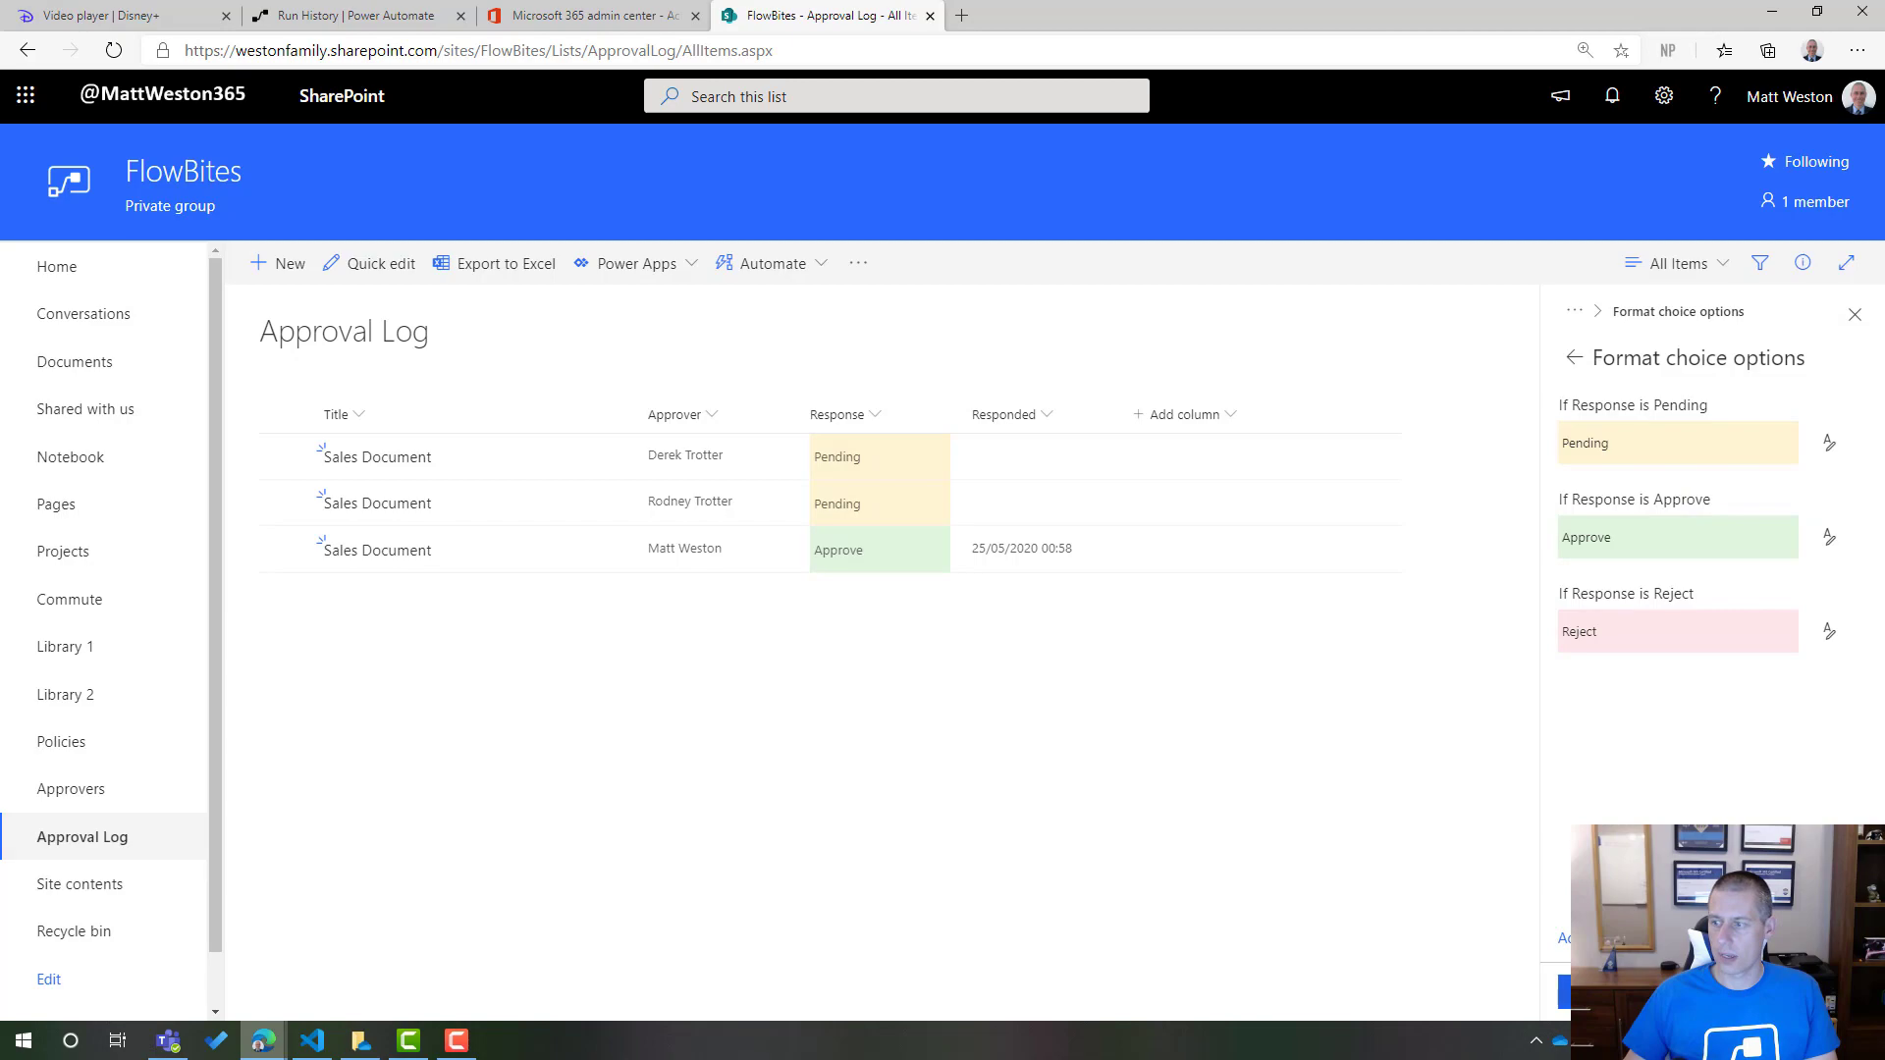
left_click(1562, 991)
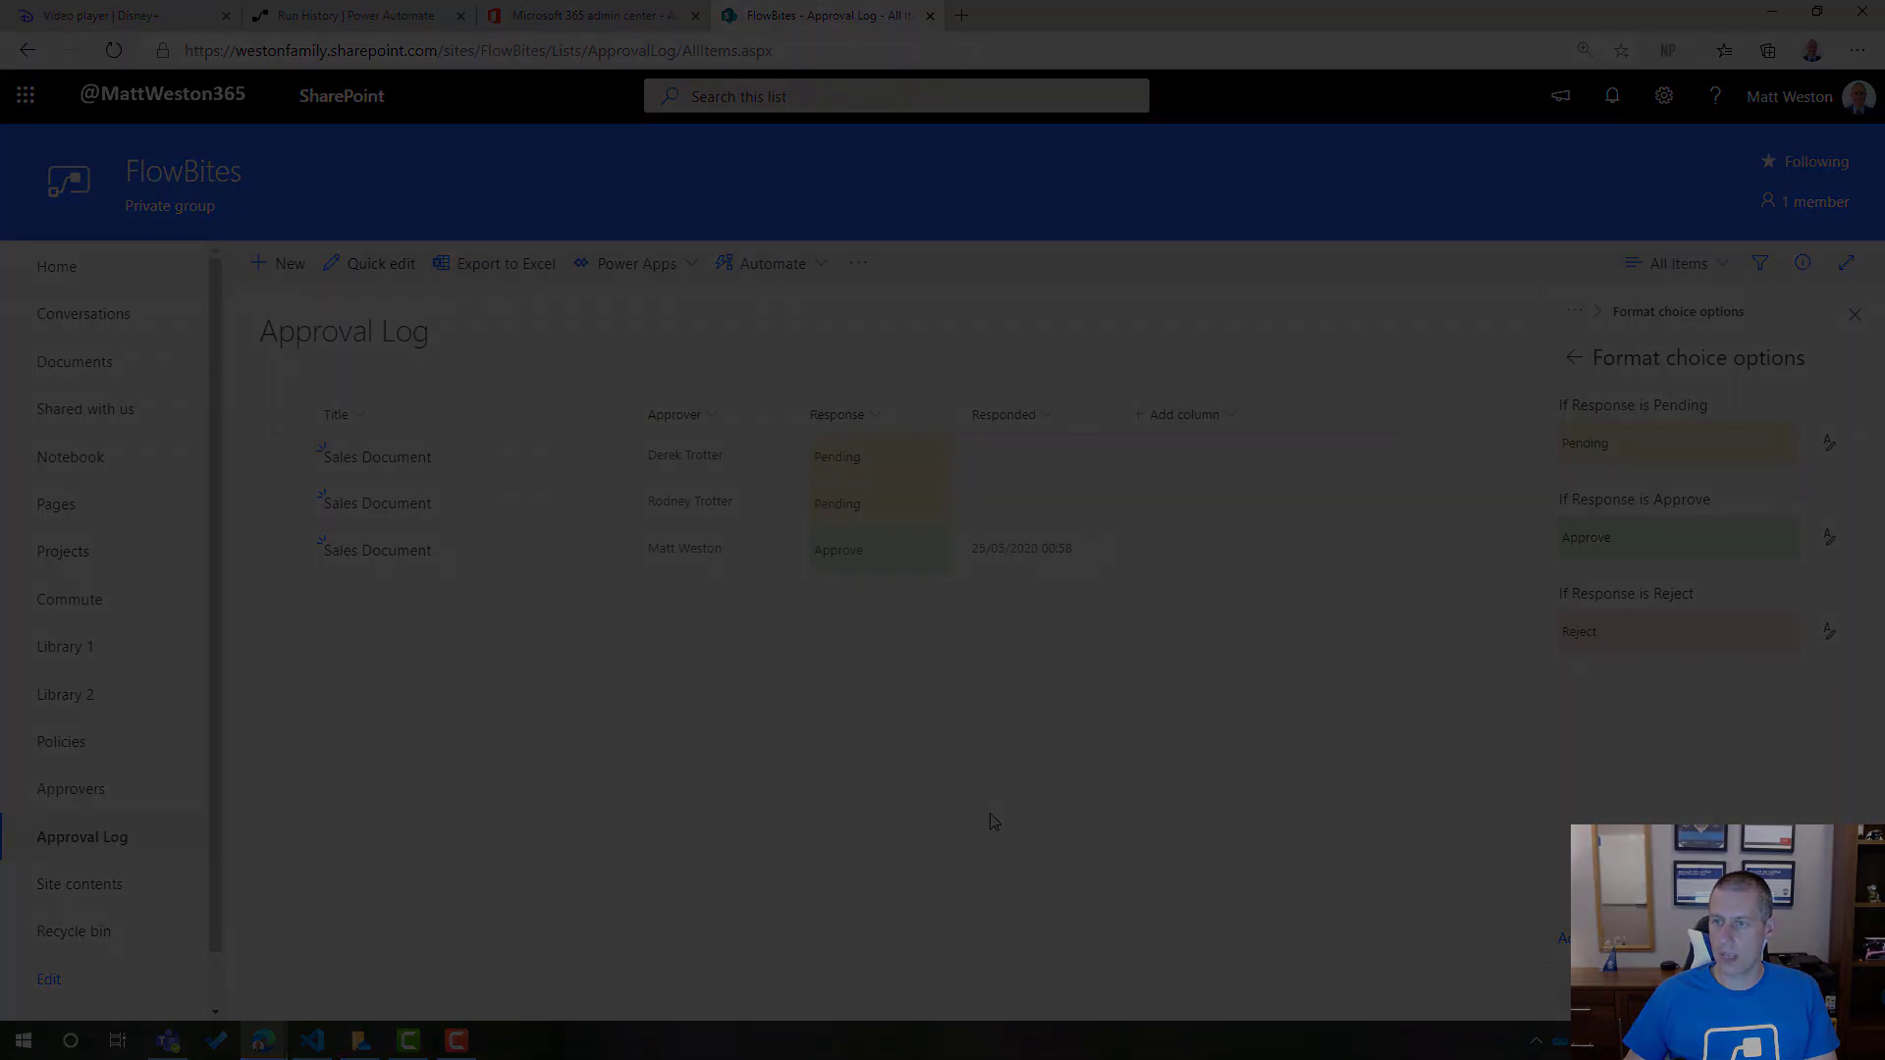